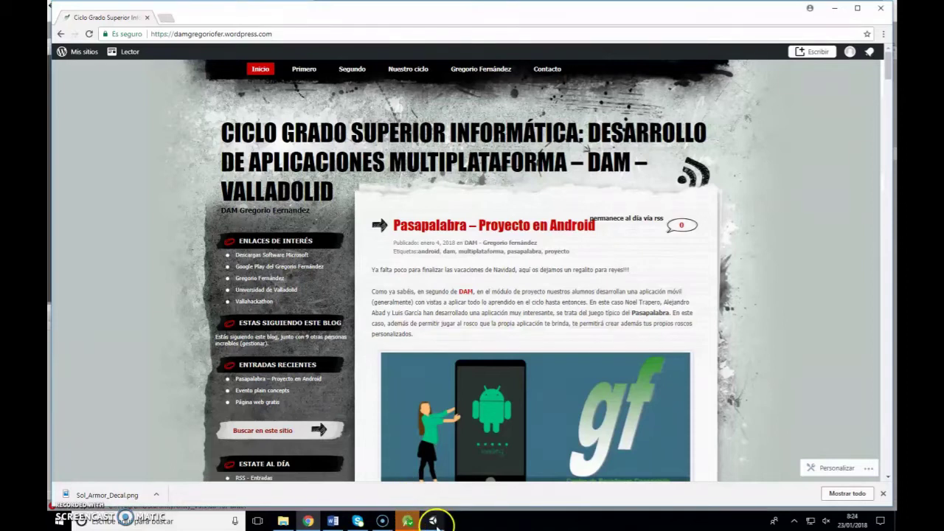
- Switch from Chrome to the Unity editor showing the empty Ejem00_IniciandoUnity project
left_click(432, 520)
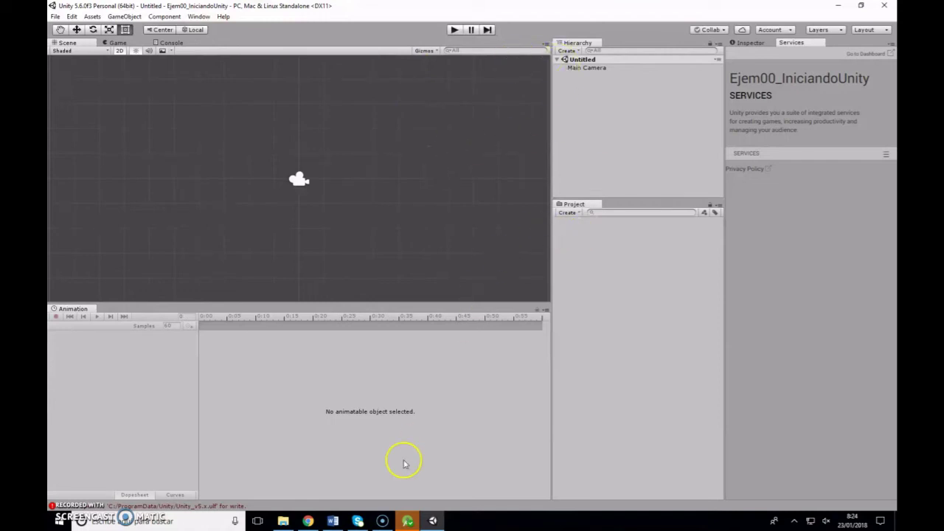
- Import the five Ejem01_Iniciando PNG images from File Explorer into Unity's Project panel
left_click(283, 521)
mouse_move(513, 11)
left_mouse_down()
mouse_move(521, 231)
mouse_move(197, 126)
left_mouse_up()
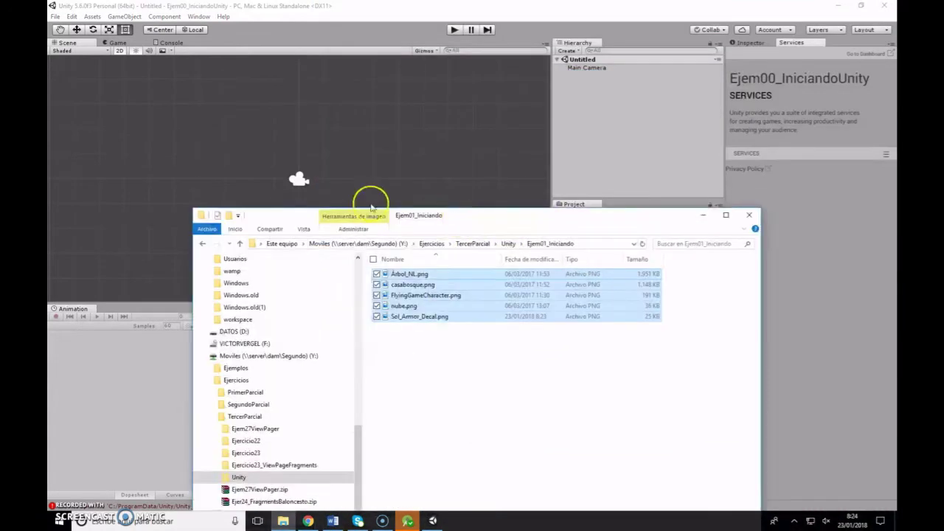
left_click_drag(177, 204, 622, 289)
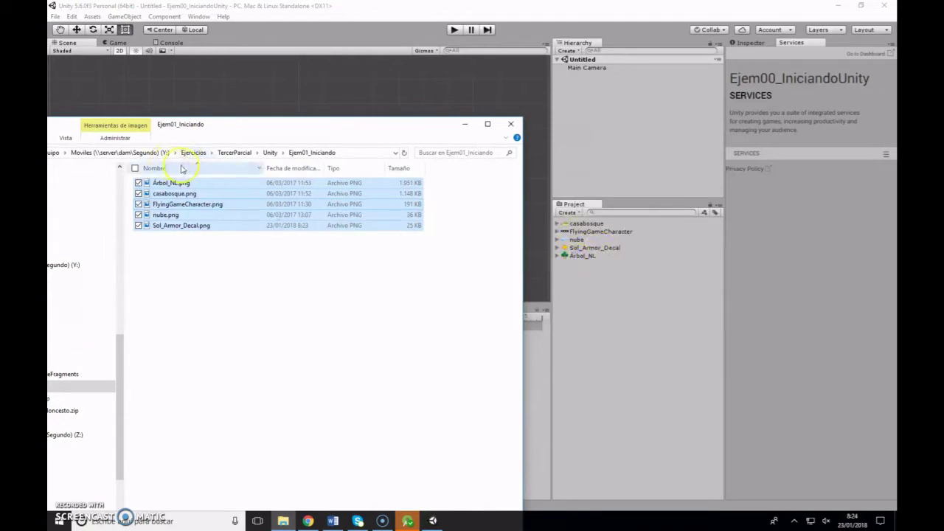
- Show the Explorer files as large icons, then minimize Explorer to return to Unity
left_click(65, 138)
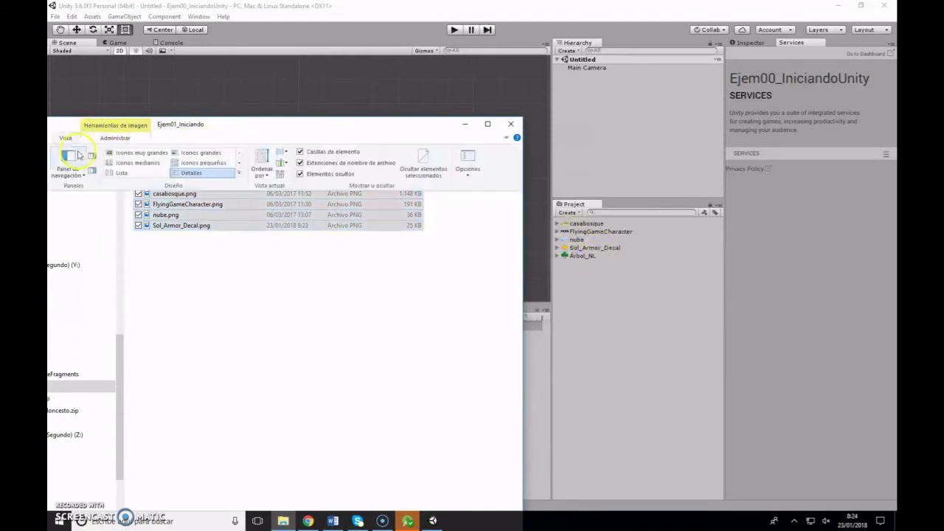
left_click(186, 163)
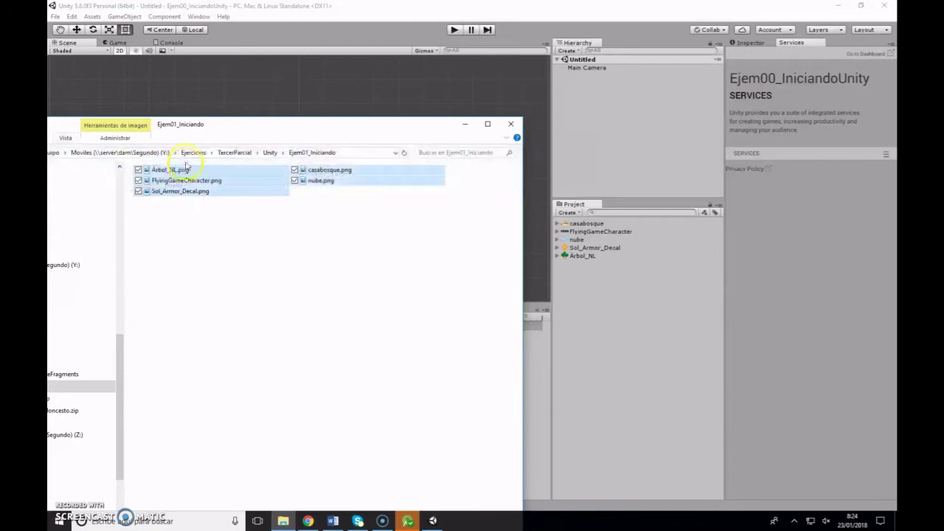
left_click(65, 138)
left_click(185, 154)
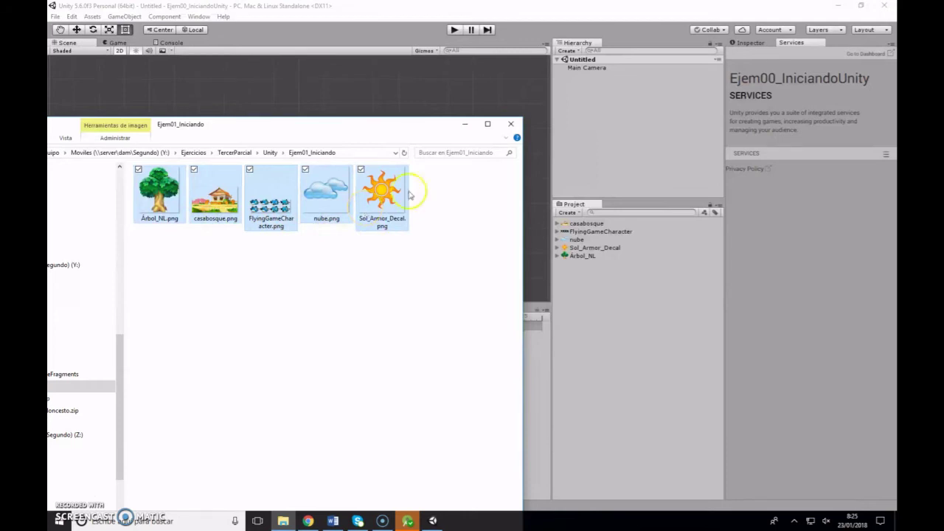
left_click(465, 124)
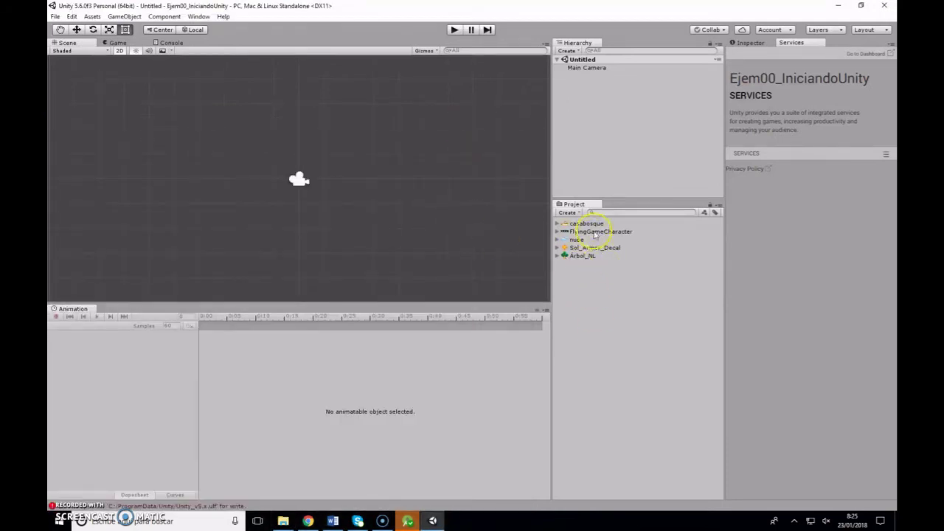
- Select and frame the Main Camera, then give it Scale X 16 and Scale Y 9
left_click(582, 68)
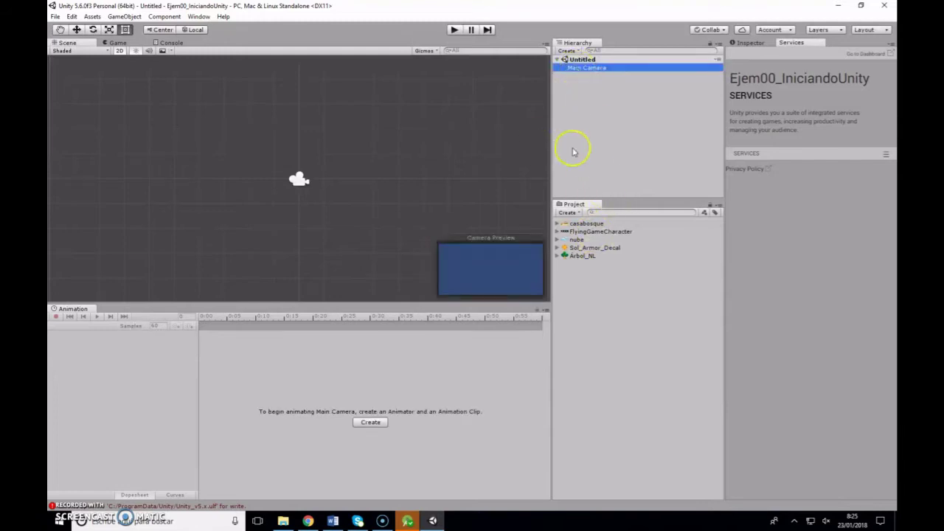
double_click(577, 68)
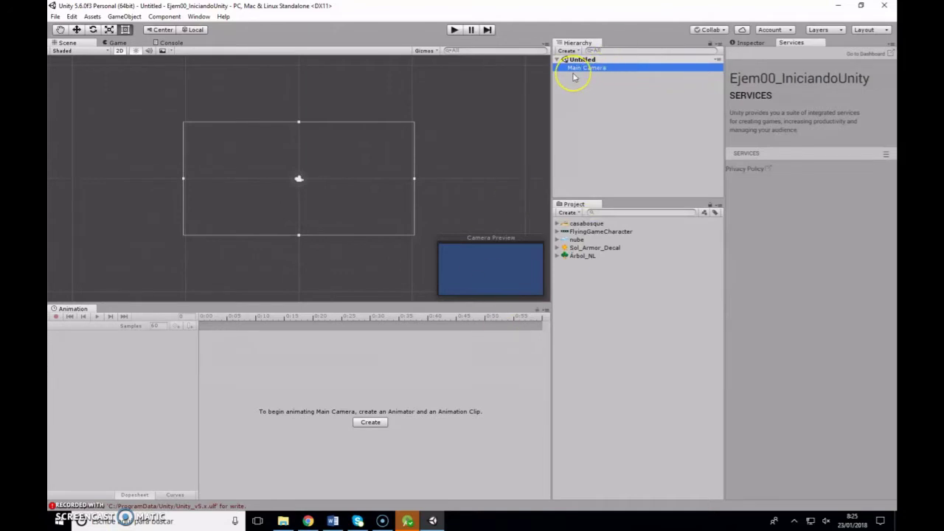
left_click(750, 42)
left_click(812, 103)
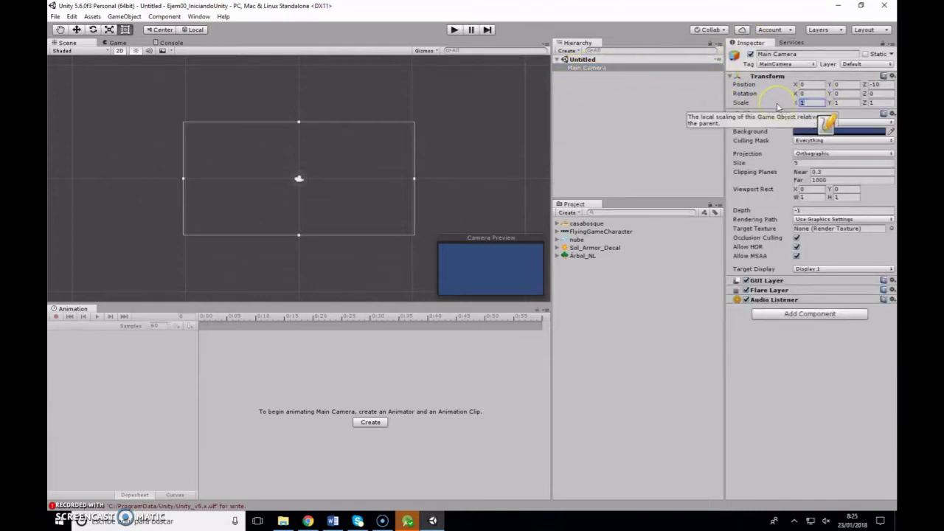
left_click(836, 102)
type("9")
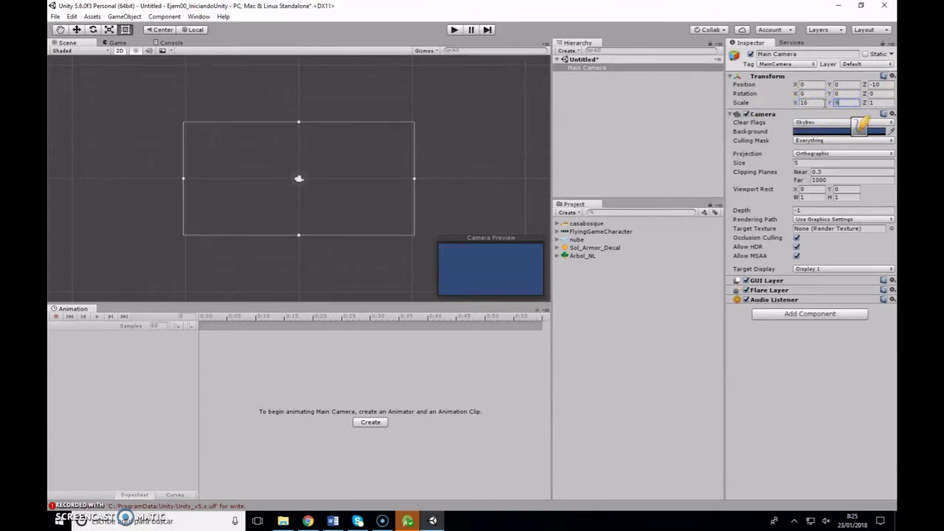
left_click(811, 94)
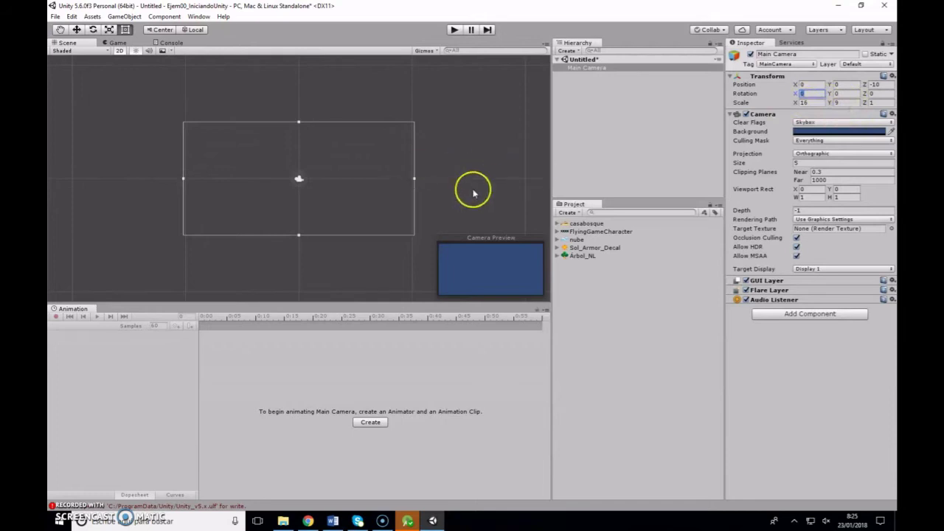
scroll(474, 194, "up", 1)
scroll(474, 193, "up", 1)
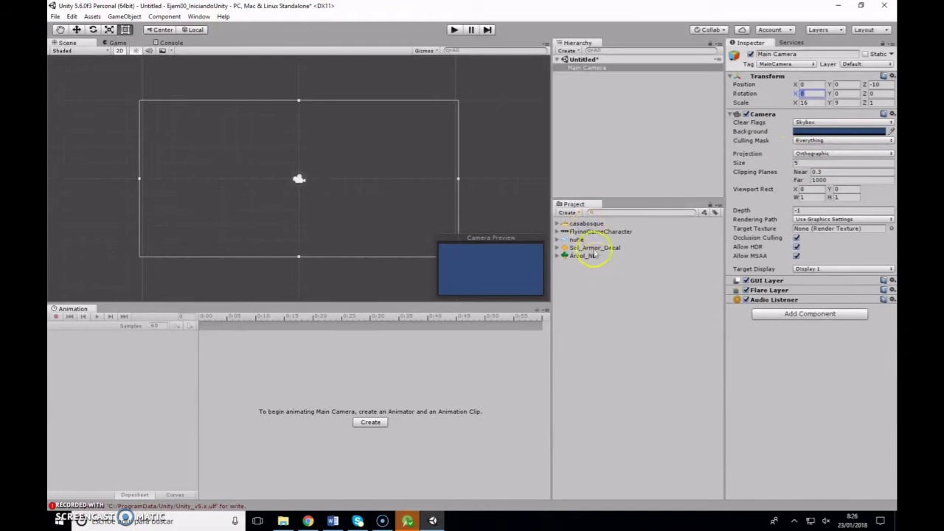
- Add casabosque to the scene and stretch its corners to match the camera rectangle
left_click_drag(587, 223, 586, 83)
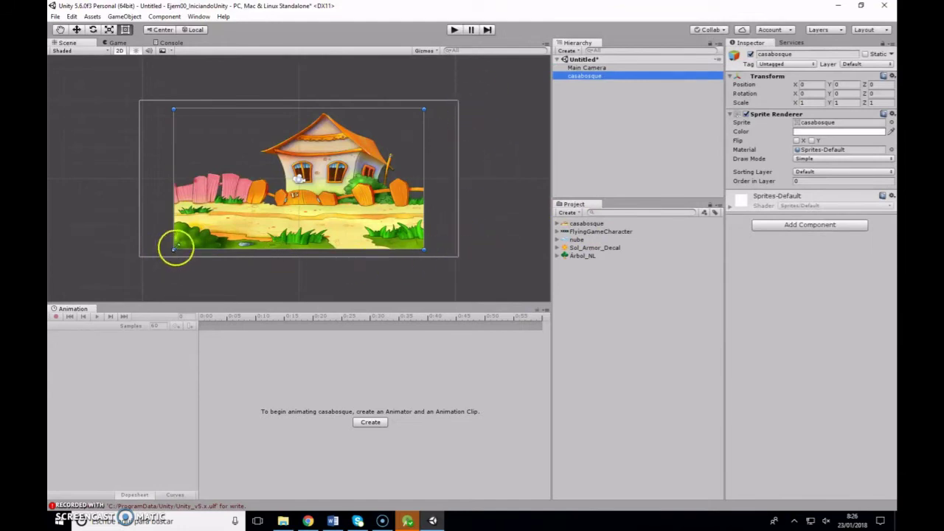
left_click_drag(173, 250, 139, 257)
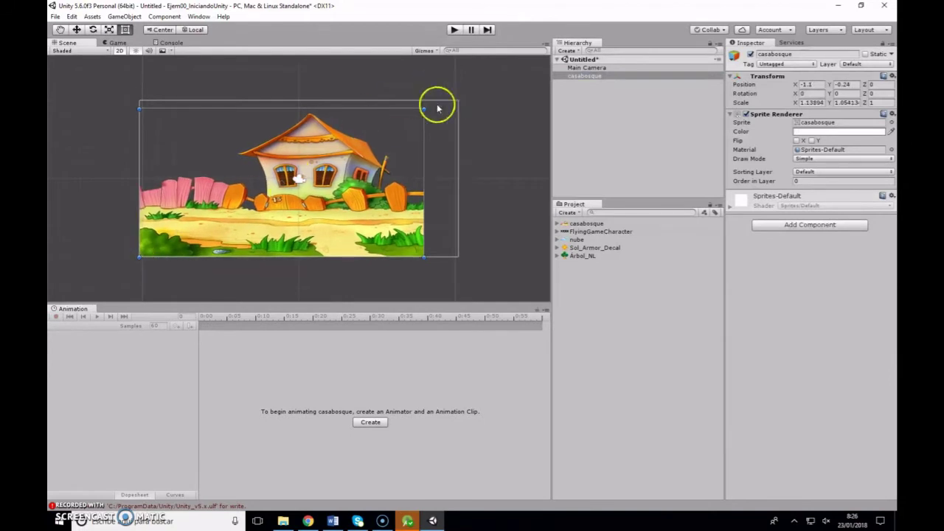
left_click_drag(423, 109, 458, 101)
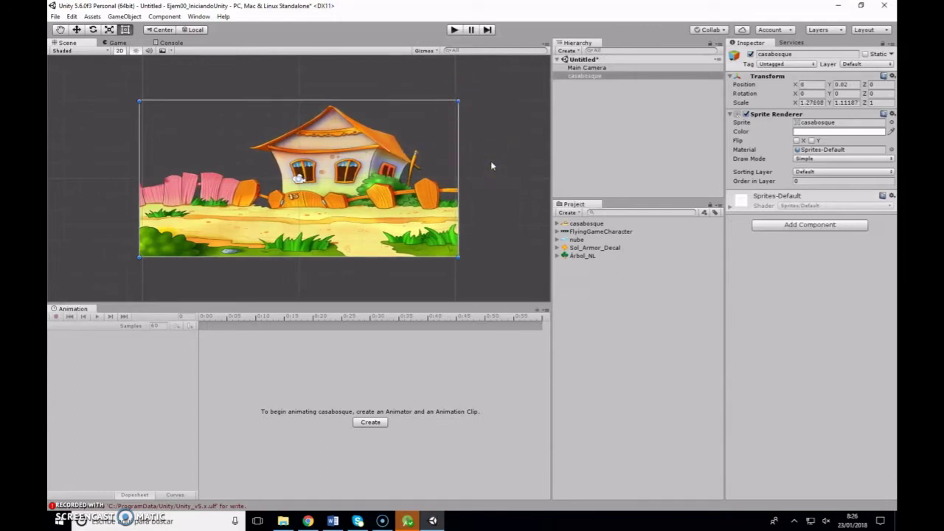
- Check the nube import settings and reselect casabosque, now scaled about 1.276 by 1.112
left_click(575, 239)
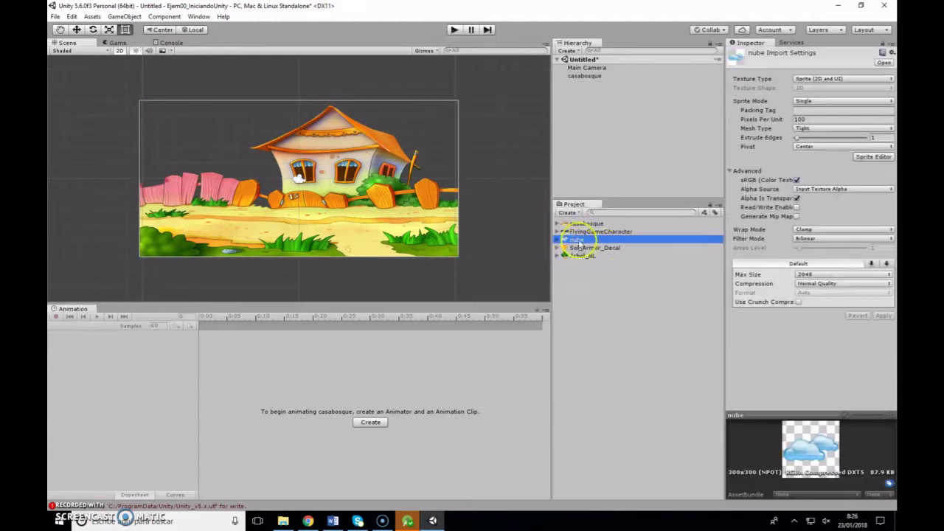
double_click(583, 76)
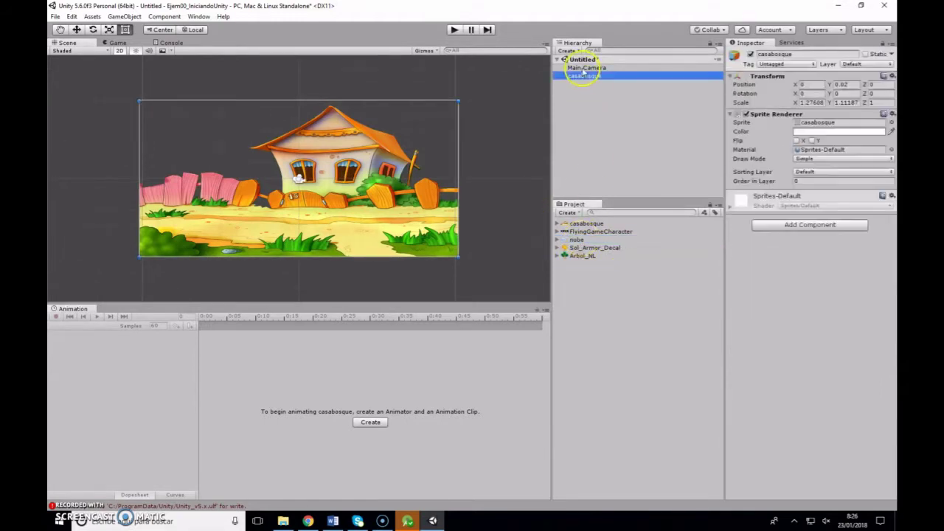
double_click(587, 67)
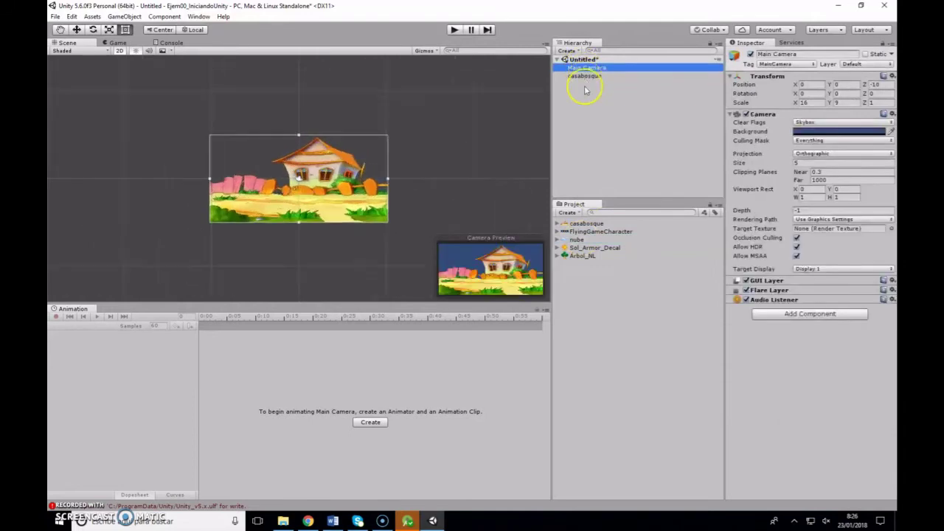
scroll(346, 151, "up", 5)
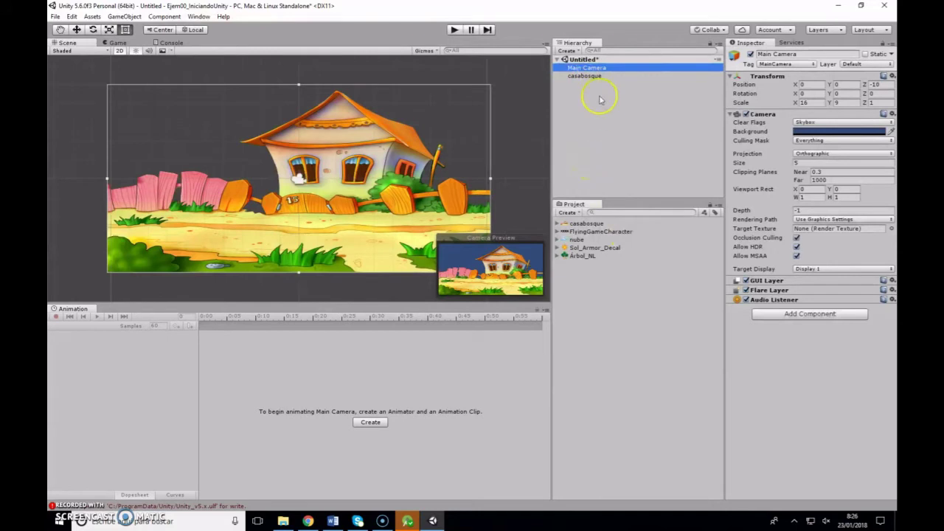
left_click(586, 77)
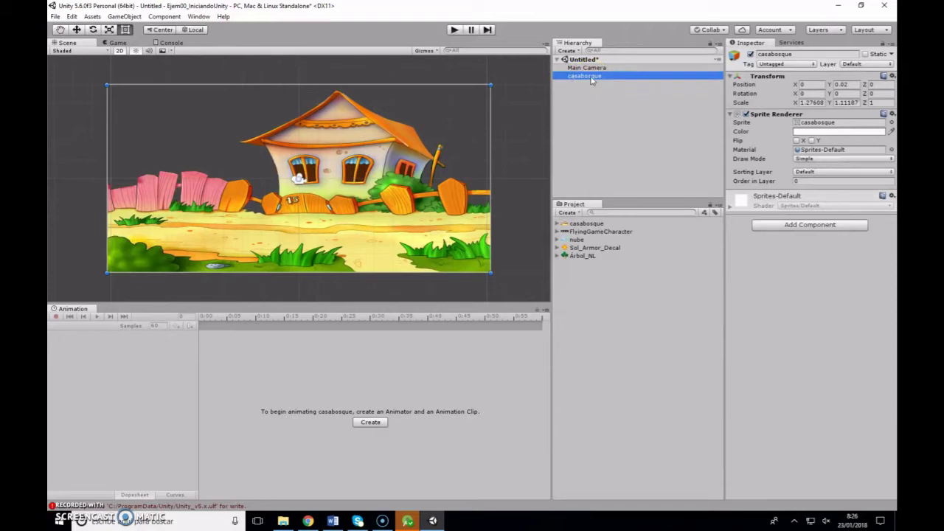
left_click(592, 80)
- Create an imagenes folder and move the five project images into it
right_click(579, 278)
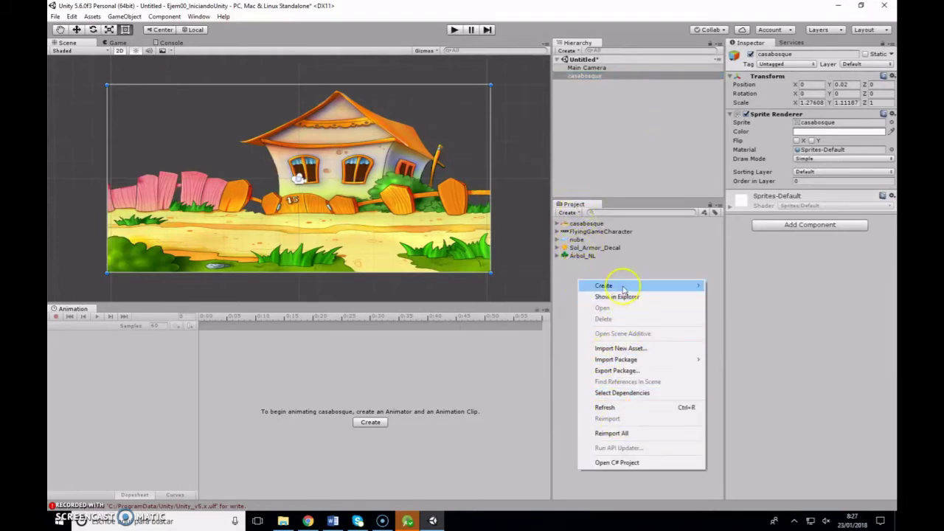
mouse_move(618, 287)
left_click(519, 19)
type("imagene")
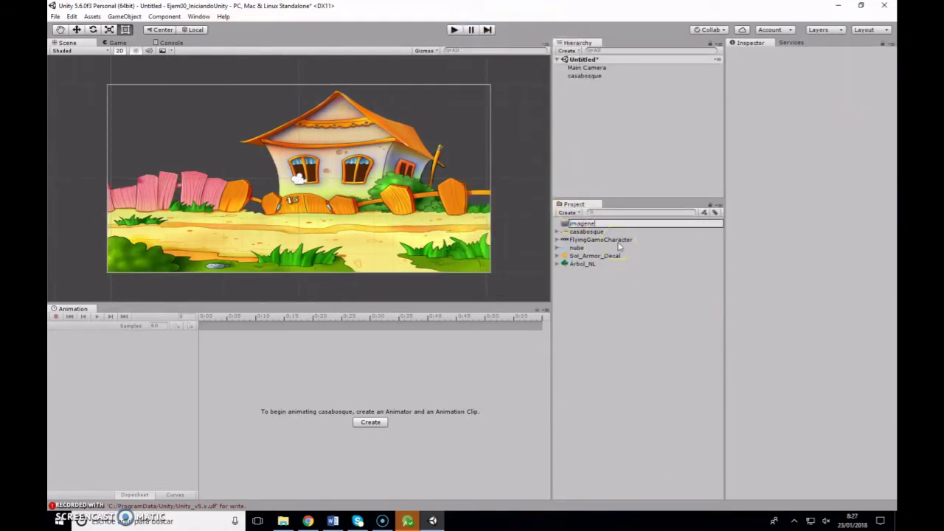
type("s")
key("Return")
left_click(611, 274)
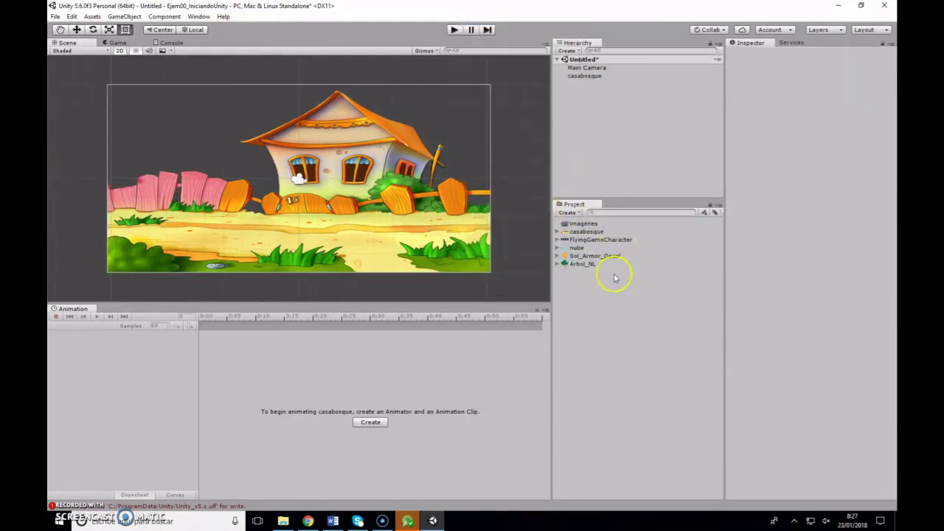
mouse_move(586, 230)
left_mouse_down()
mouse_move(584, 270)
mouse_move(590, 223)
left_mouse_up()
left_click(584, 265, "shift")
- Add two more project folders named animaciones and scripts
right_click(587, 231)
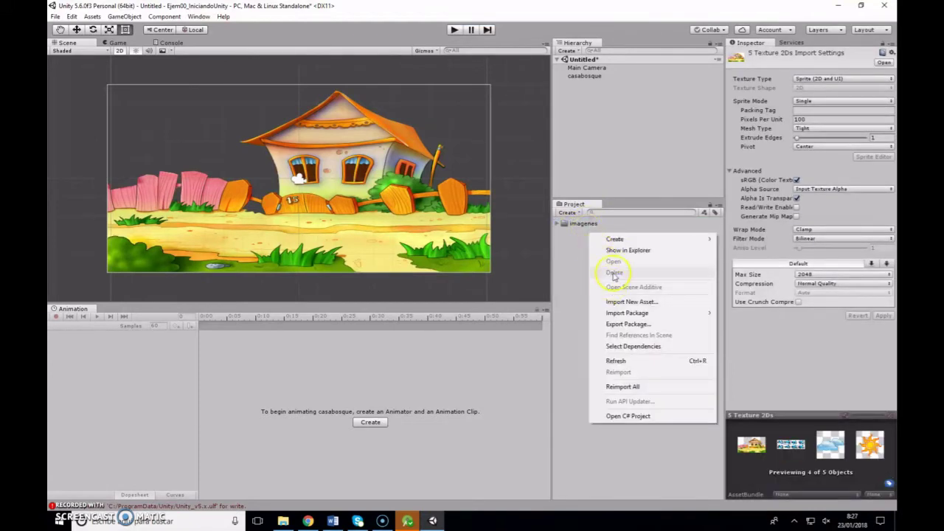
mouse_move(621, 240)
left_click(558, 235)
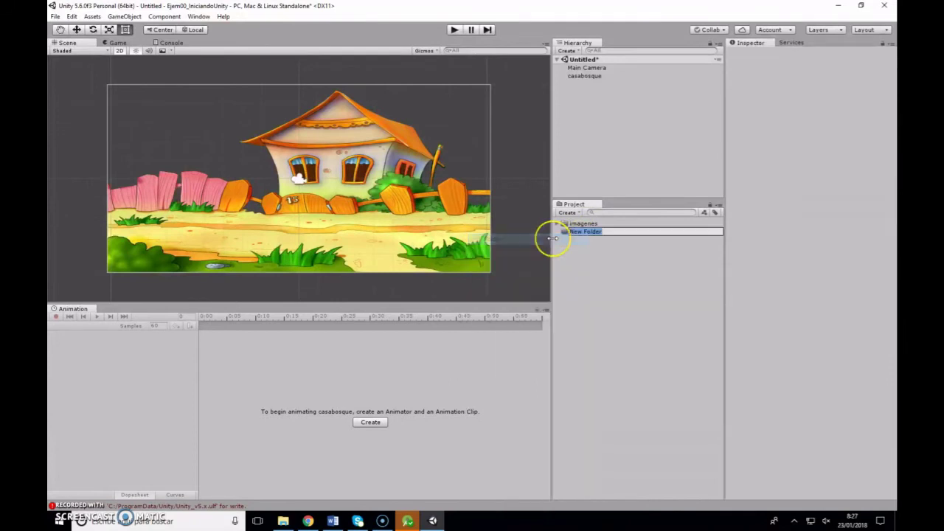
type("animaciones")
key("Return")
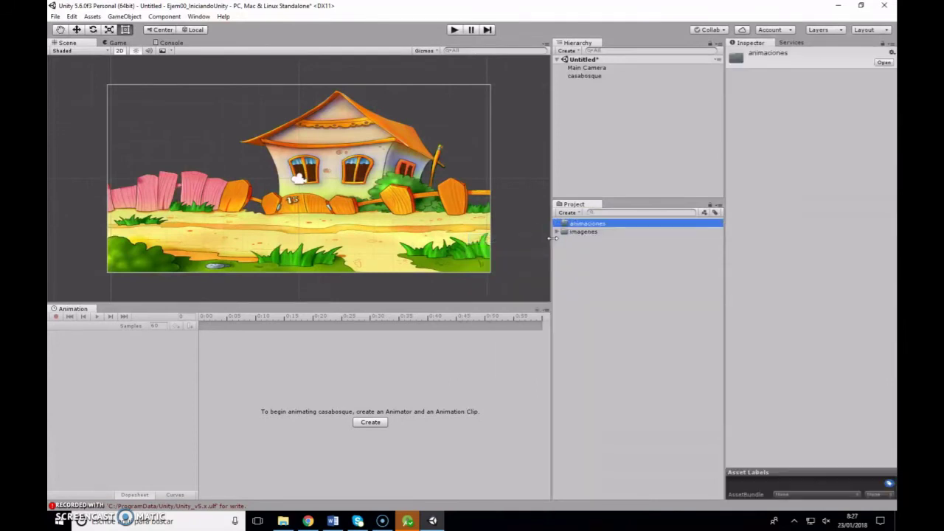
right_click(590, 256)
mouse_move(601, 255)
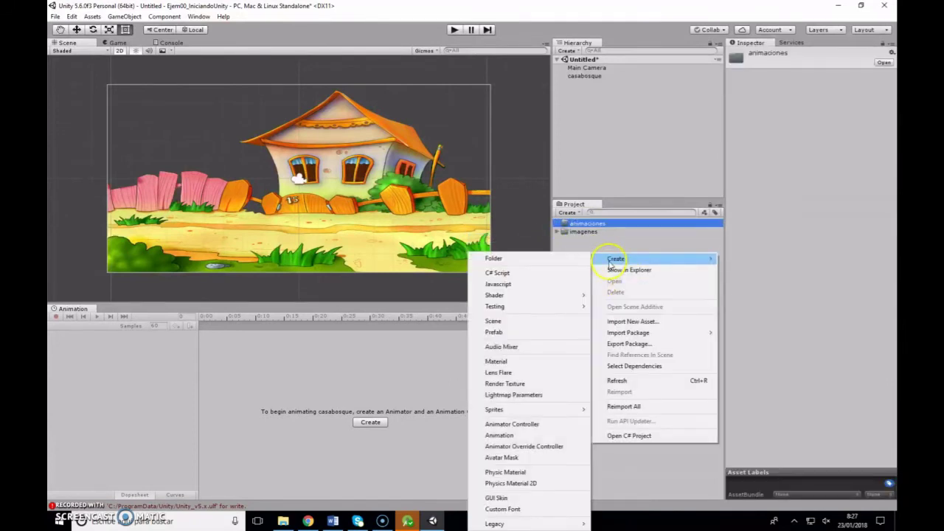
left_click(555, 260)
type("scripts")
key("Return")
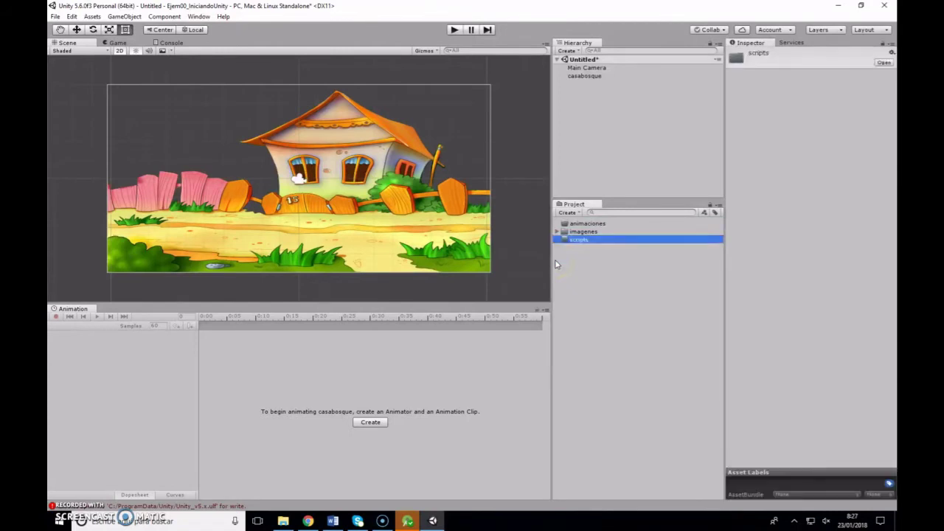
- Add an escenas folder, then select the scripts folder
right_click(555, 251)
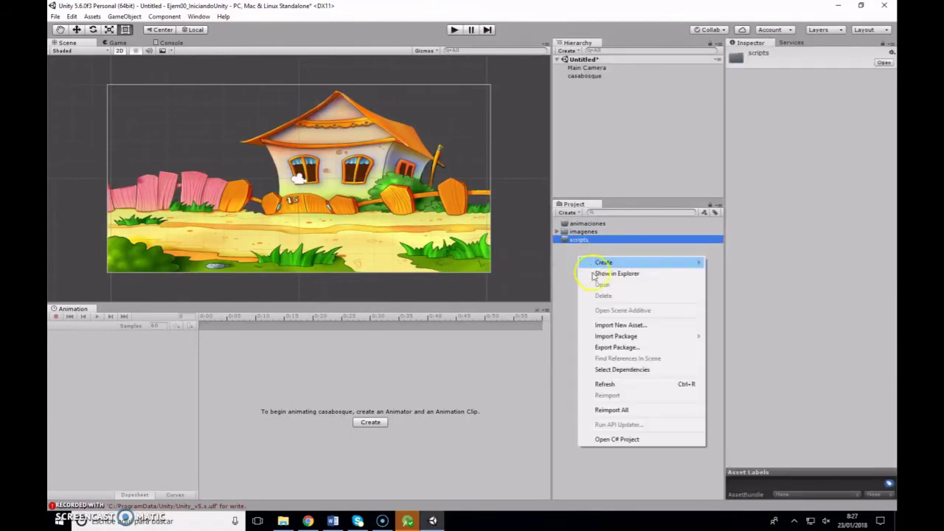
mouse_move(596, 258)
left_click(541, 258)
type("escen")
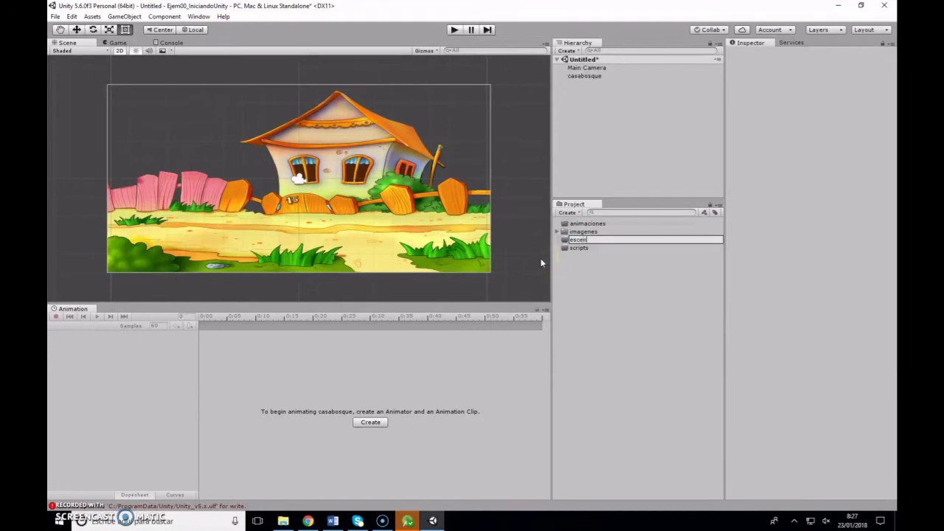
type("as")
key("Return")
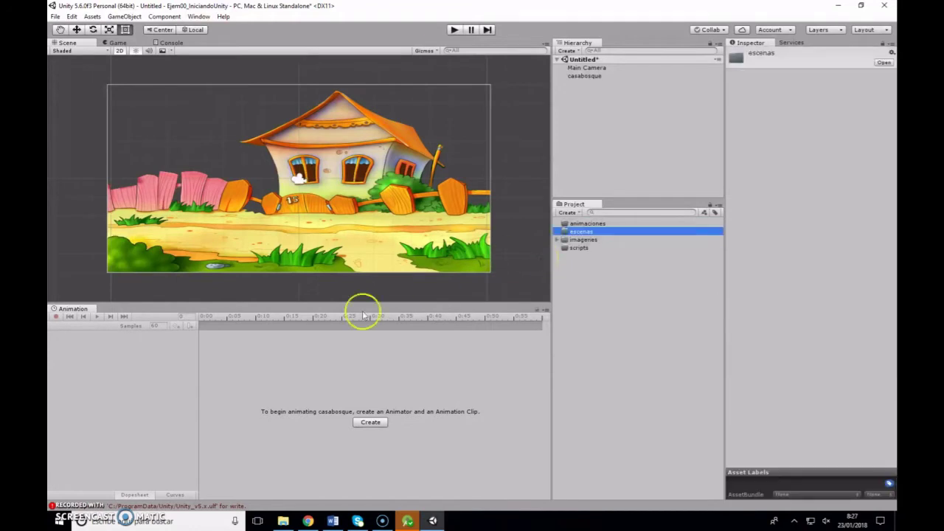
left_click(580, 249)
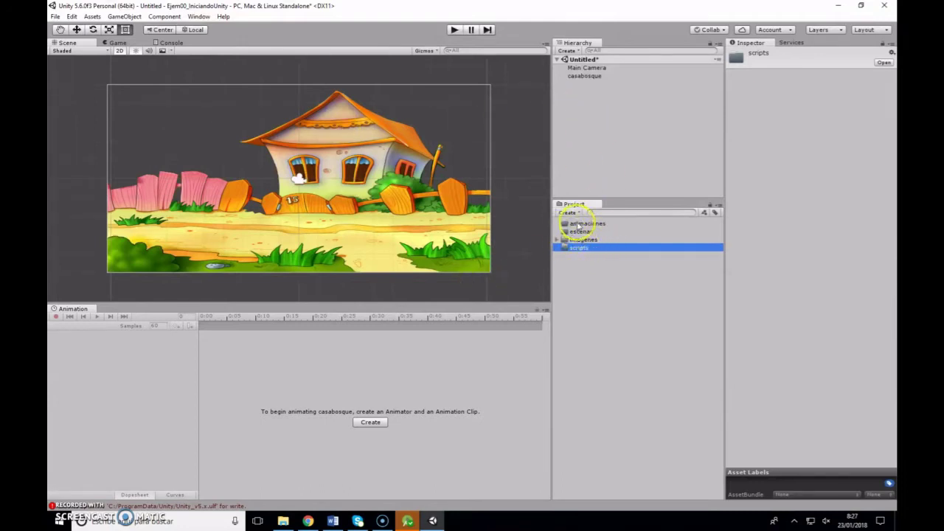
- Create a C# script named MoviNube in the scripts folder
left_click_drag(578, 223, 582, 250)
right_click(581, 250)
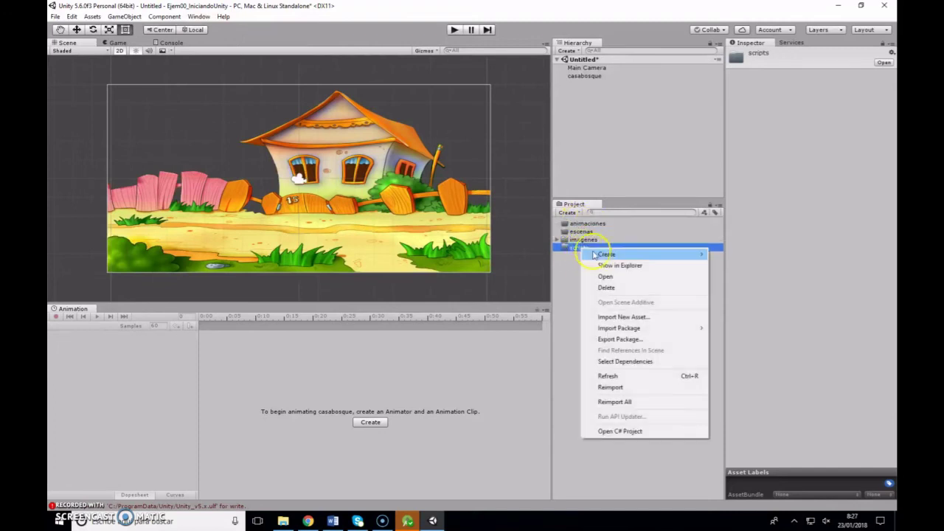
mouse_move(668, 253)
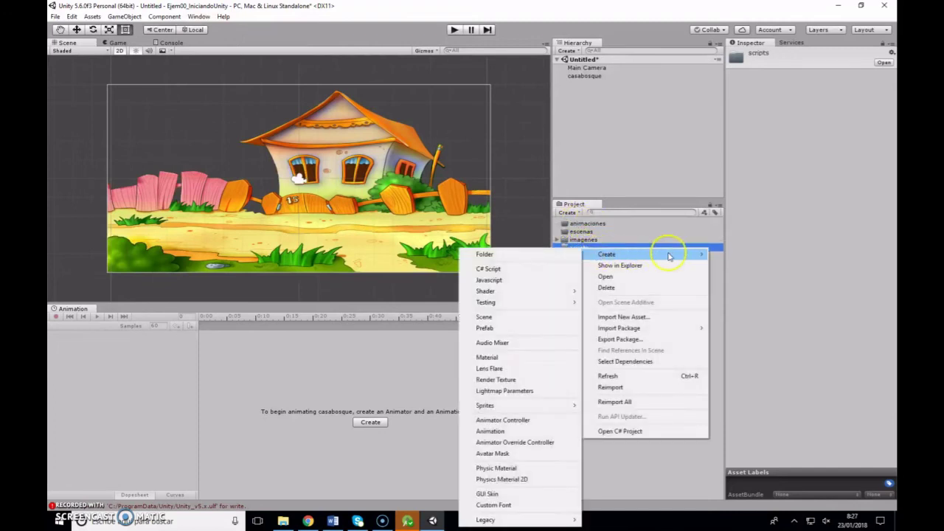
left_click(521, 273)
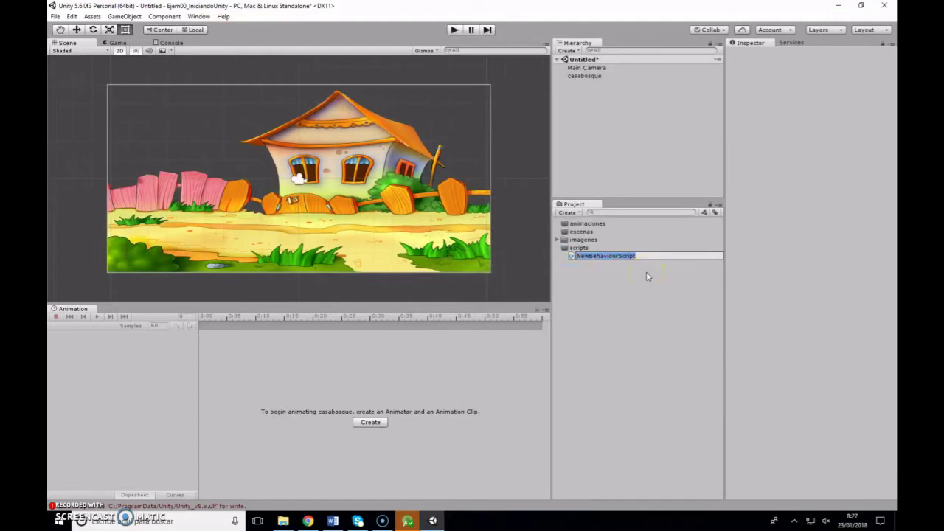
type("Movi")
type("Nube")
key("Return")
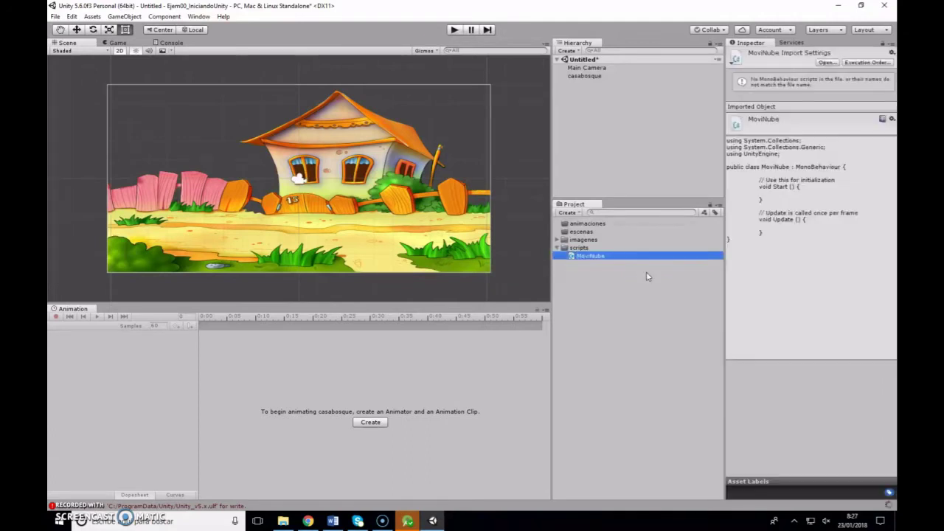
- Open the MoviNube script in the MonoDevelop code editor
left_click(632, 257)
left_click(824, 207)
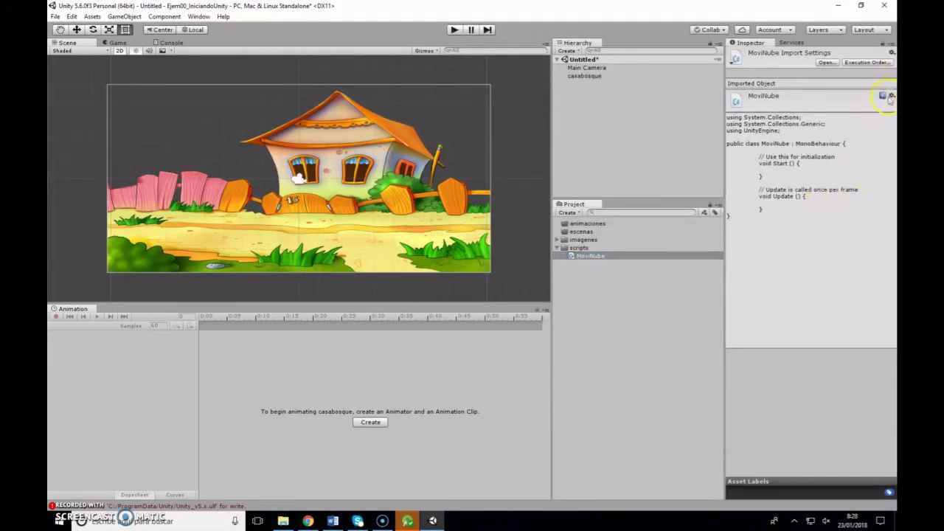
right_click(654, 255)
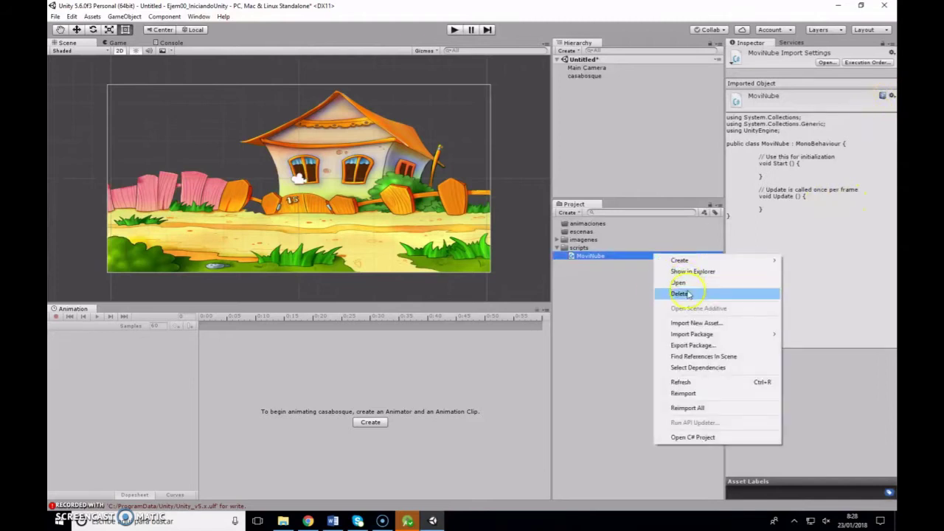
left_click(688, 285)
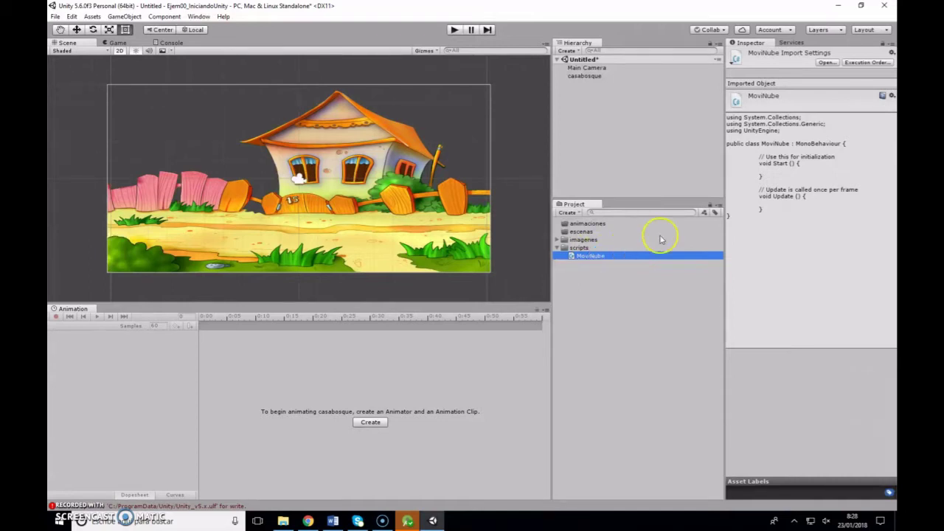
left_click(892, 96)
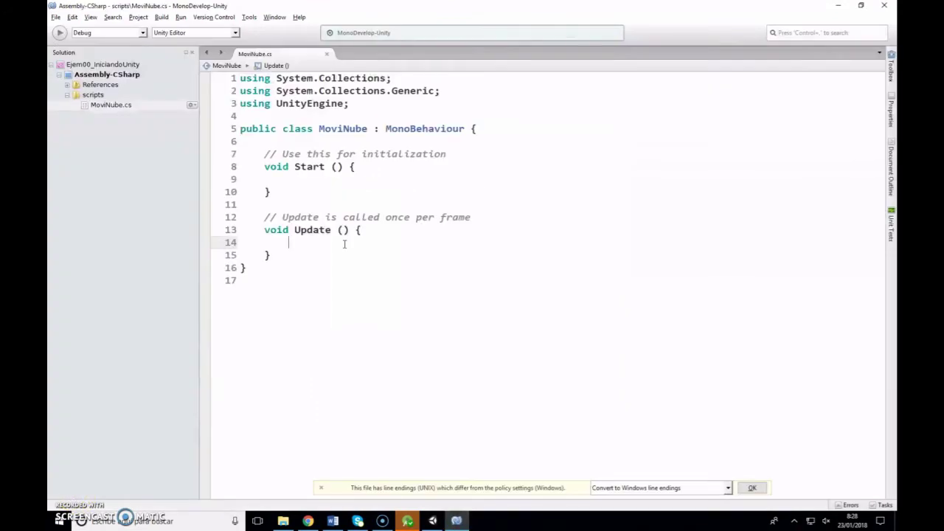
- Write this.transform on line 14 of MoviNube's Update, accepting the transform autocomplete
type("this.")
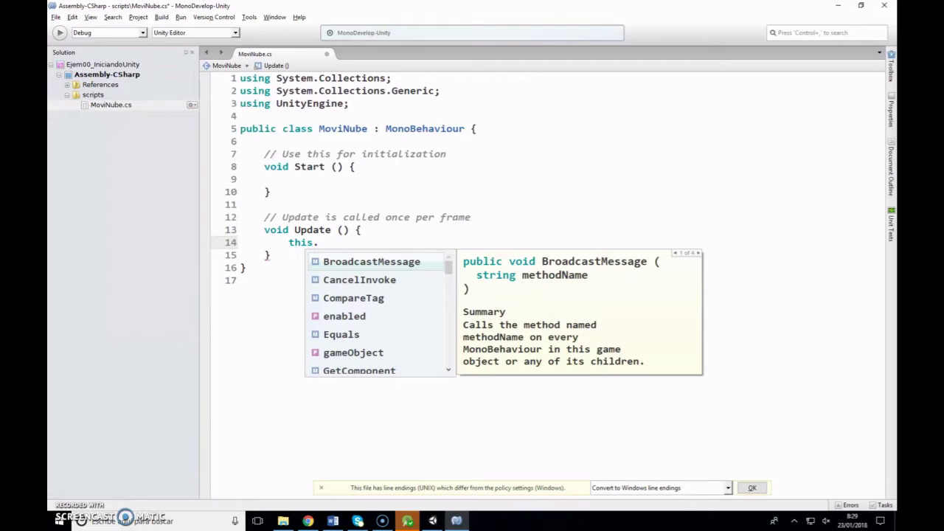
type("T")
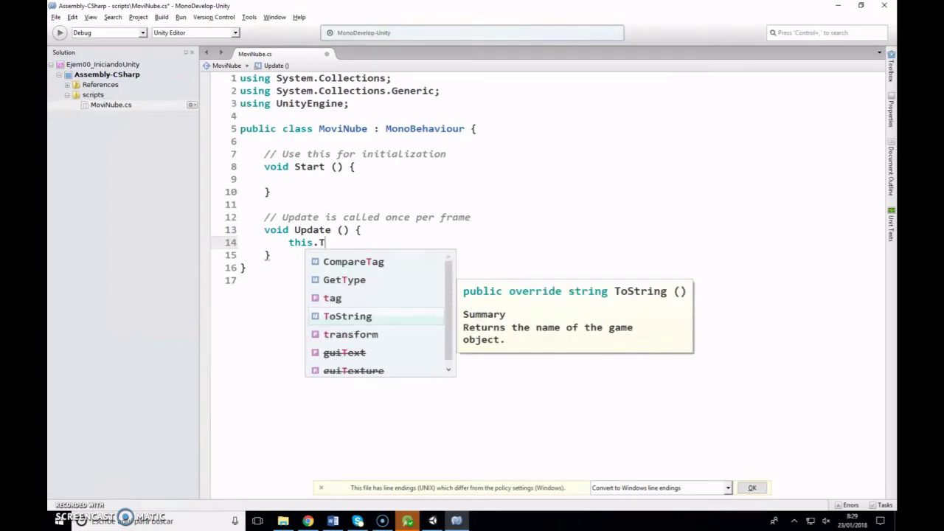
type("r")
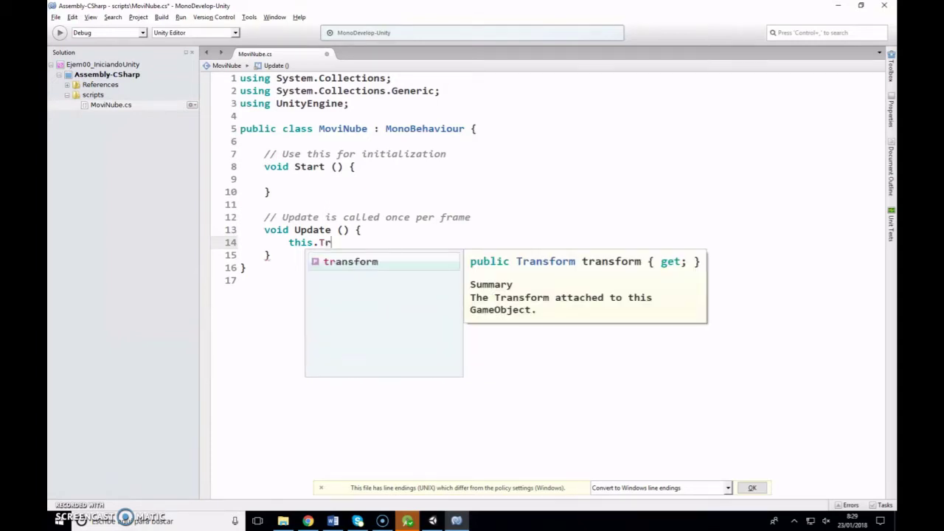
key("Return")
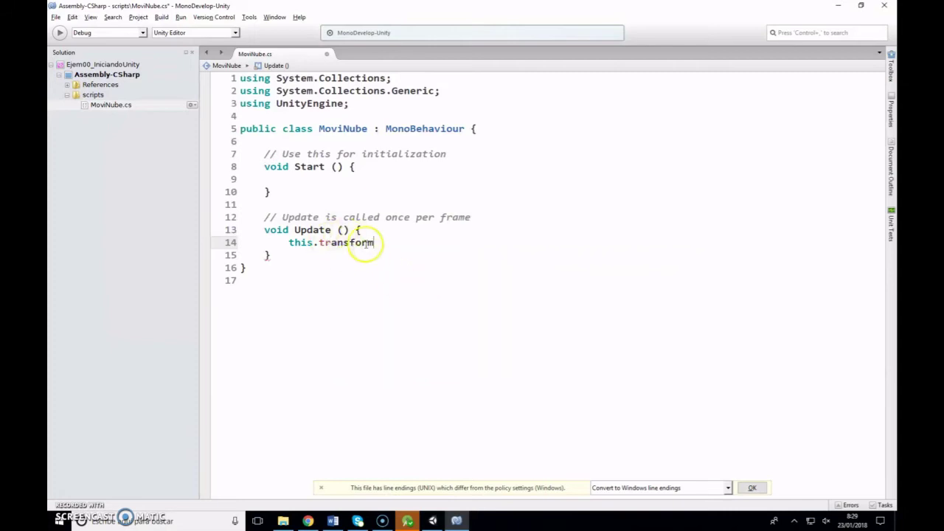
key("alt+Tab")
key("alt+Tab")
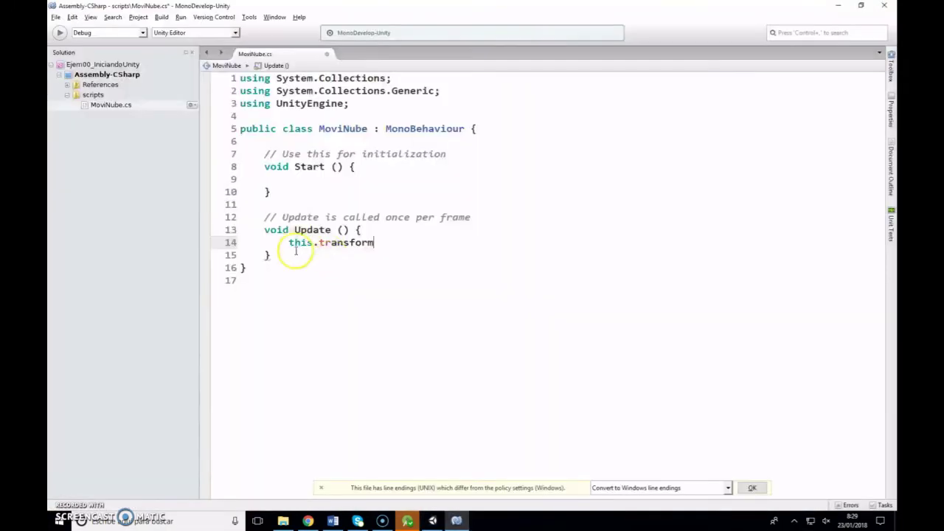
key("alt+Tab")
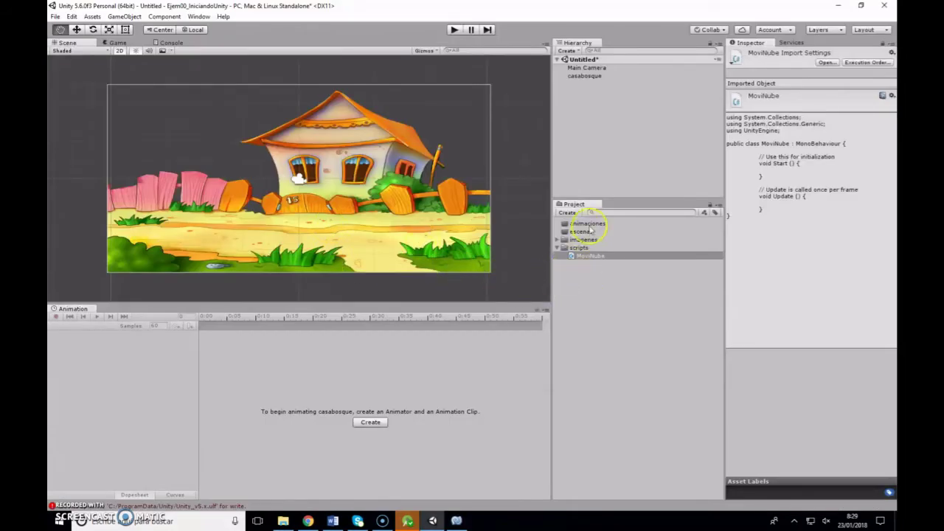
- Add the nube cloud from the imagenes folder to the scene at its top-left corner
left_click(588, 224)
left_click(590, 230)
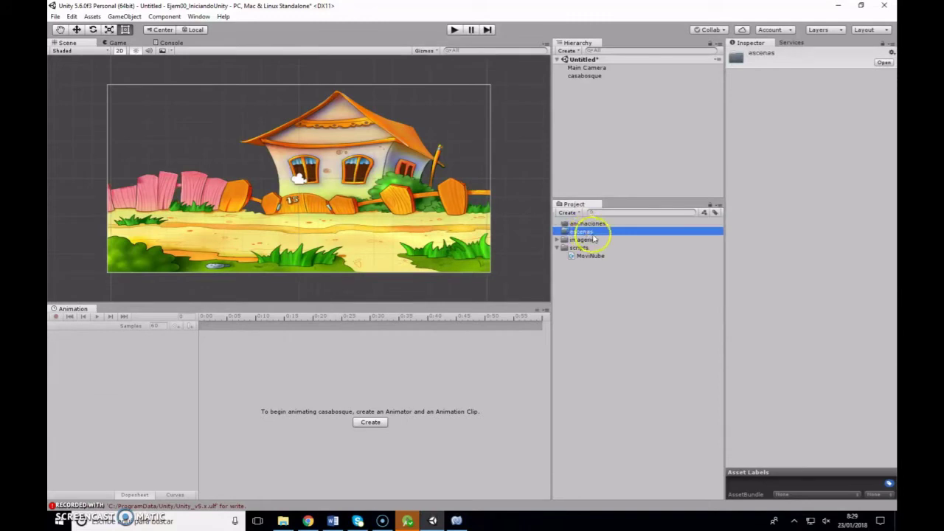
left_click(593, 240)
left_click(564, 240)
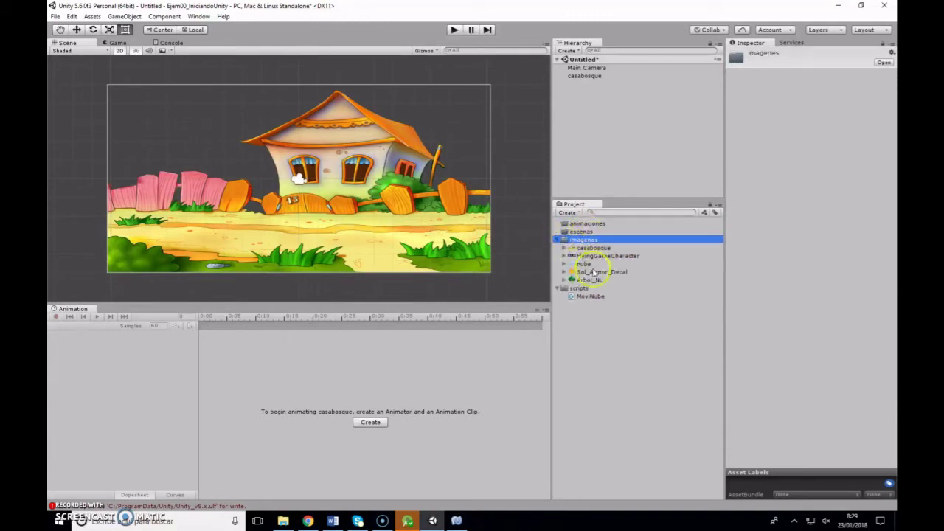
left_click(588, 265)
left_click_drag(588, 271, 586, 89)
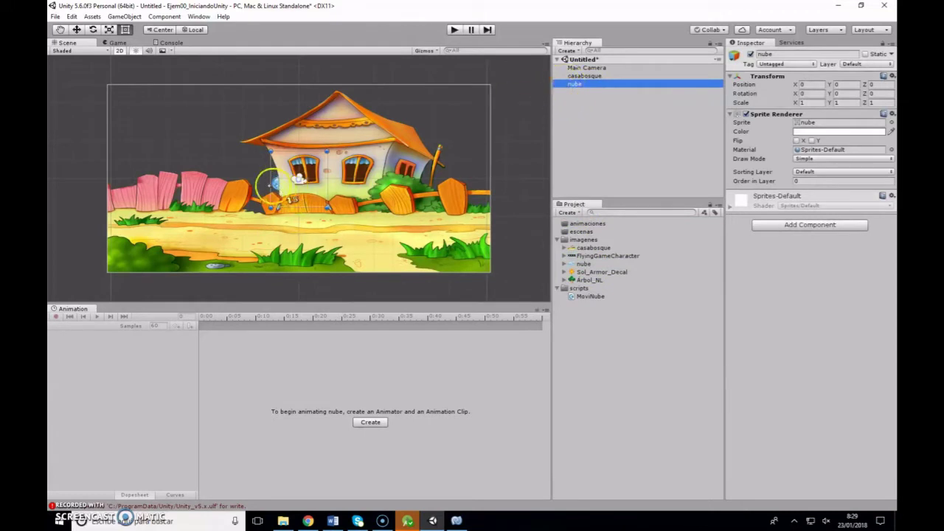
left_click_drag(277, 190, 116, 124)
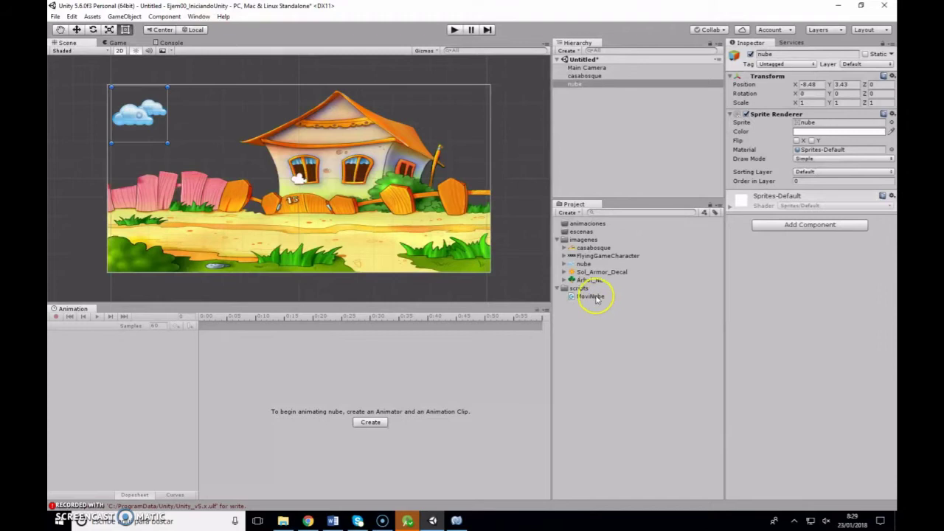
- Attach MoviNube to the nube object and reopen the script for editing
left_click_drag(597, 298, 590, 92)
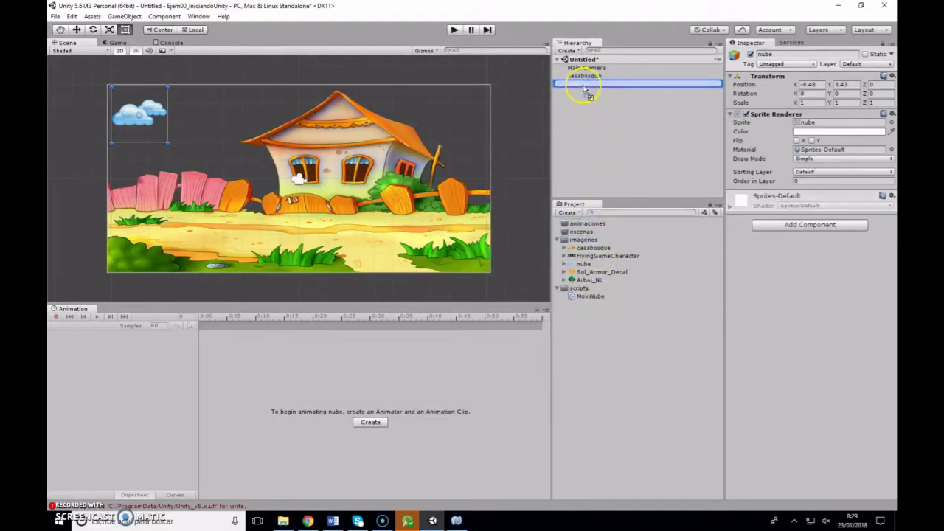
left_click_drag(591, 93, 583, 86)
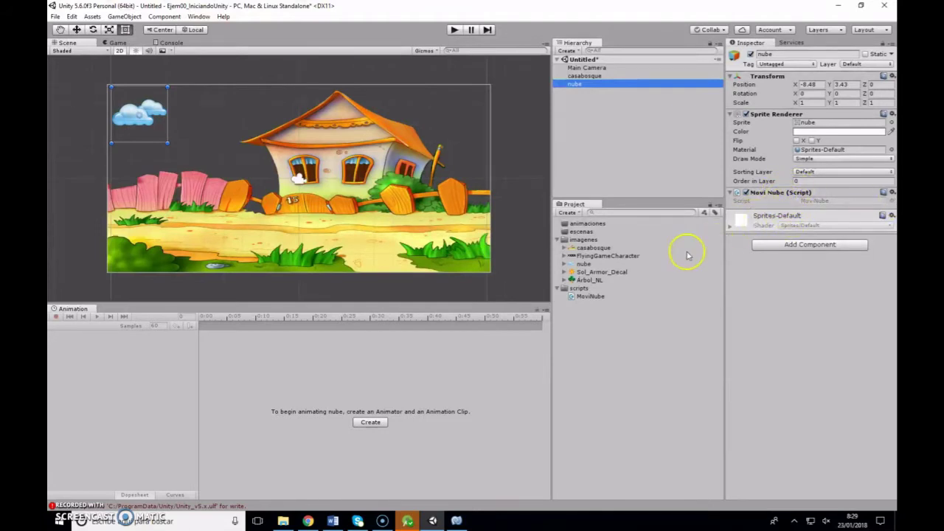
double_click(588, 295)
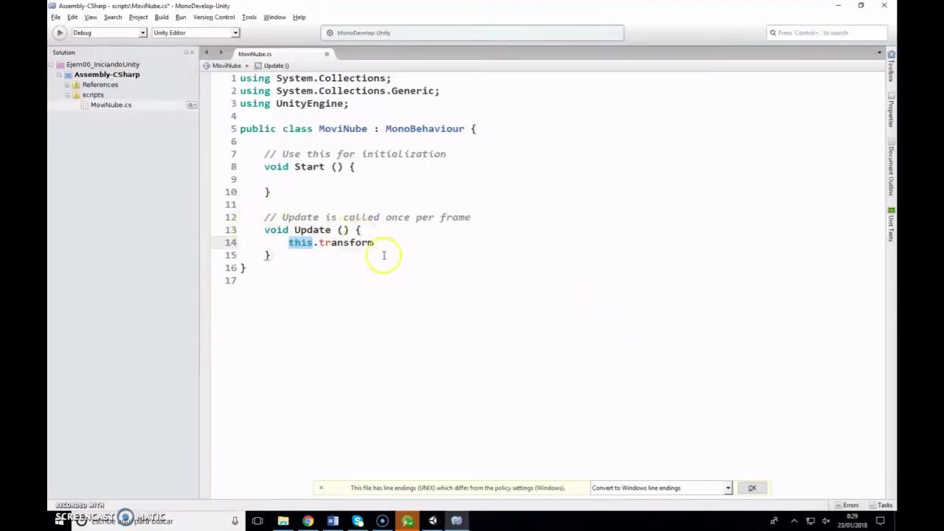
- Extend line 14 to this.transform.Translate using the autocomplete suggestion
key("alt+Tab")
key("alt+Tab")
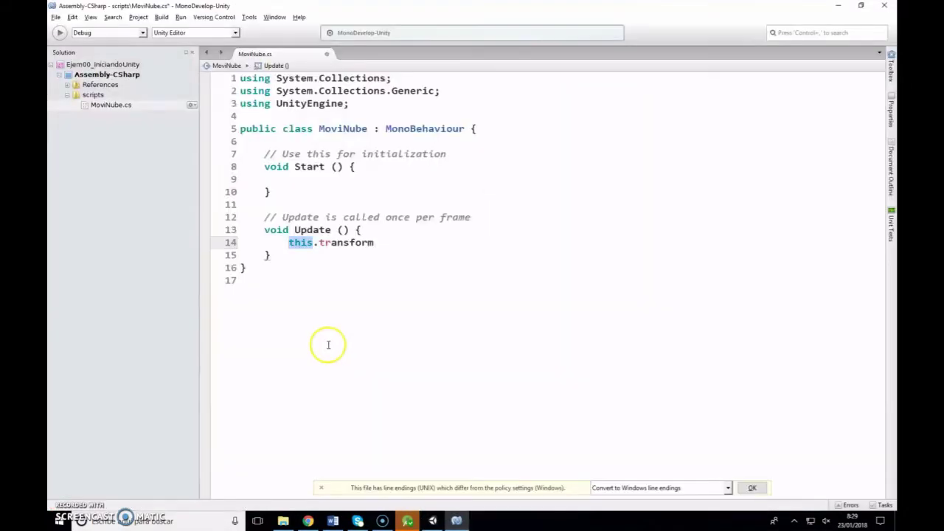
left_click(378, 242)
key("alt+Tab")
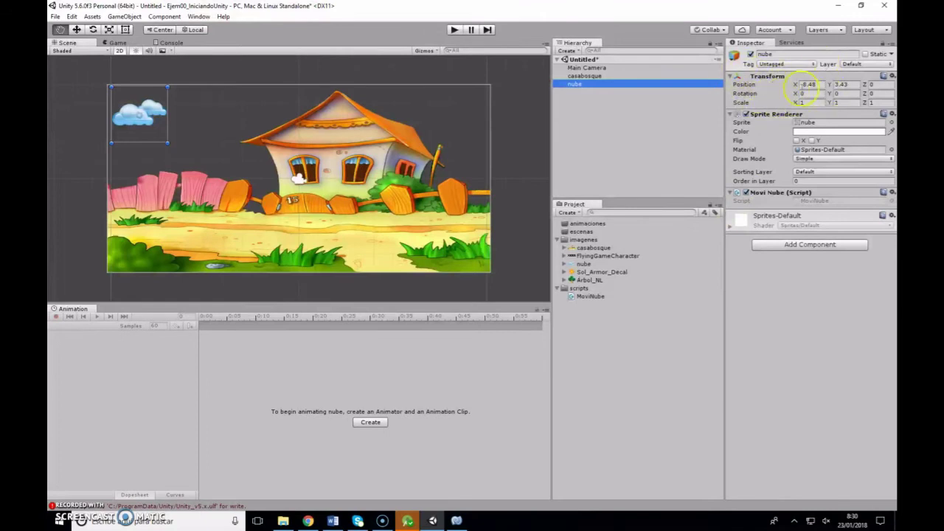
key("alt+Tab")
type(".")
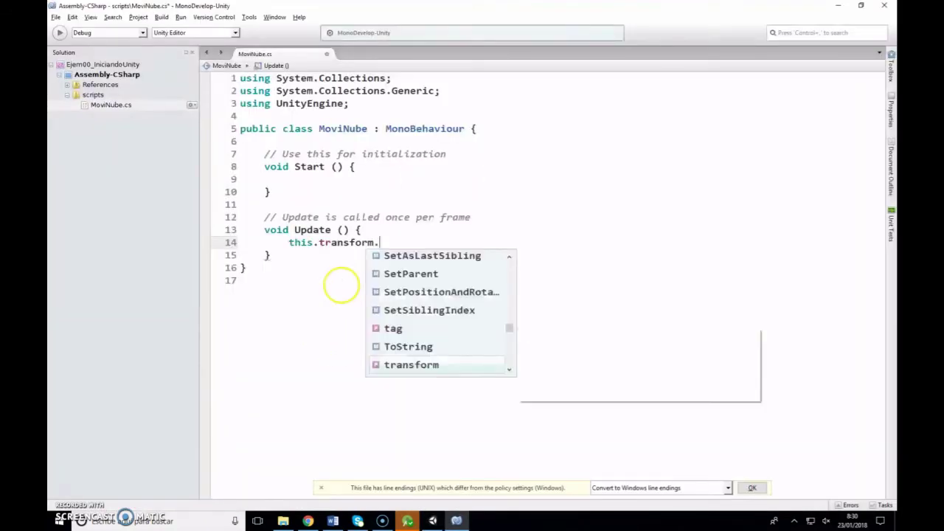
type("Tr")
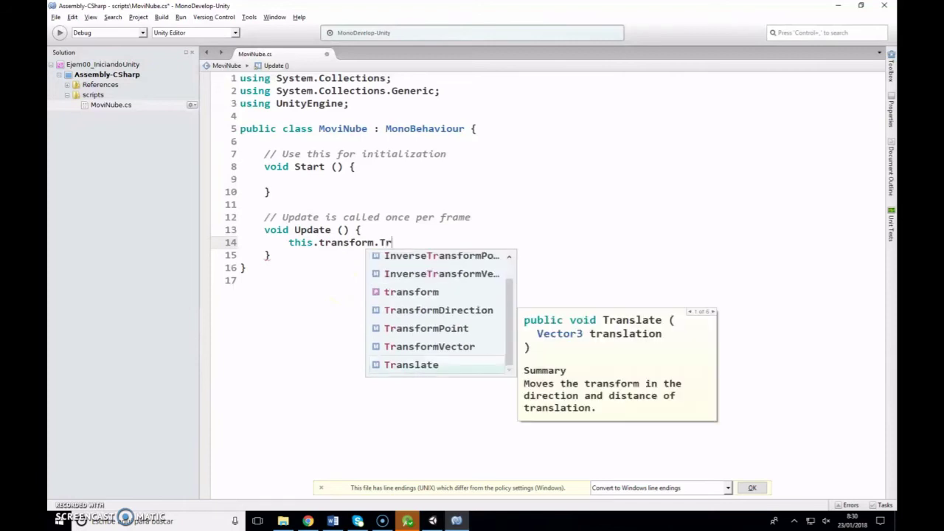
type("an")
key("Up")
key("Down")
key("Return")
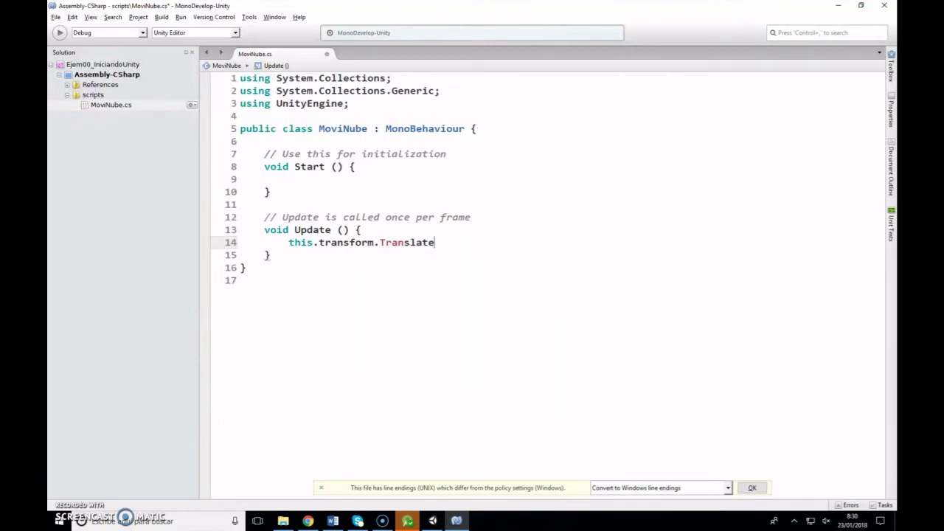
- Open Translate's parentheses and browse the overloads to the single Vector3 version
type("(")
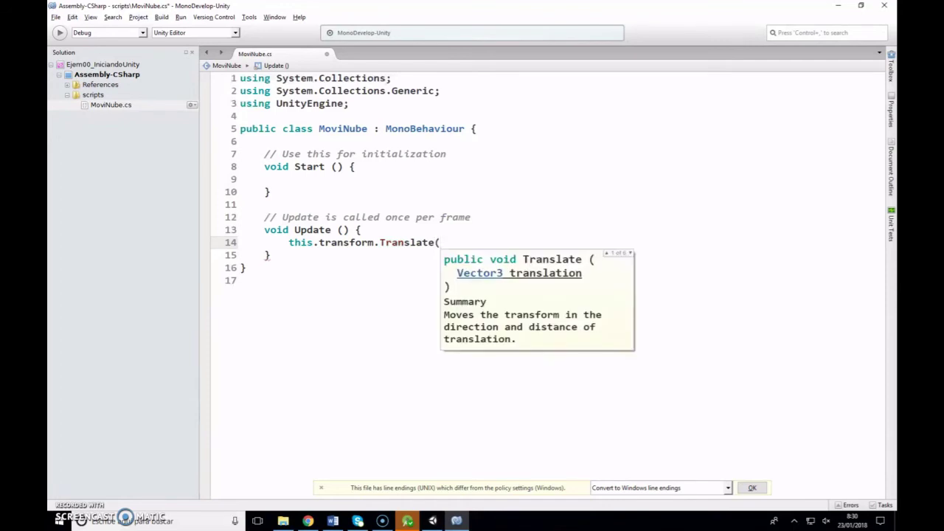
key("Down")
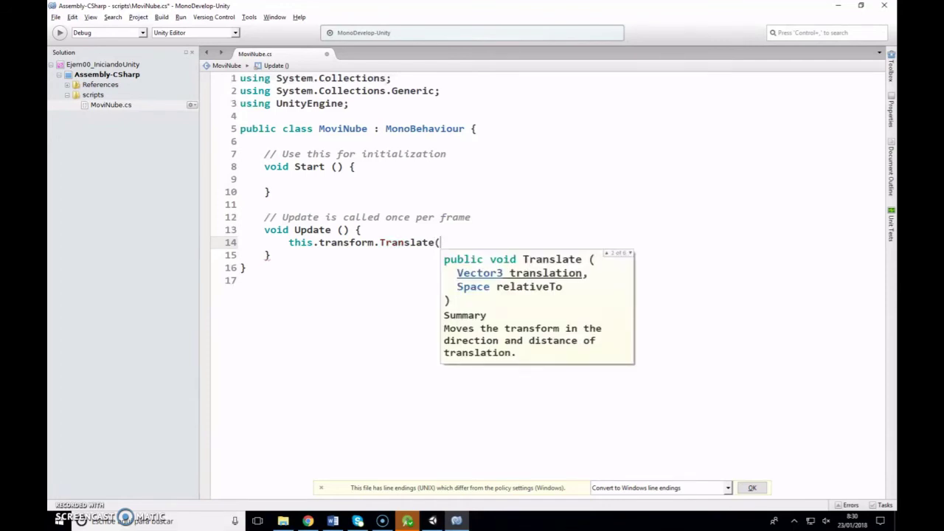
key("Down")
key("Down")
key("Down")
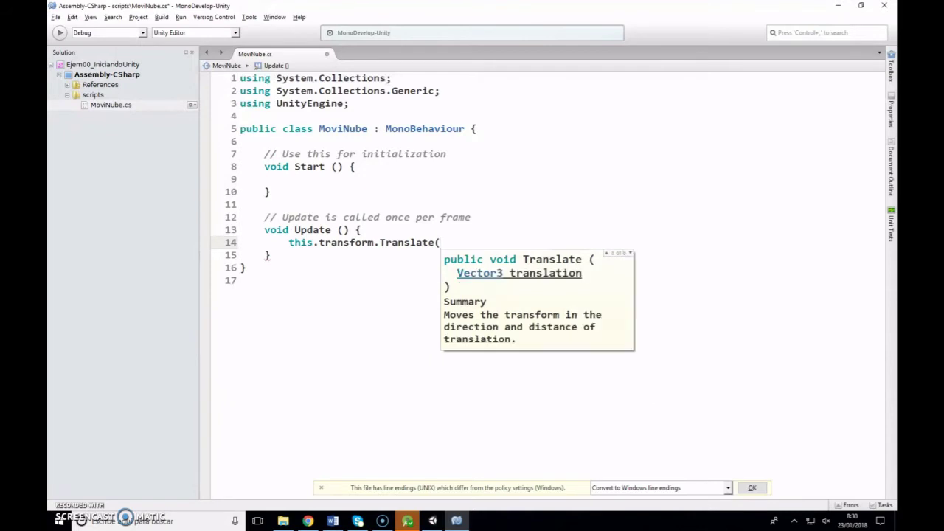
key("Down")
key("Down")
key("Down")
key("Down")
key("Down")
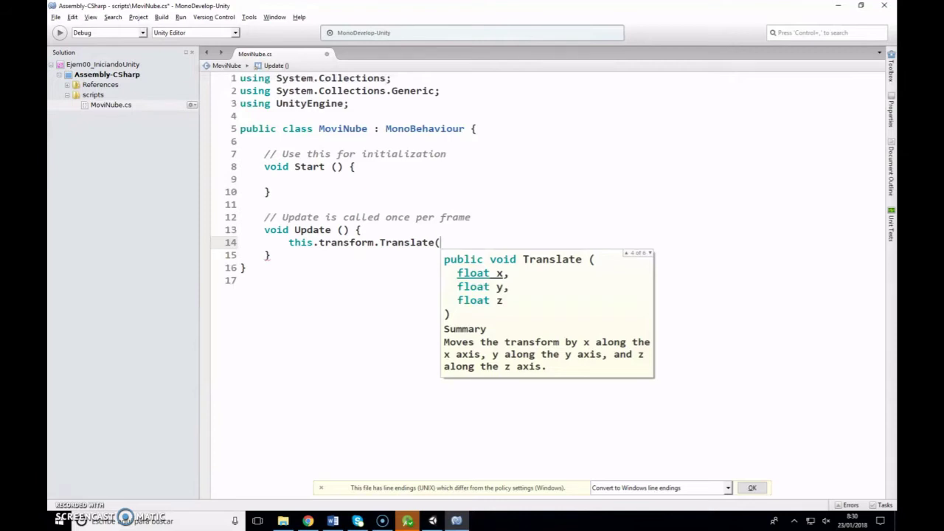
key("Up")
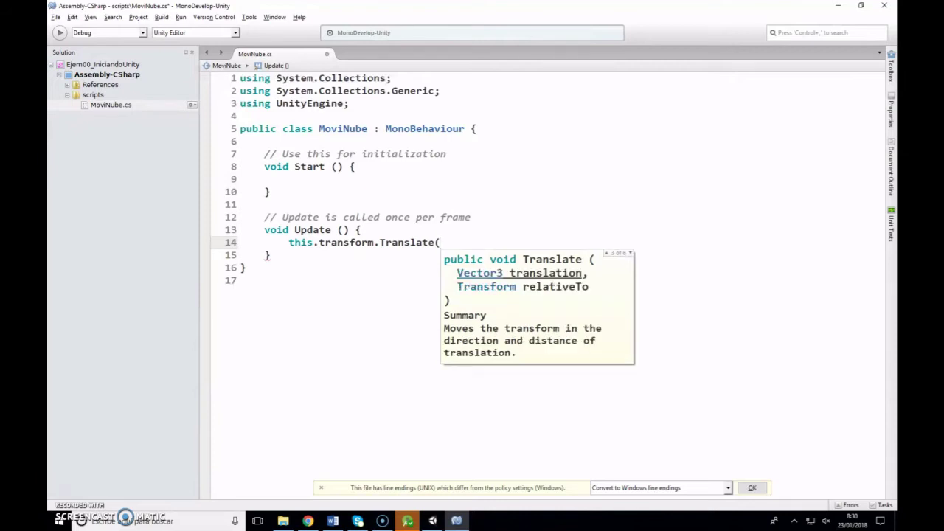
key("Up")
key("Up")
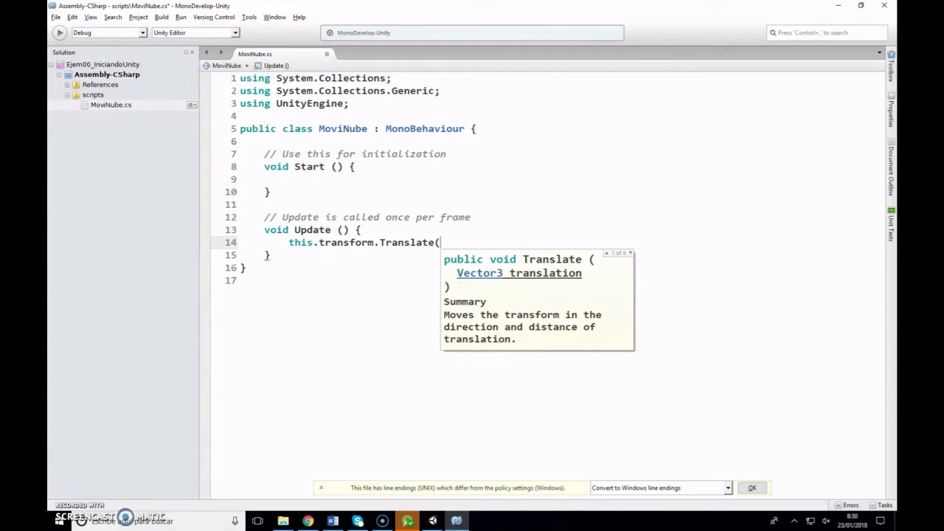
- Enter Vector3.right * 2f as the start of Translate's argument
type("Ve")
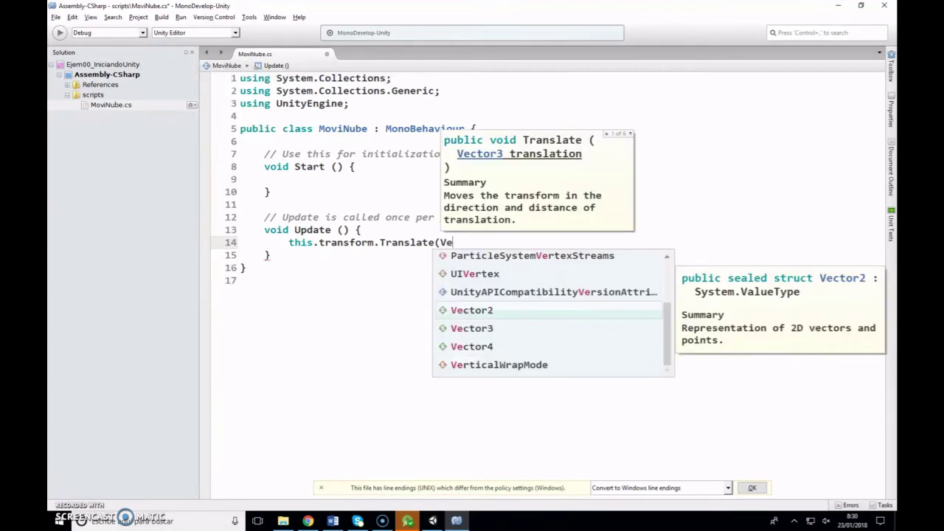
type("ctor3")
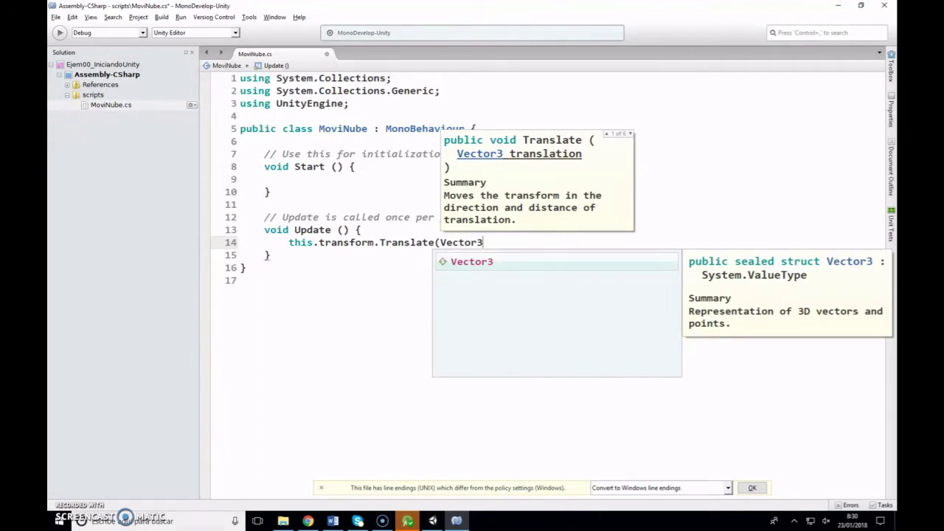
type(".")
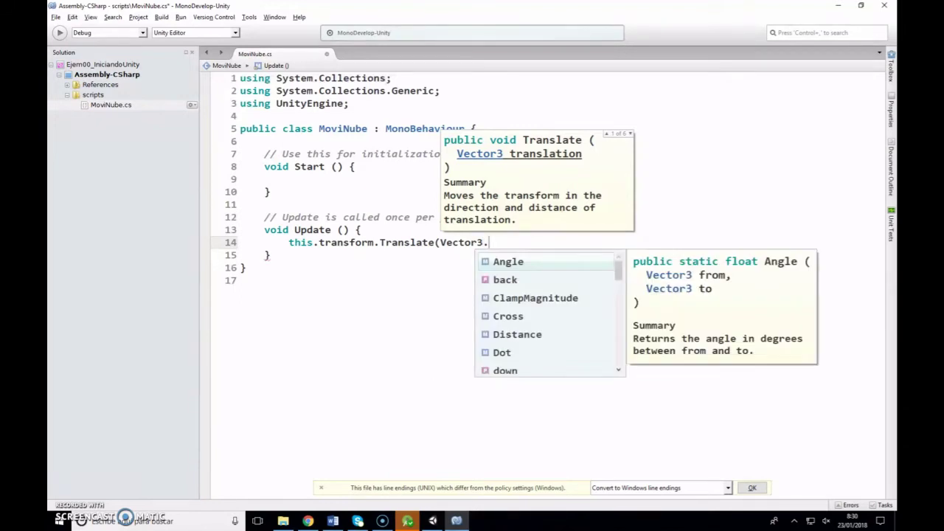
type("r")
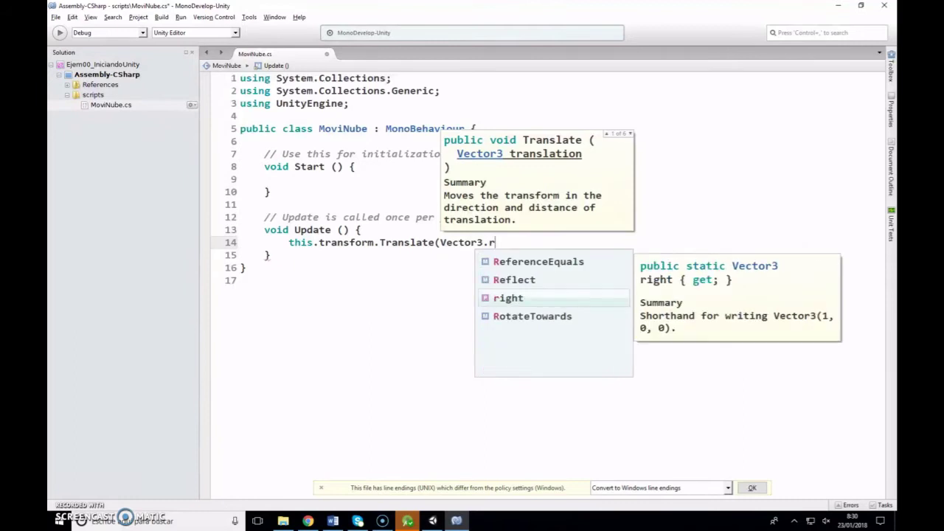
key("Return")
type(".")
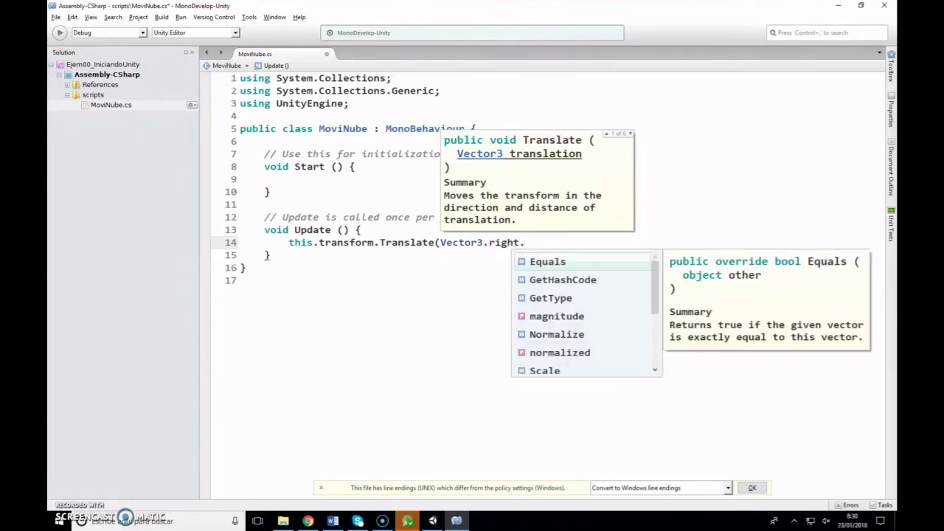
key("BackSpace")
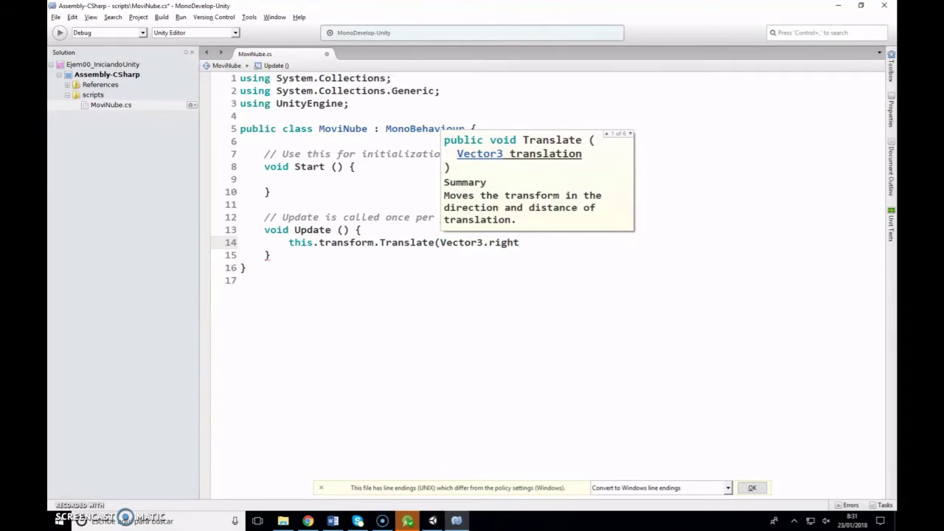
type("*")
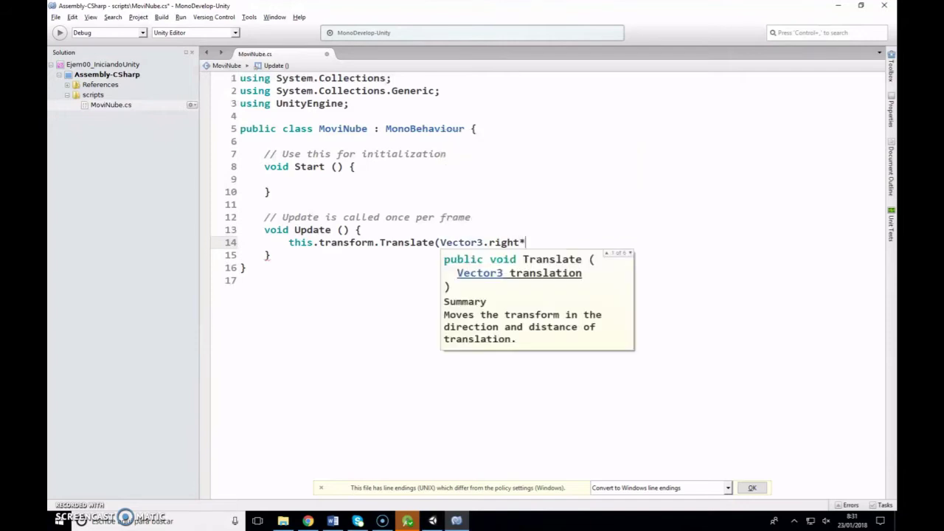
type("2")
type("f")
type("*")
- Finish the argument with * Time.deltaTime and end the statement with a semicolon
left_click_drag(520, 243, 440, 243)
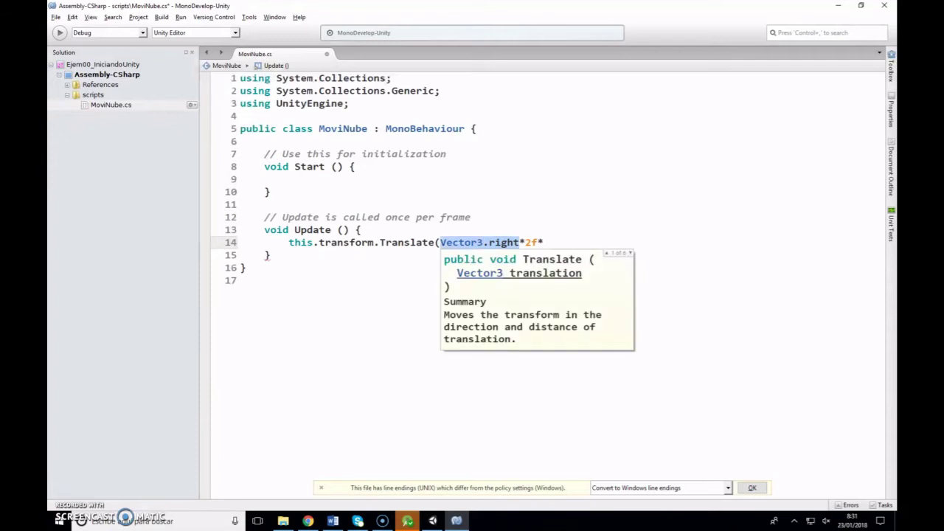
left_click(525, 243)
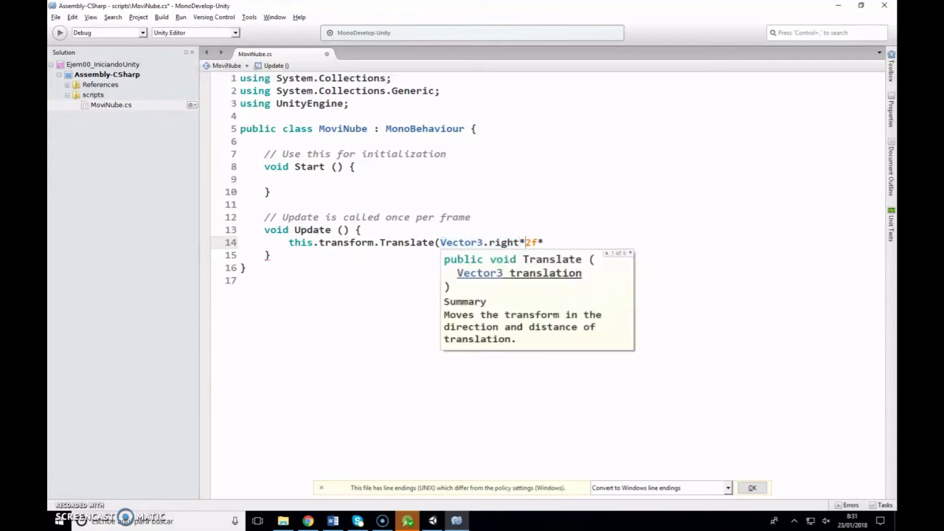
left_click(543, 242)
type("Tim")
key("Return")
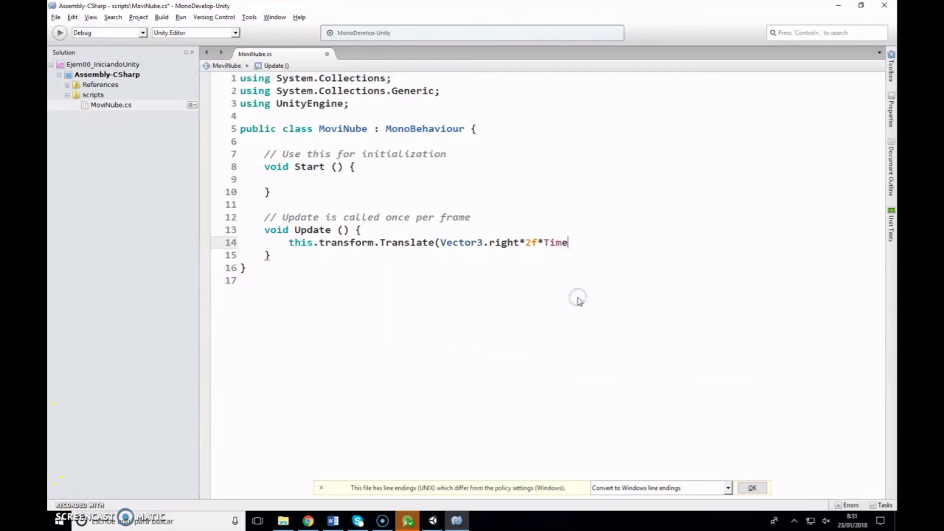
type(".de")
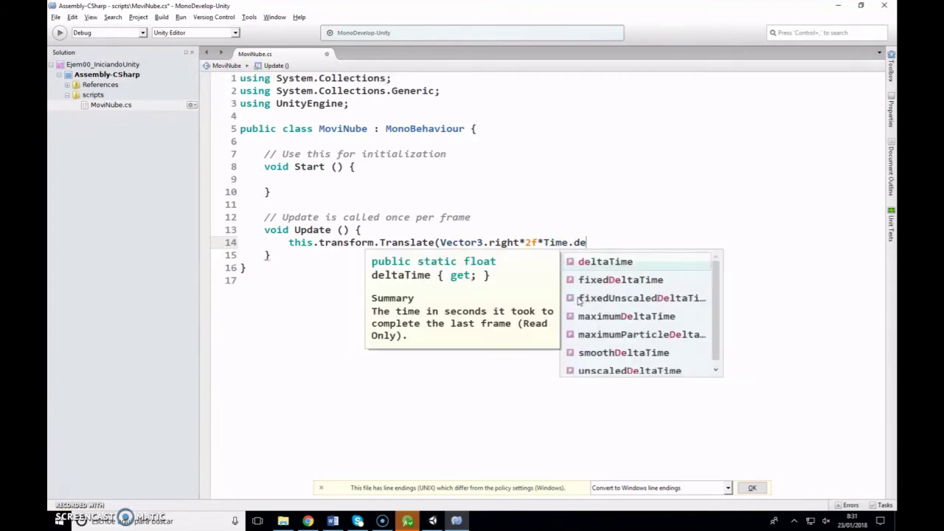
key("Return")
type(";")
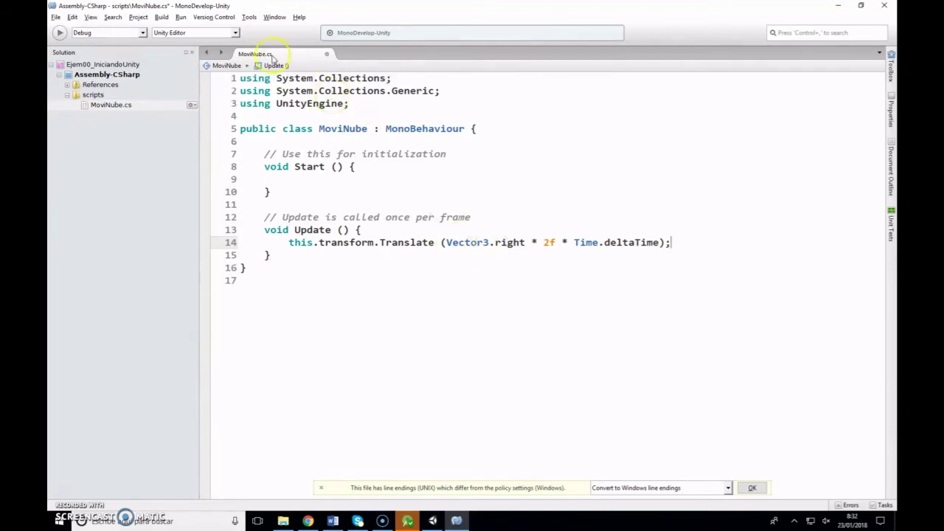
- Attach MonoDevelop to Unity, play the scene to watch nube drift right, then return to MoviNube.cs
left_click(59, 32)
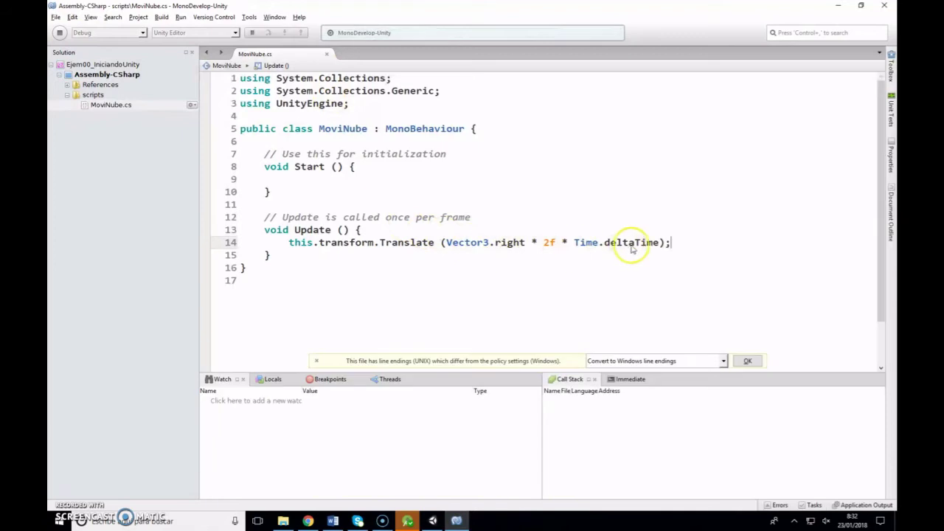
left_click(433, 522)
left_click(454, 30)
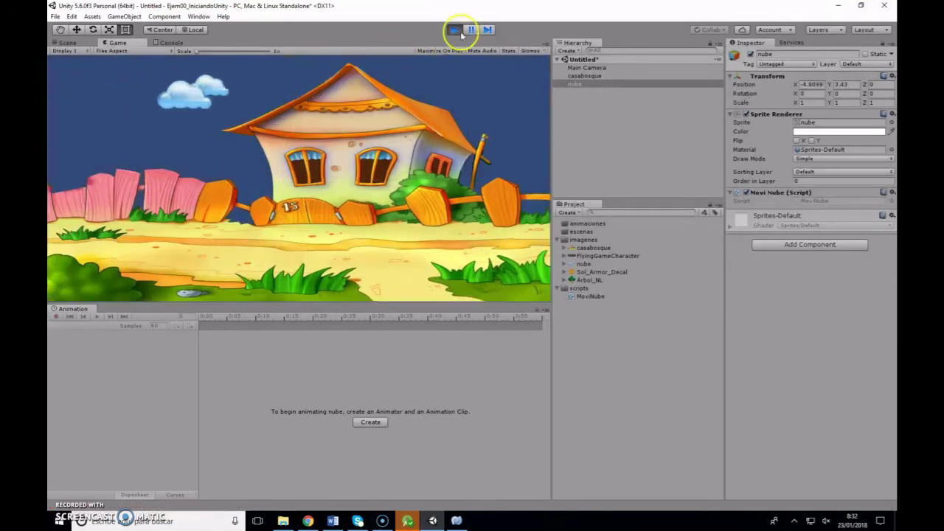
left_click(454, 29)
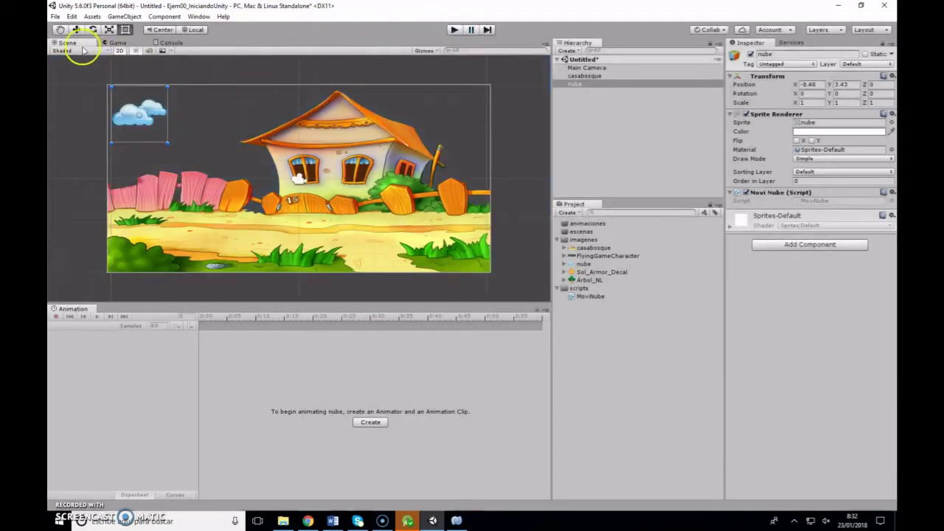
left_click(456, 522)
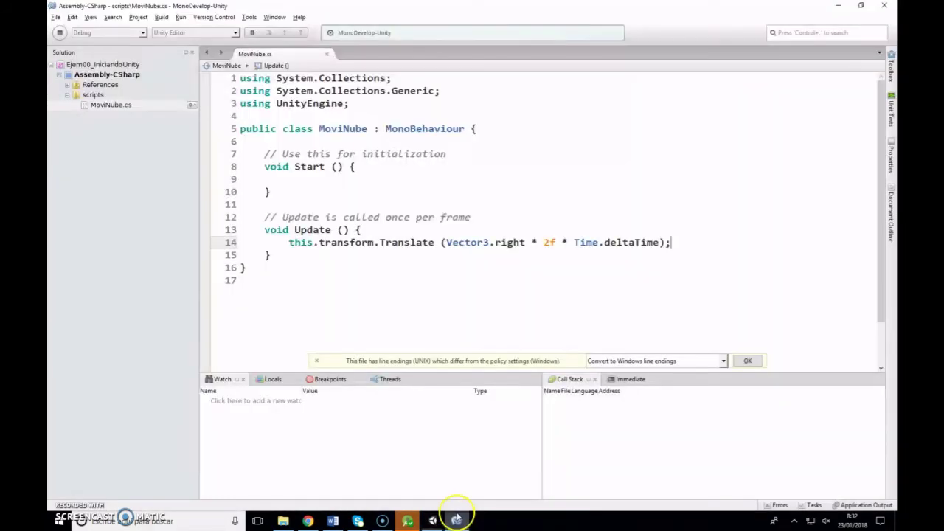
- Declare a new public field above Start() in the MoviNube class
left_click(309, 141)
key("Return")
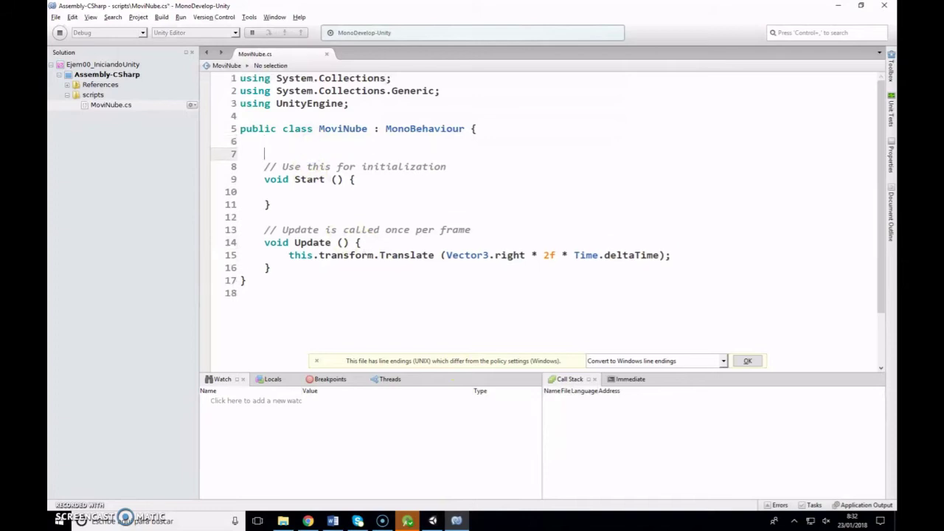
type("int")
key("Return")
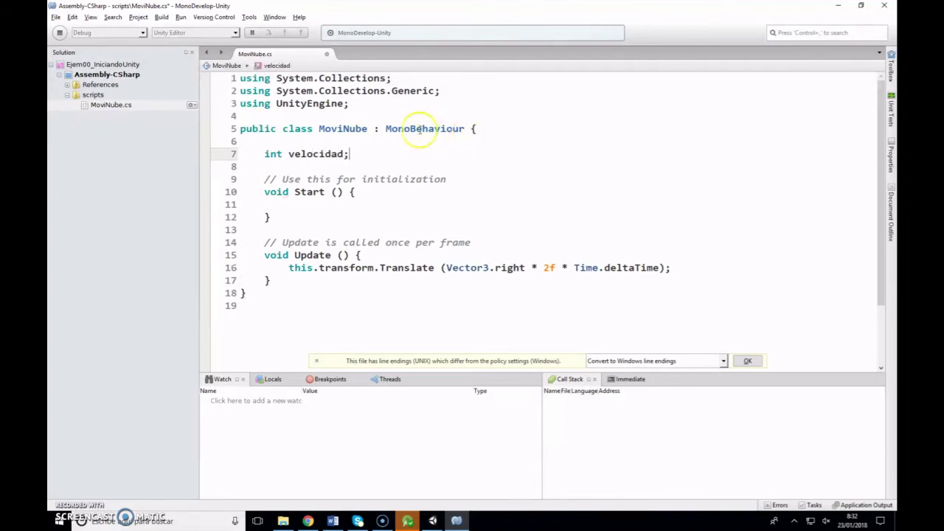
left_click(267, 153)
type("publ")
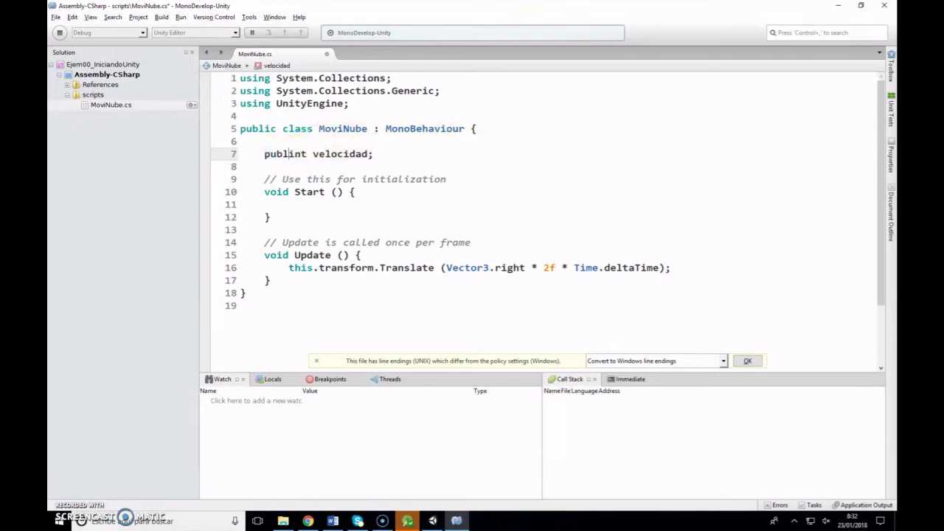
type("ic")
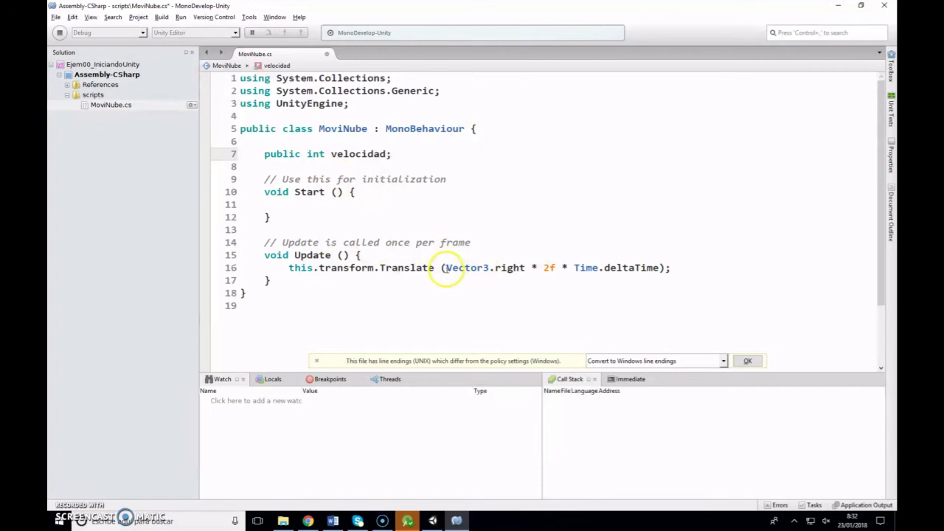
- Multiply Vector3.right by velocidad in Translate and make the field type float
left_click(446, 270)
type("velocidad")
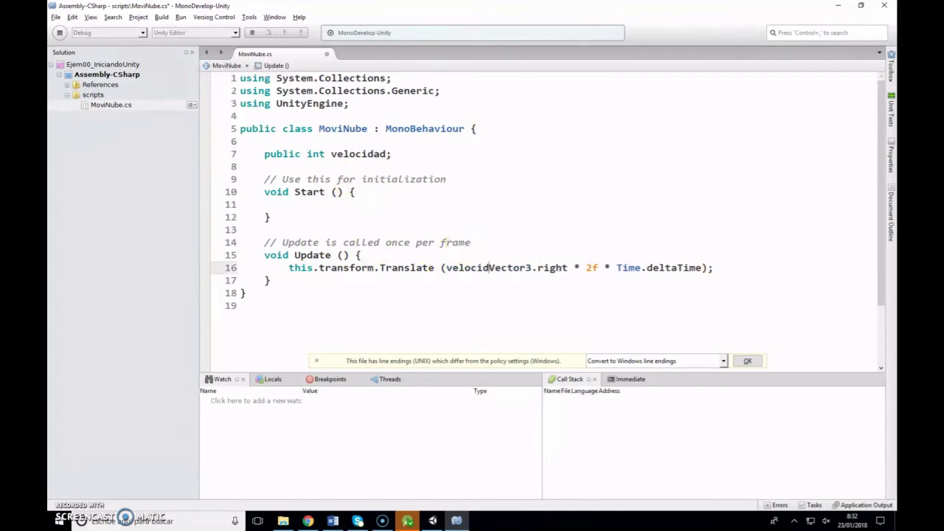
type("*")
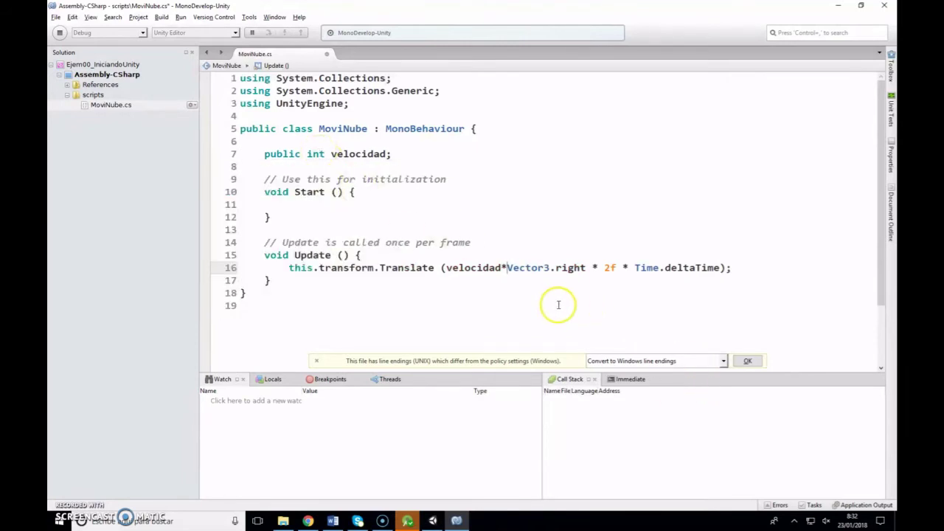
left_click(315, 156)
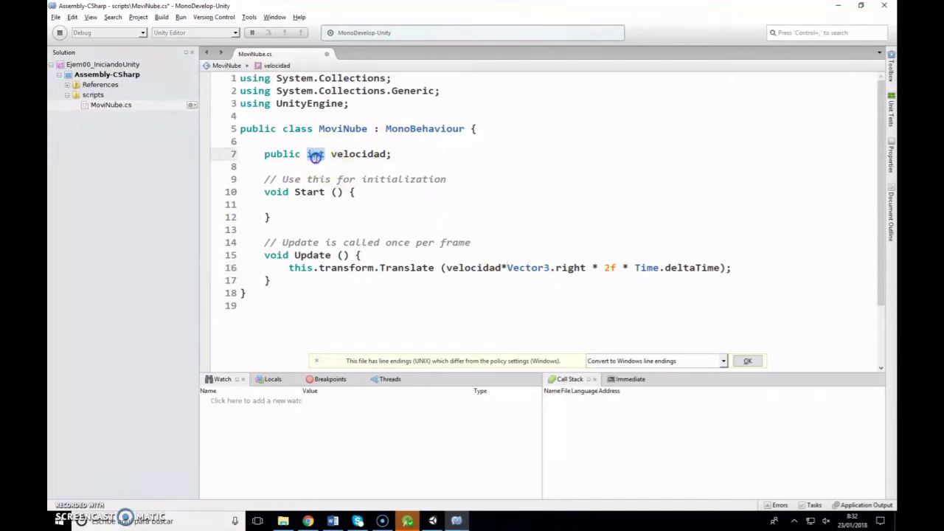
type("float")
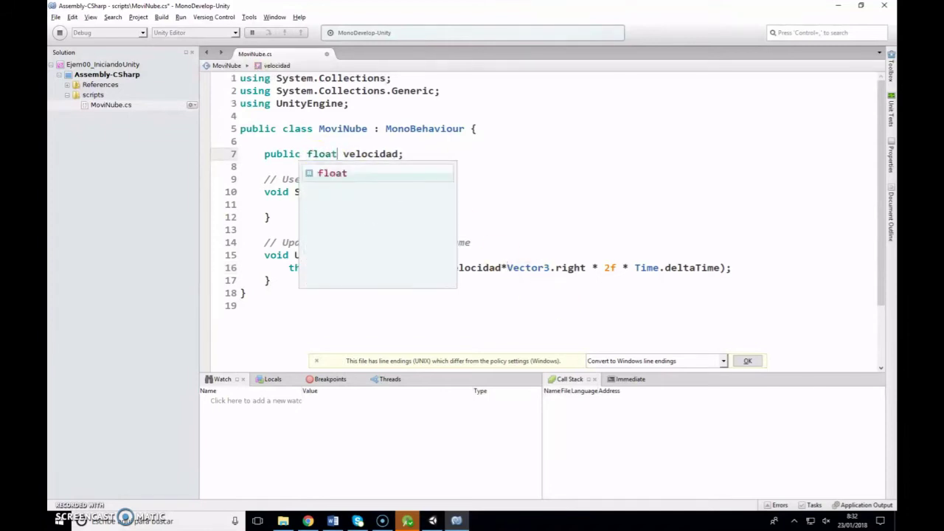
key("Escape")
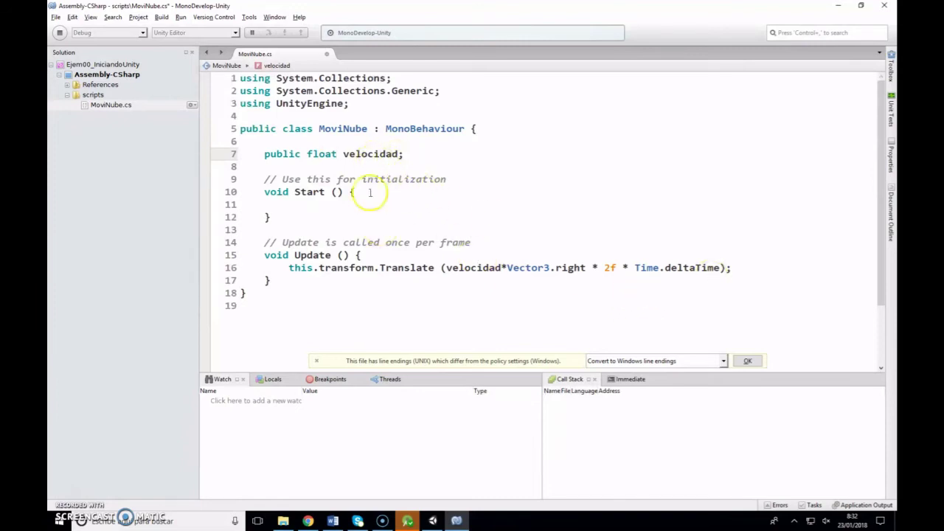
- Restart debugging attached to Unity and select nube to see its new Velocidad field
left_click(60, 34)
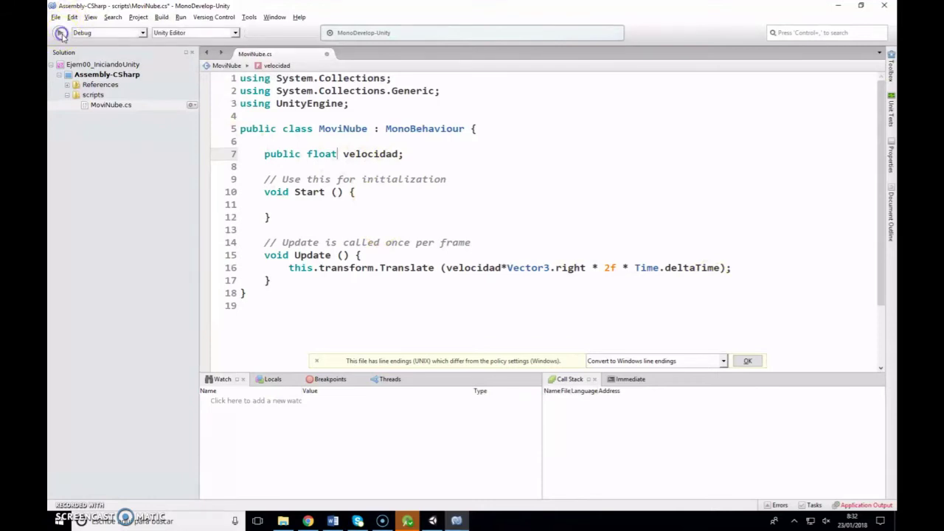
left_click(61, 34)
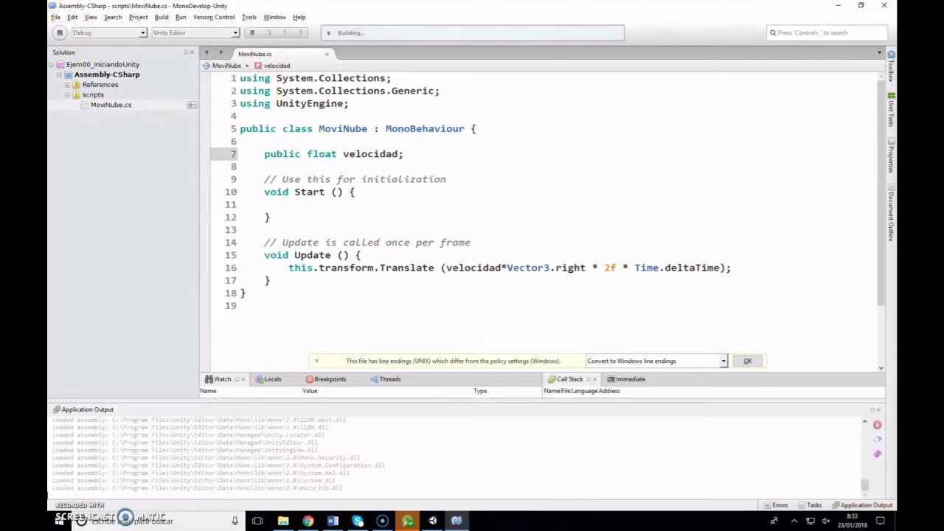
left_click(840, 6)
left_click(586, 84)
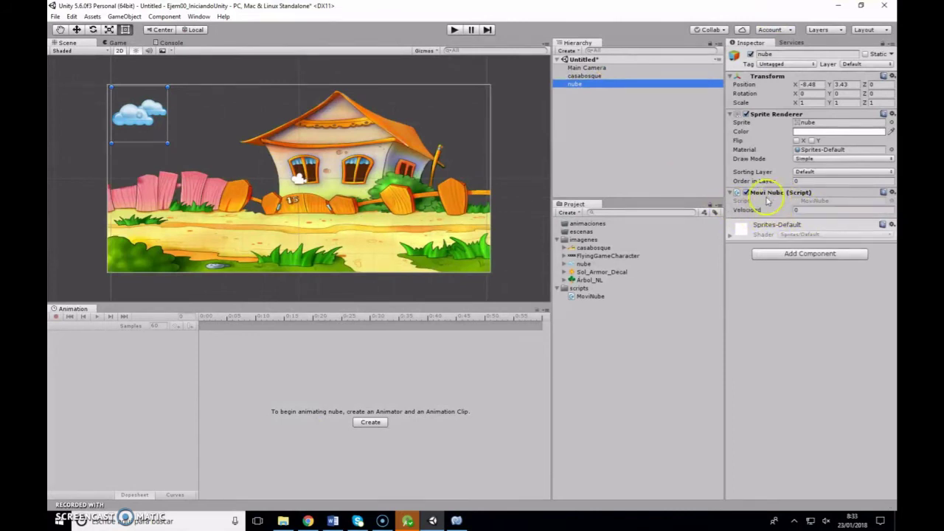
left_click(804, 210)
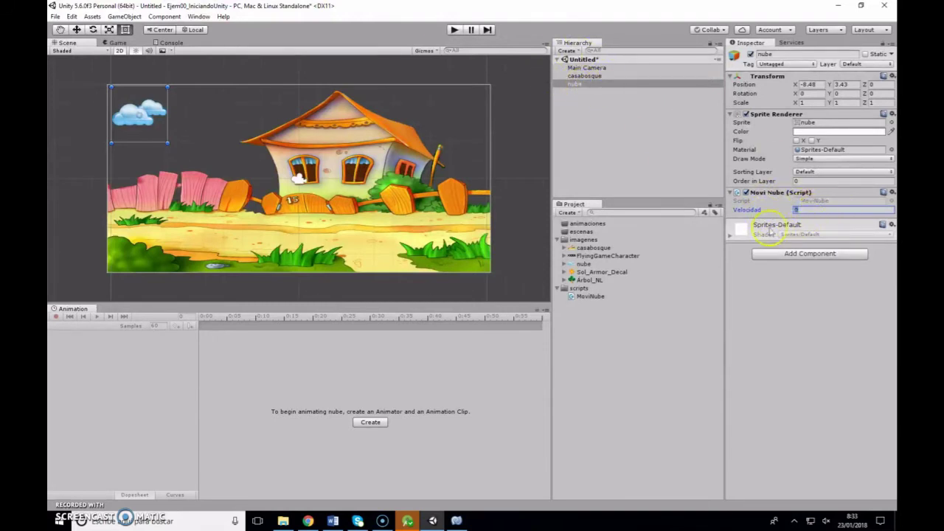
key("alt+Tab")
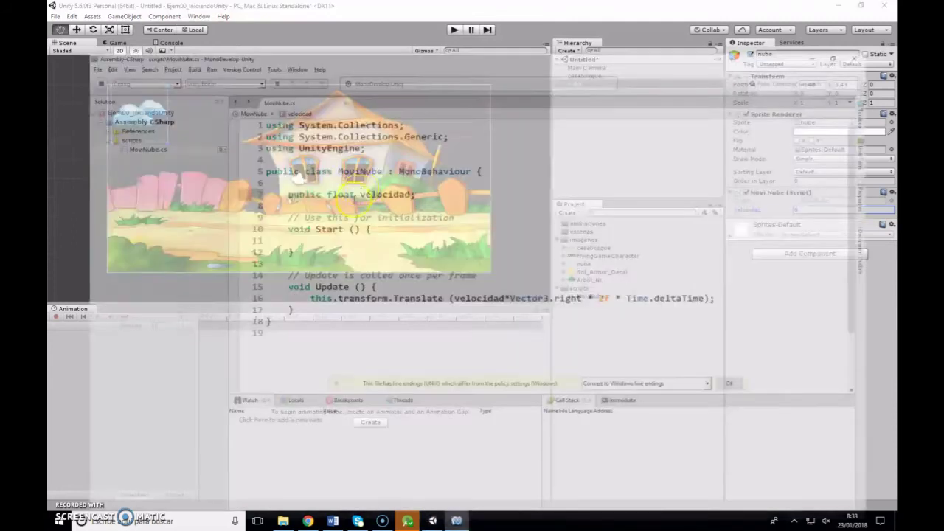
key("alt+Tab")
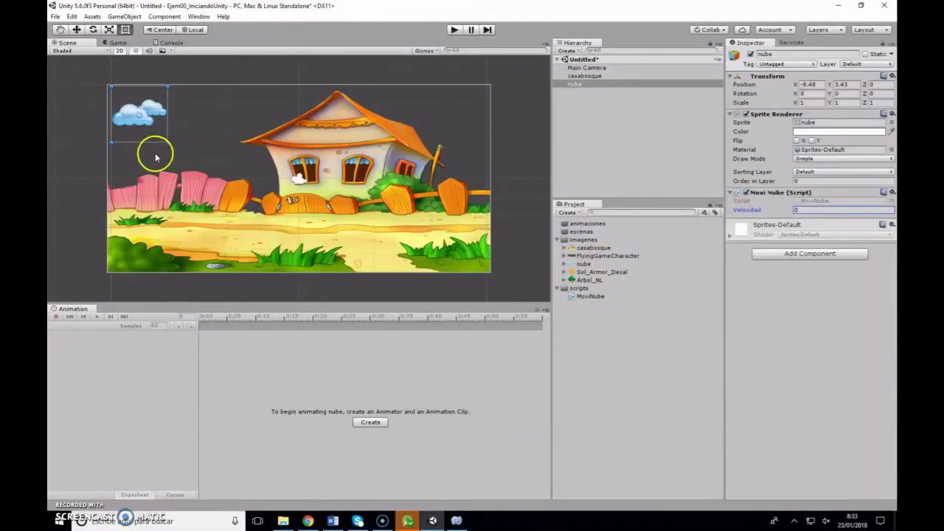
scroll(499, 210, "up", 1)
scroll(499, 204, "up", 2)
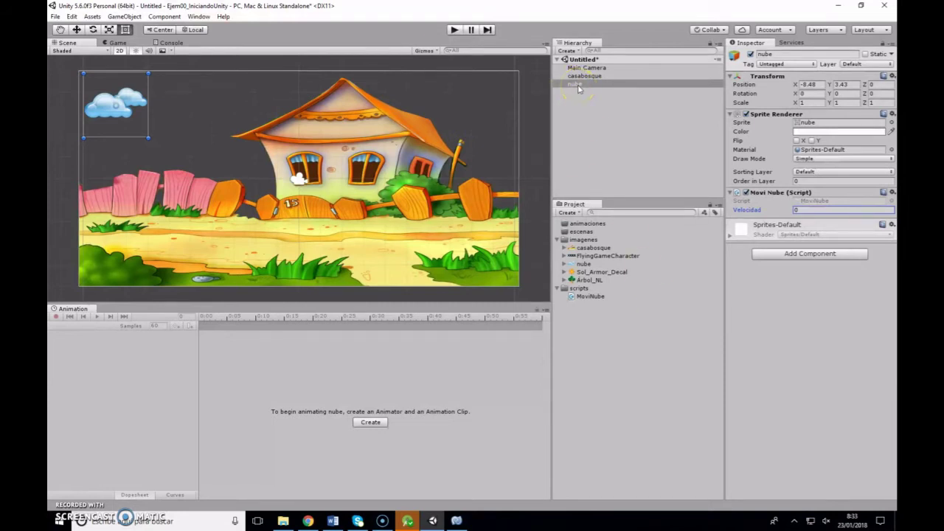
- Create a new folder named prefab in the Project assets
left_click(768, 213)
right_click(587, 83)
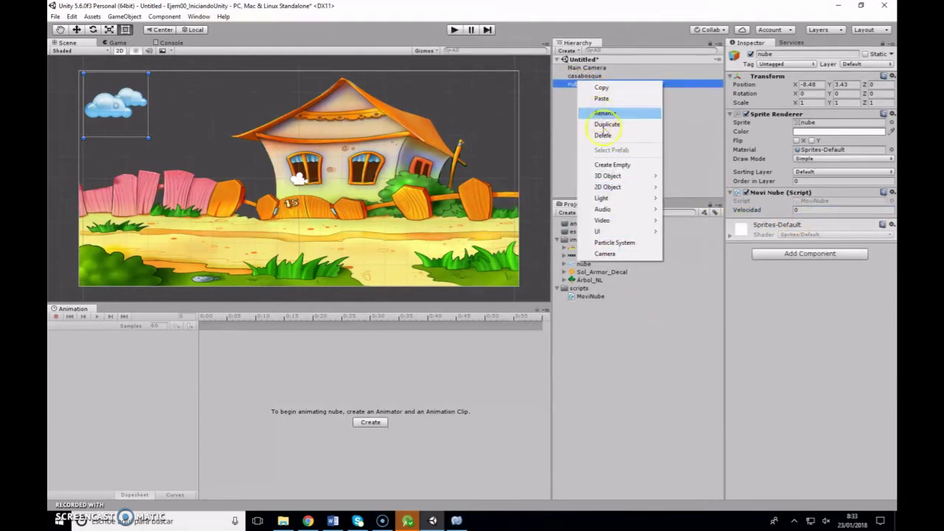
mouse_move(639, 179)
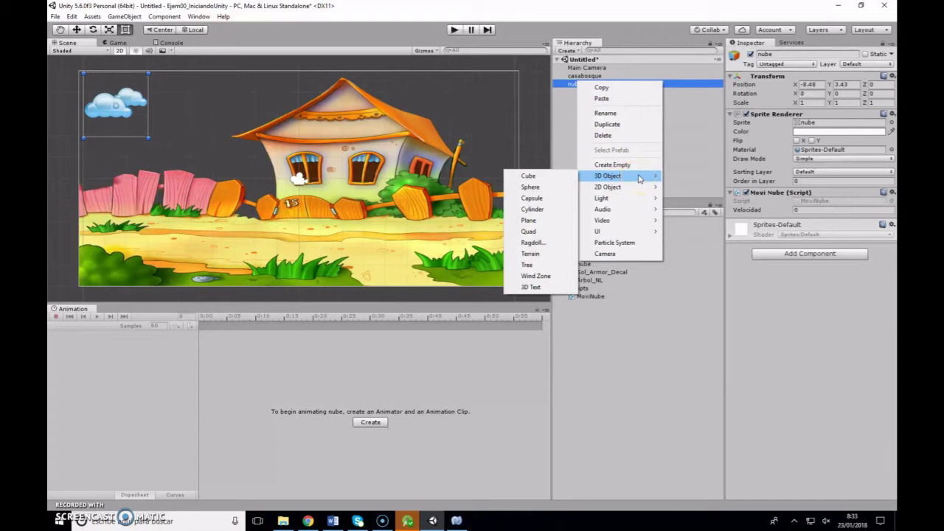
mouse_move(643, 235)
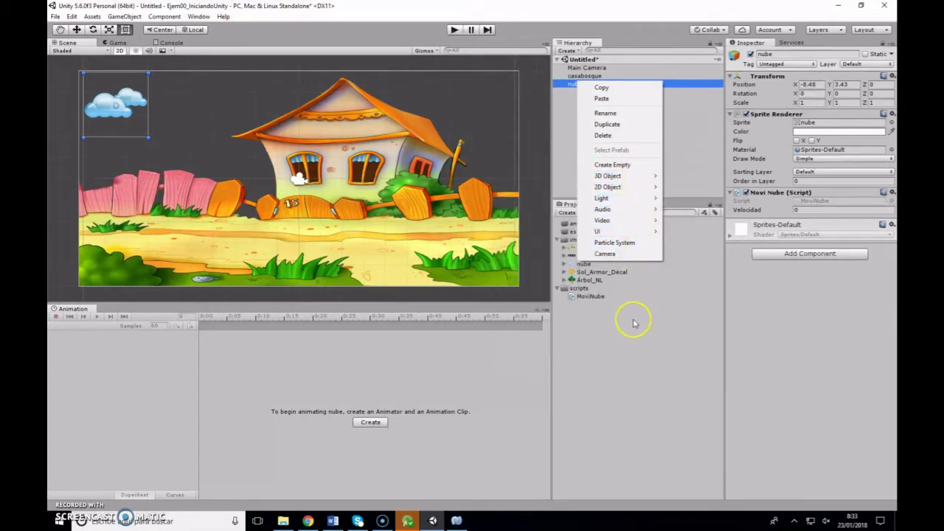
left_click(570, 87)
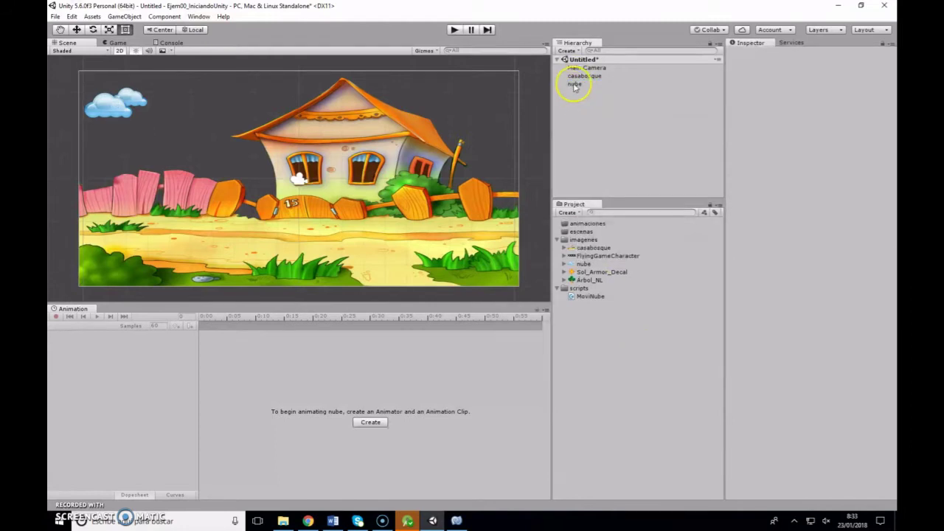
right_click(576, 325)
mouse_move(702, 143)
left_click(523, 142)
type("prefab")
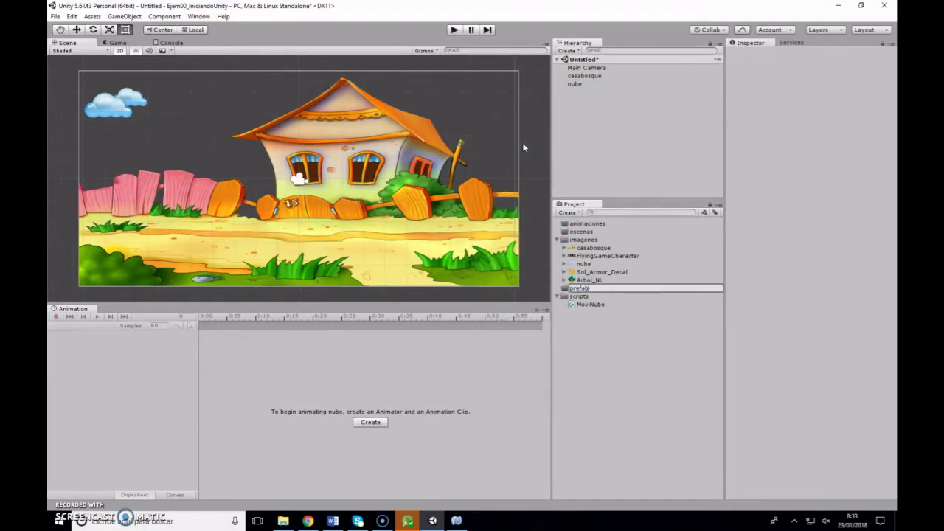
key("Return")
- Drag nube into the prefab folder to make a nube prefab, then inspect it
left_click_drag(574, 84, 584, 289)
left_click(583, 288)
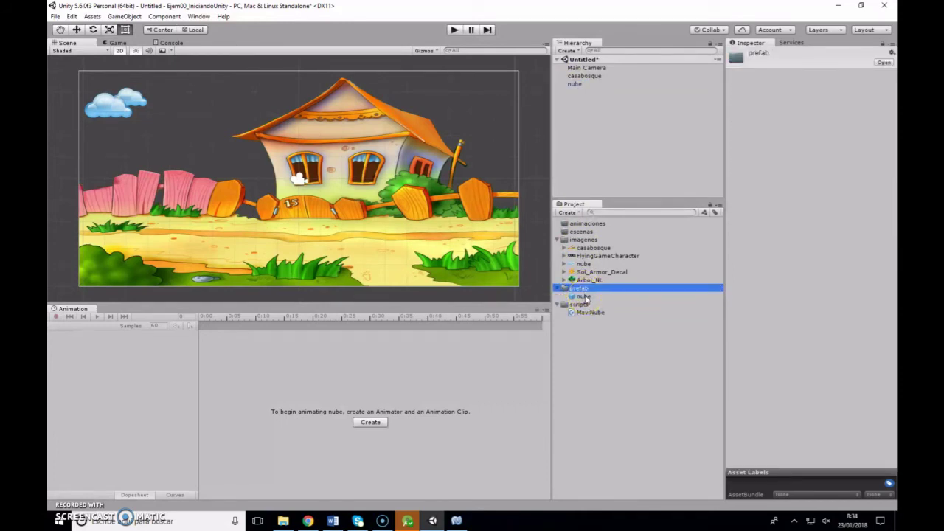
left_click(586, 297)
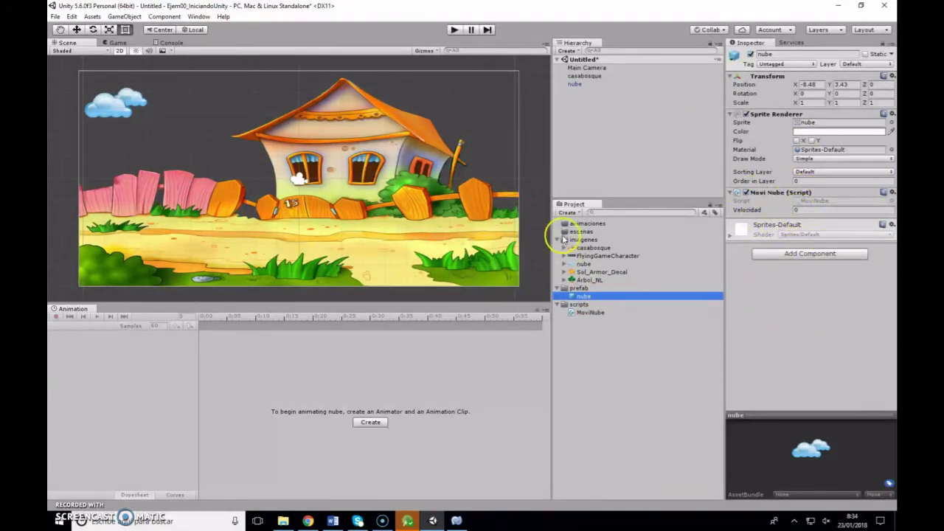
left_click(583, 264)
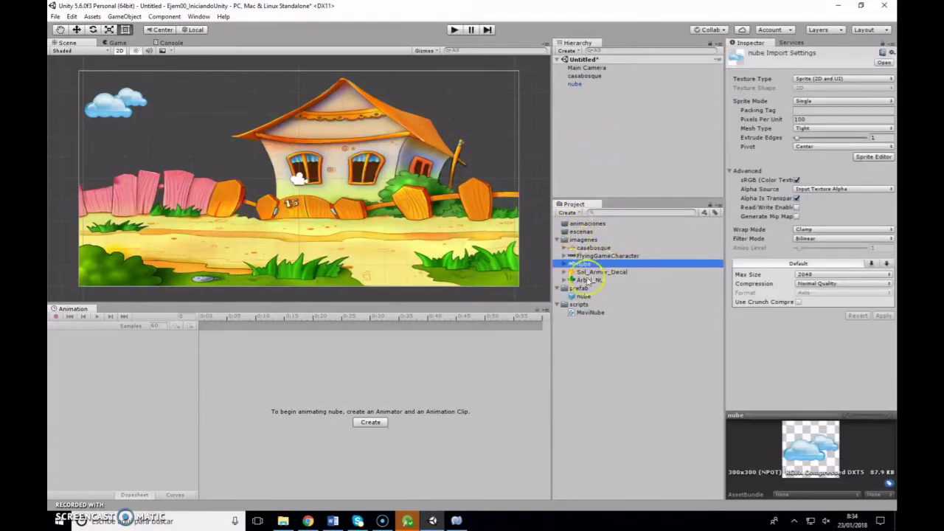
left_click(582, 297)
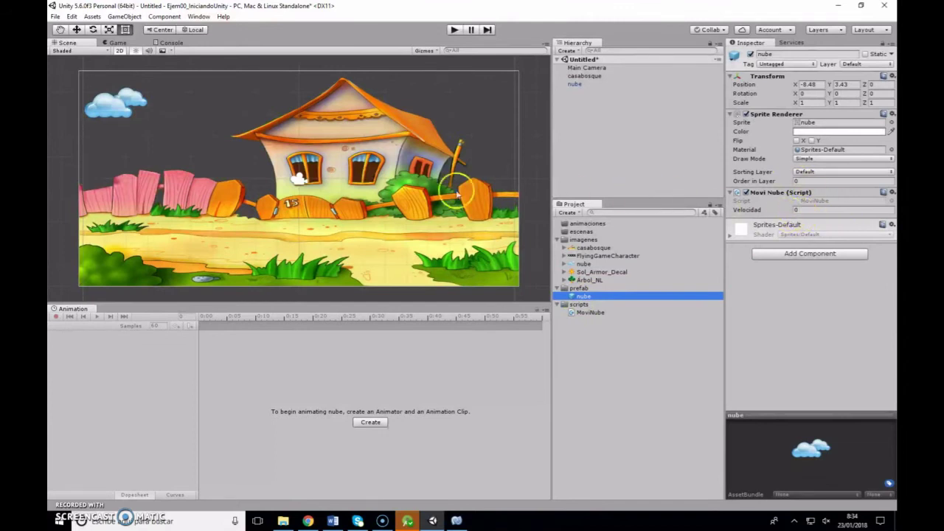
- Add two copies of the nube prefab to the Hierarchy
left_click(577, 84)
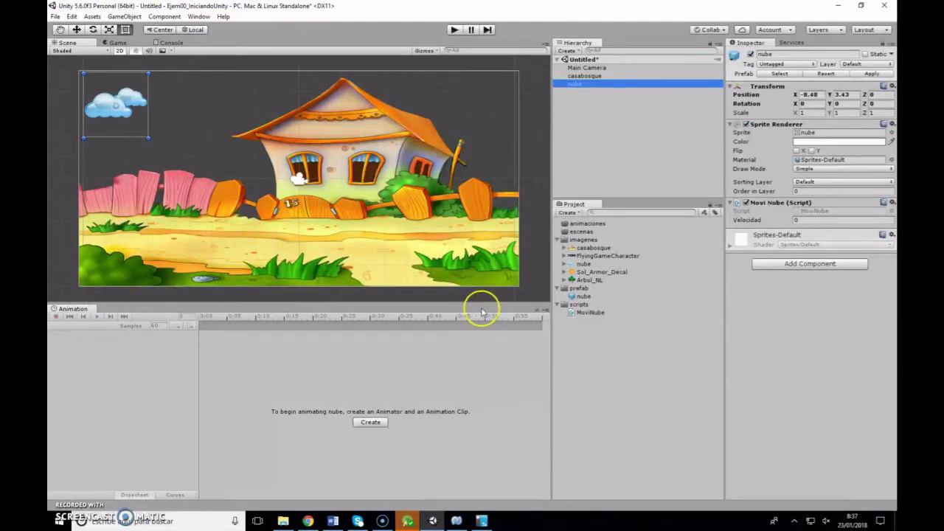
left_click_drag(583, 297, 581, 94)
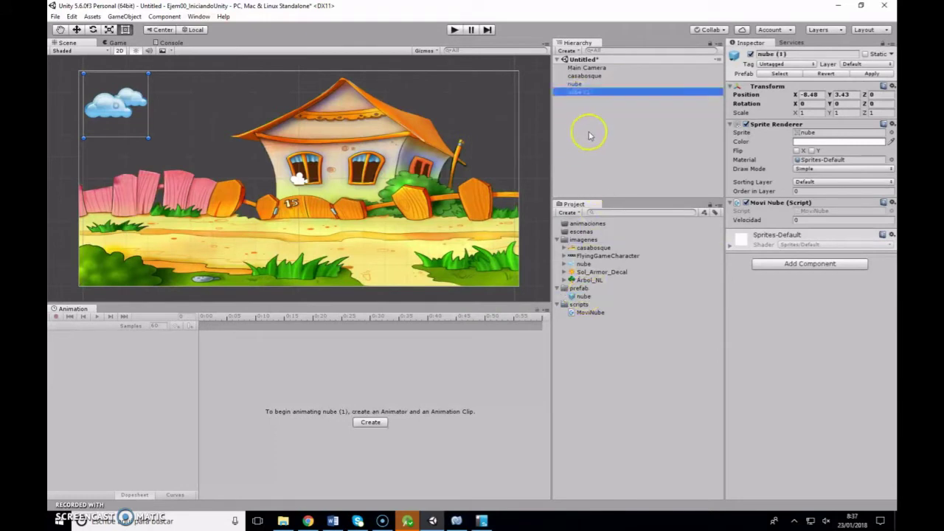
left_click_drag(583, 299, 592, 100)
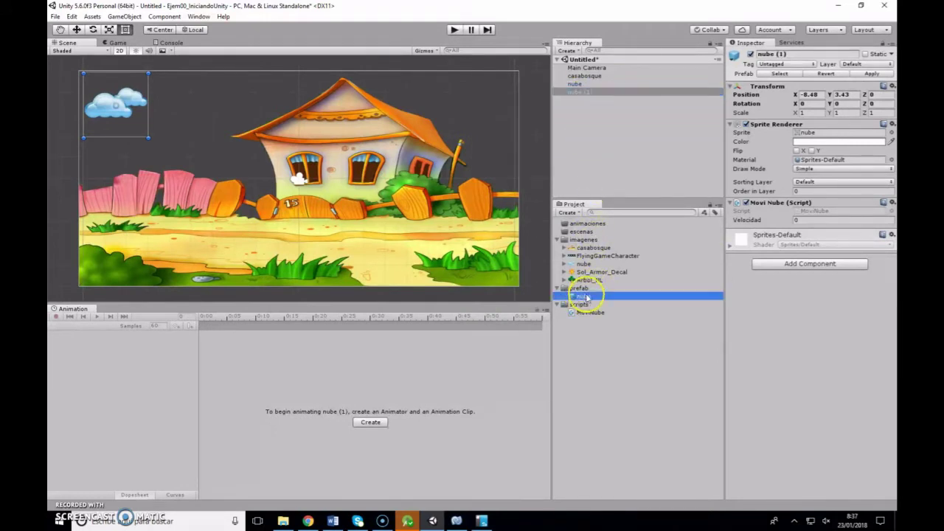
- Rename the two copies nubePequeña and nubeDerIzq
left_click(586, 92)
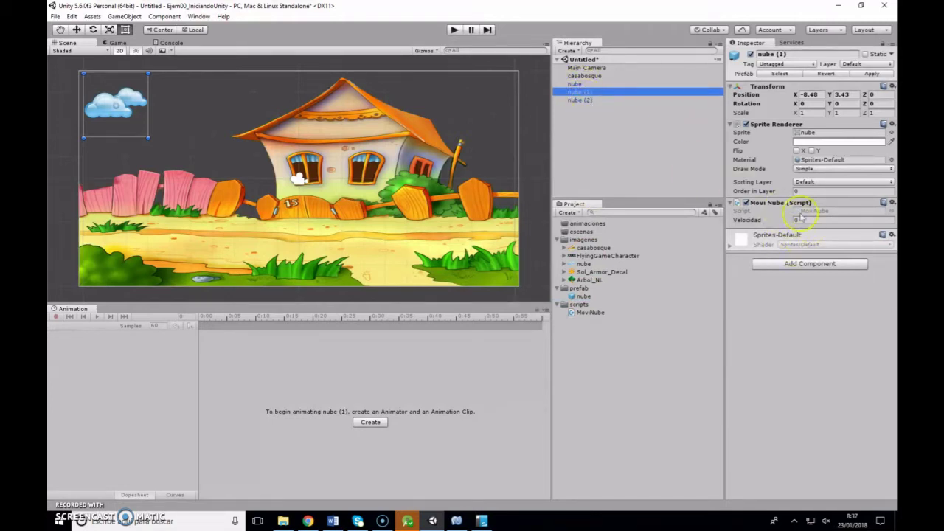
double_click(582, 90)
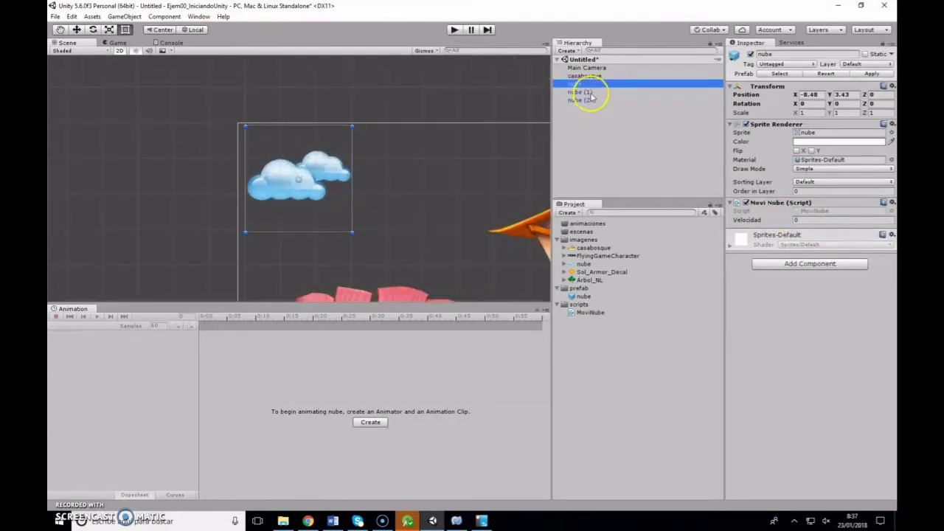
left_click(583, 92)
type("Pequeña")
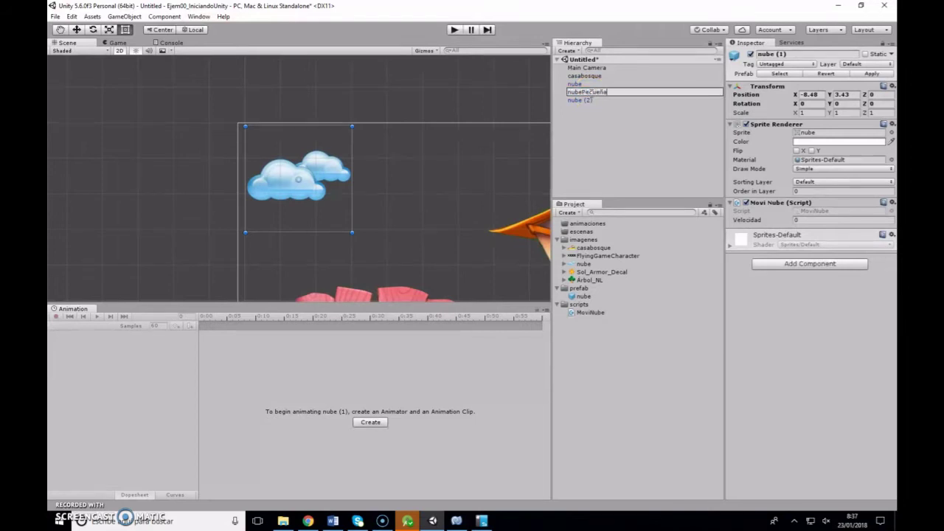
key("Return")
left_click(590, 100)
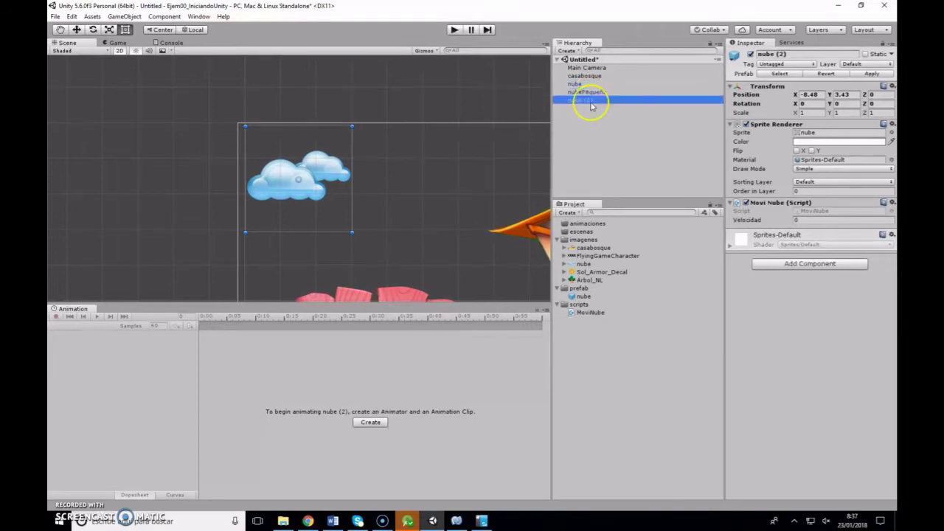
left_click(590, 100)
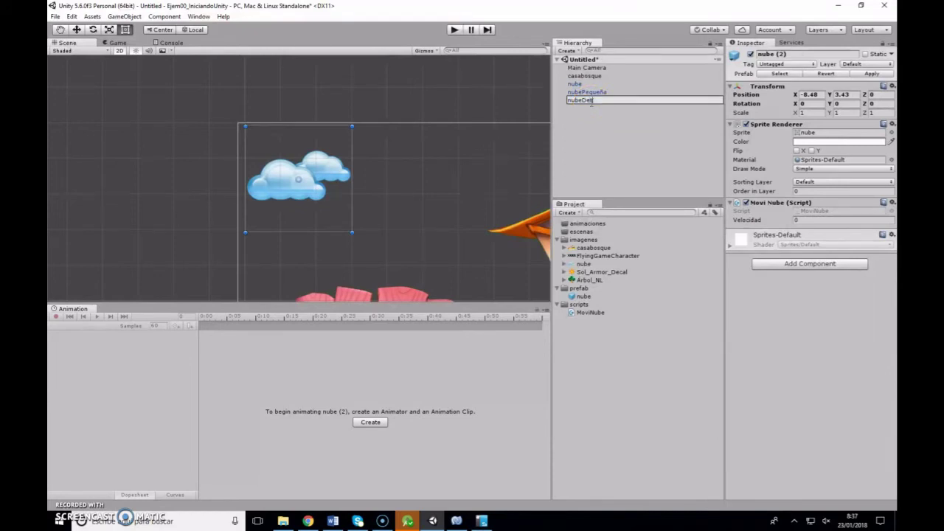
key("Return")
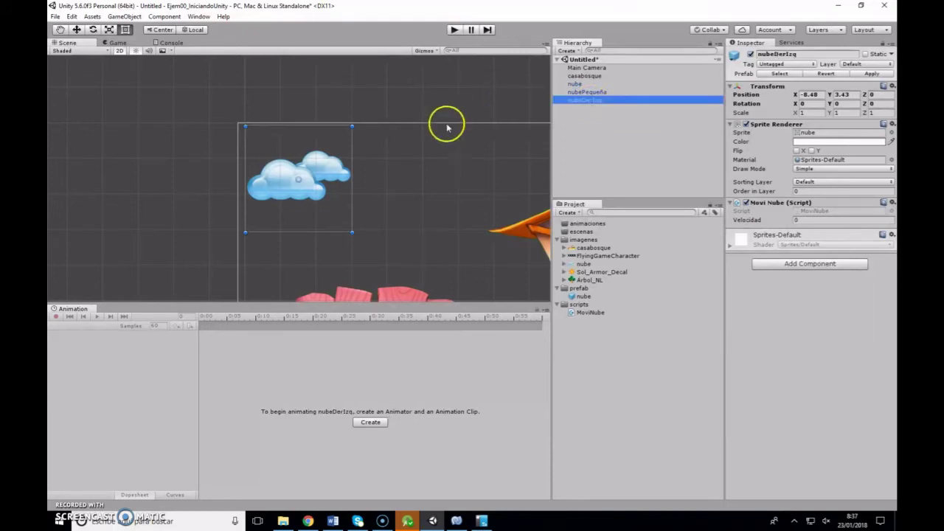
- Move nubeDerIzq rightward toward the house, to about X 4.4, Y 2.88
scroll(433, 167, "down", 1)
scroll(433, 164, "down", 2)
scroll(501, 169, "down", 2)
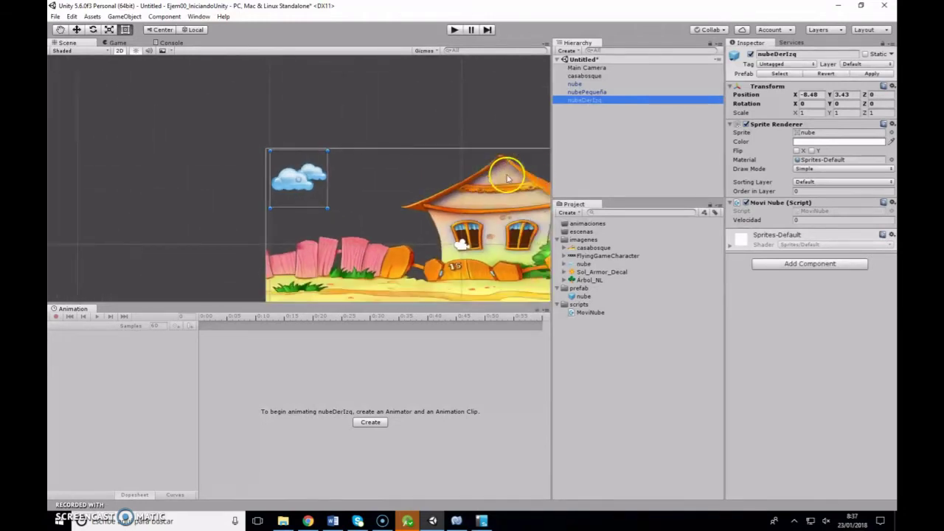
left_click_drag(311, 190, 537, 183)
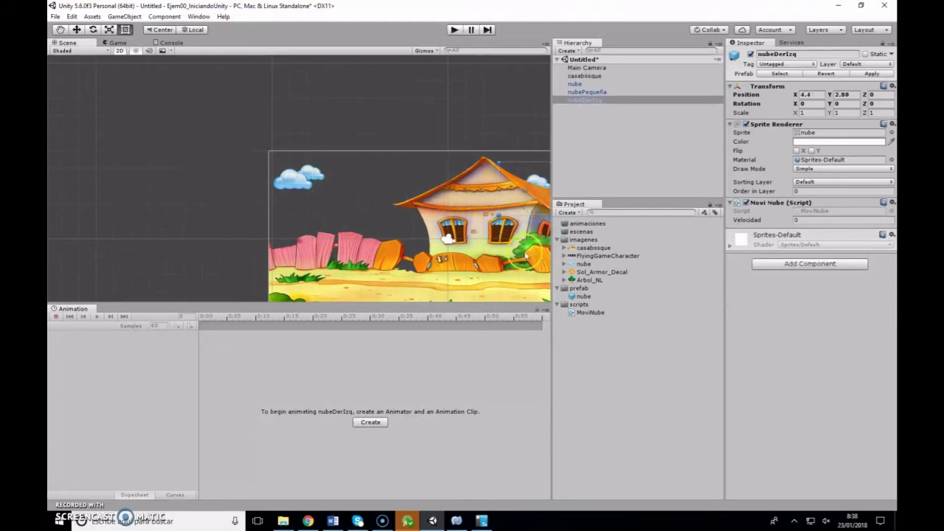
left_click(347, 96)
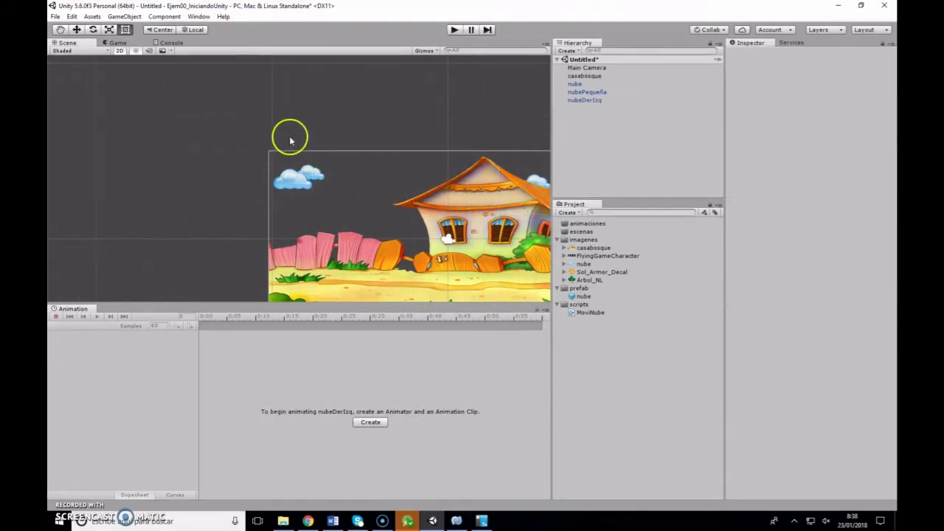
- Move nubeDerIzq to the top right beside the house roof
double_click(587, 67)
scroll(383, 164, "up", 5)
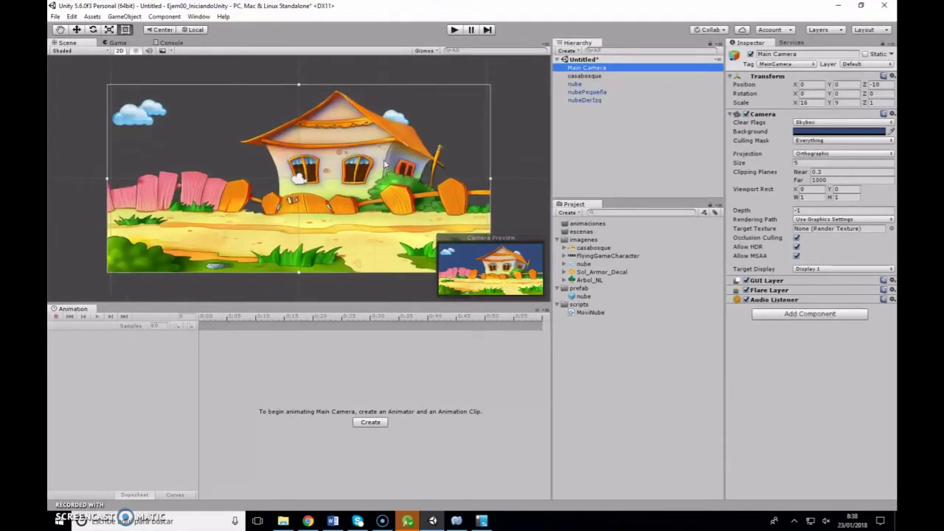
left_click(438, 113)
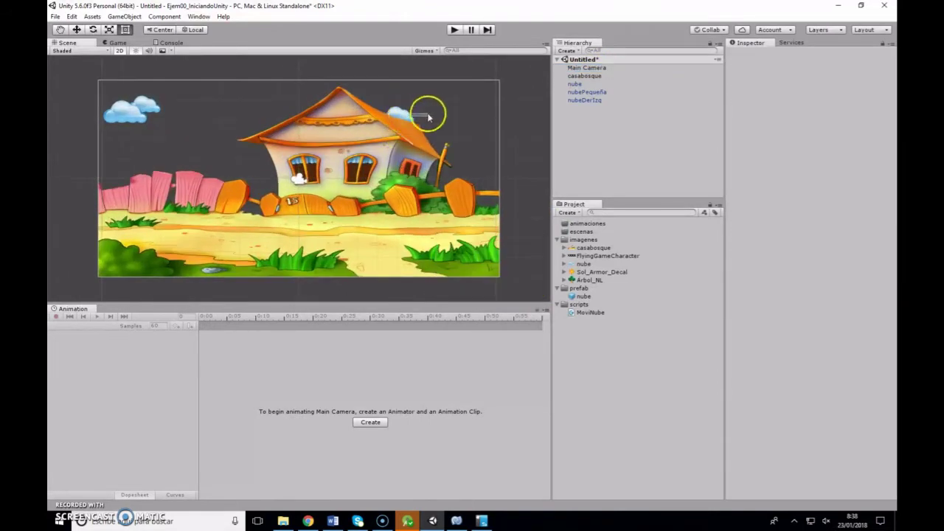
left_click(407, 107)
mouse_move(406, 109)
left_mouse_down()
mouse_move(453, 120)
mouse_move(499, 113)
left_mouse_up()
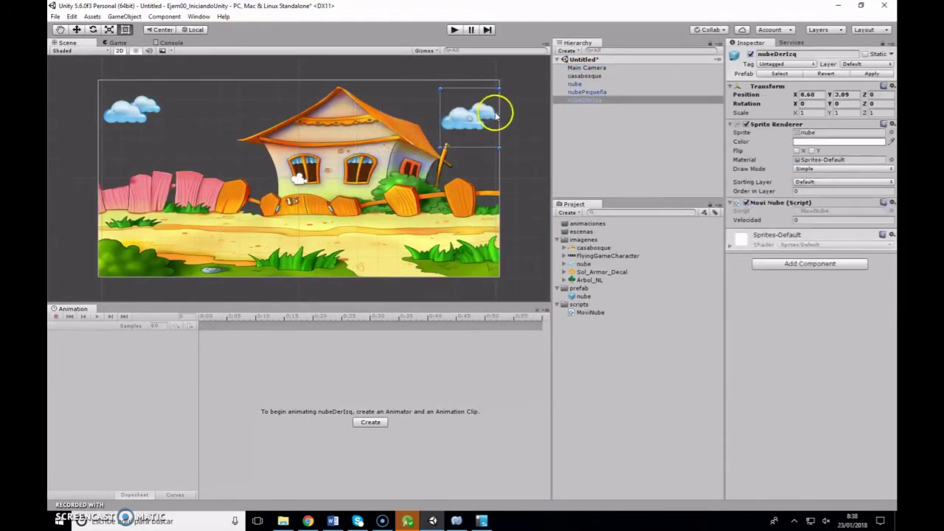
left_click(632, 126)
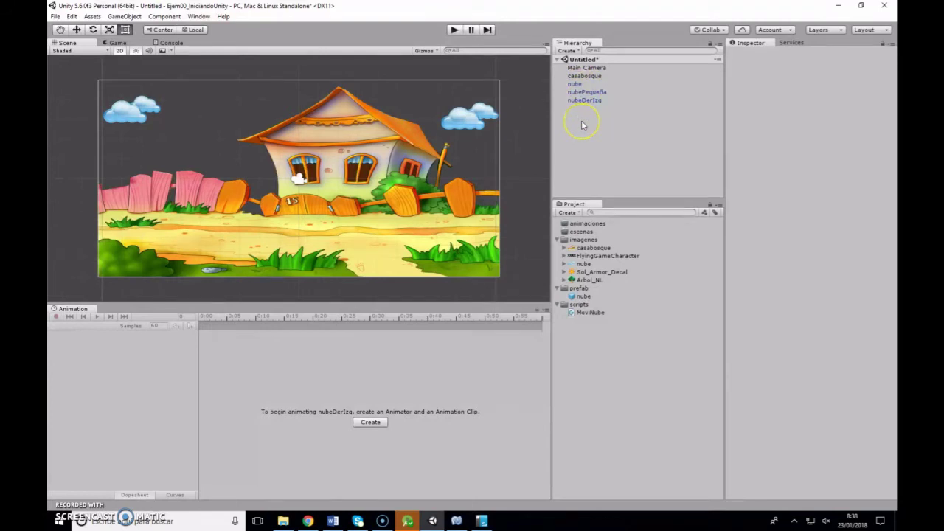
key("super+plus")
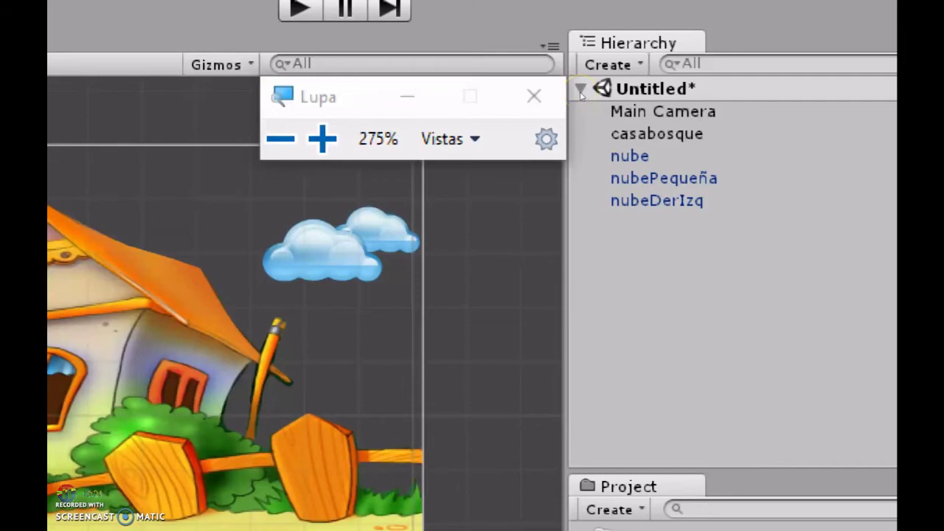
key("super+Escape")
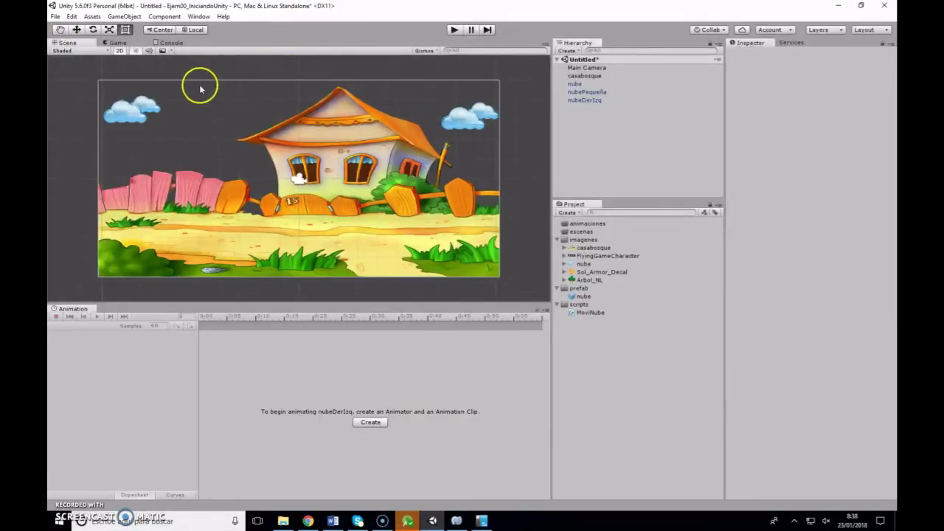
- Place nubePequeña right of nube, flatten nubeDerIzq, and raise nubePequeña slightly
left_click(143, 116)
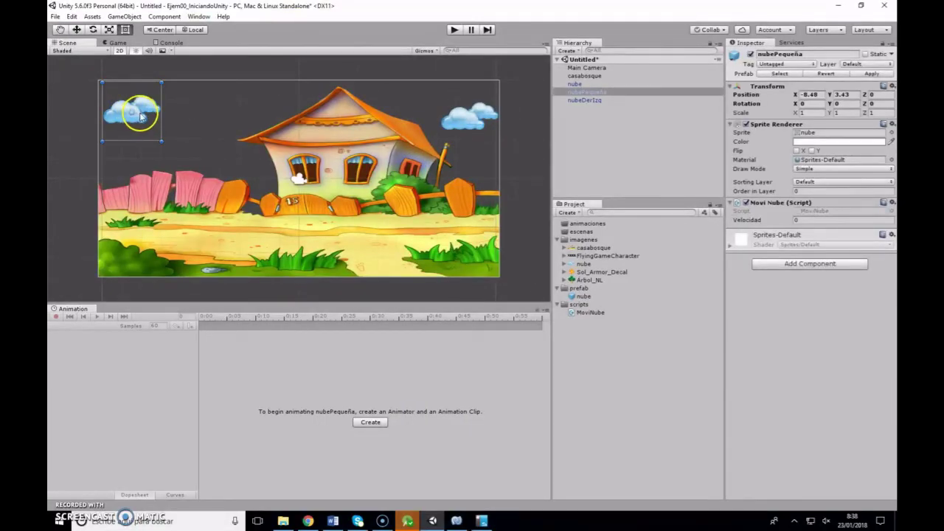
mouse_move(158, 110)
left_mouse_down()
mouse_move(204, 131)
mouse_move(209, 124)
left_mouse_up()
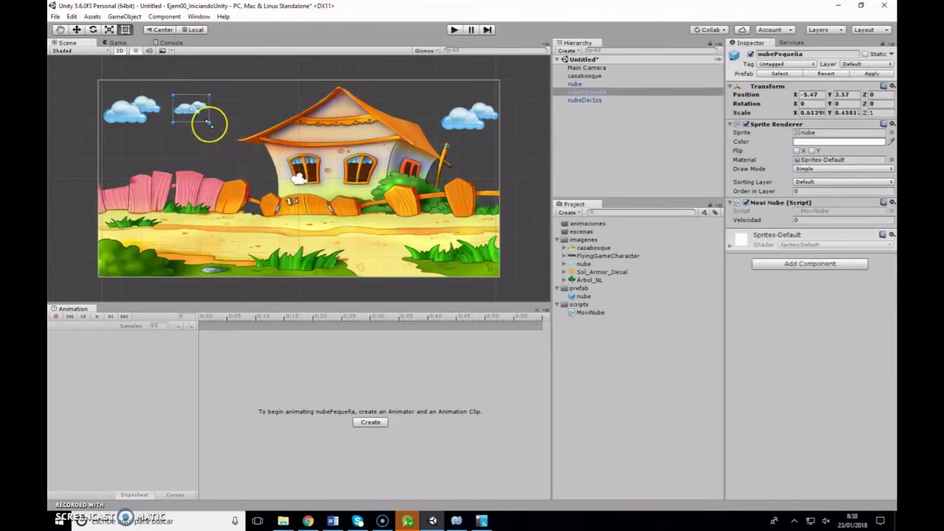
left_click(134, 117)
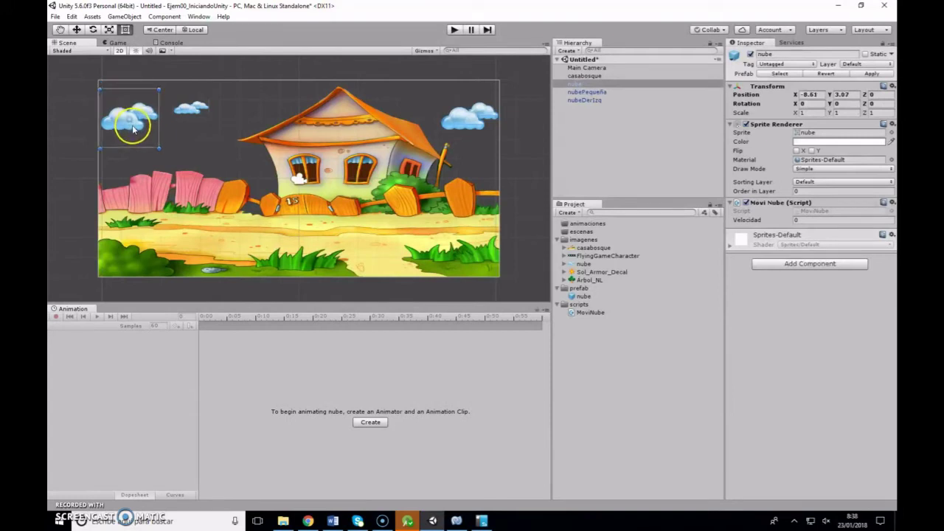
left_click(469, 138)
left_click_drag(472, 148, 486, 128)
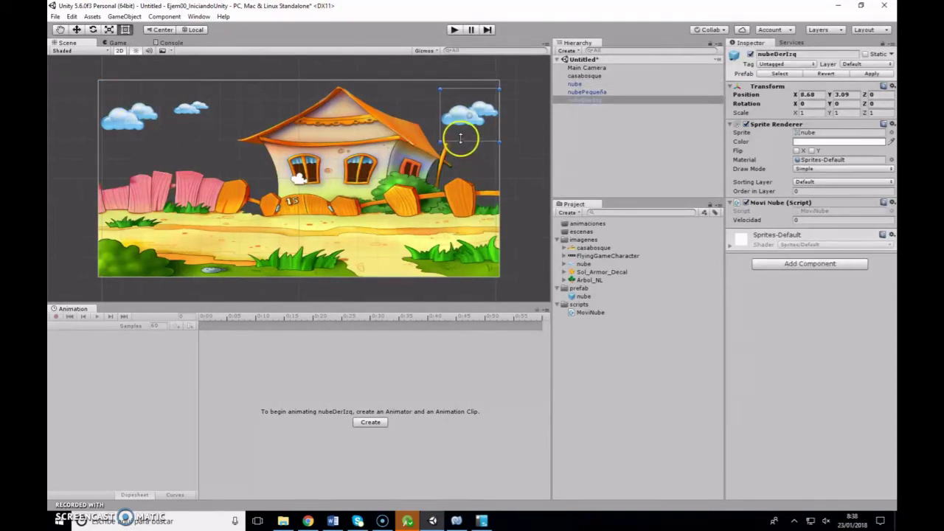
left_click(194, 107)
left_click_drag(194, 111, 194, 105)
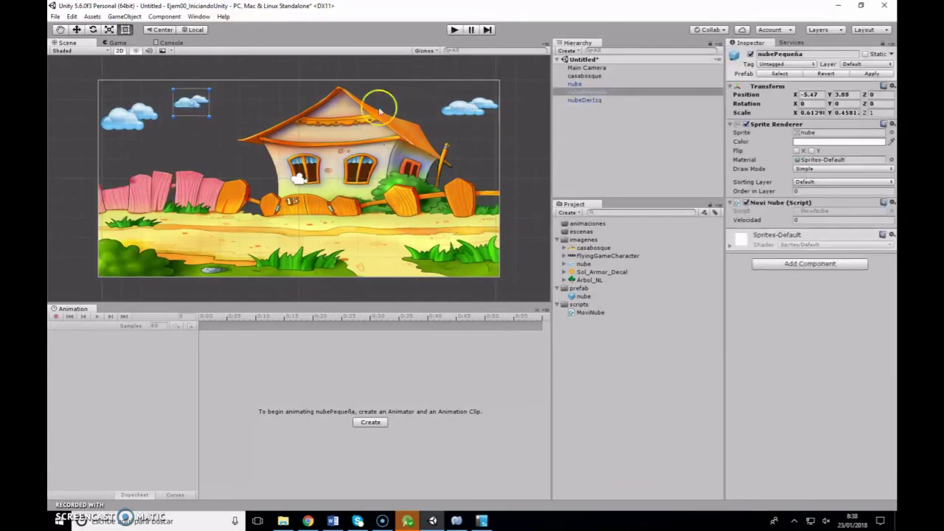
- Set nubeDerIzq's Velocidad to -3 and play the scene to watch it drift left
left_click(804, 221)
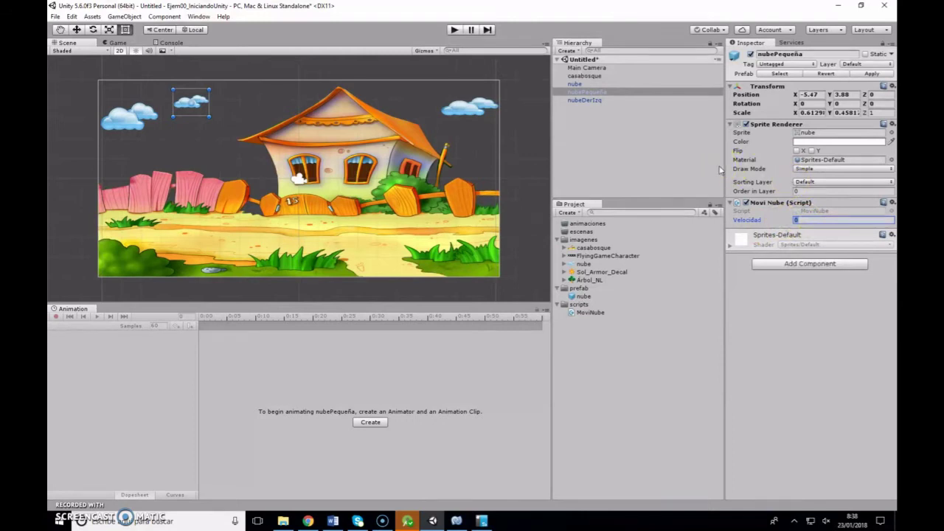
type("1")
left_click(132, 94)
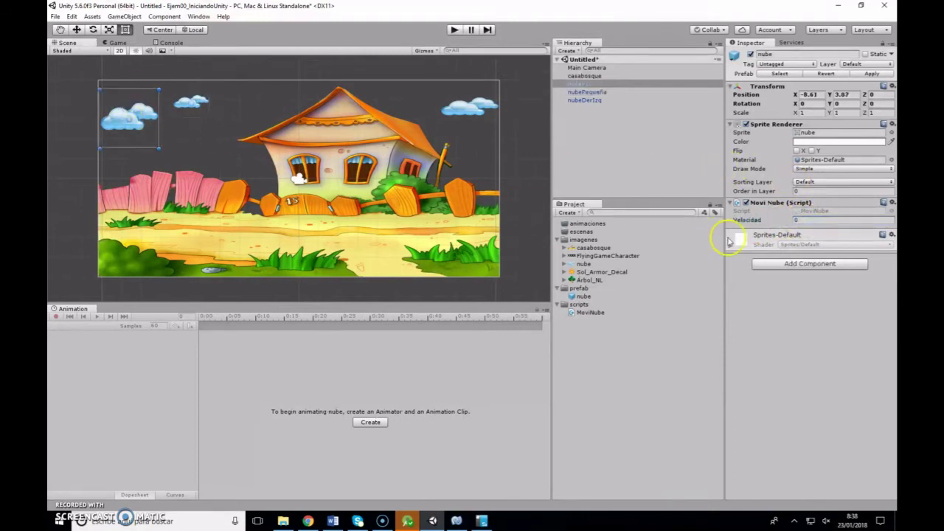
left_click(479, 108)
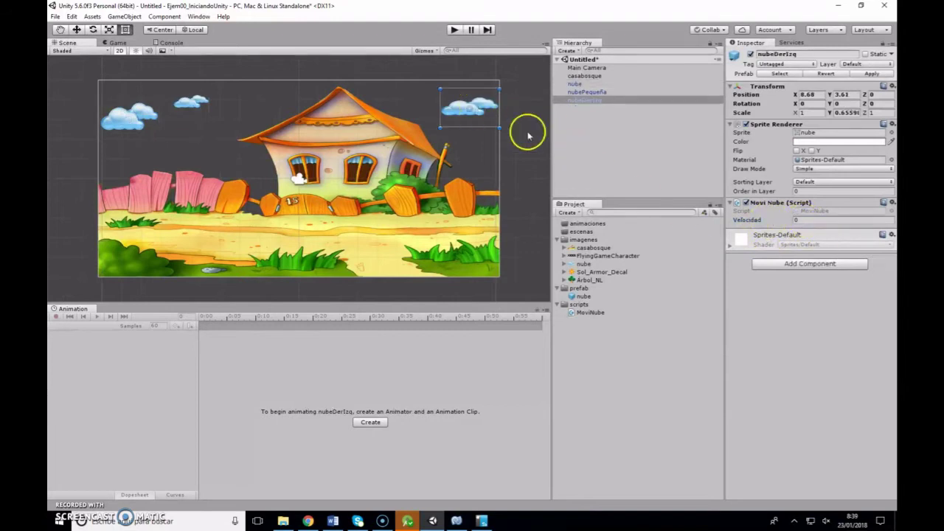
left_click(806, 220)
type("-3")
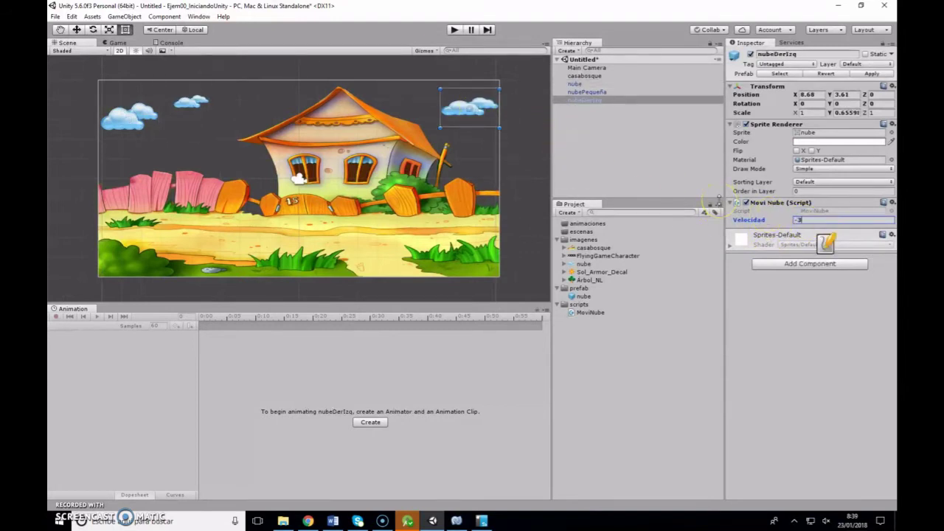
left_click(454, 31)
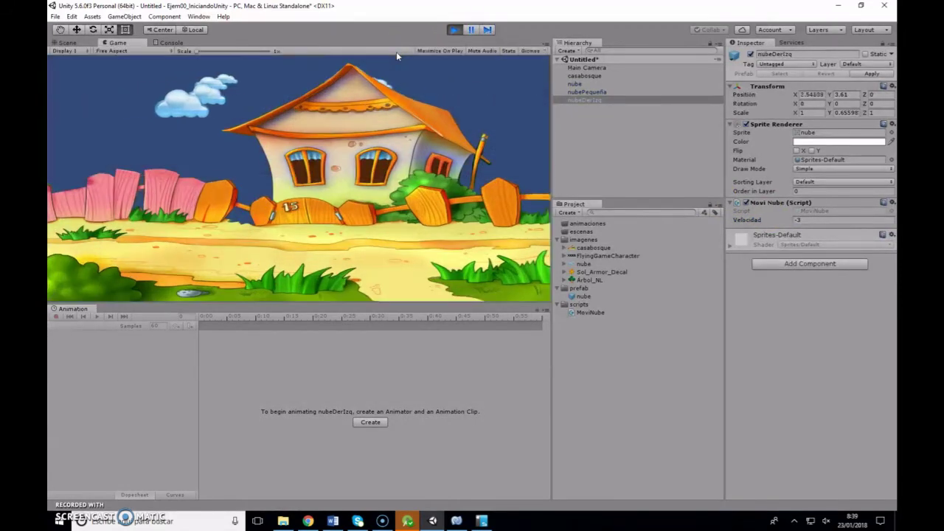
- Stop play mode, set nube's Order in Layer to 1, and check it draws over the roof
left_click(455, 31)
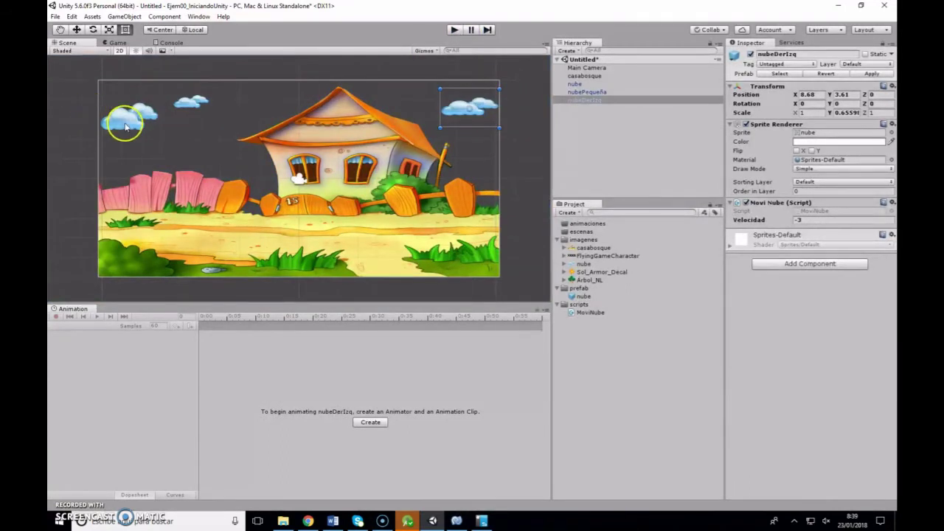
left_click(127, 122)
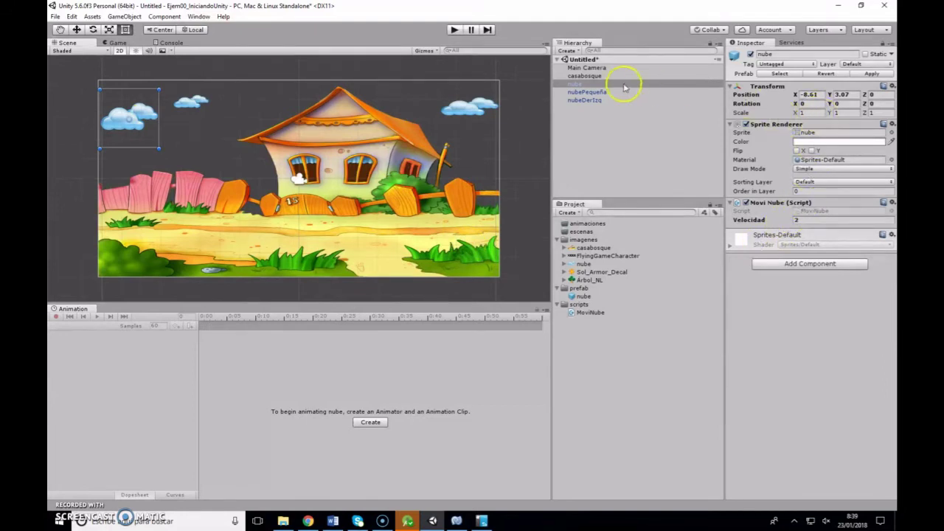
left_click(782, 191)
type("1")
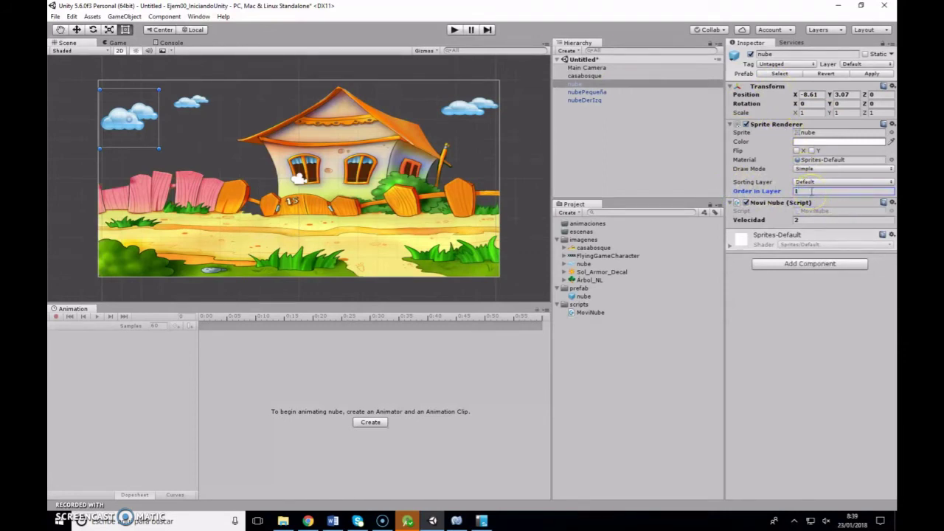
mouse_move(150, 120)
left_mouse_down()
mouse_move(342, 142)
mouse_move(150, 126)
left_mouse_up()
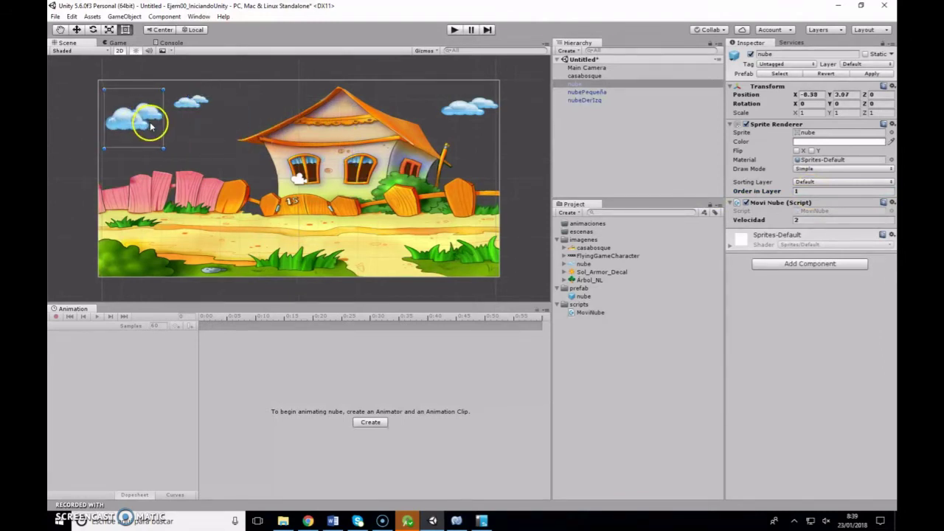
left_click(304, 154)
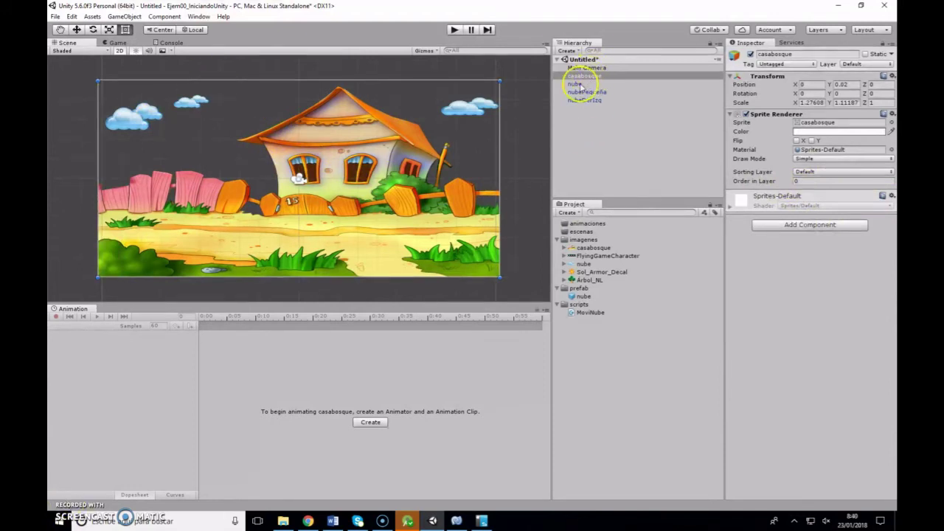
mouse_move(584, 76)
left_mouse_down()
mouse_move(597, 74)
mouse_move(590, 68)
mouse_move(592, 91)
mouse_move(587, 86)
left_mouse_up()
left_click(597, 71)
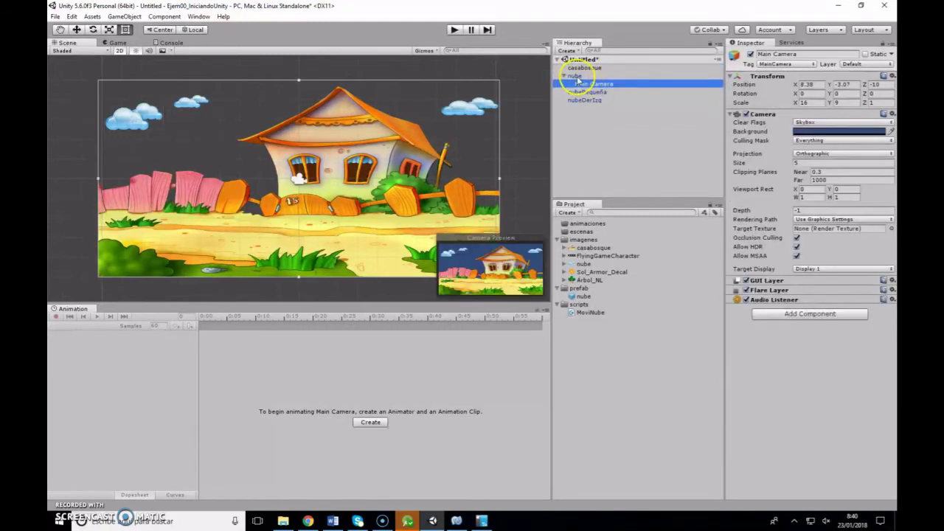
left_click(455, 30)
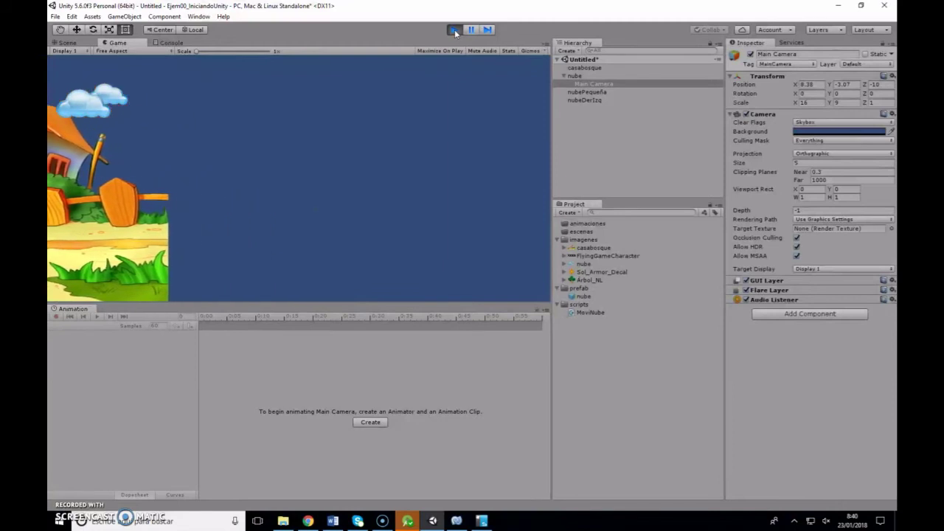
left_click(455, 30)
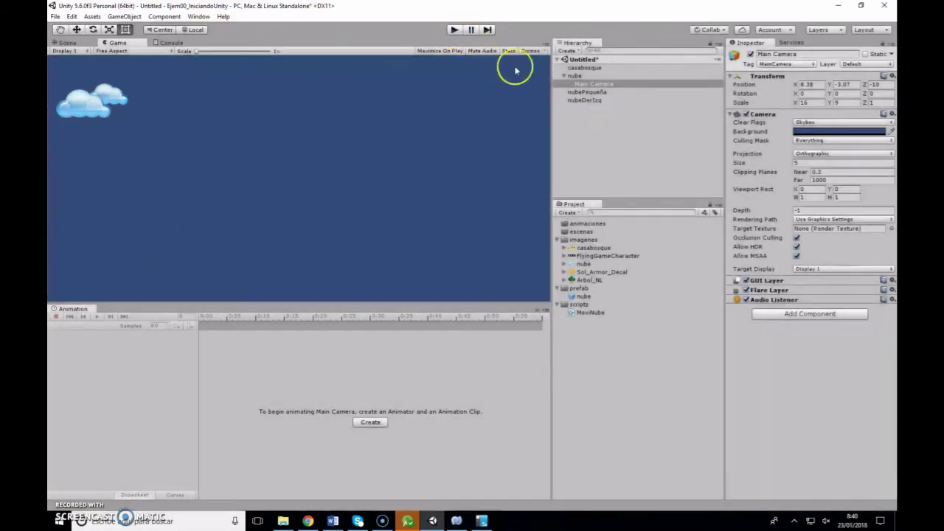
left_click(584, 83)
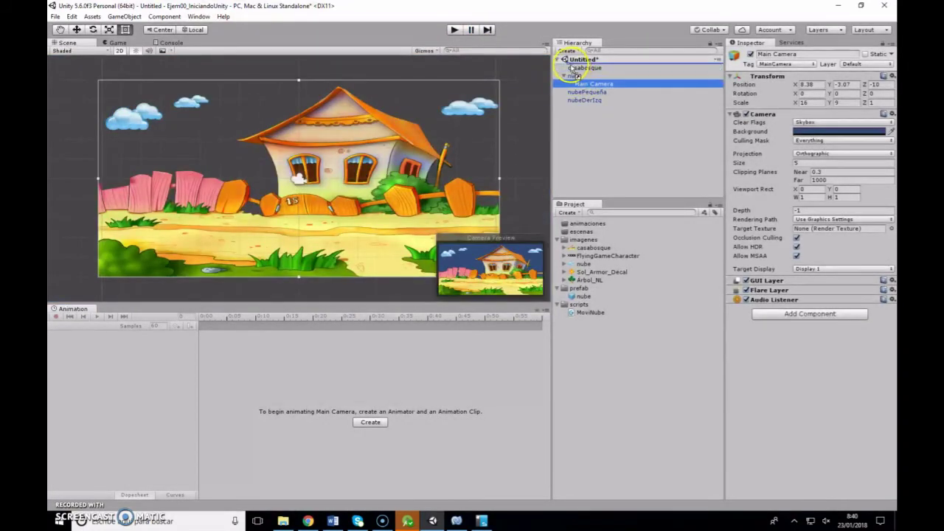
left_click(572, 75)
left_click_drag(568, 68, 570, 65)
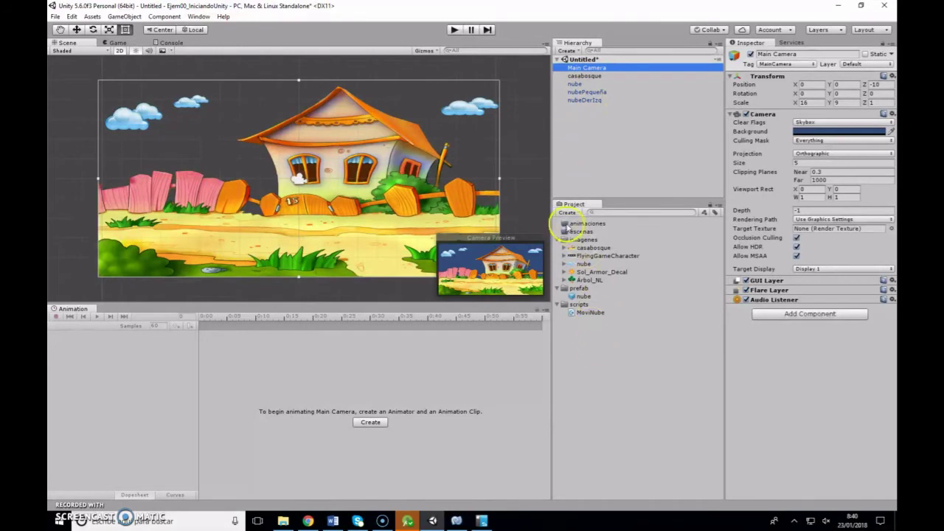
- Place the FlyingGameCharacter sheet in the scene, delete it, and show its import settings
left_click(599, 256)
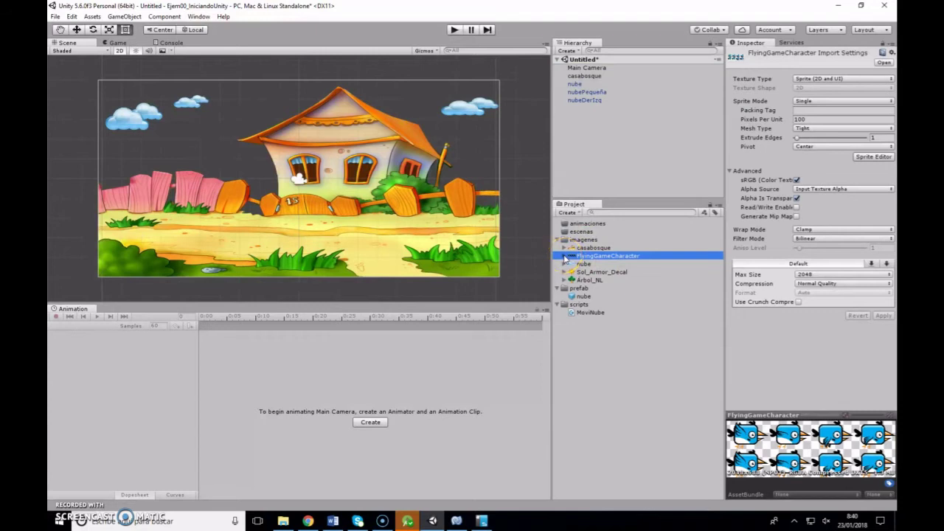
left_click(565, 256)
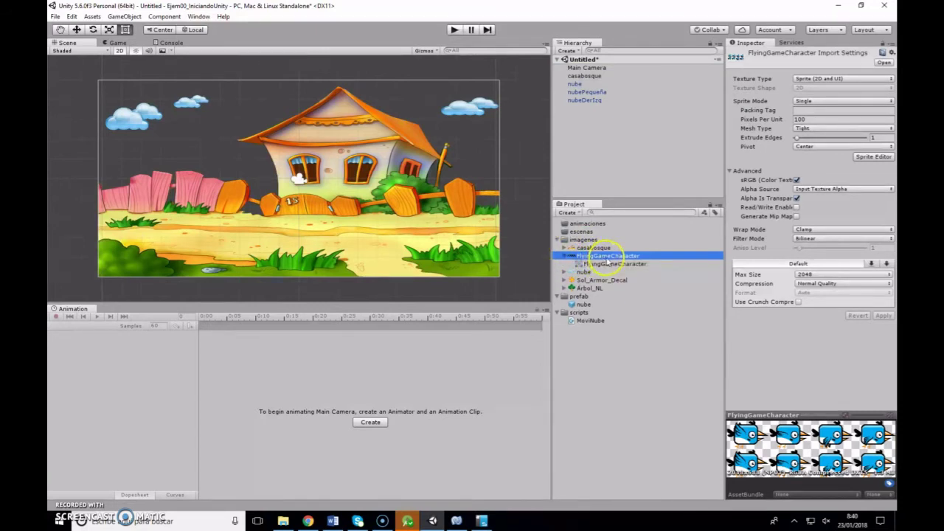
left_click_drag(608, 257, 586, 110)
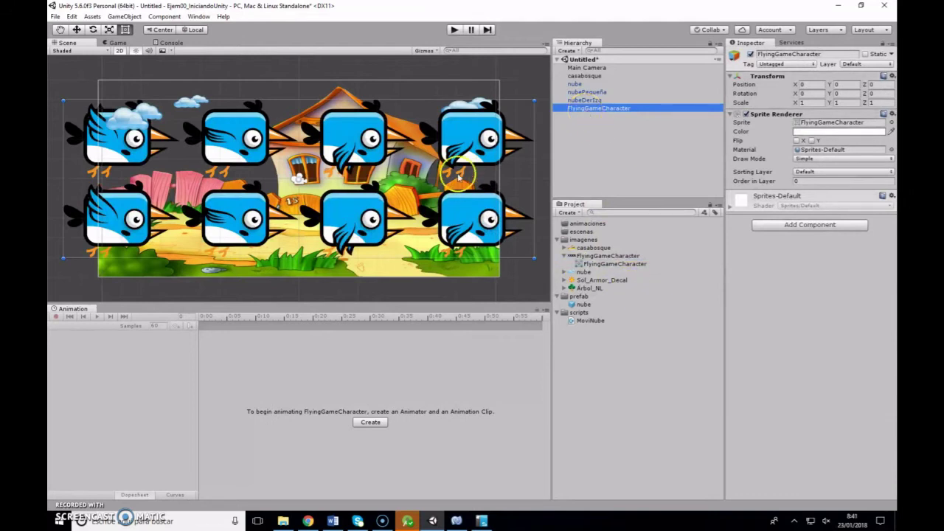
left_click(141, 165)
key("Delete")
left_click(598, 256)
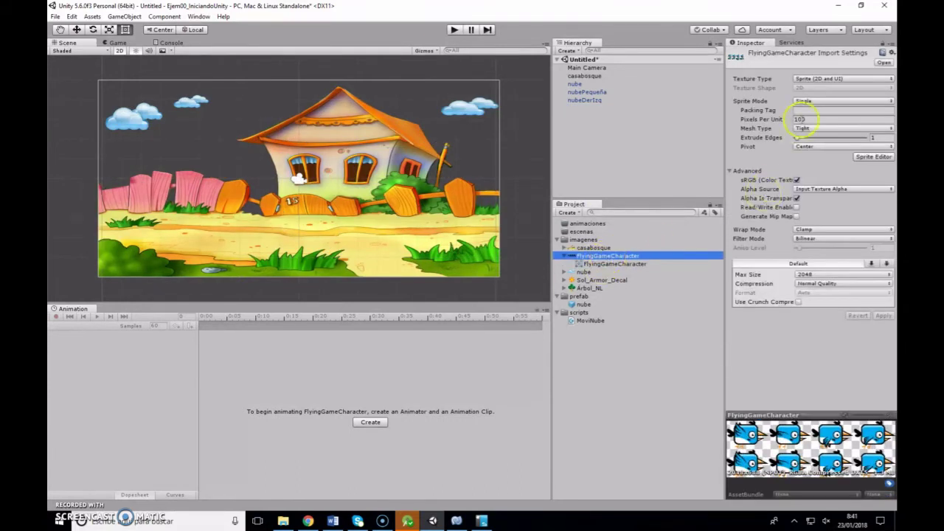
- Set the FlyingGameCharacter Sprite Mode to Multiple and apply the change
left_click(821, 102)
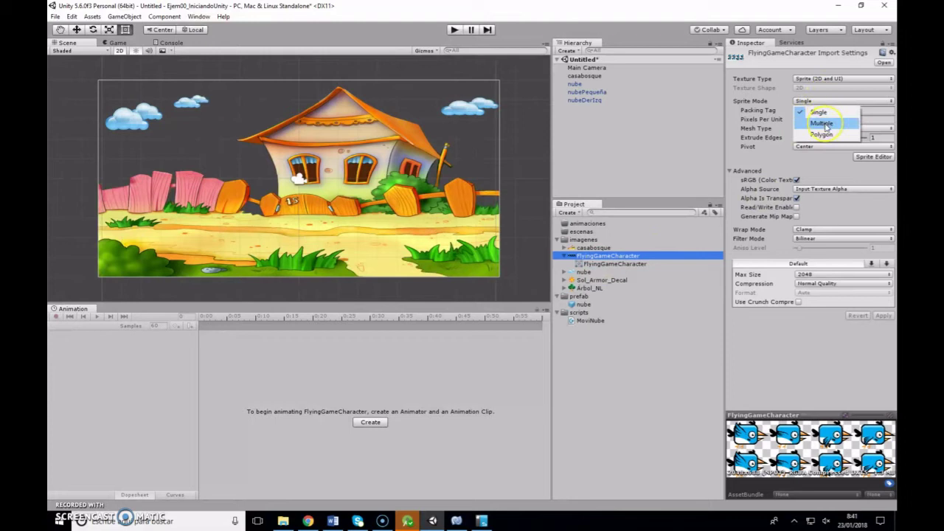
left_click(823, 124)
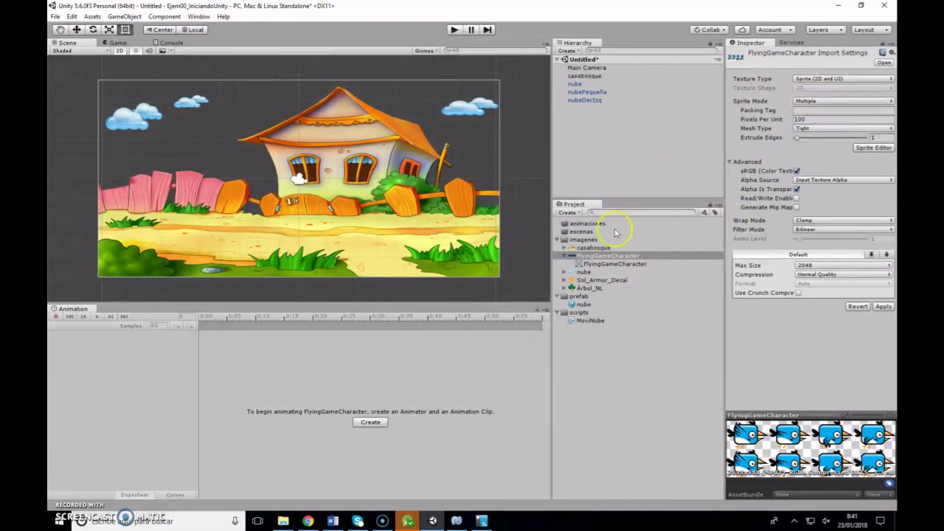
left_click(594, 116)
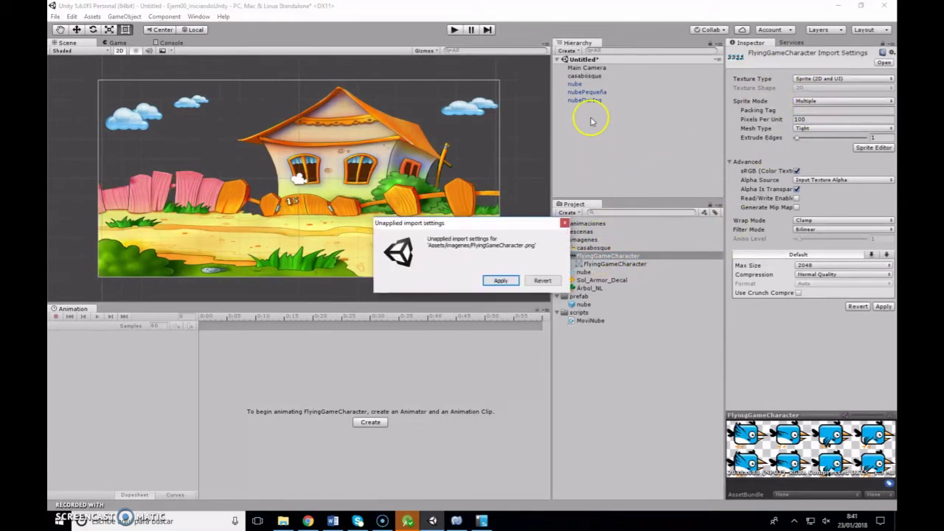
left_click(501, 281)
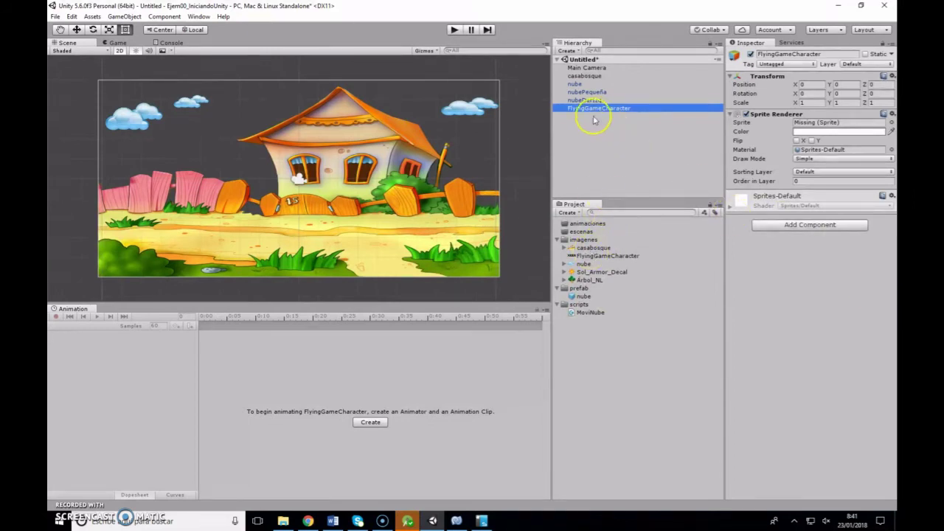
- Try the FlyingGameCharacter scene object's Order in Layer, then delete it from the scene
left_click(594, 256)
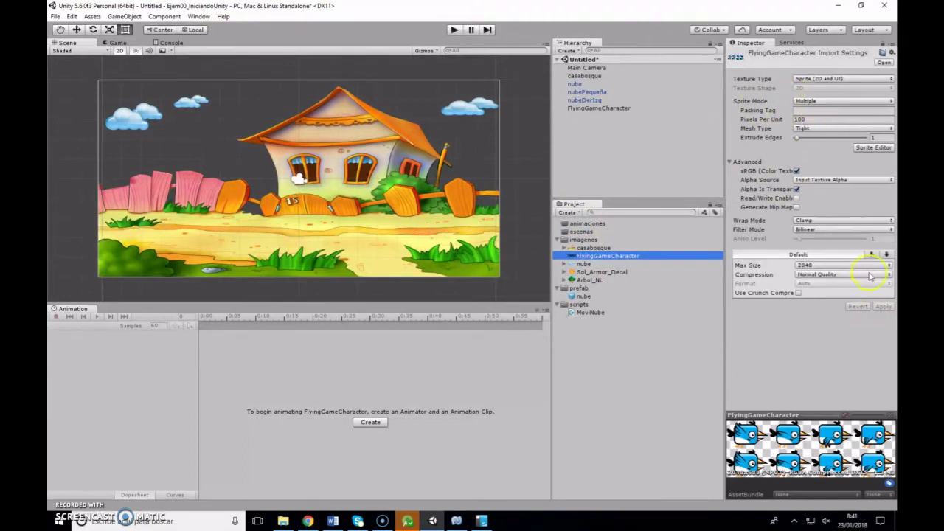
left_click(592, 108)
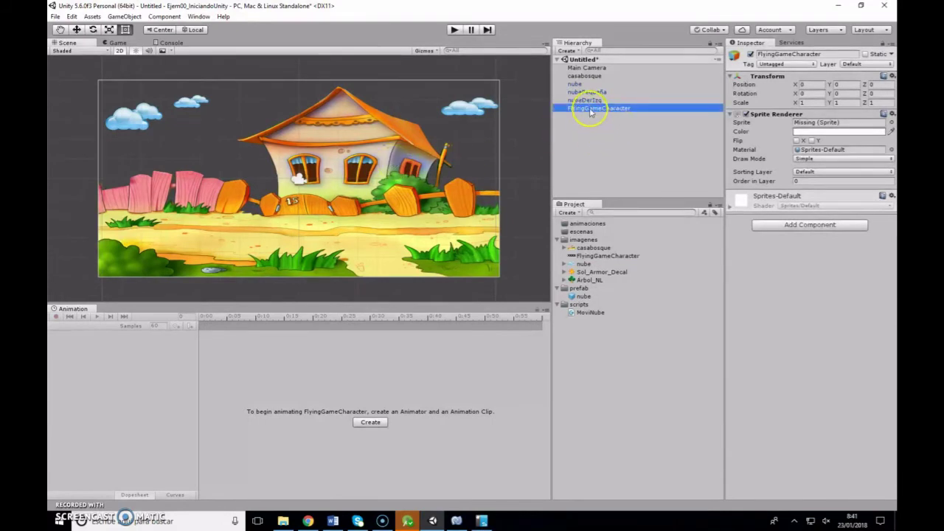
mouse_move(589, 108)
left_mouse_down()
mouse_move(599, 254)
mouse_move(598, 152)
left_mouse_up()
left_click(800, 183)
type("1")
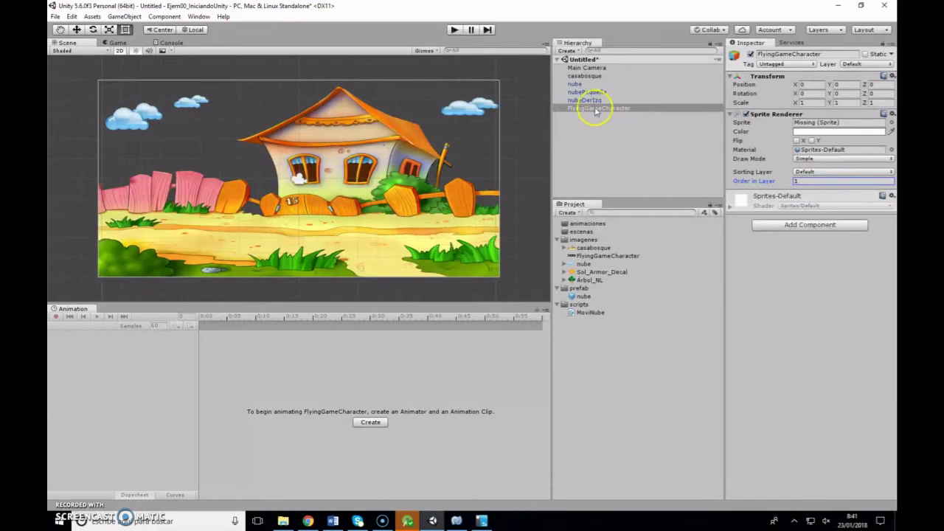
left_click(119, 51)
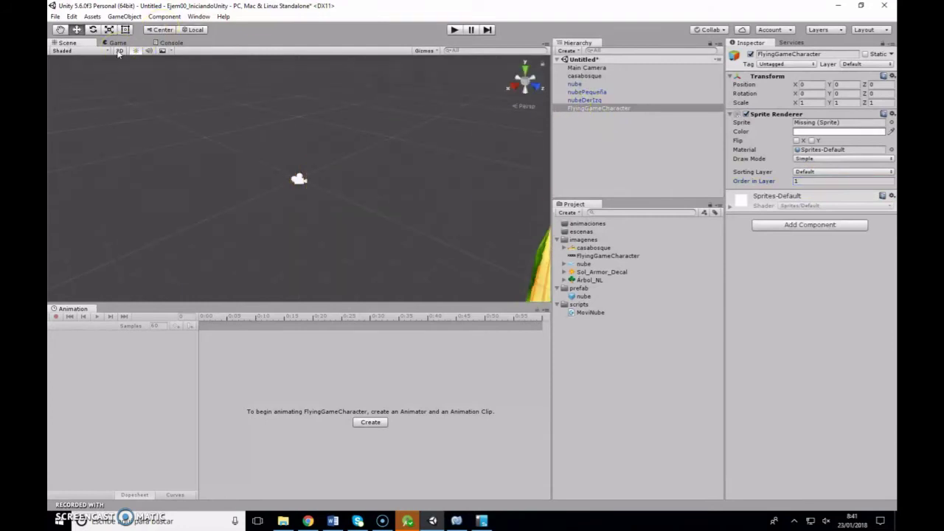
left_click(118, 51)
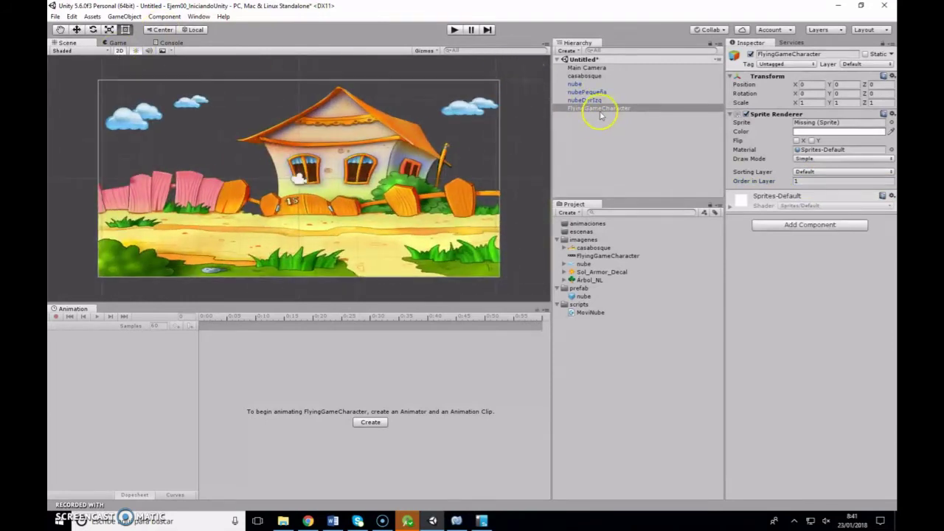
key("Delete")
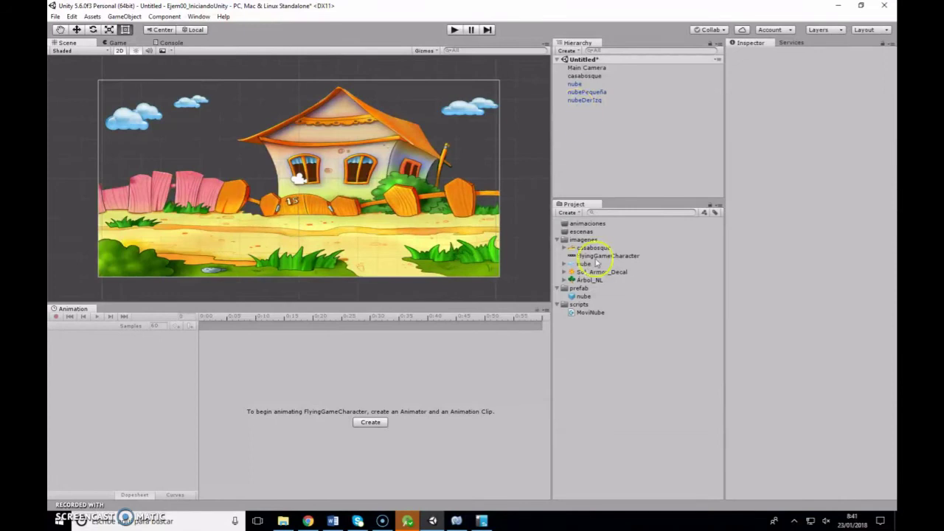
- In the Sprite Editor, draw slice rectangles around the four top-row birds
left_click(590, 255)
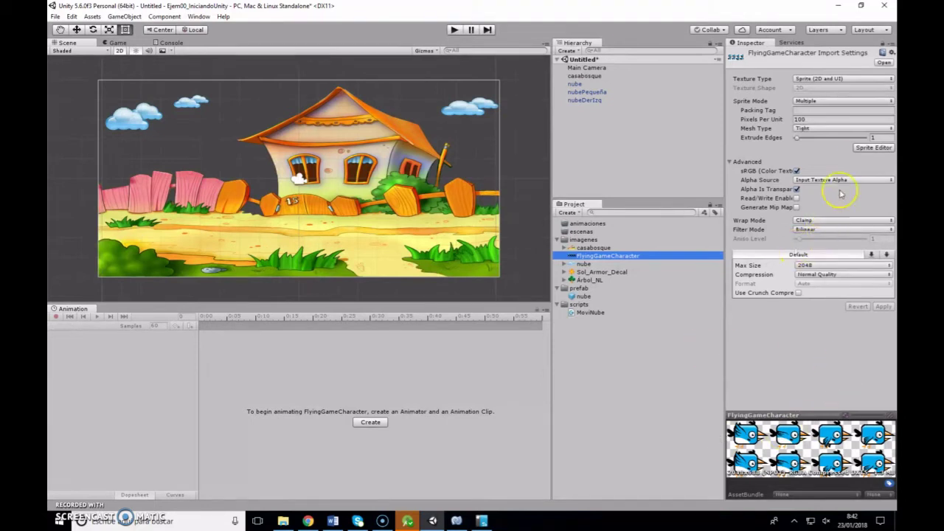
left_click(873, 148)
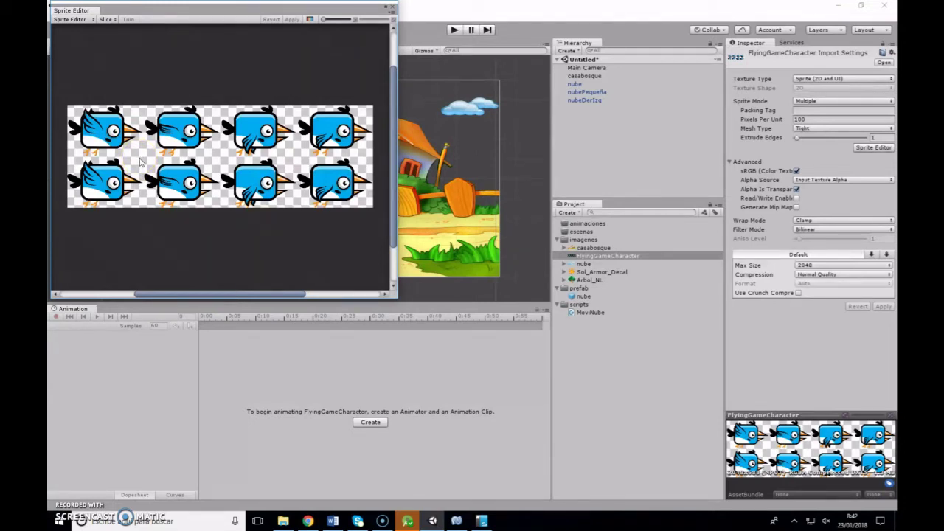
left_click_drag(139, 158, 67, 107)
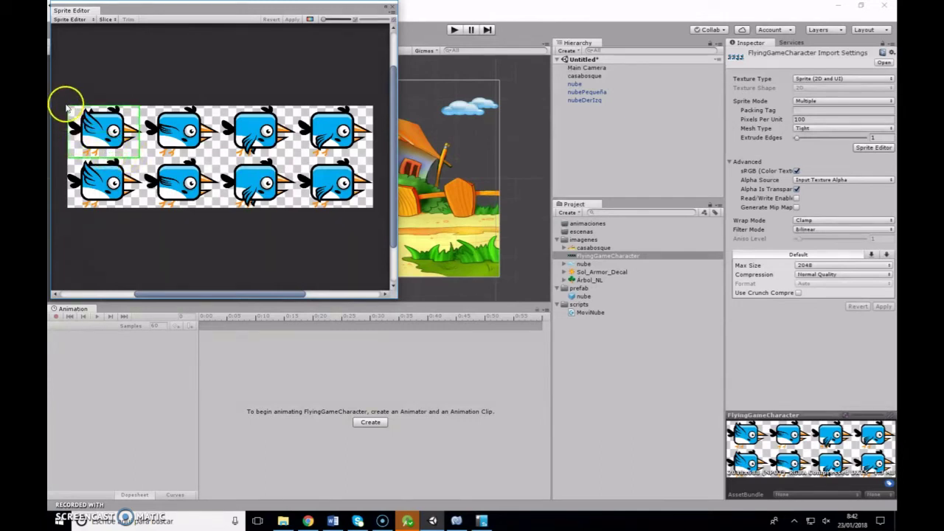
left_click_drag(146, 157, 212, 107)
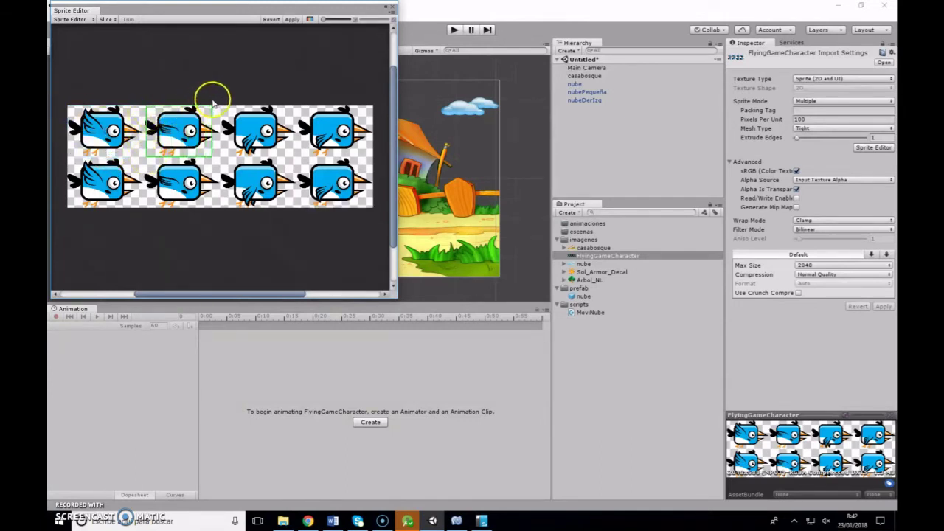
left_click_drag(219, 159, 298, 107)
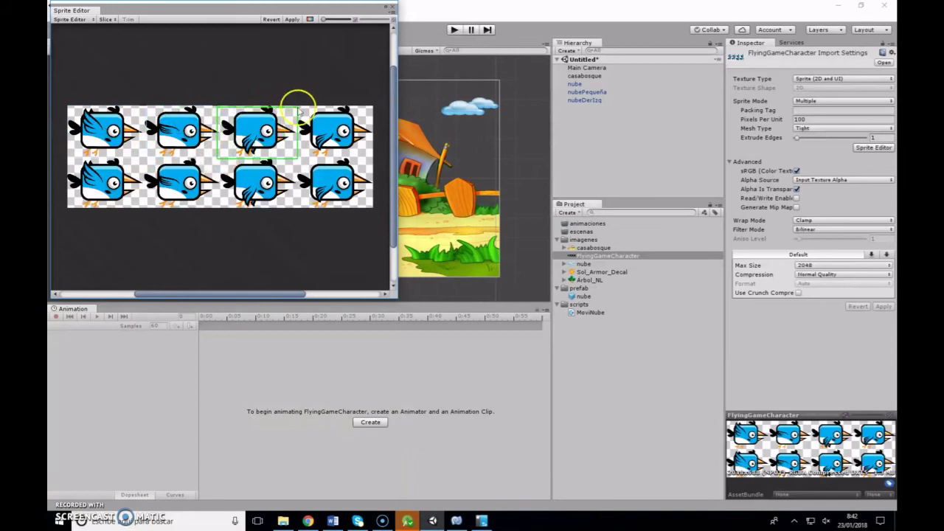
left_click_drag(301, 157, 374, 107)
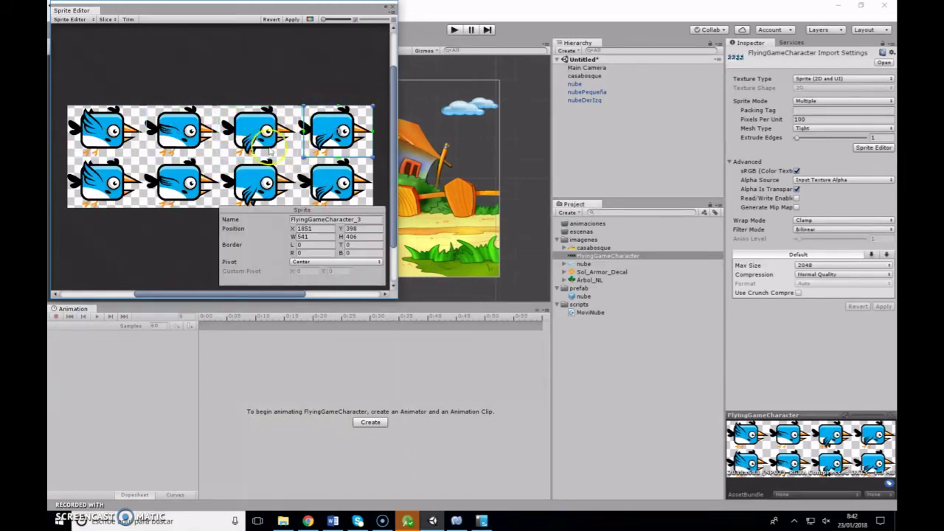
left_click(245, 166)
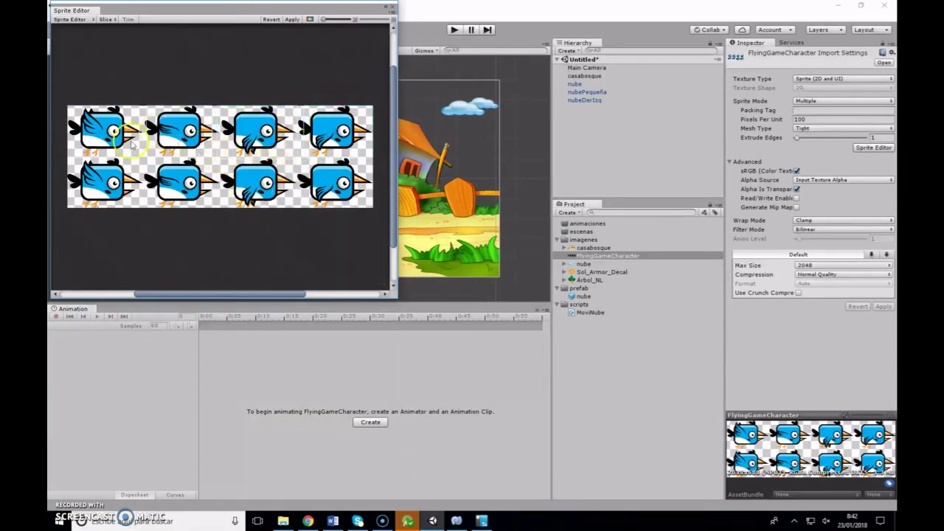
- Apply the slices and inspect the new FlyingGameCharacter_1 sprite
left_click(292, 19)
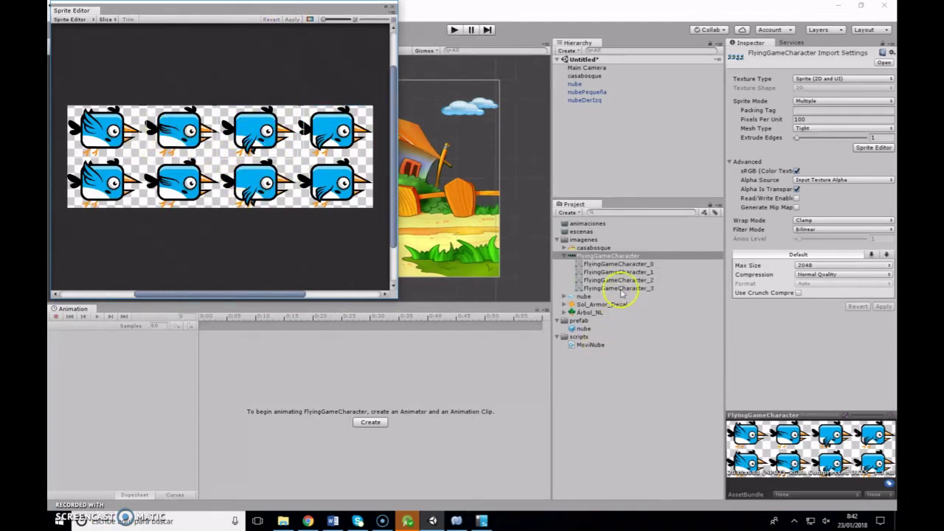
left_click(617, 264)
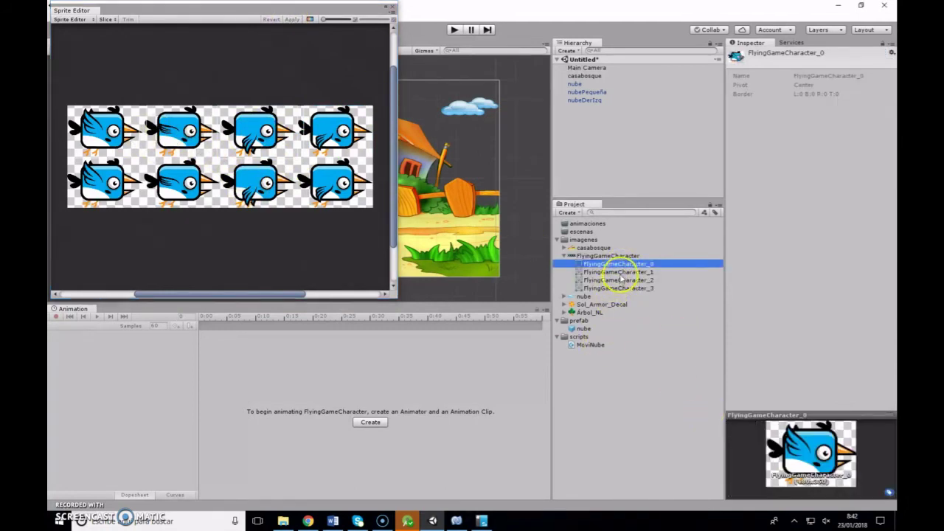
left_click(611, 272)
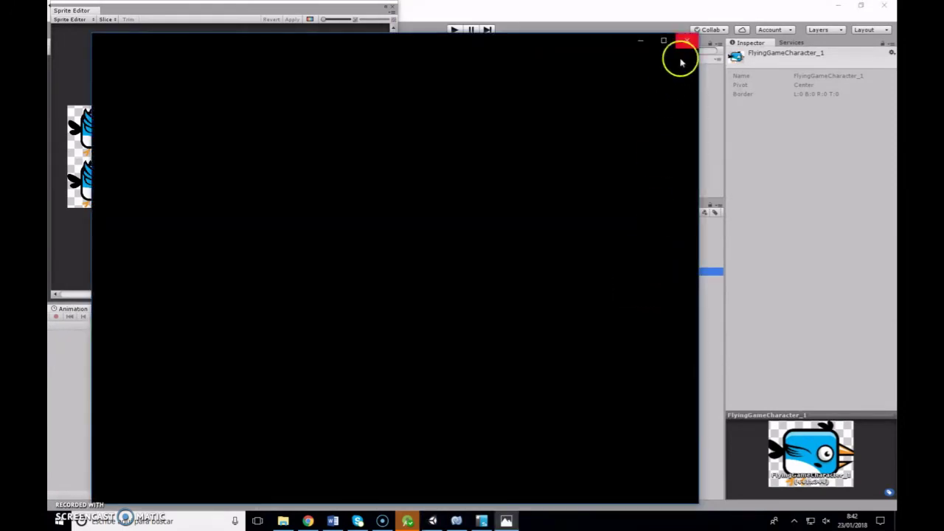
- Open FlyingGameCharacter.png in Windows Photos to view its eight birds, then close it
left_click(683, 43)
double_click(641, 281)
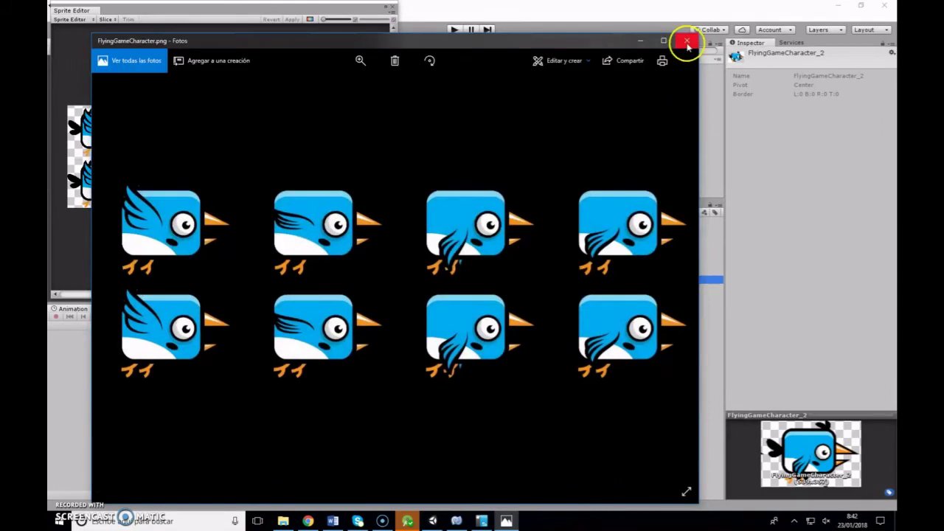
left_click(682, 43)
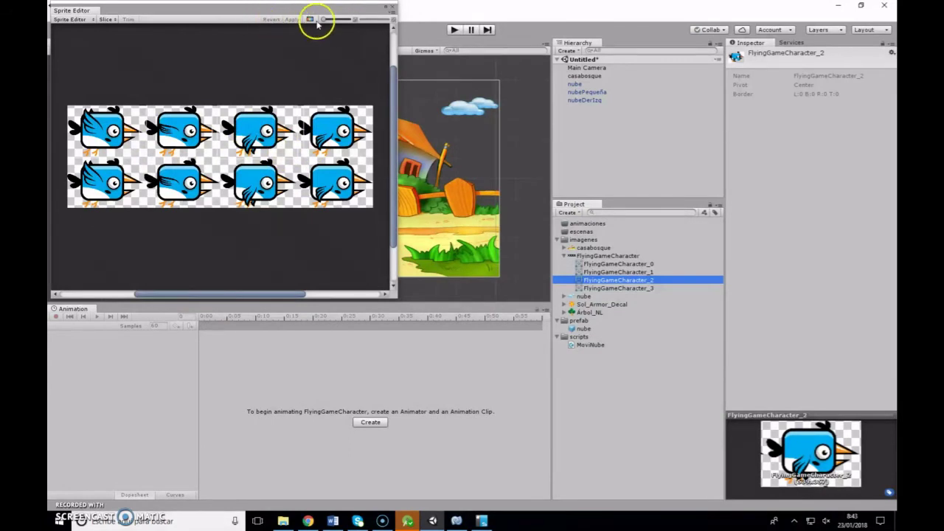
- Close the Sprite Editor, select the first bird sprites, and briefly reopen the sheet externally
left_click(390, 6)
left_click(619, 263)
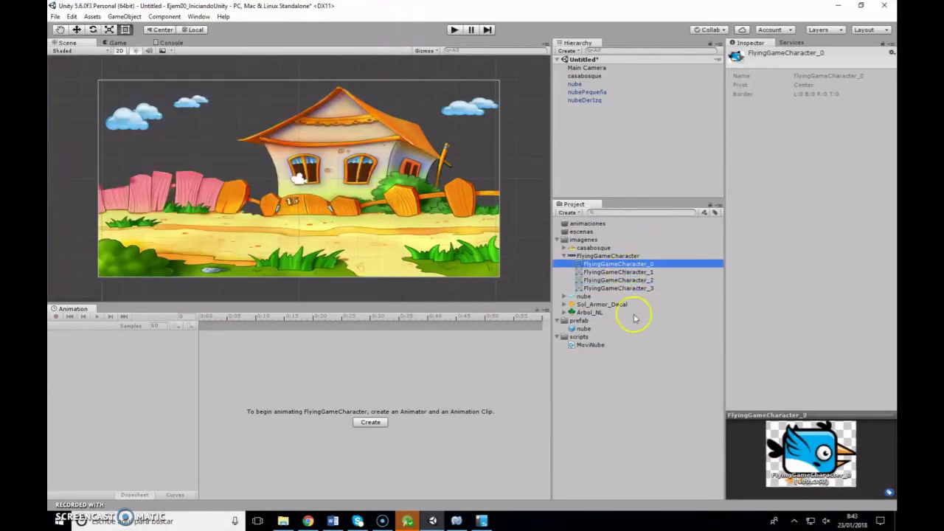
left_click(630, 288, "shift")
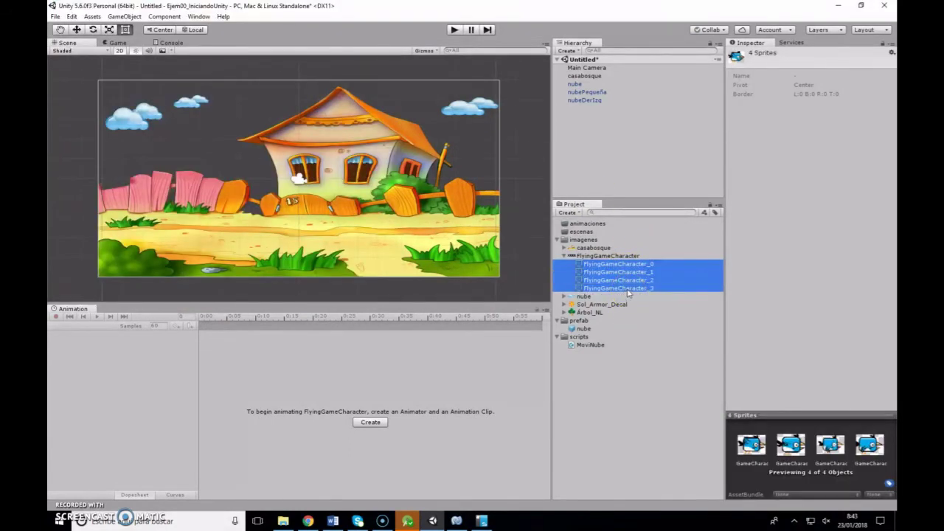
right_click(622, 264)
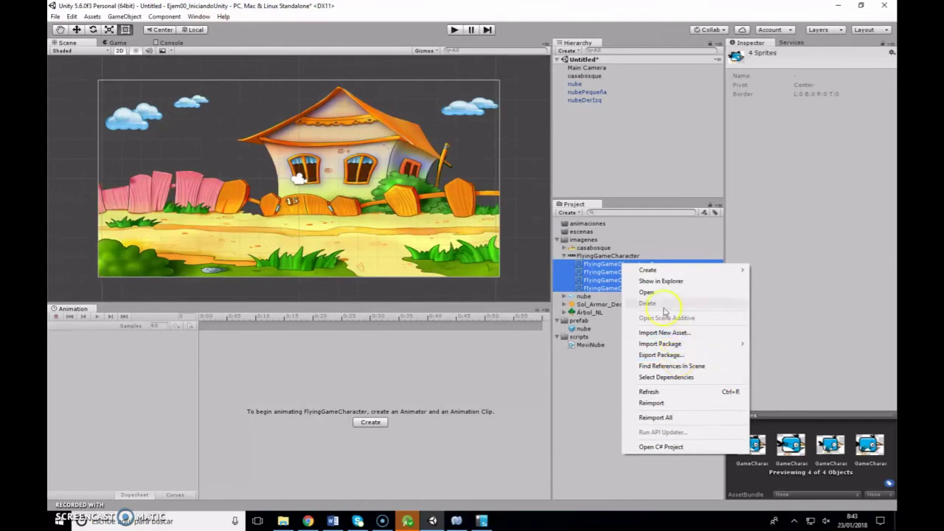
left_click(609, 256)
double_click(612, 274)
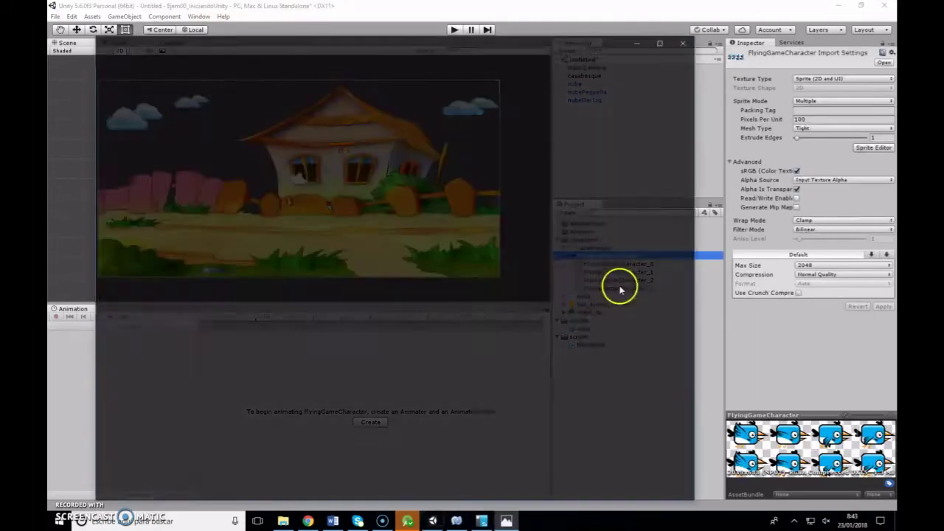
left_click(685, 36)
- Select sprites FlyingGameCharacter_0 through _7, then pick the parent FlyingGameCharacter sheet
left_click(631, 264)
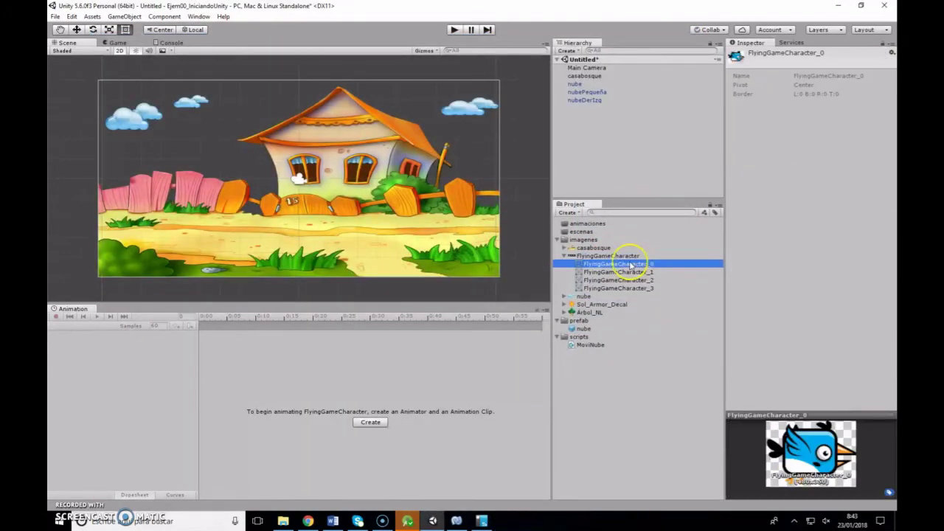
key("shift+Down")
key("shift+Down")
key("shift+Down")
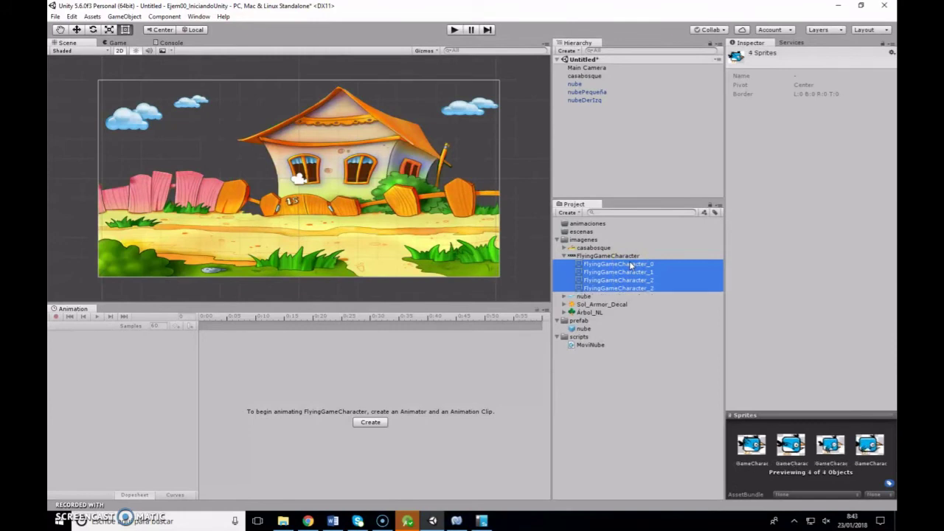
right_click(631, 265)
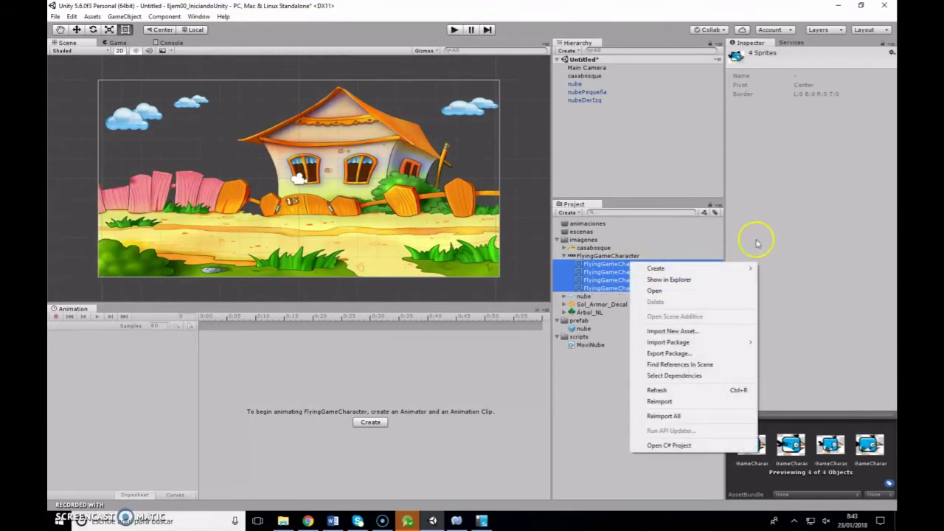
left_click(634, 256)
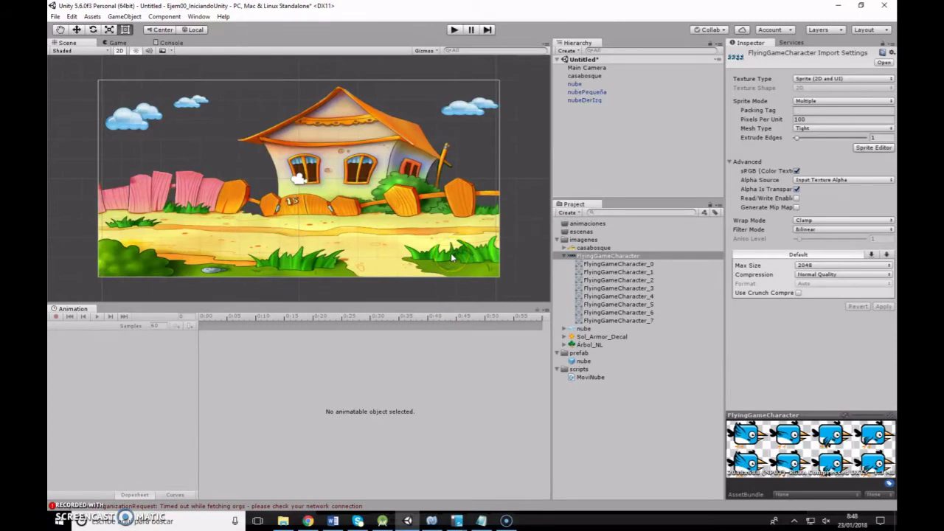
left_click(622, 264)
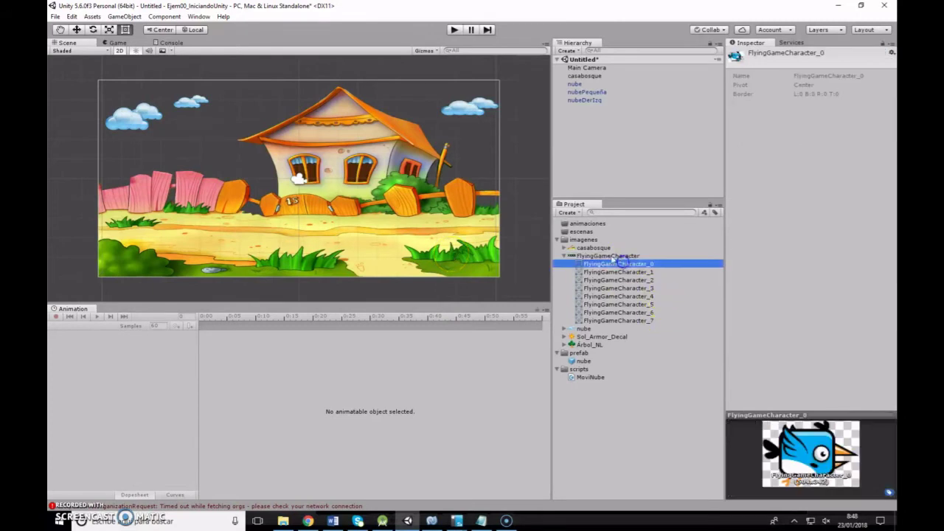
left_click(623, 321, "shift")
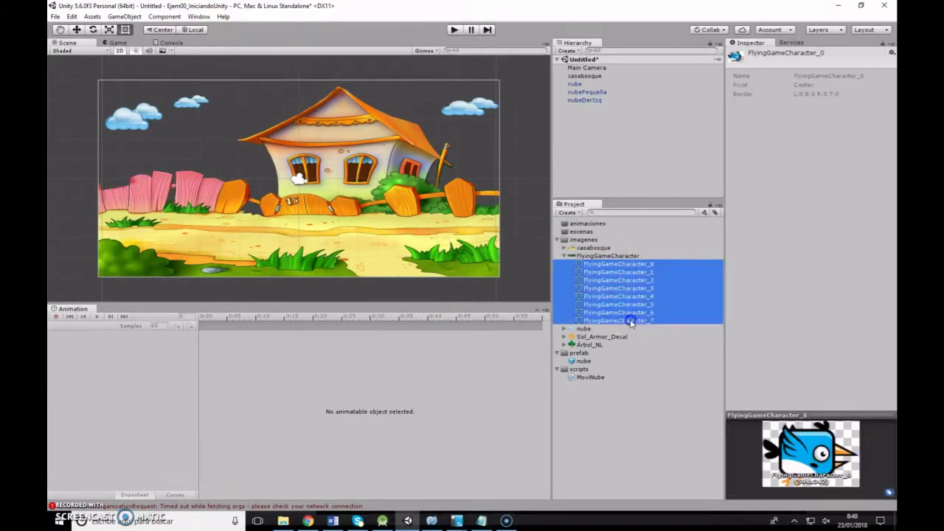
left_click(616, 255)
- Re-slice the FlyingGameCharacter sheet with Automatic slicing and apply it
left_click(873, 148)
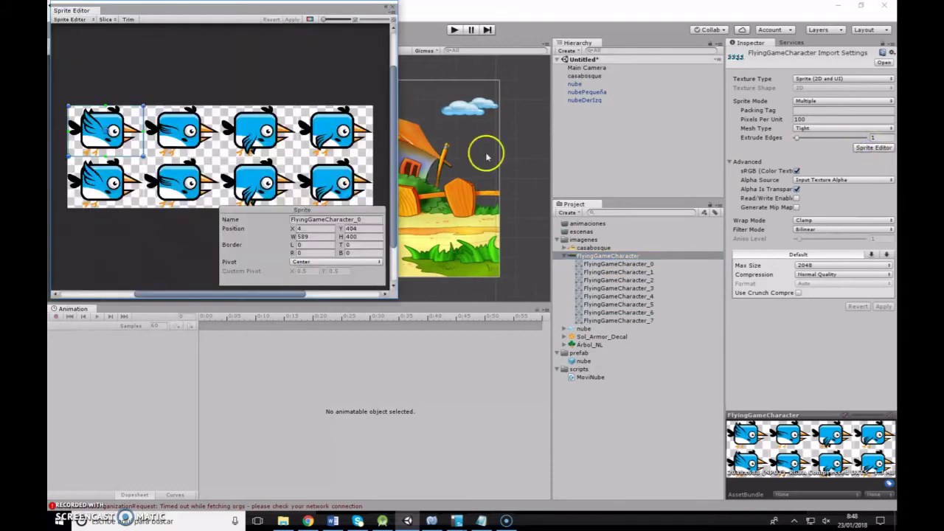
left_click(107, 19)
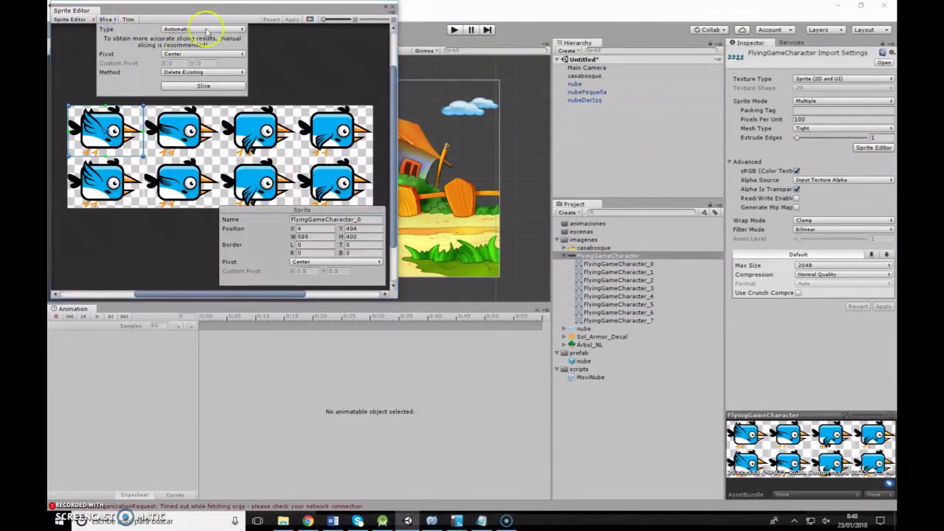
left_click(199, 87)
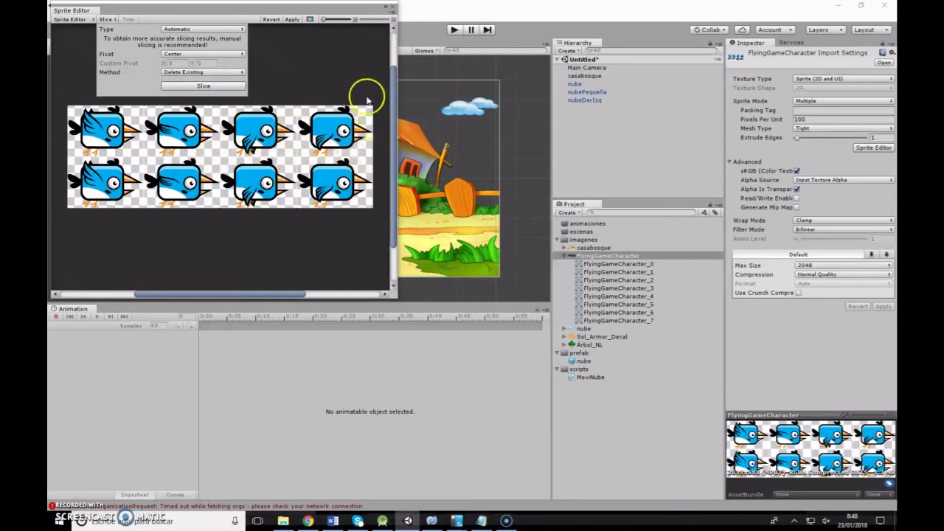
left_click(292, 19)
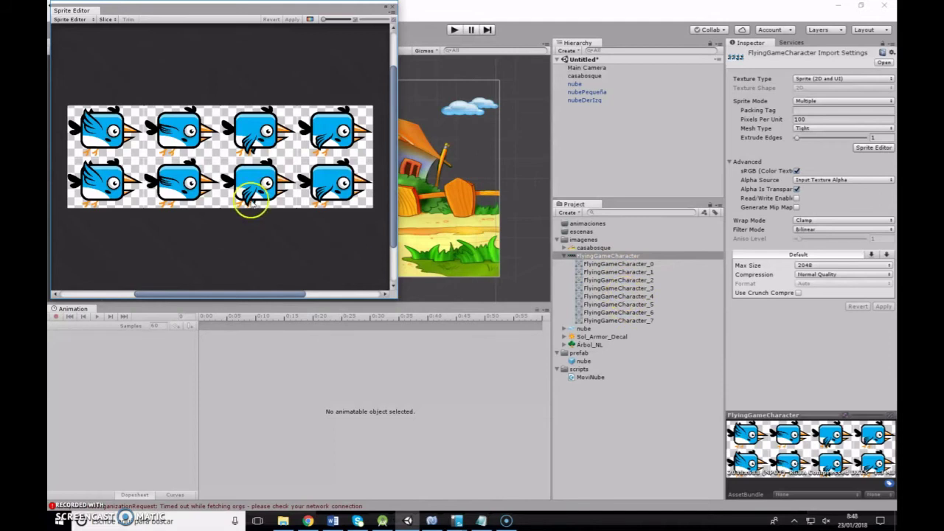
- Drag FlyingGameCharacter_2's pivot to a custom spot, then close the editor and answer the unapplied-settings prompt
left_click(100, 136)
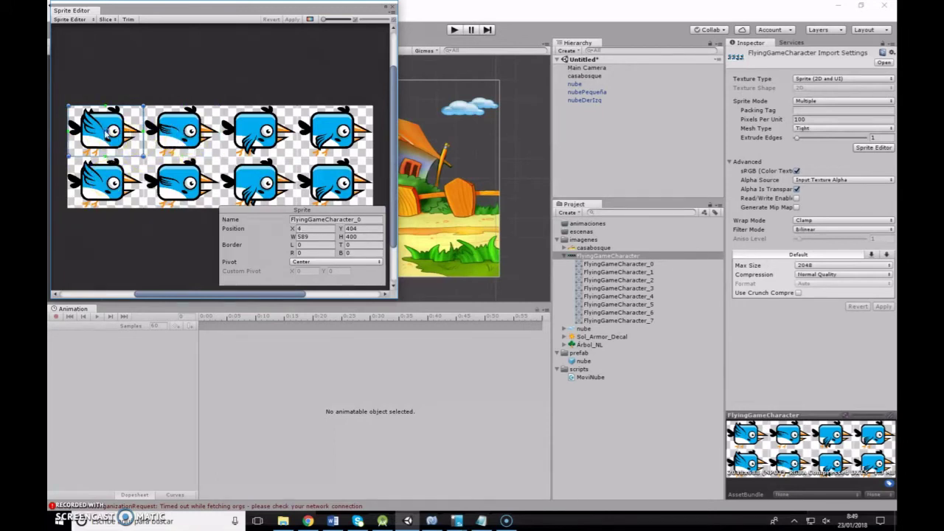
left_click(181, 137)
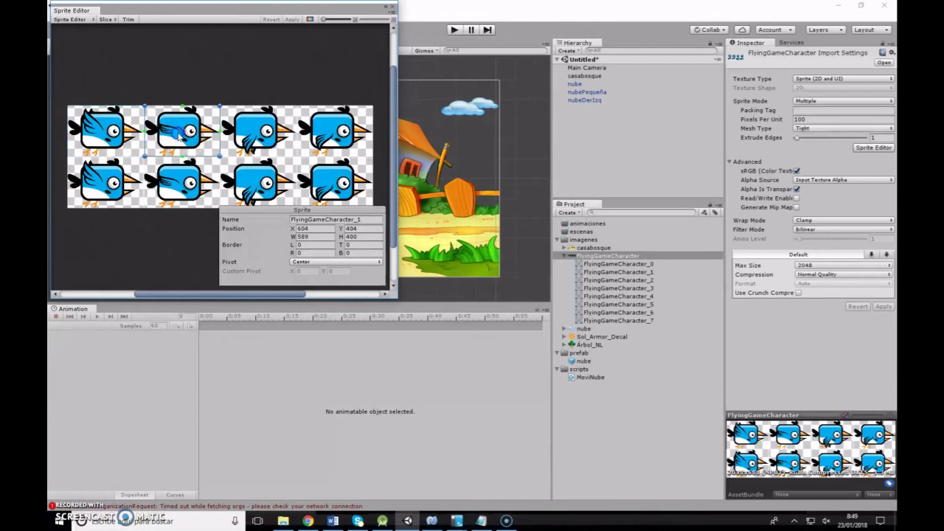
left_click(256, 137)
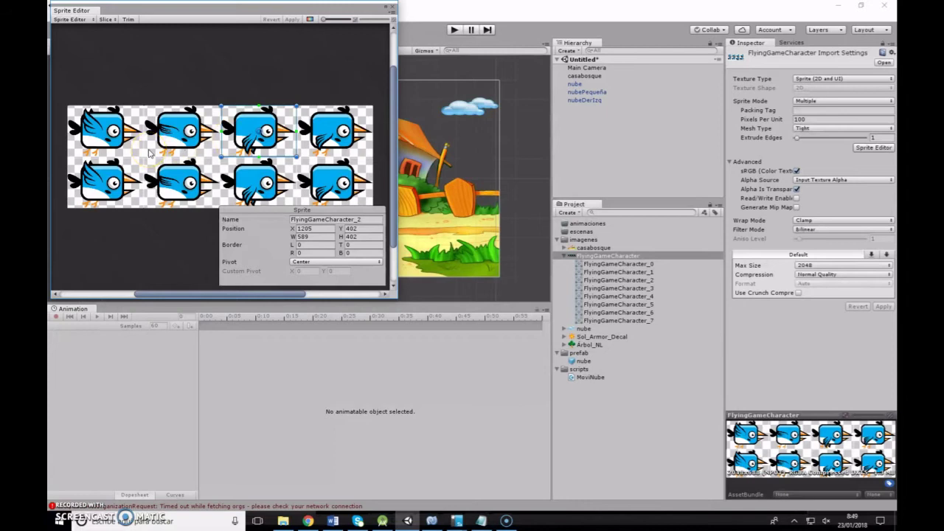
left_click(260, 135)
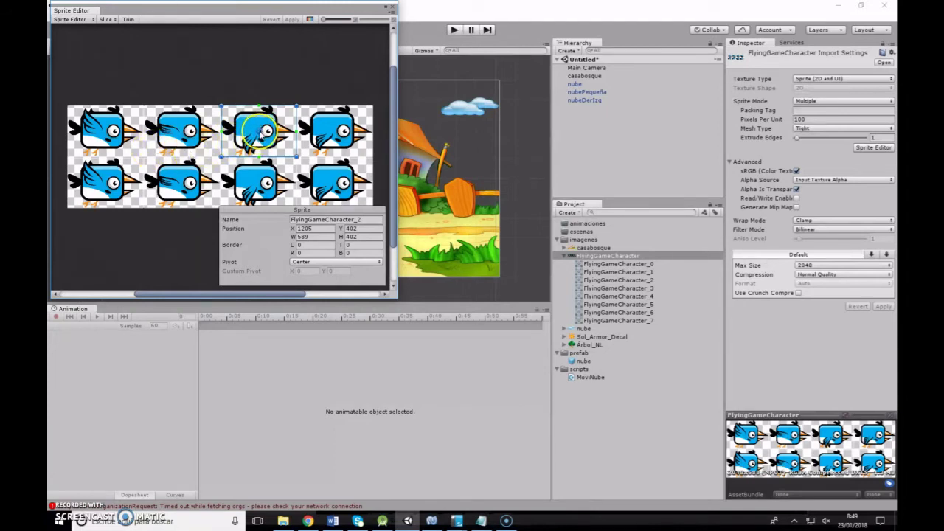
left_click_drag(260, 134, 264, 133)
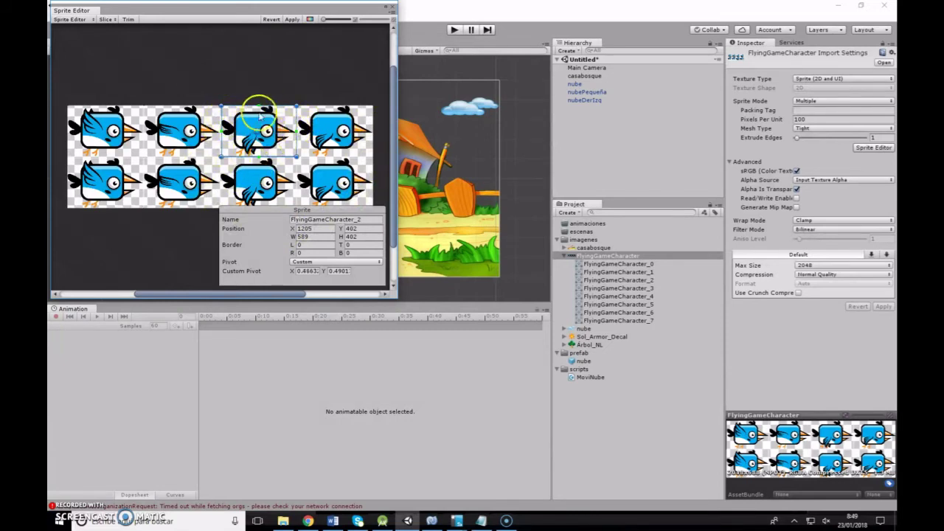
left_click_drag(257, 131, 254, 131)
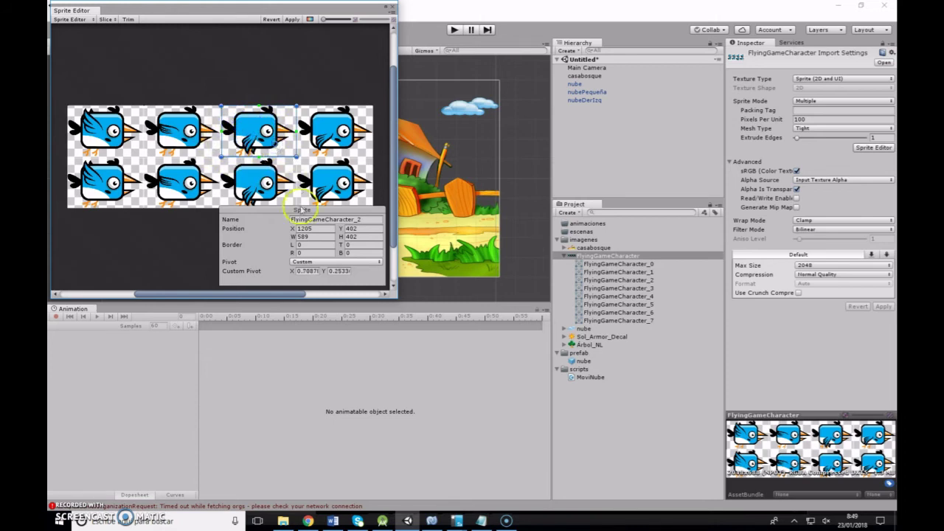
left_click(394, 8)
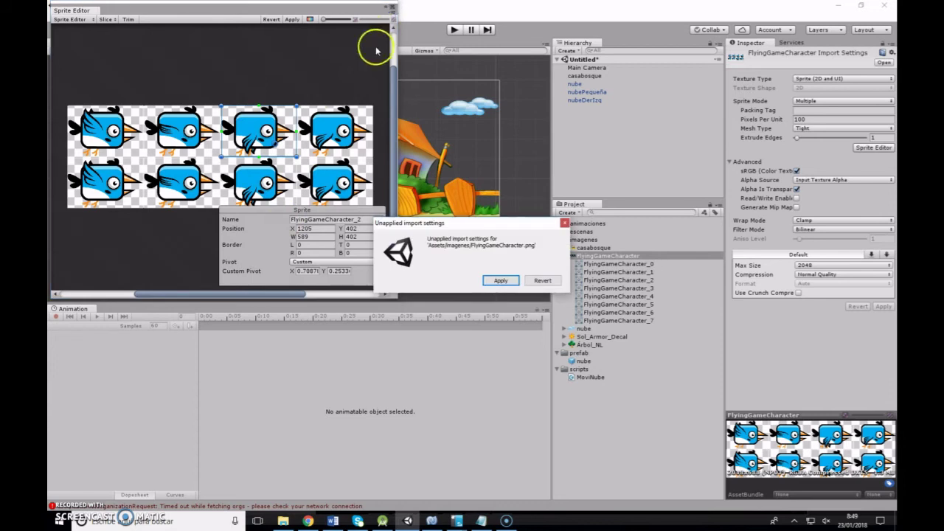
left_click(532, 283)
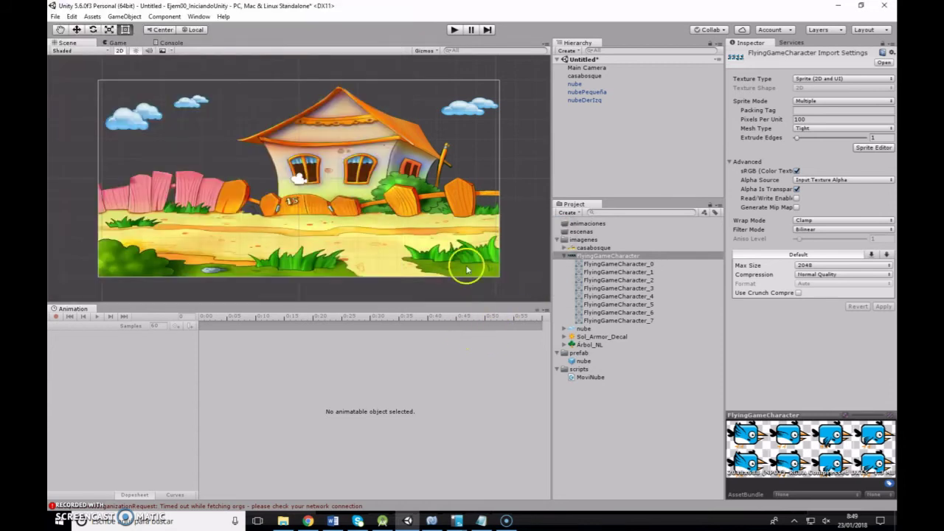
- Drag FlyingGameCharacter_0 into the scene, place it left above the fence, scale about 0.406
left_click_drag(594, 259, 586, 183)
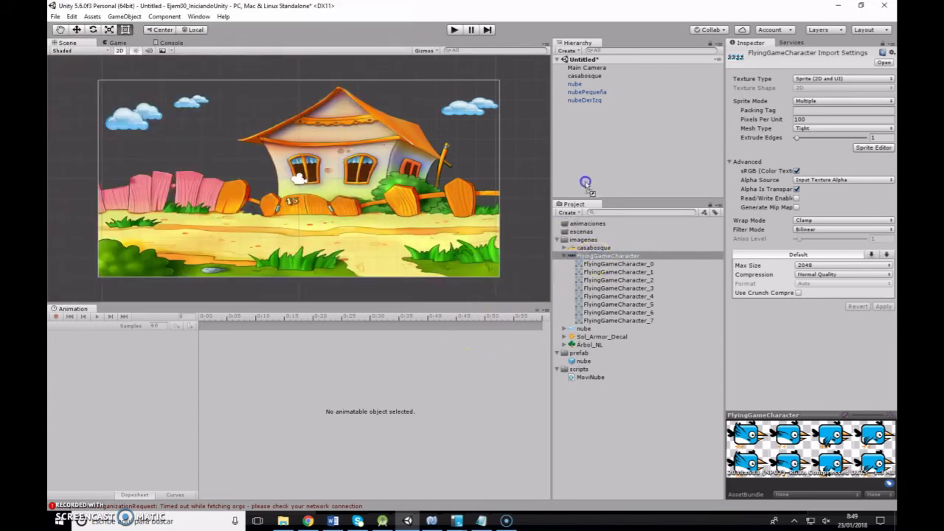
left_click_drag(580, 111, 581, 112)
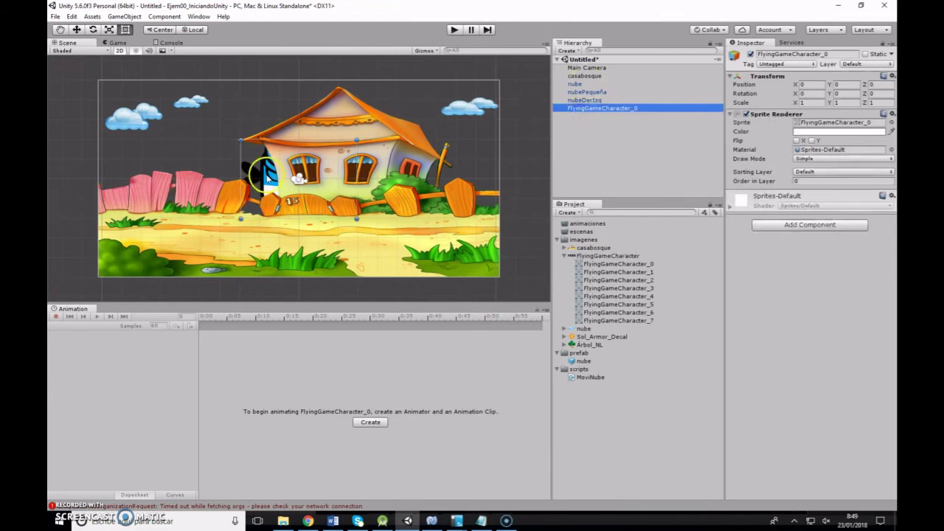
left_click_drag(178, 156, 109, 157)
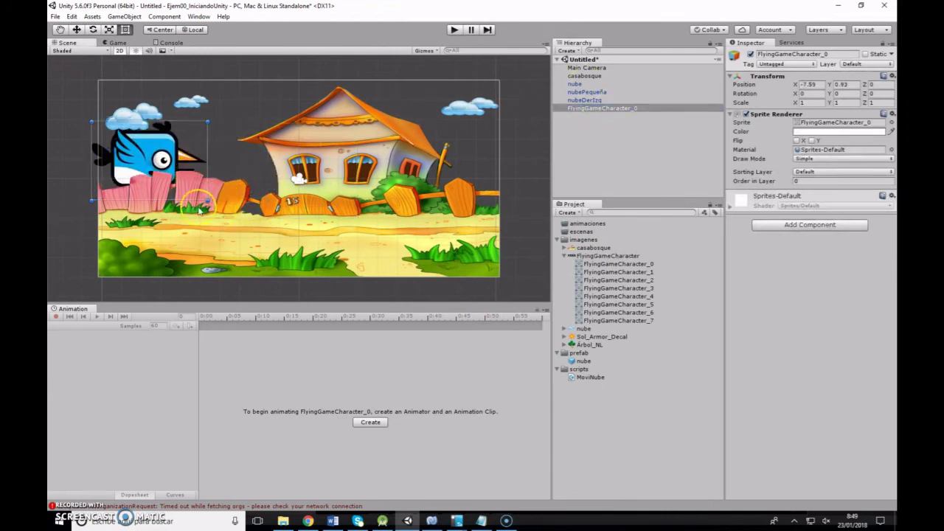
mouse_move(208, 199)
left_mouse_down()
mouse_move(145, 171)
mouse_move(168, 177)
mouse_move(152, 162)
left_mouse_up()
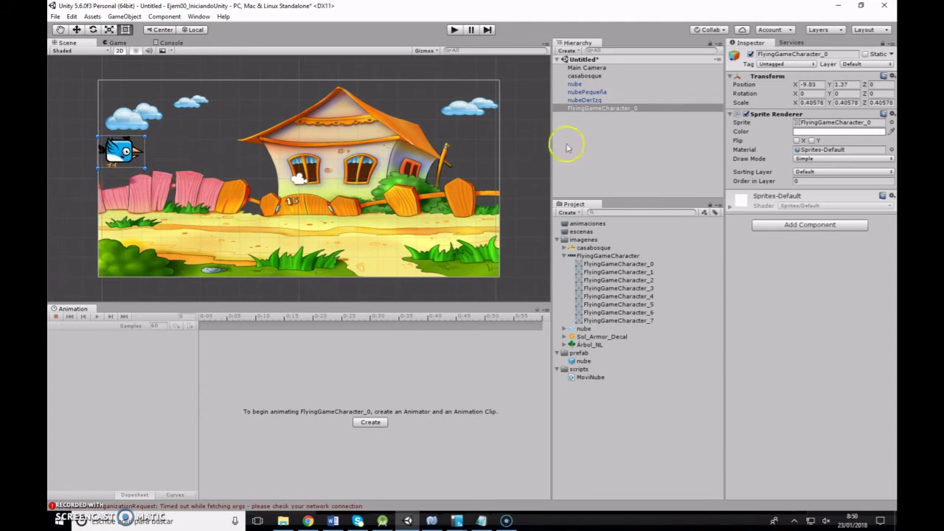
- Test-play the scene, stop it, and select the FlyingGameCharacter sheet
left_click(454, 29)
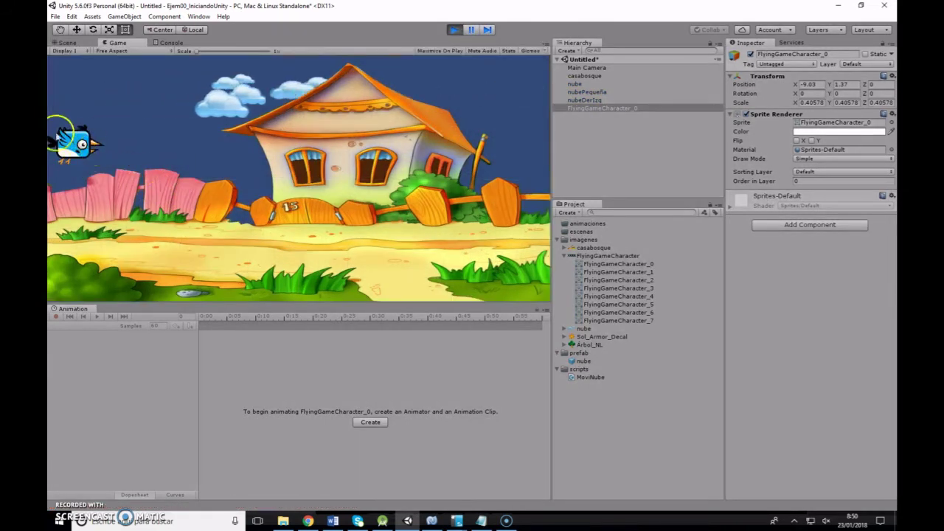
left_click(453, 30)
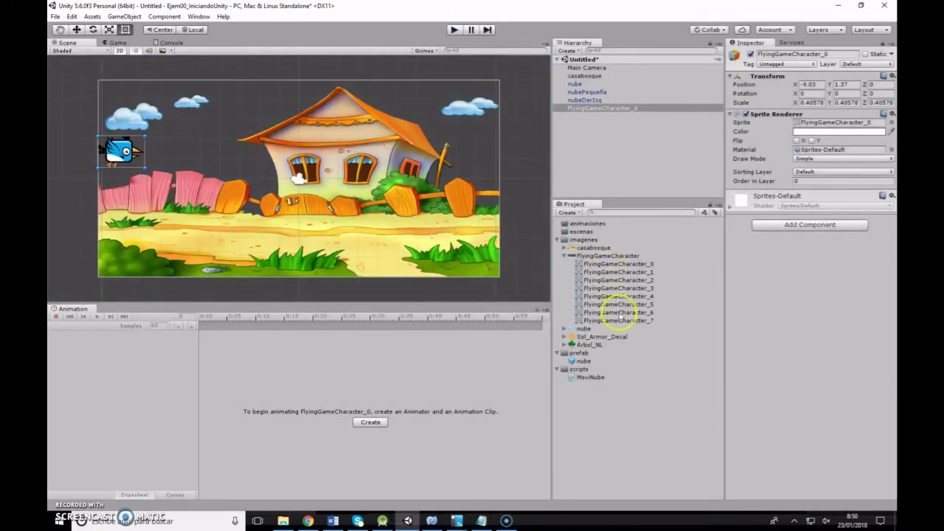
left_click(595, 256)
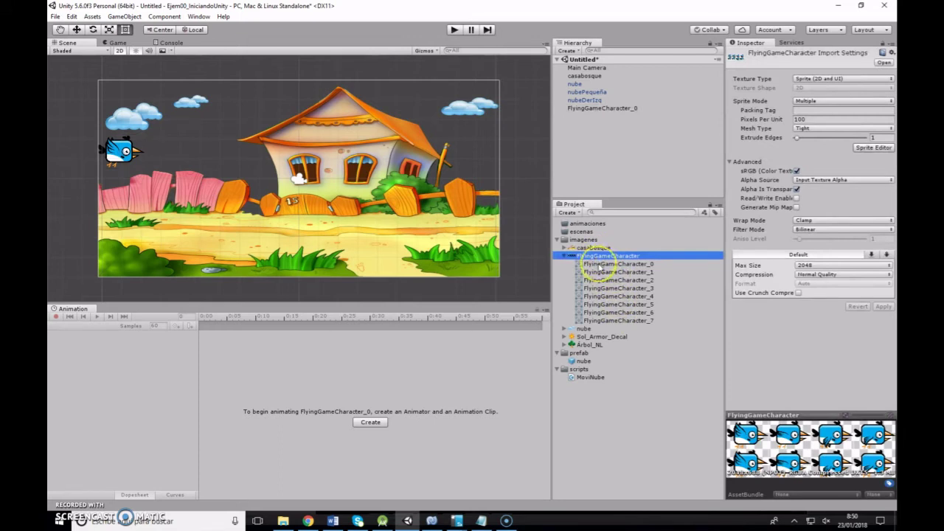
- Create an animation clip named MoviPajaro from the eight selected bird frames
left_click(600, 264)
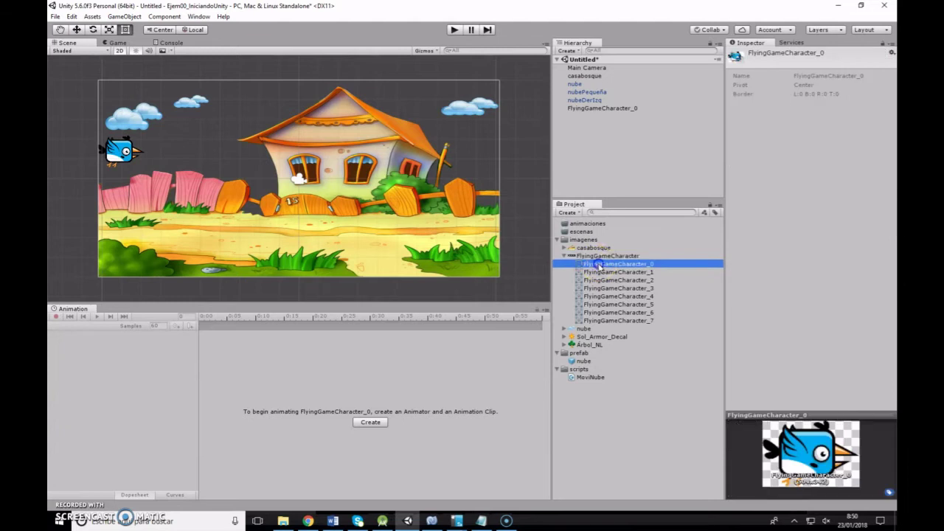
left_click(614, 322, "shift")
right_click(608, 283)
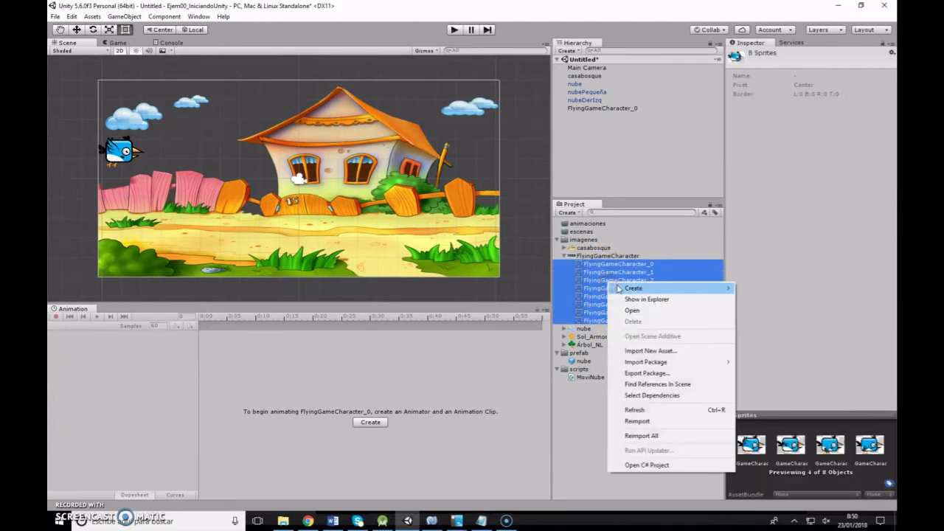
mouse_move(631, 290)
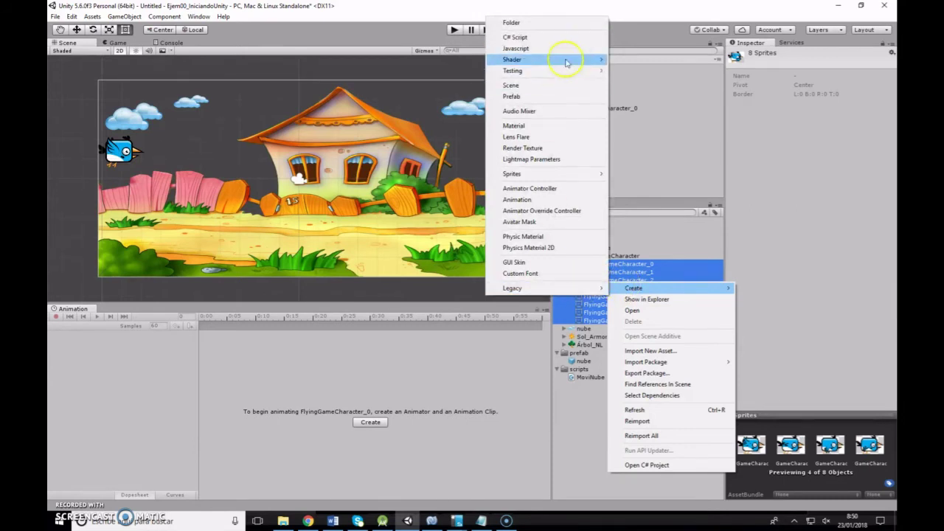
left_click(572, 200)
type("MoviPajaro")
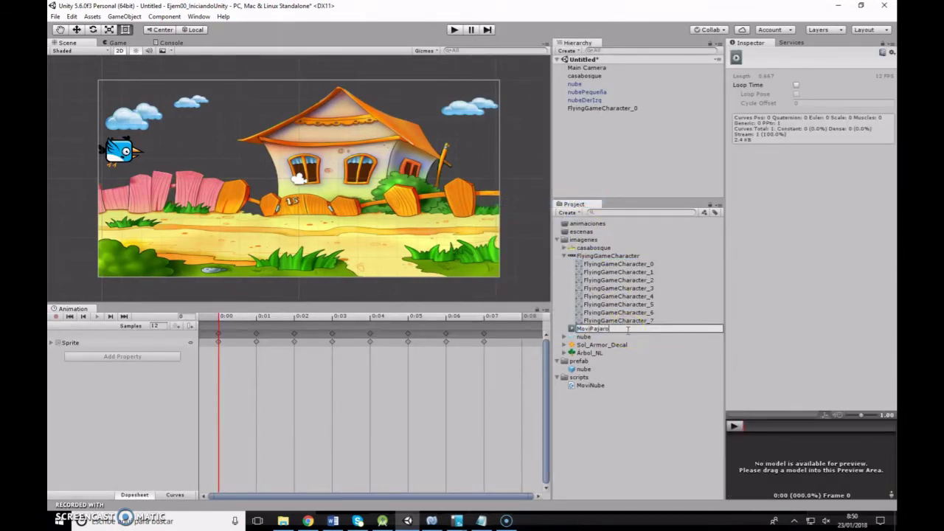
key("Return")
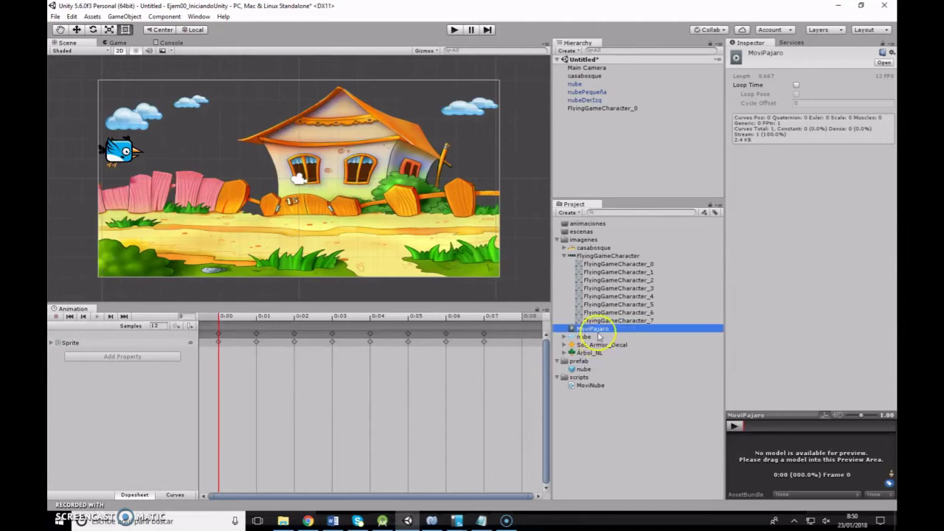
- Move the MoviPajaro clip into the animaciones folder
left_click_drag(600, 334, 592, 231)
left_click_drag(591, 222, 592, 221)
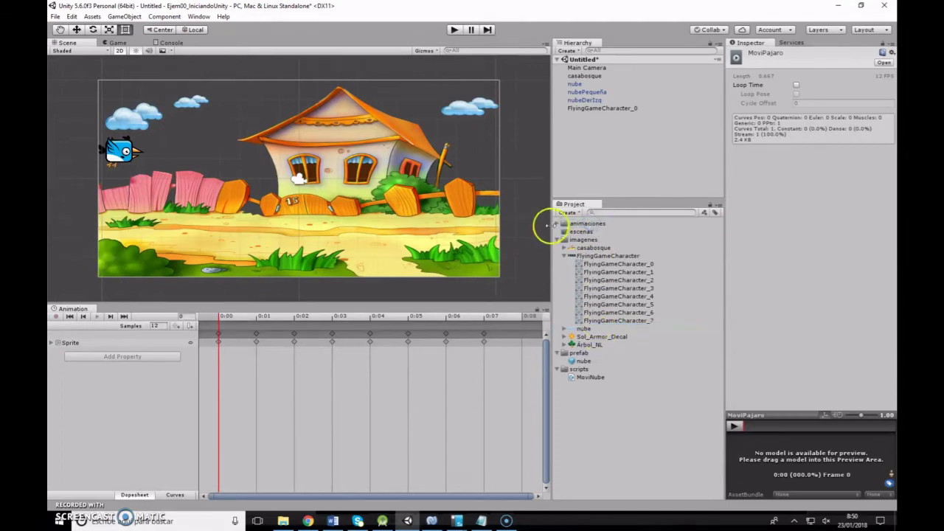
left_click(558, 225)
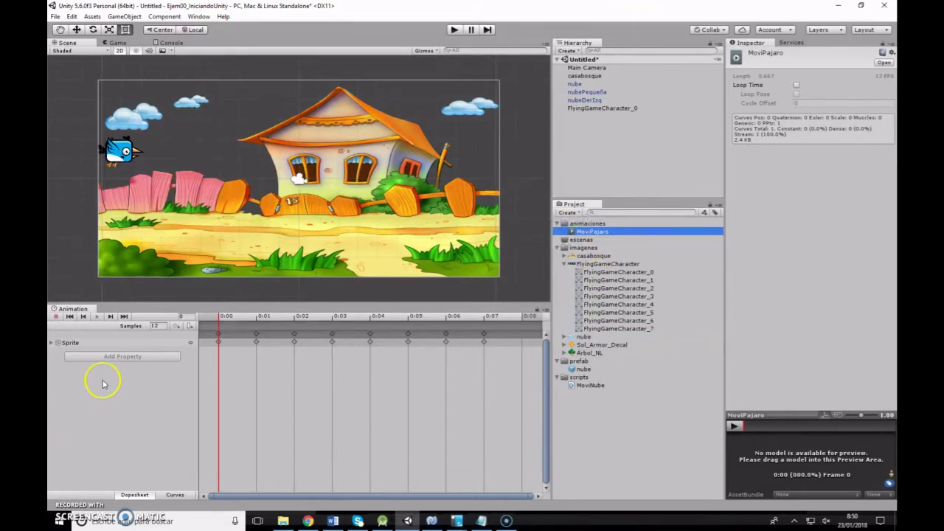
- Expand the clip's Sprite track, then enable Loop Time on MoviPajaro
left_click(164, 376)
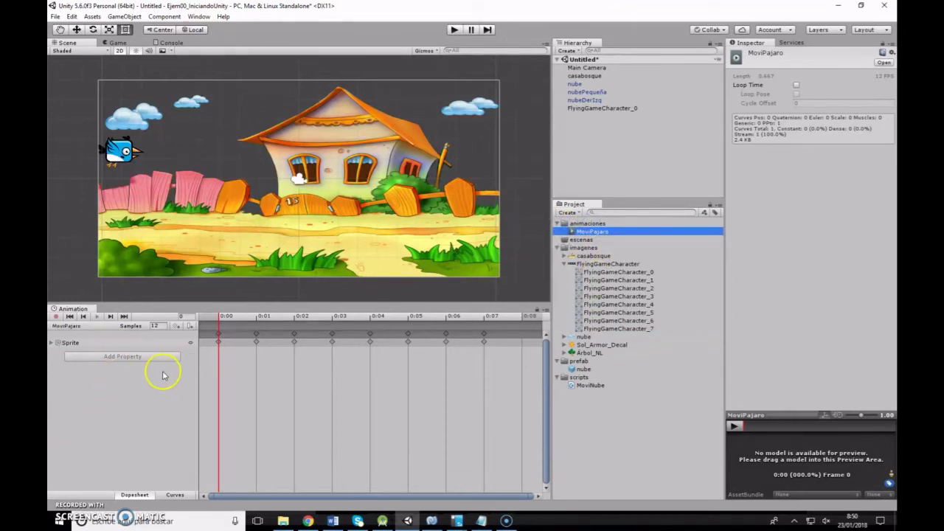
left_click(65, 348)
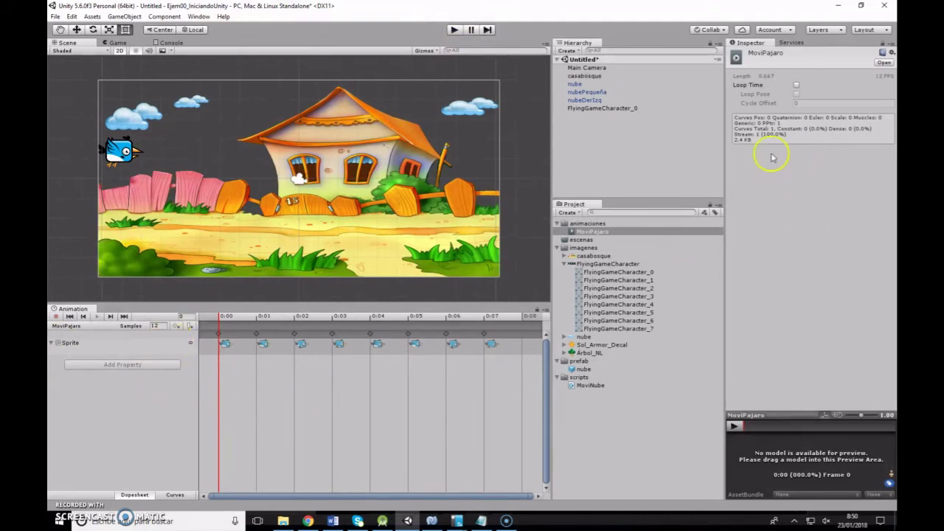
left_click(592, 231)
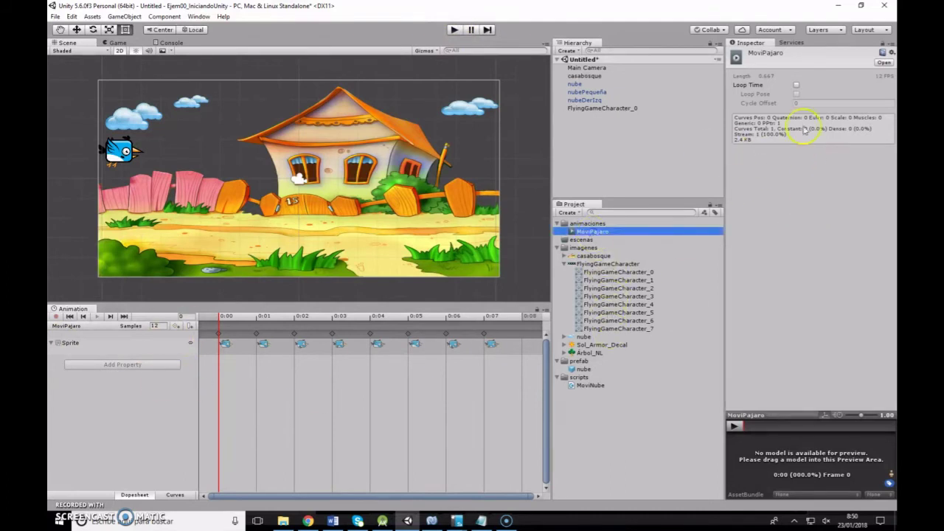
left_click(797, 86)
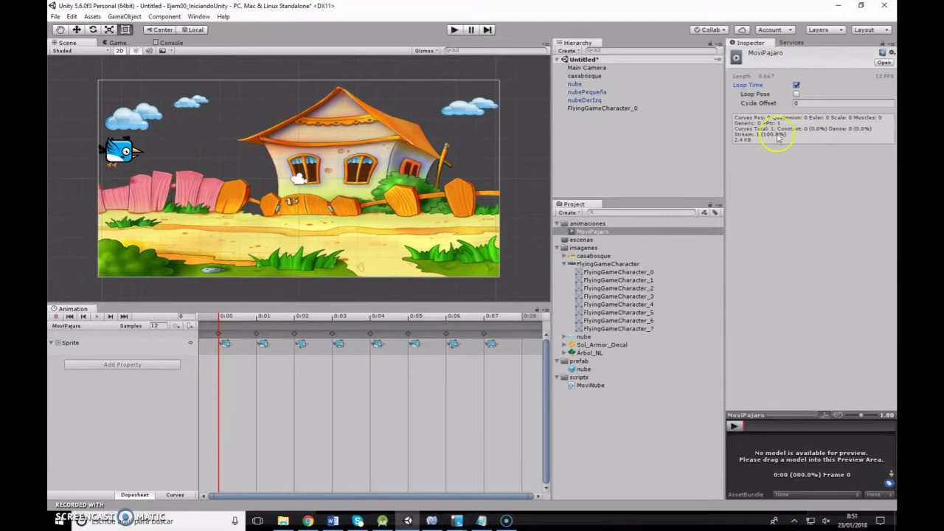
- Step through the eight bird frames, then test-run the scene and reselect MoviPajaro
left_click(642, 329)
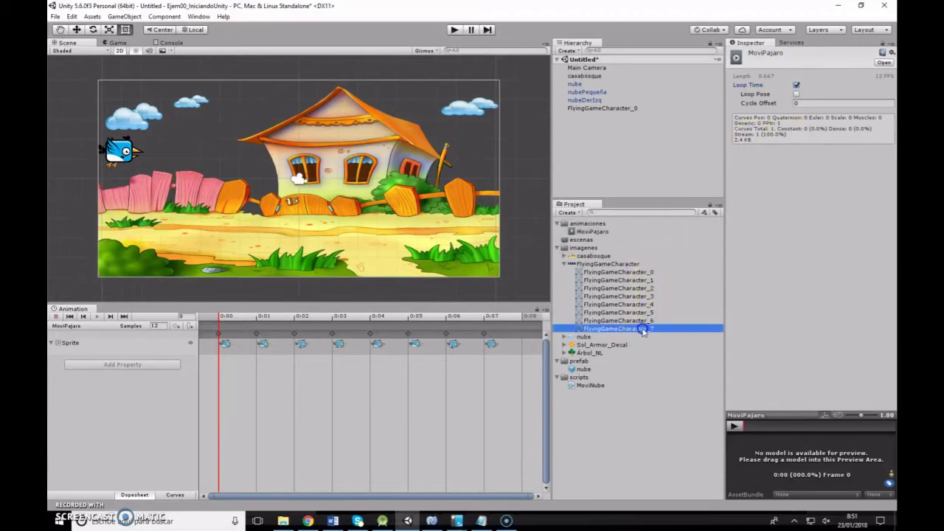
left_click(628, 272)
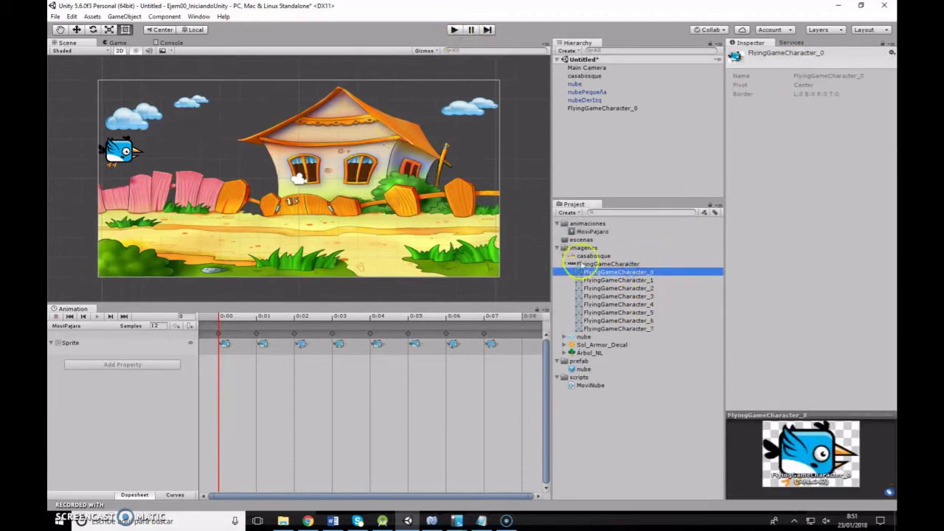
key("Down")
key("Down")
key("Down")
key("Down")
key("Down")
key("Down")
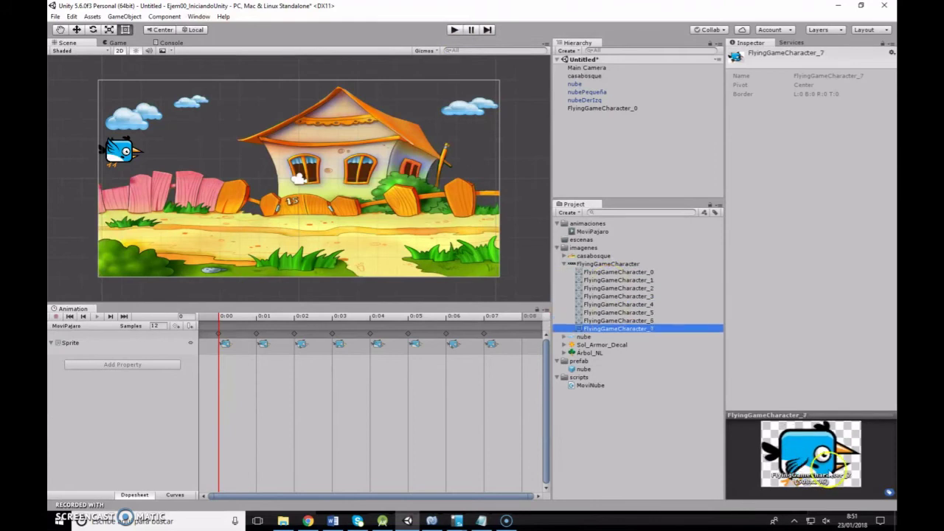
key("Down")
key("Down")
key("Down")
key("Up")
key("Up")
key("Up")
key("Up")
key("Up")
key("Up")
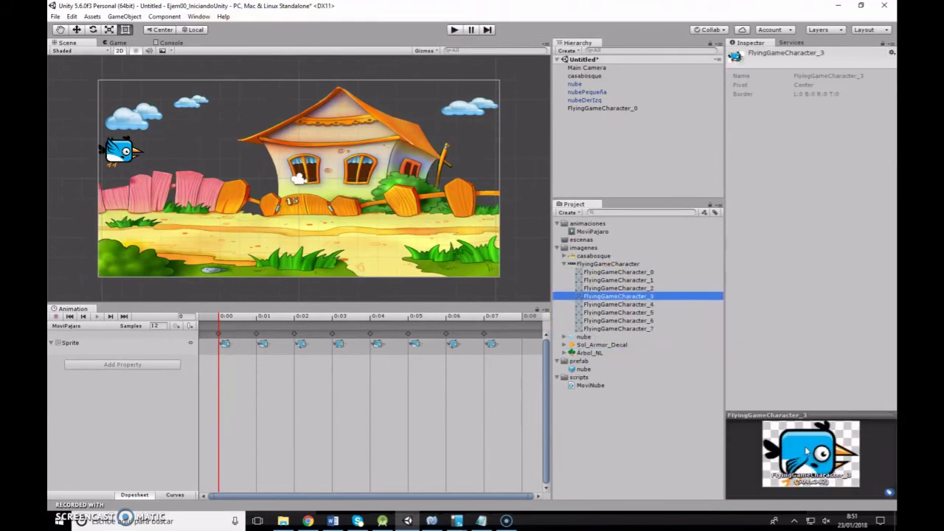
key("Up")
key("Up")
key("Up")
left_click(454, 29)
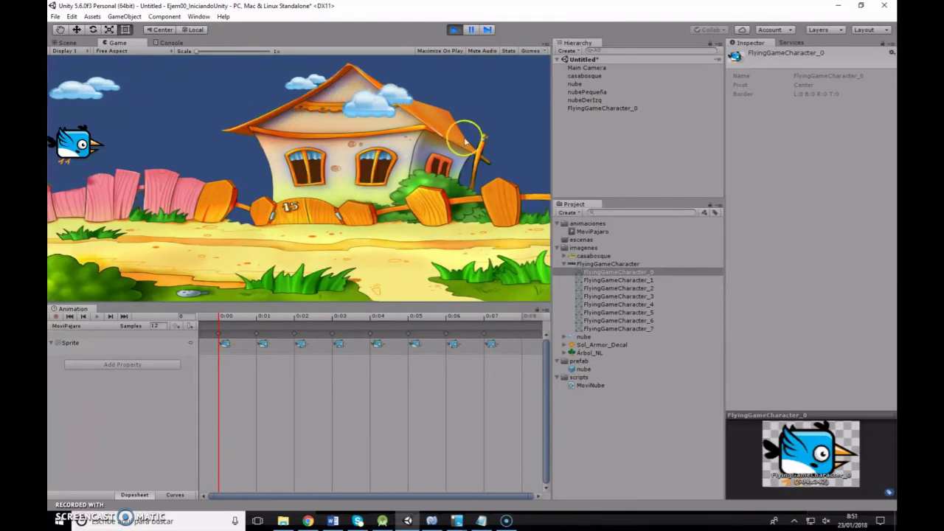
left_click(455, 31)
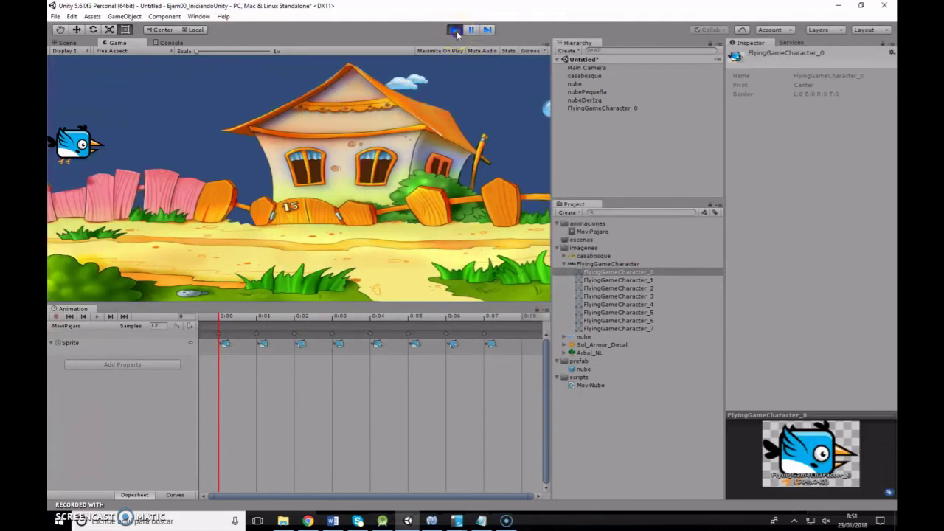
left_click(604, 232)
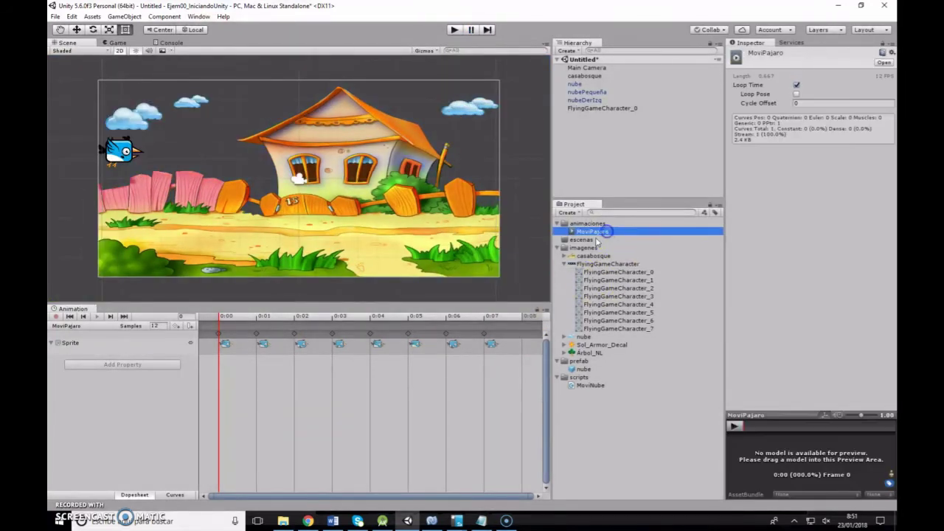
- Rename FlyingGameCharacter_0 to 'pajaro' and drop the MoviPajaro clip onto it
left_click(593, 109)
key("F2")
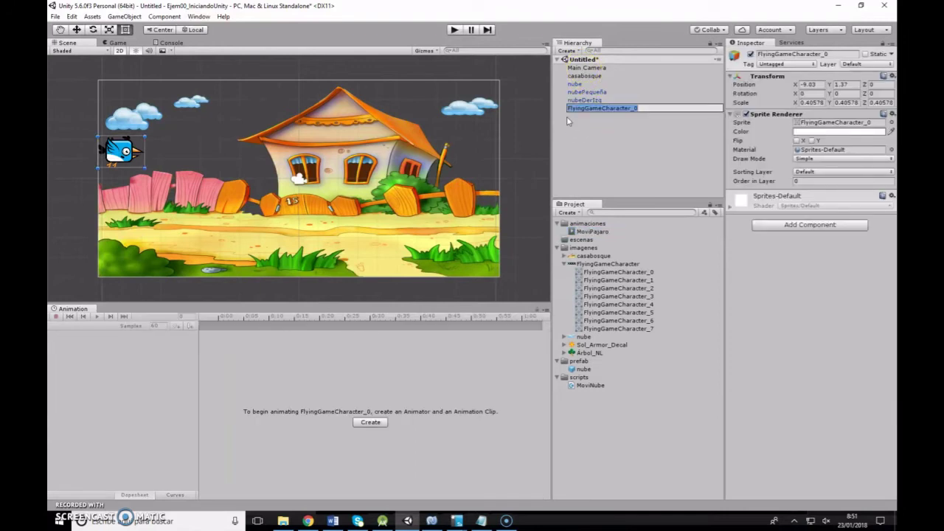
type("pajaro")
key("Return")
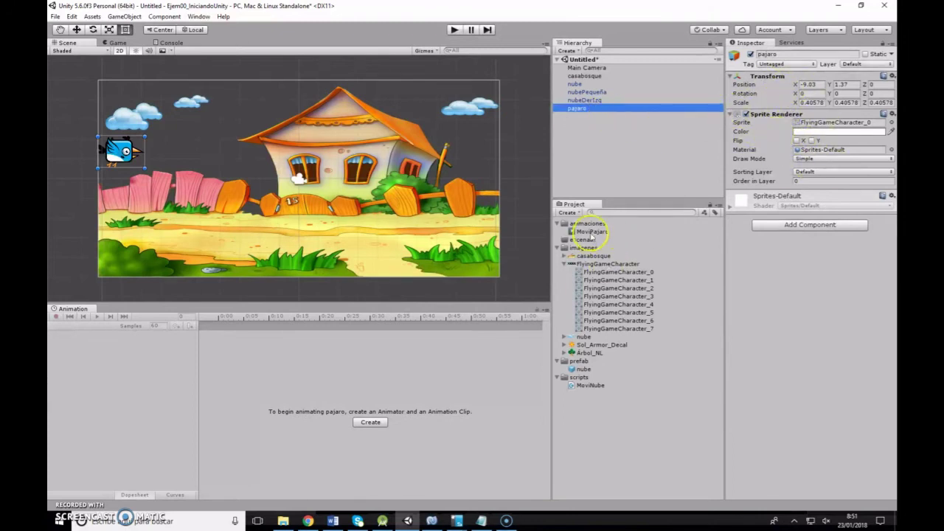
left_click_drag(593, 231, 584, 111)
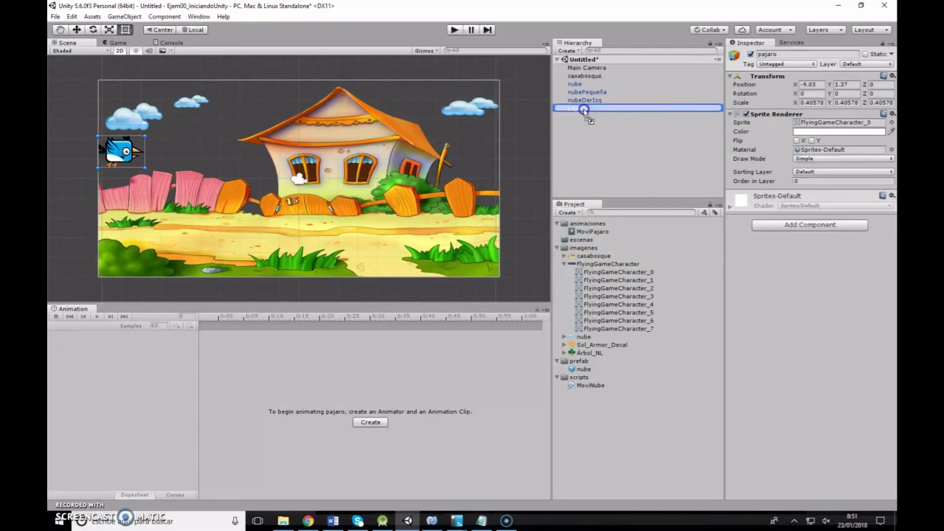
left_click_drag(583, 109, 583, 110)
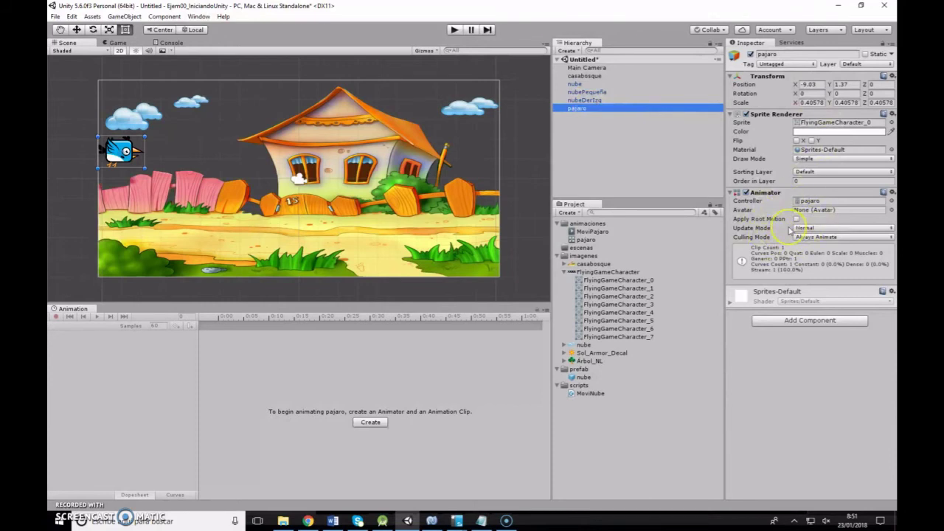
- Raise the MoviPajaro clip's samples from 12 to 60 and preview the faster flapping in play mode
left_click(453, 29)
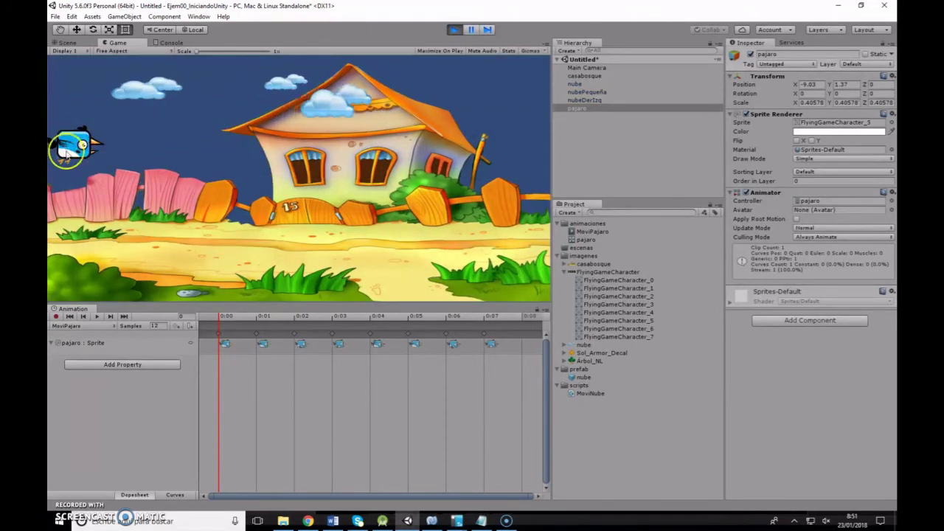
left_click(452, 29)
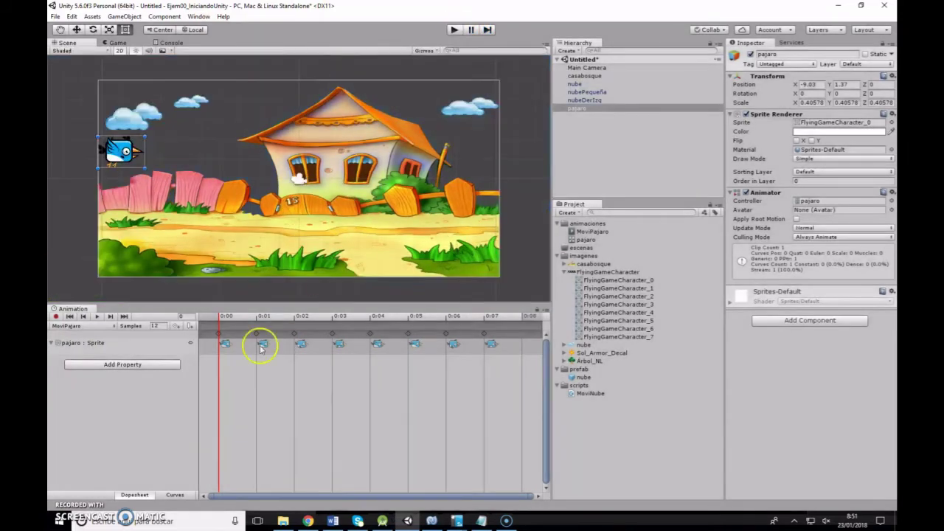
left_click(153, 326)
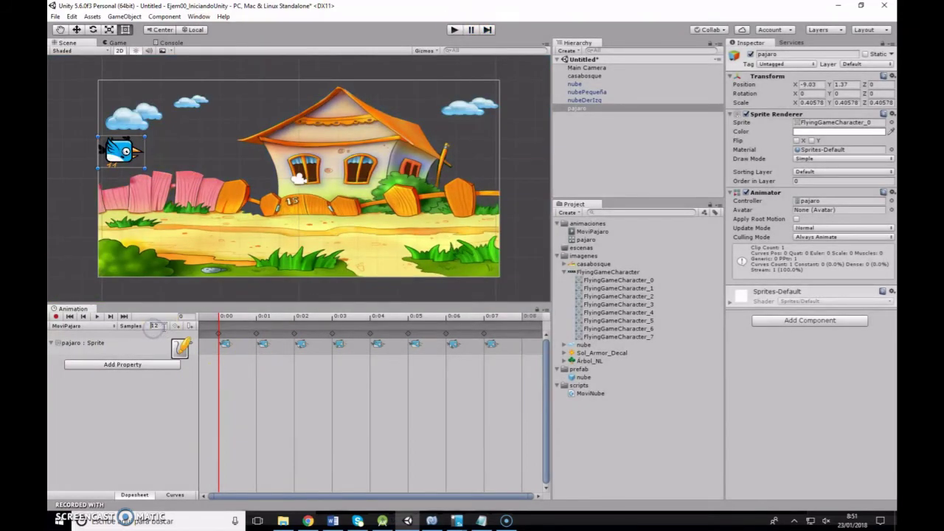
double_click(159, 327)
type("60")
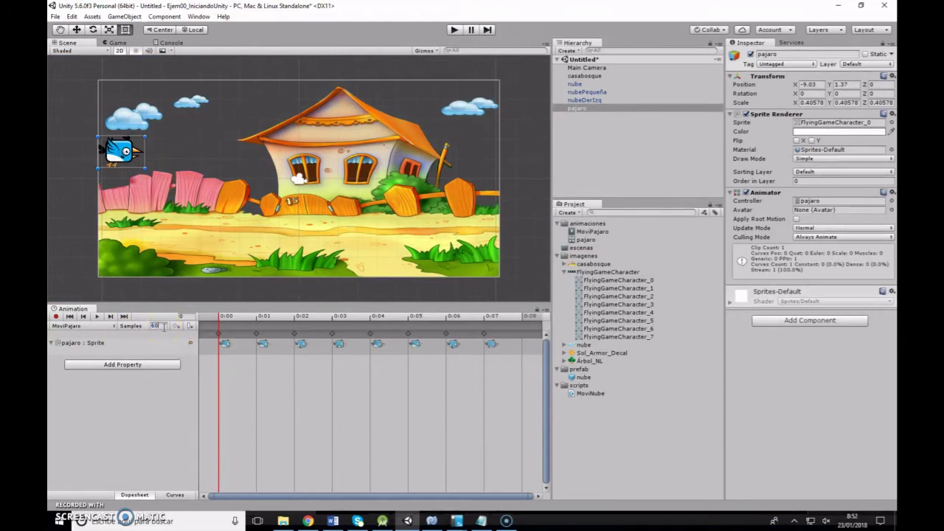
left_click(165, 386)
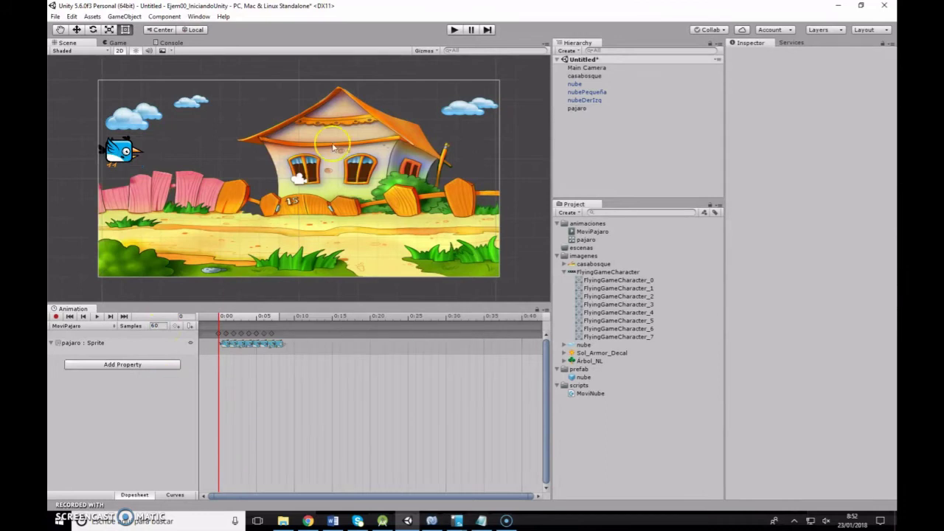
left_click(454, 30)
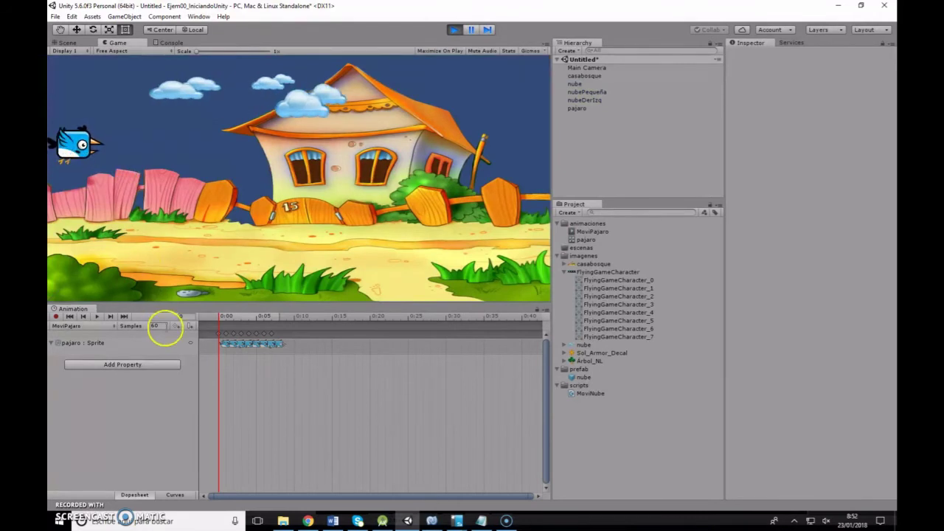
left_click(454, 30)
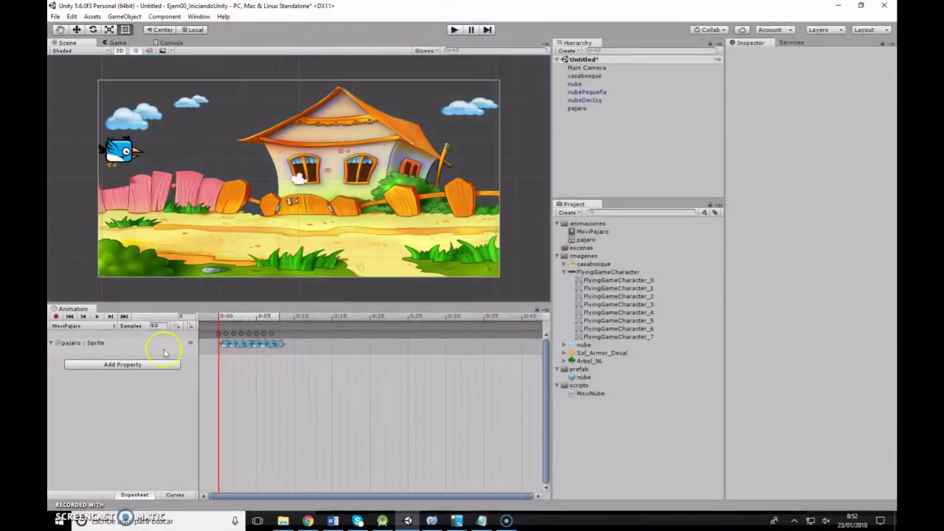
- Try a lower sample rate for the clip during another play-mode preview
left_click(143, 327)
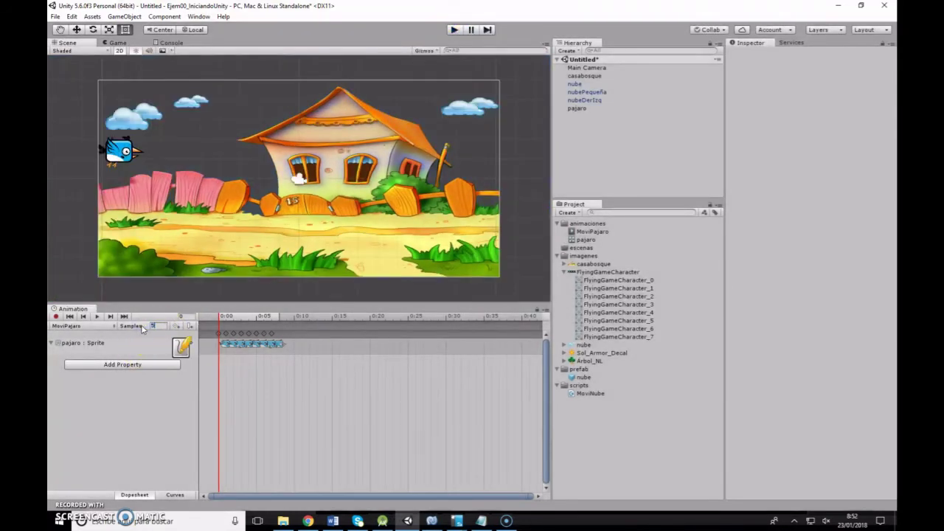
left_click(453, 30)
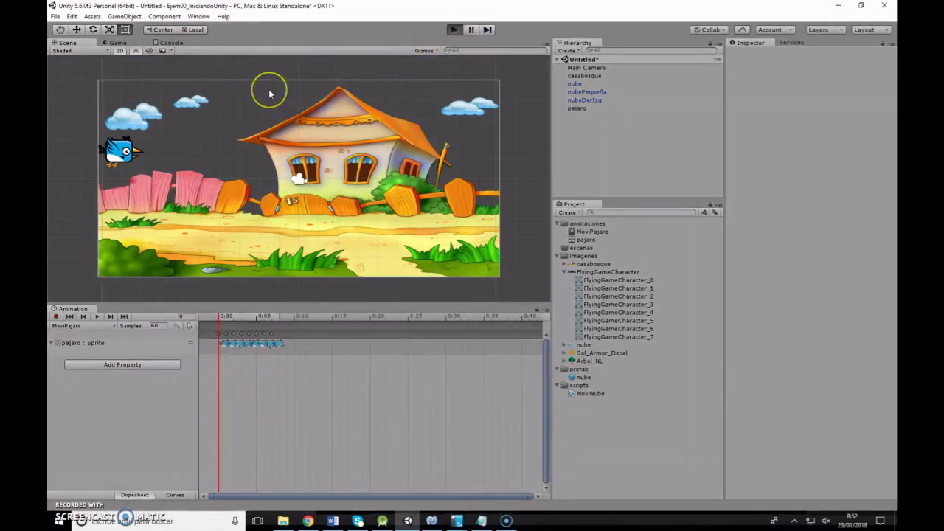
left_click(240, 132)
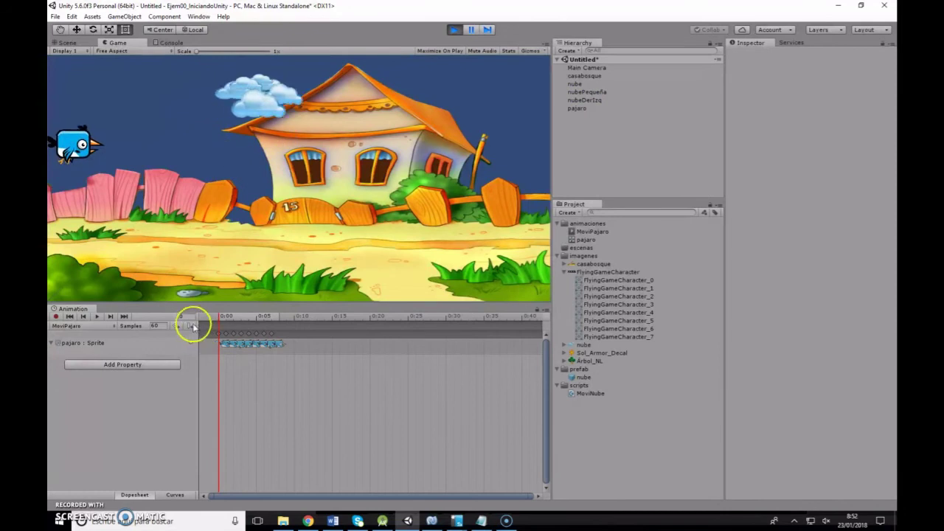
left_click_drag(189, 322, 161, 343)
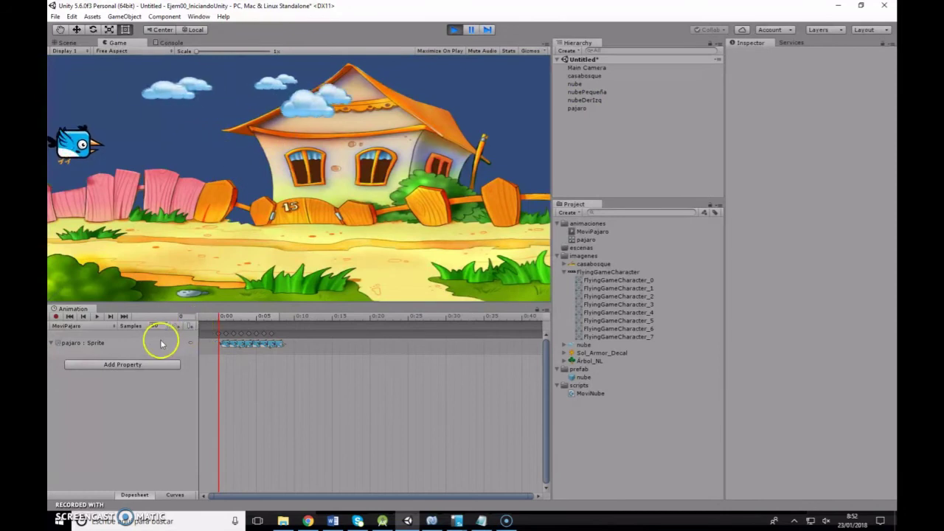
left_click(455, 29)
- Change the MoviPajaro clip's samples to 5, then to 15
left_click(125, 326)
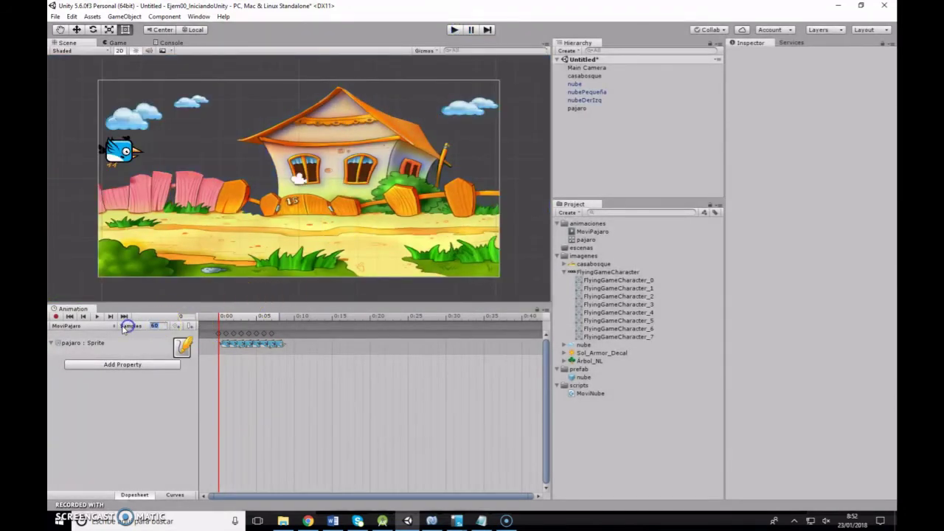
type("5")
key("Return")
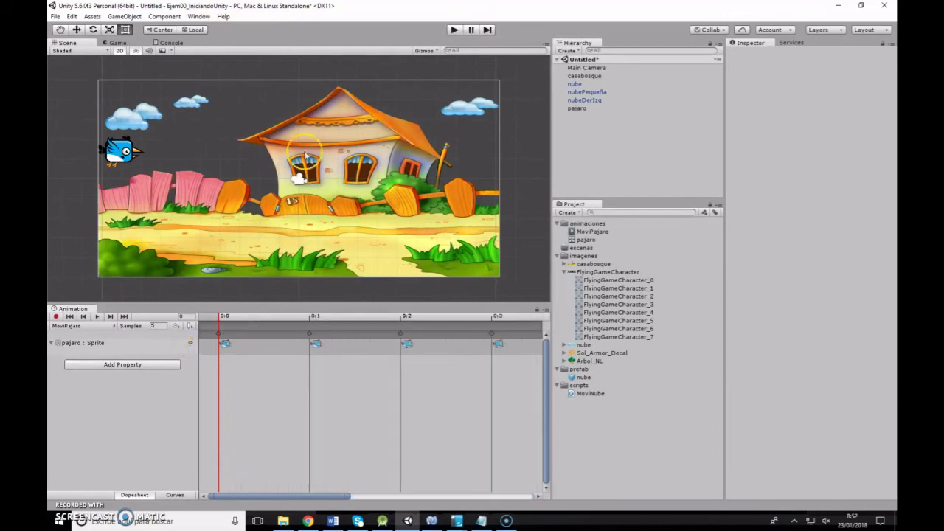
scroll(403, 374, "down", 2)
scroll(401, 373, "down", 2)
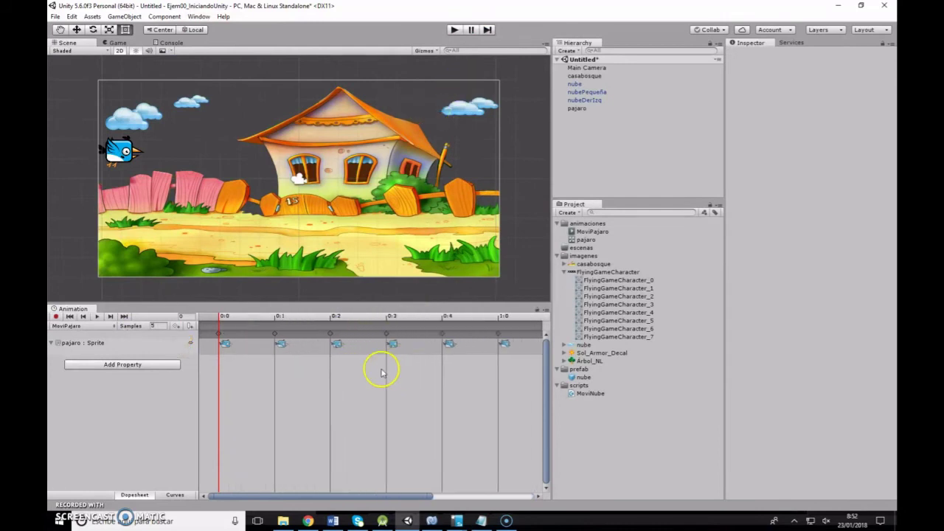
scroll(379, 371, "down", 1)
left_click(148, 328)
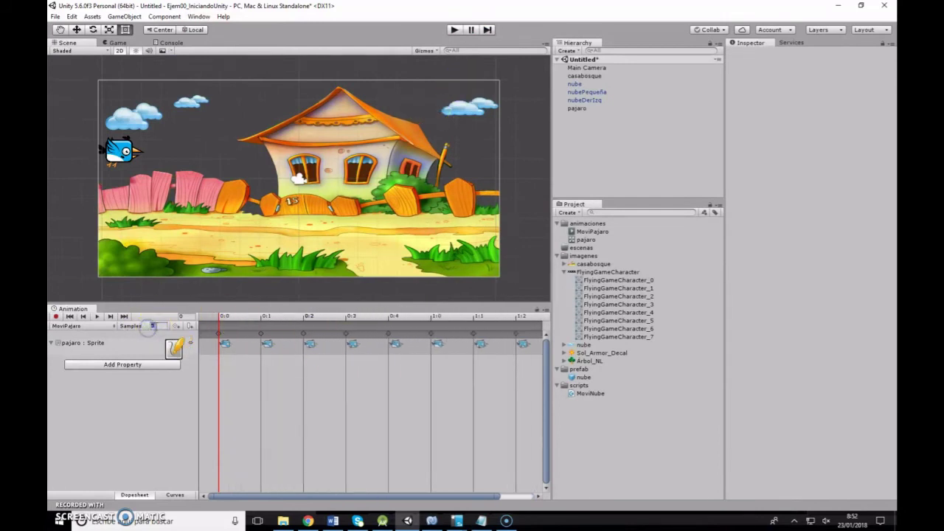
type("15")
left_click(206, 327)
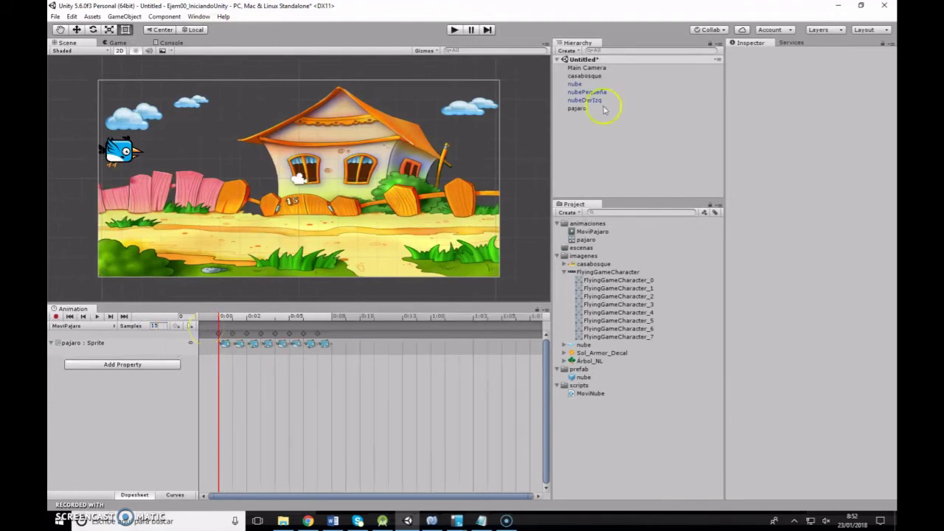
- Run the game to check the 15-sample flapping speed, then stop play mode
left_click(454, 29)
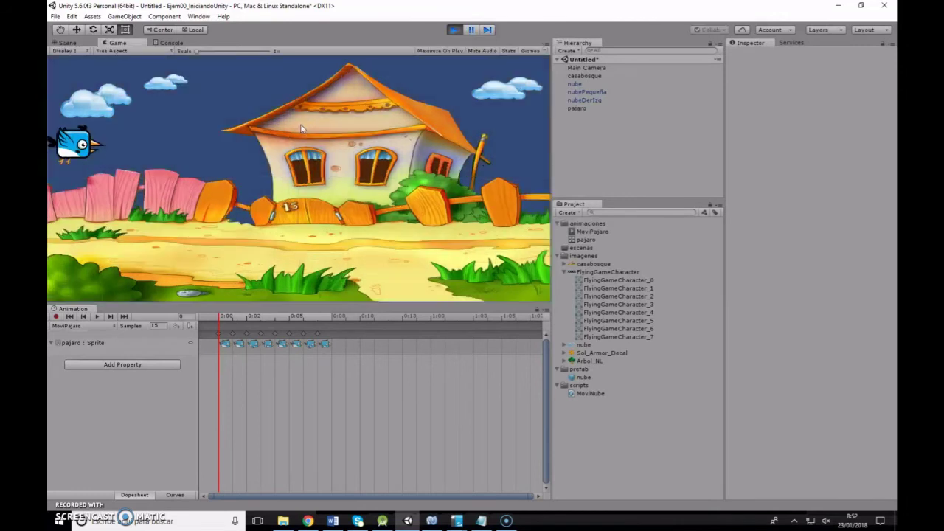
left_click(418, 60)
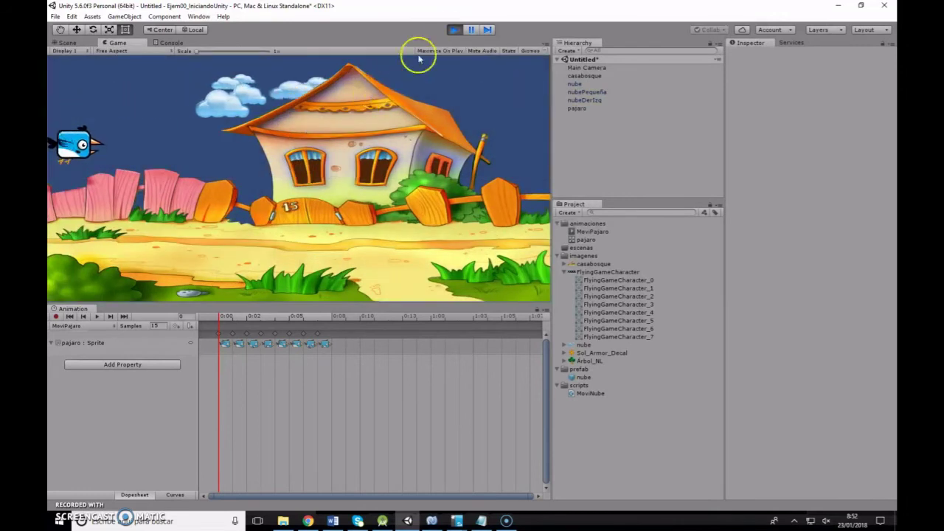
left_click(451, 29)
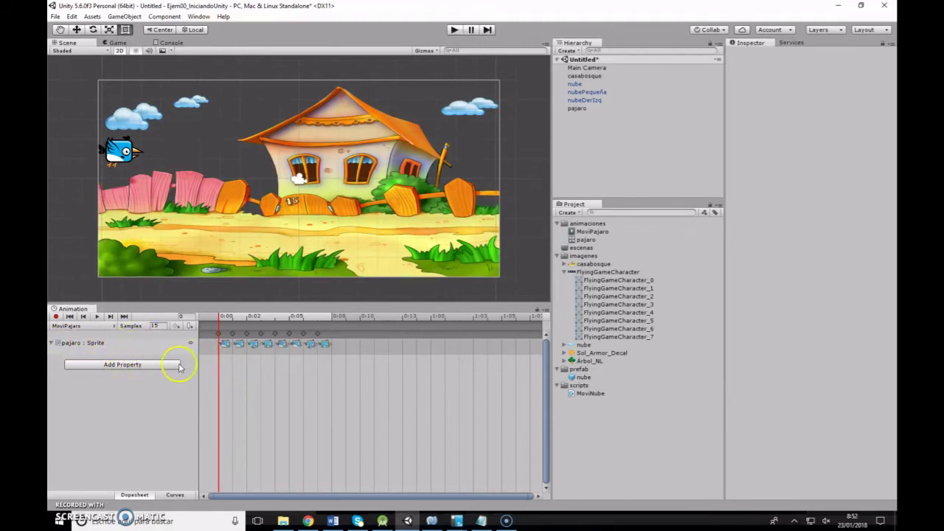
scroll(338, 382, "up", 3)
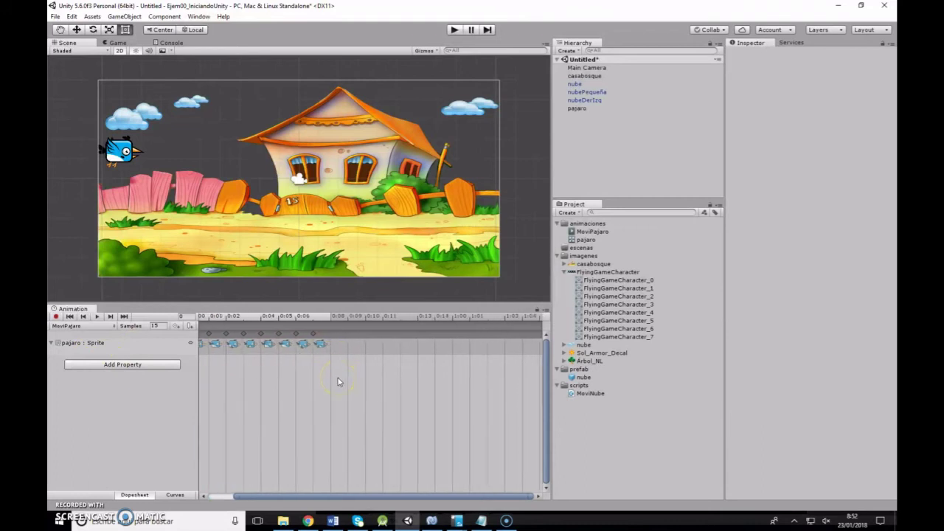
scroll(338, 381, "up", 3)
left_click_drag(324, 495, 256, 499)
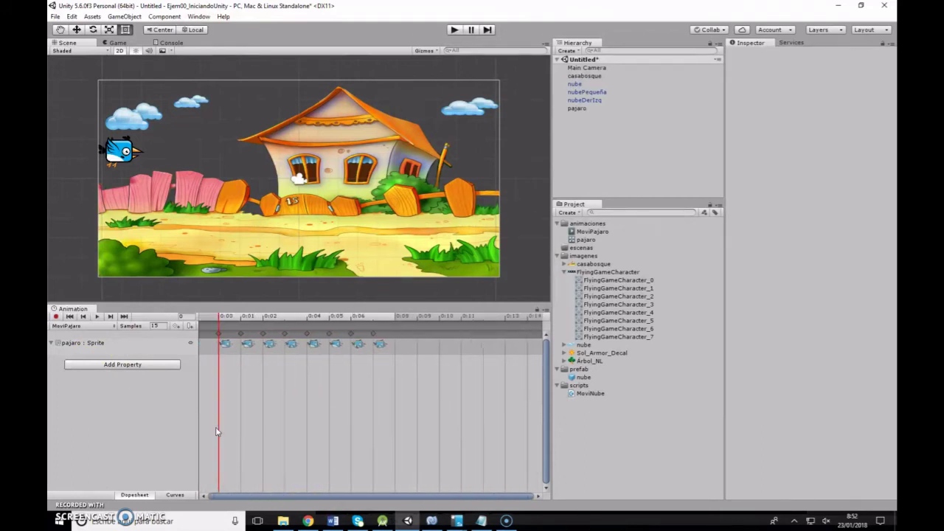
- Add a Transform Position track for pajaro to the MoviPajaro clip via Add Property
left_click(115, 364)
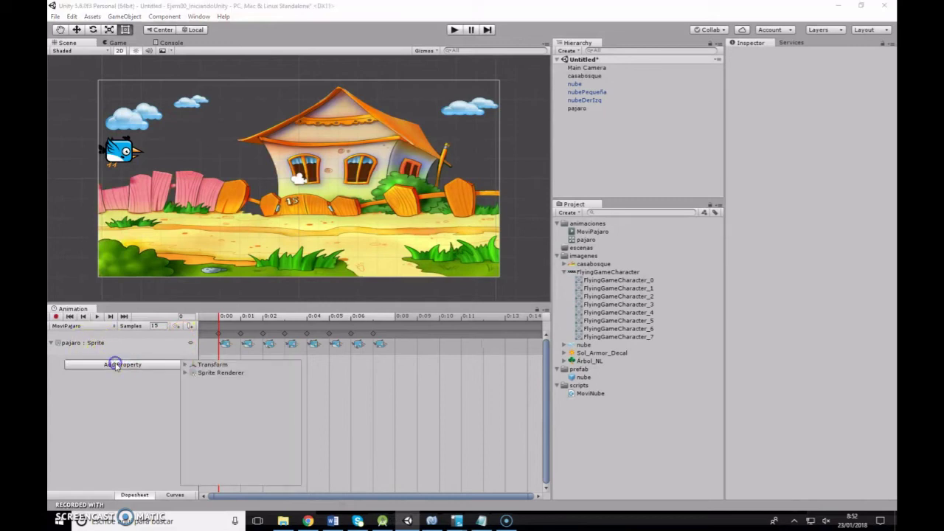
left_click(191, 365)
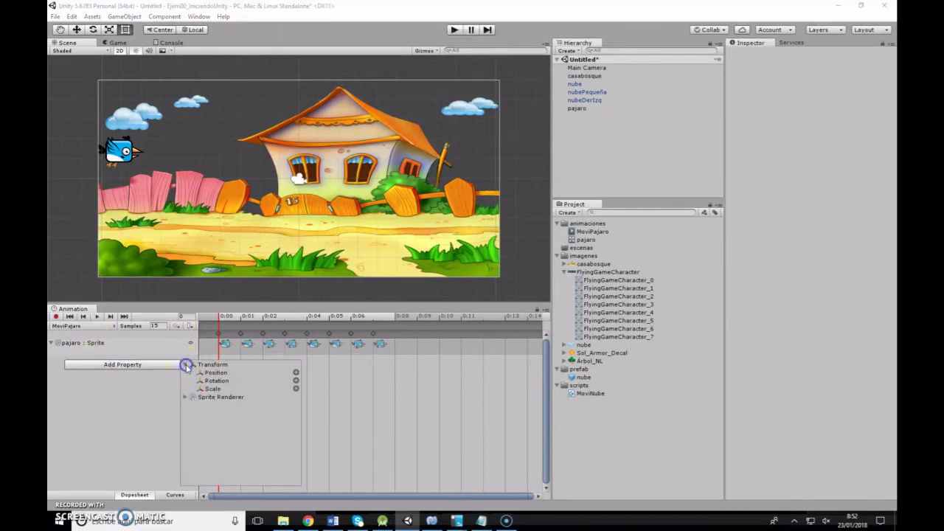
left_click(185, 397)
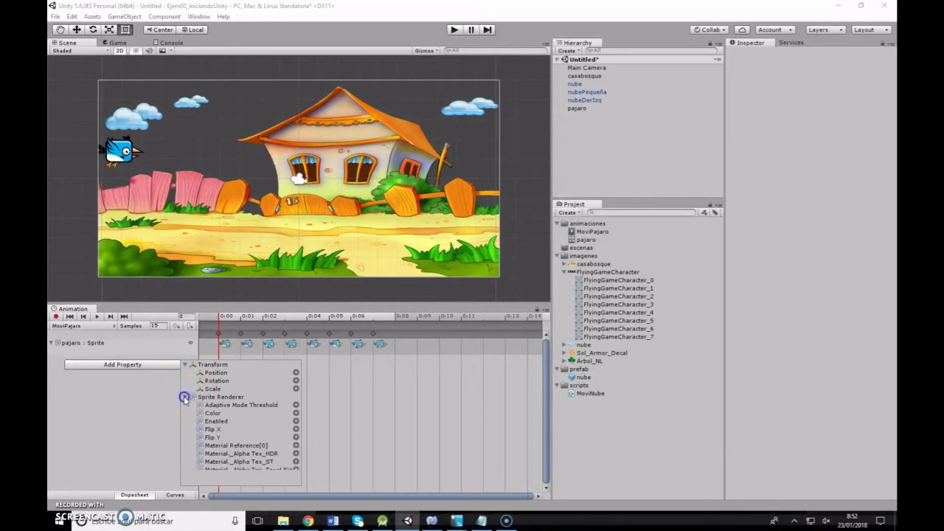
scroll(266, 448, "down", 3)
scroll(258, 439, "up", 3)
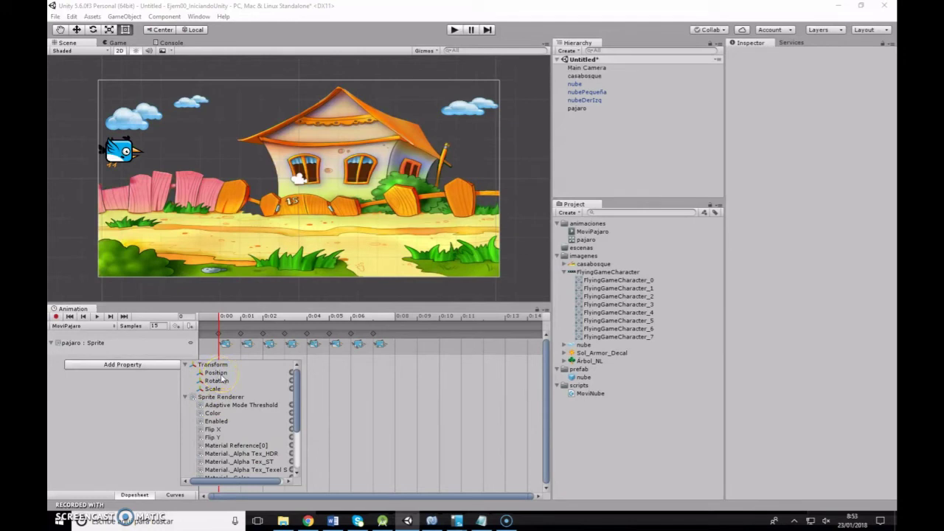
left_click(291, 373)
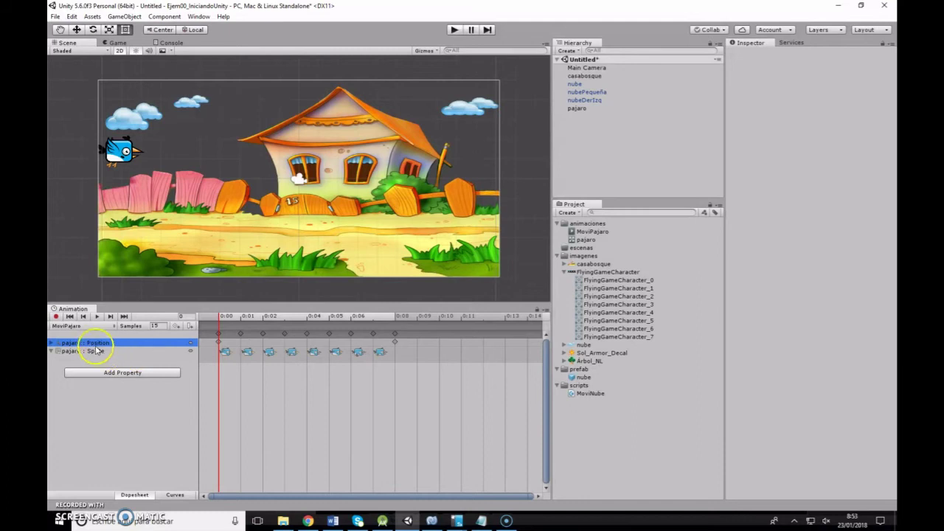
- Expand pajaro : Position into x -9.03, y 1.37, z 0 rows and inspect the first sprite keyframes
left_click(52, 344)
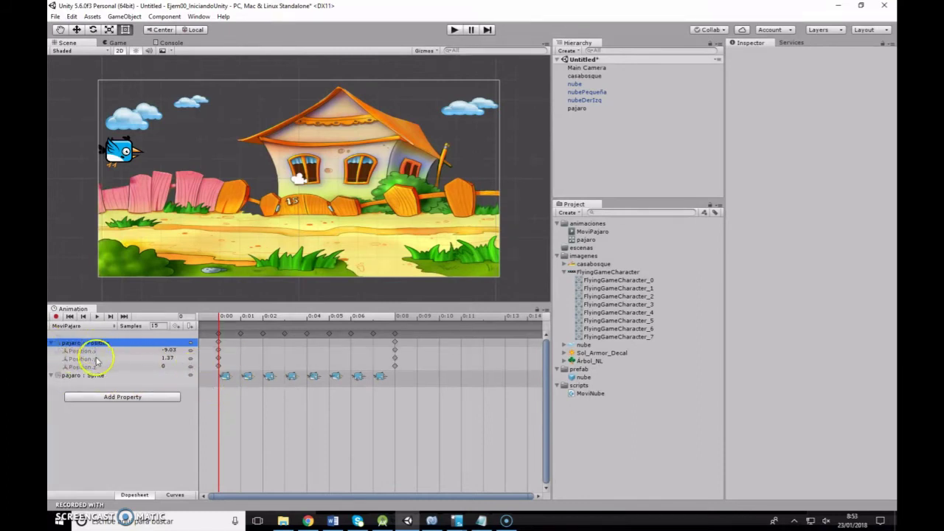
left_click(225, 377)
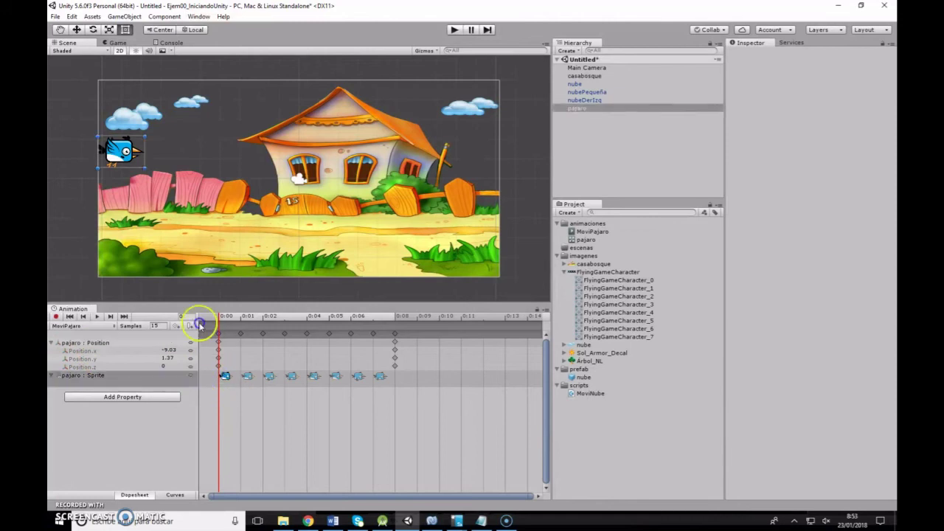
left_click(248, 376)
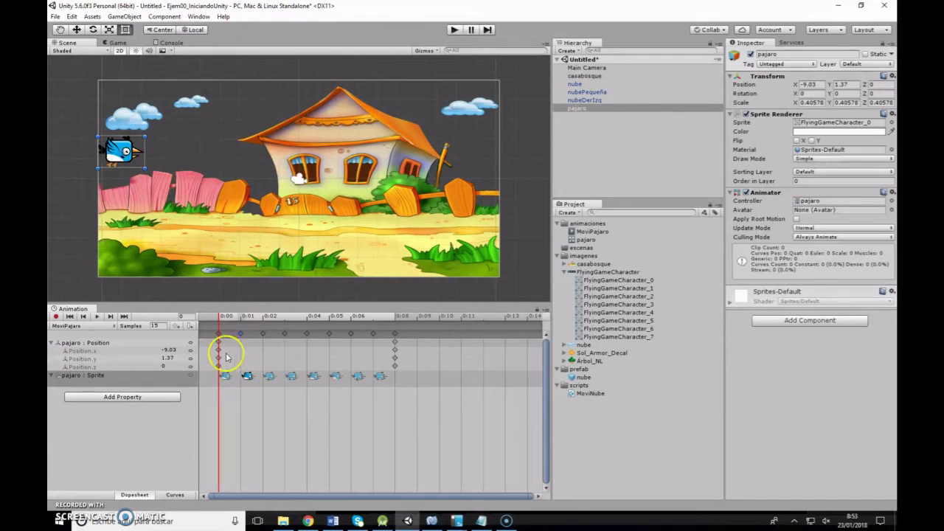
left_click(225, 374)
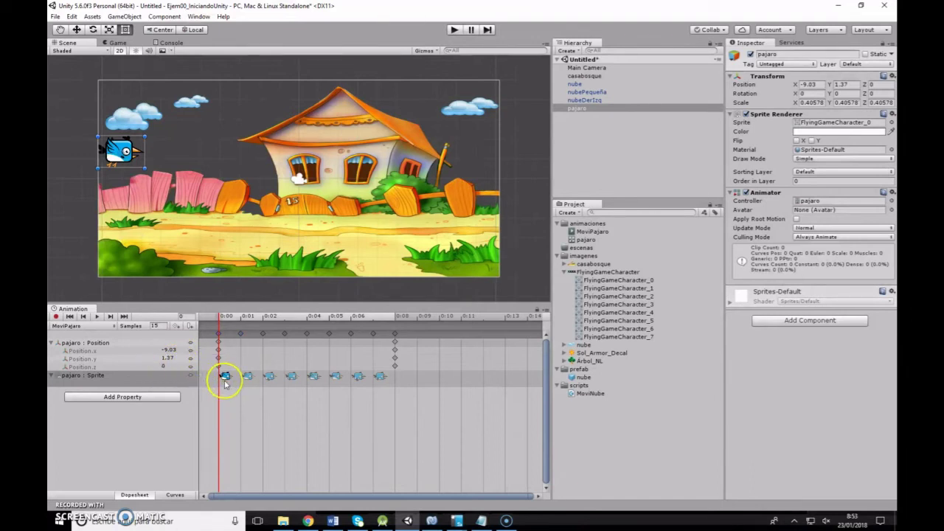
left_click(246, 377)
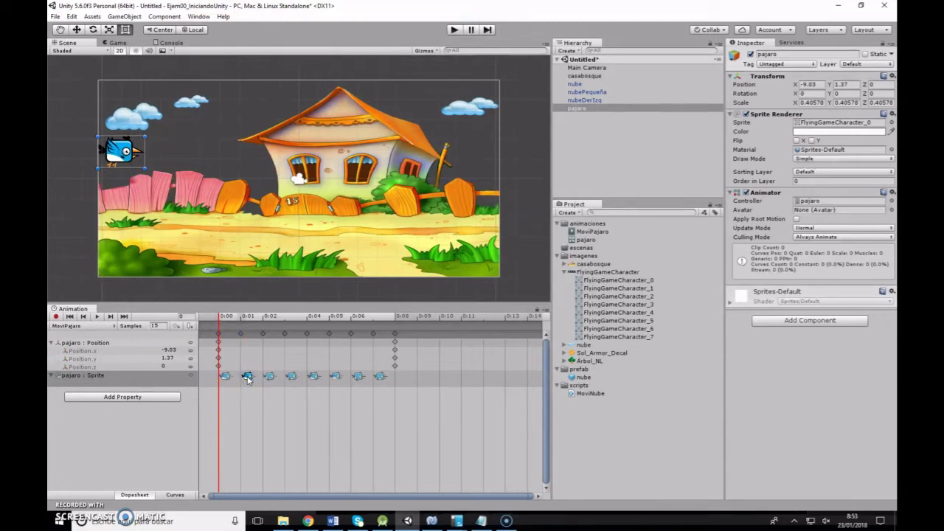
- Set the bird's Position y to 1.45, 1.8 and 1.1 on the first flight frames
left_click(171, 358)
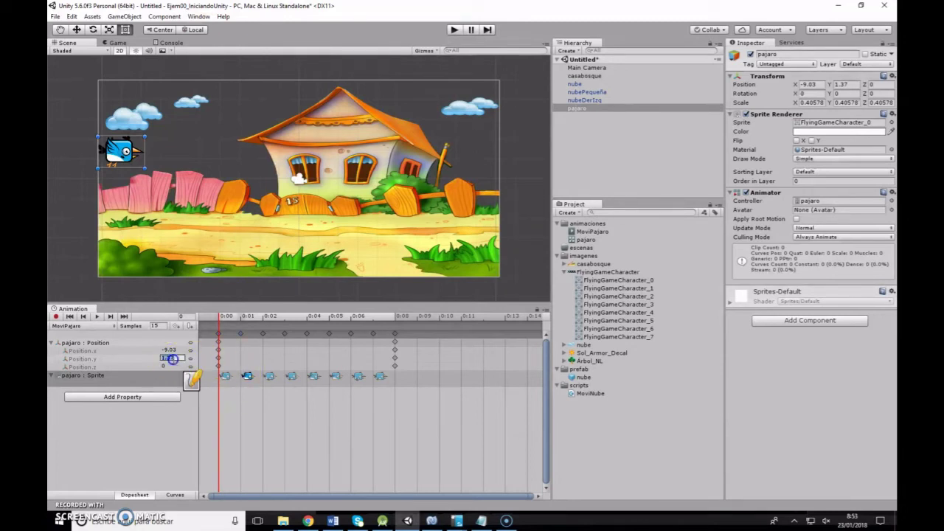
type("1.45")
key("Return")
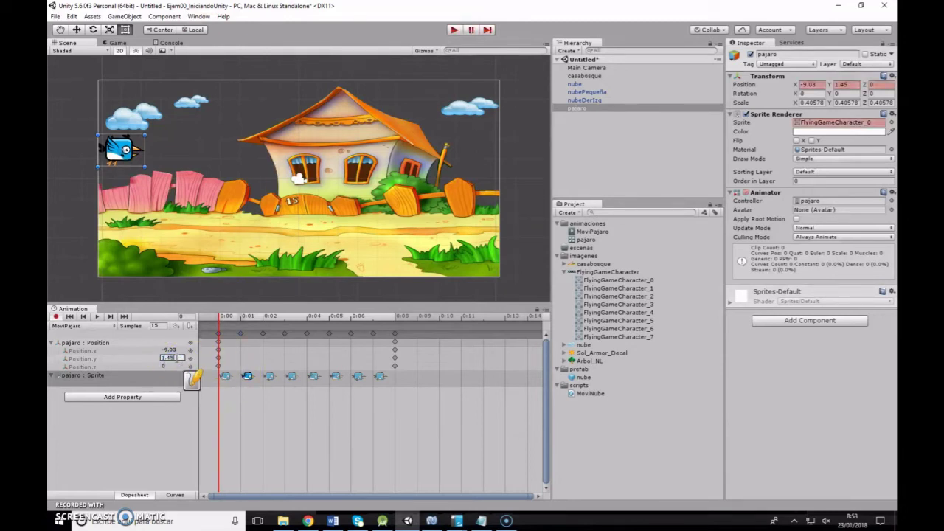
left_click(247, 376)
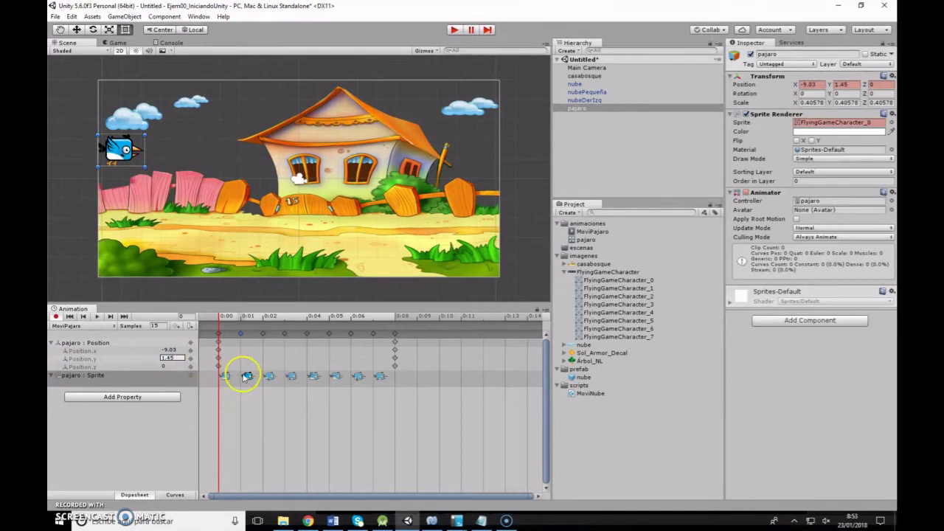
left_click(270, 377)
left_click(173, 359)
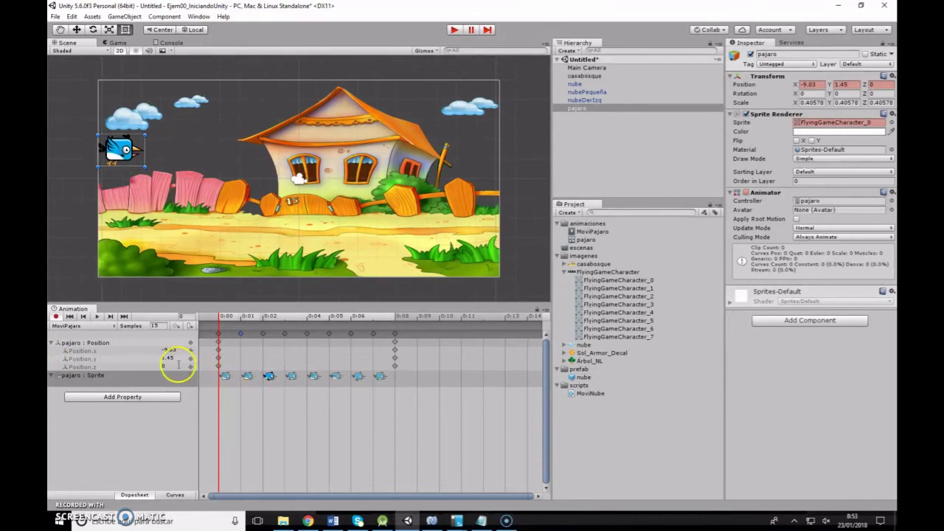
type("1.8")
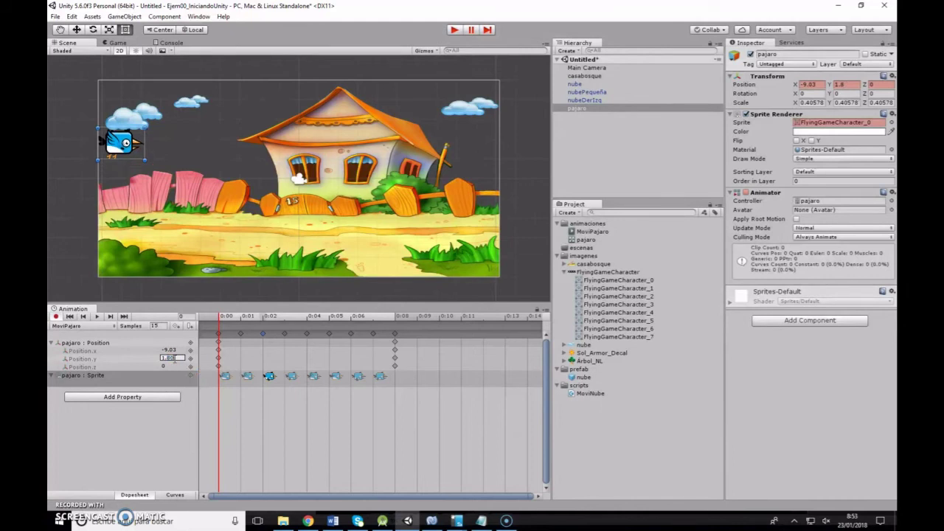
left_click(292, 376)
left_click(187, 377)
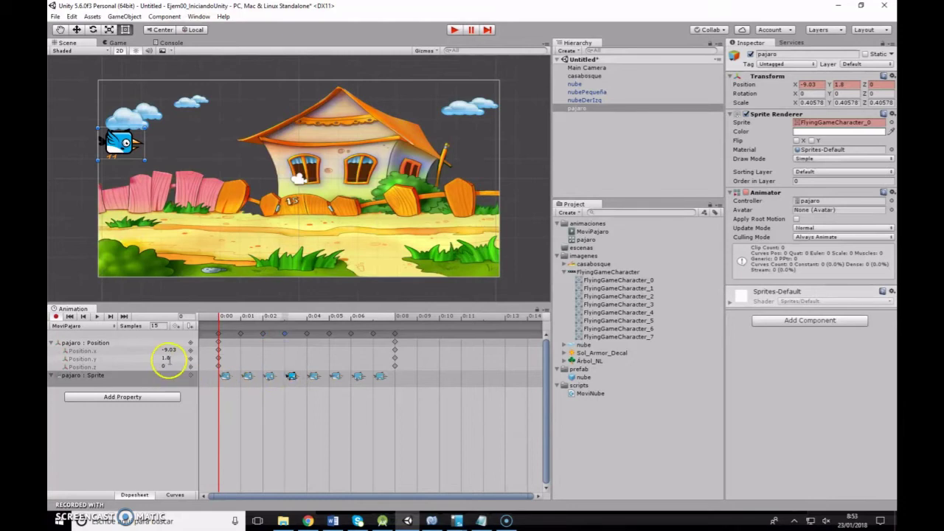
left_click(169, 360)
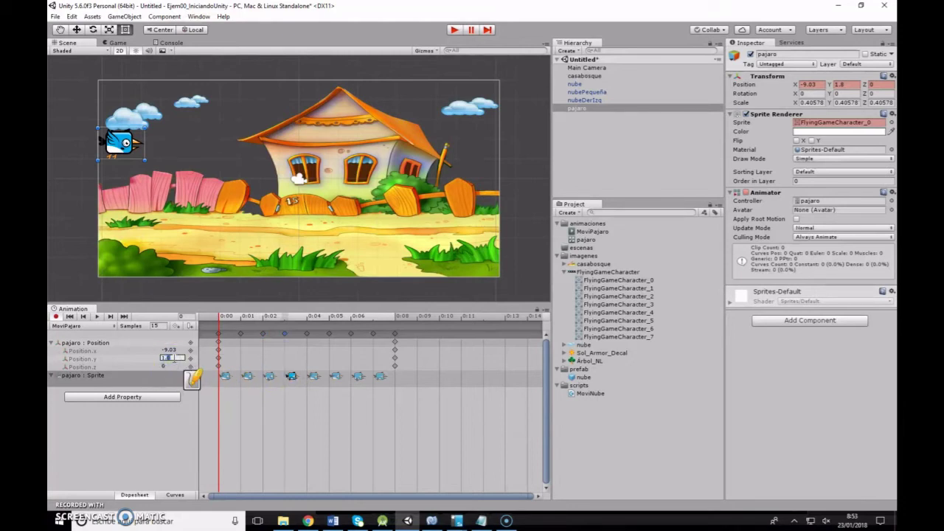
type("1.1")
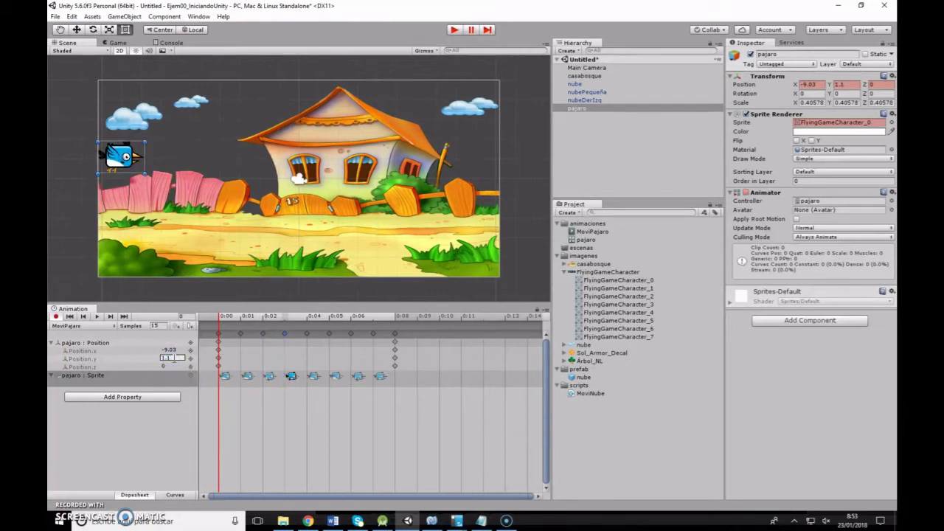
- Set Position y to 1.2, 1.3, 1.4 and 1.7 on the remaining frames, then play the scene
left_click(315, 377)
left_click(179, 359)
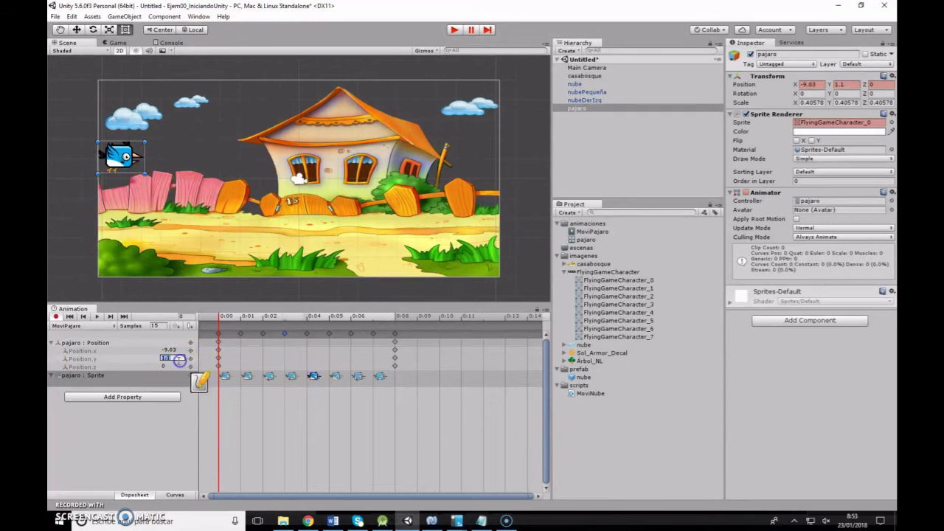
type("1.2")
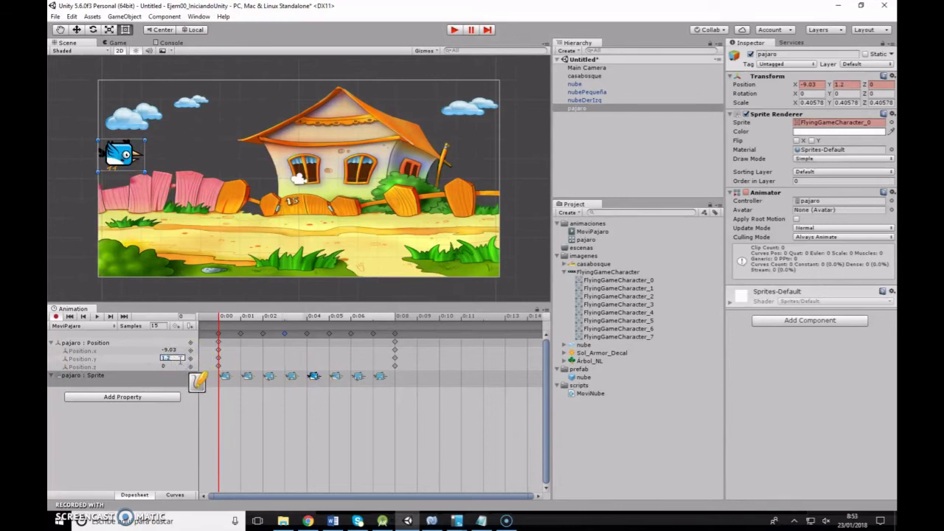
left_click(344, 381)
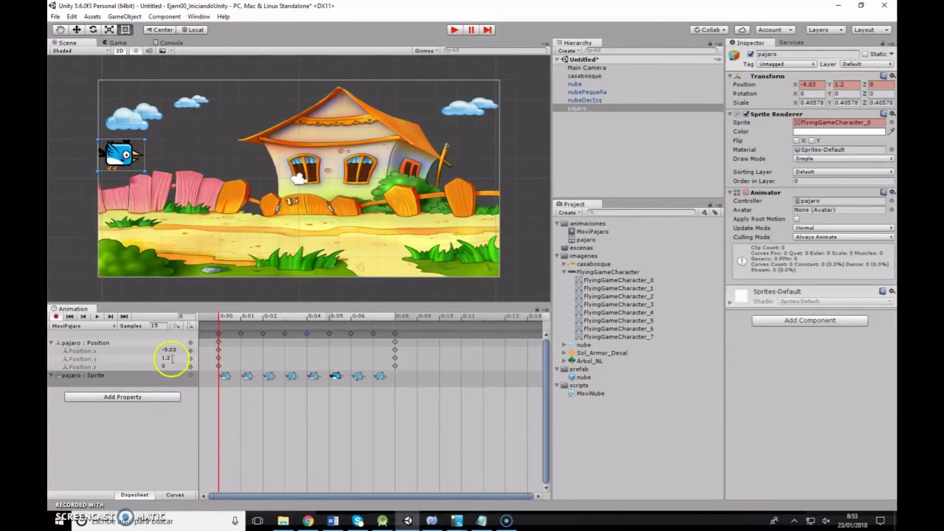
left_click(171, 358)
type("1.3")
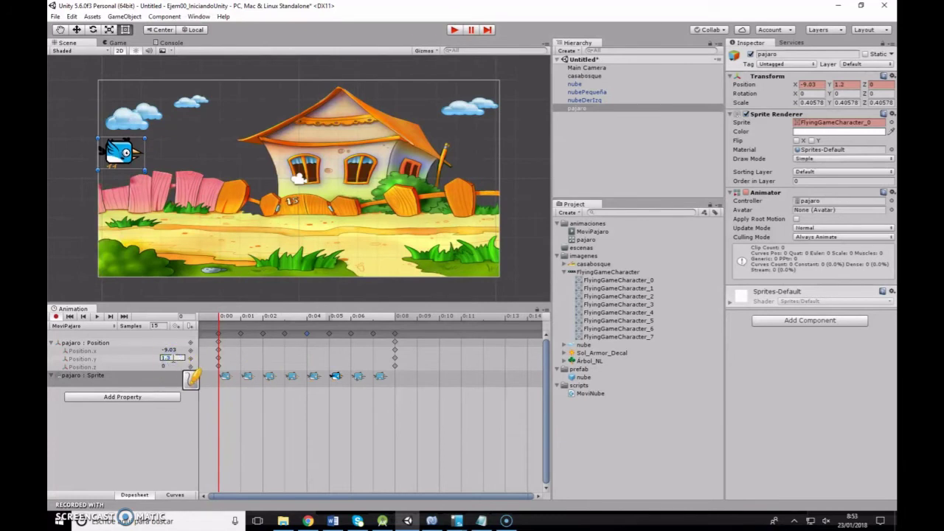
left_click(358, 378)
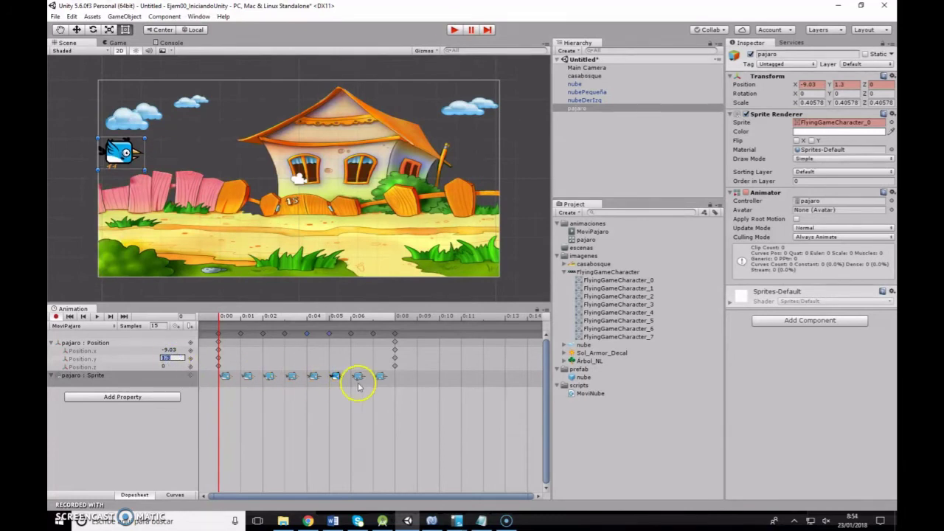
left_click(175, 358)
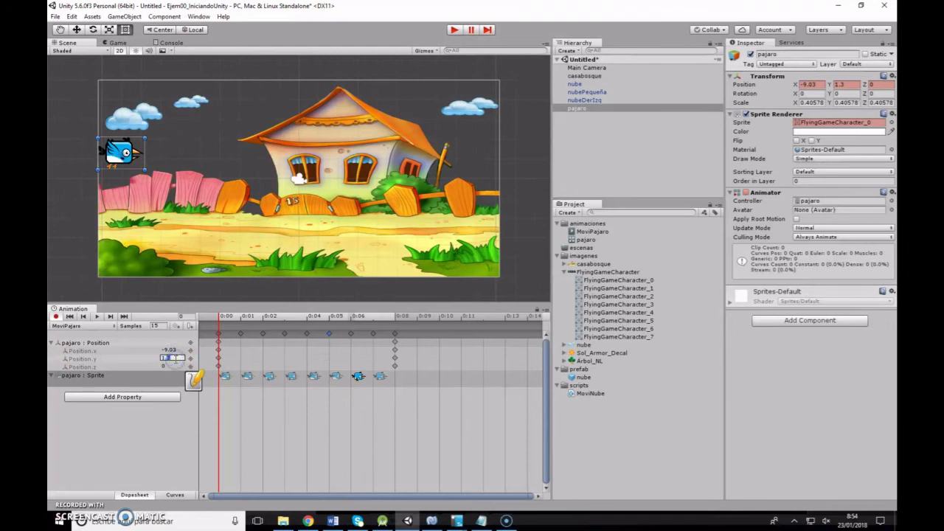
type("1.4")
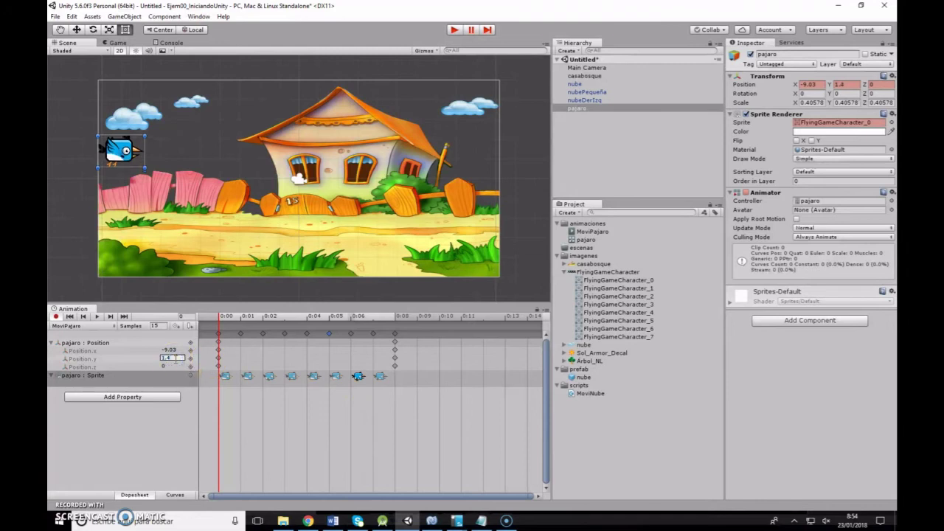
left_click(380, 376)
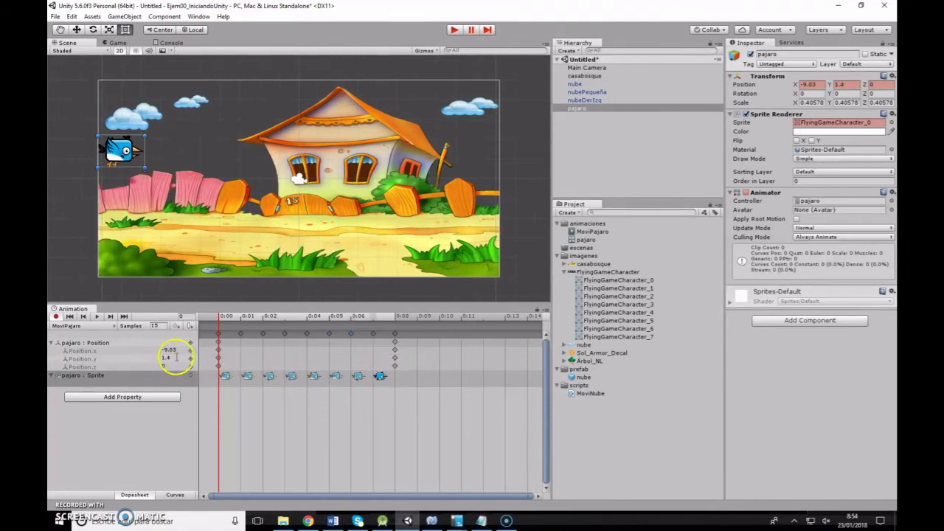
left_click(173, 358)
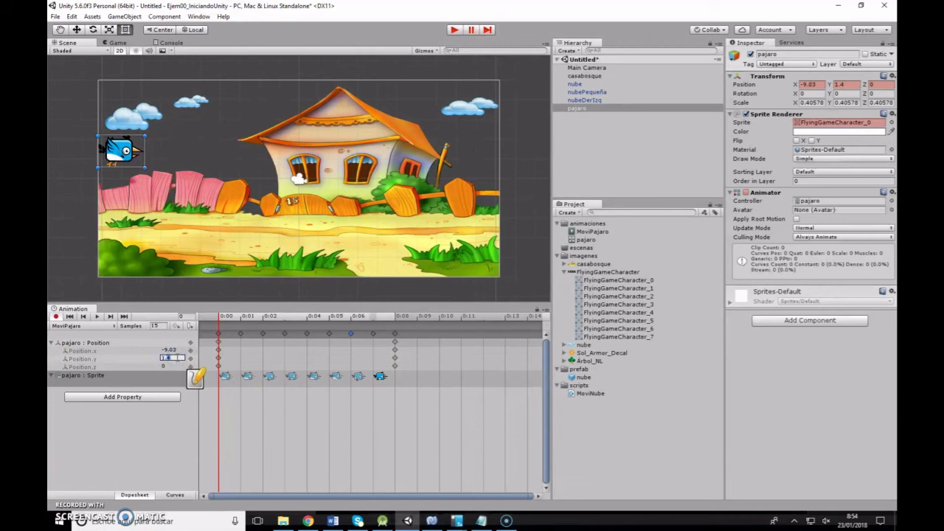
type("1.7")
left_click(453, 31)
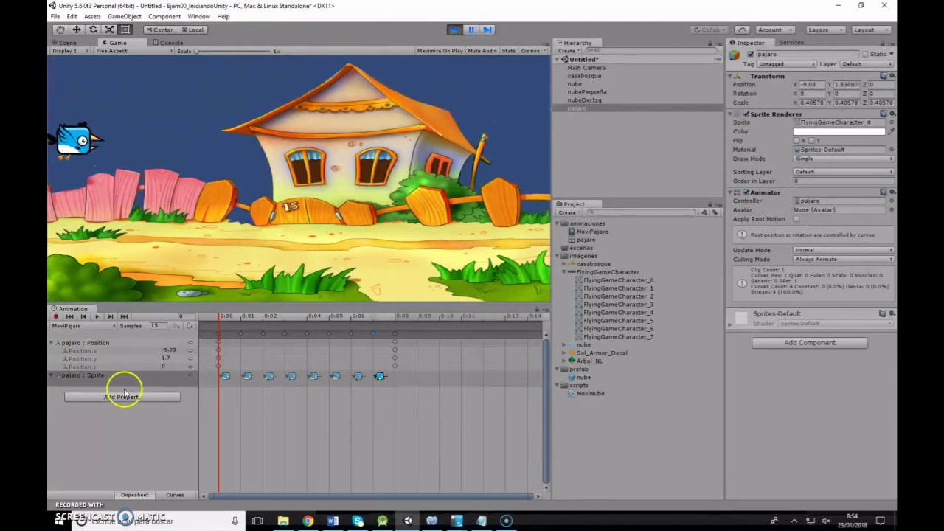
left_click(454, 30)
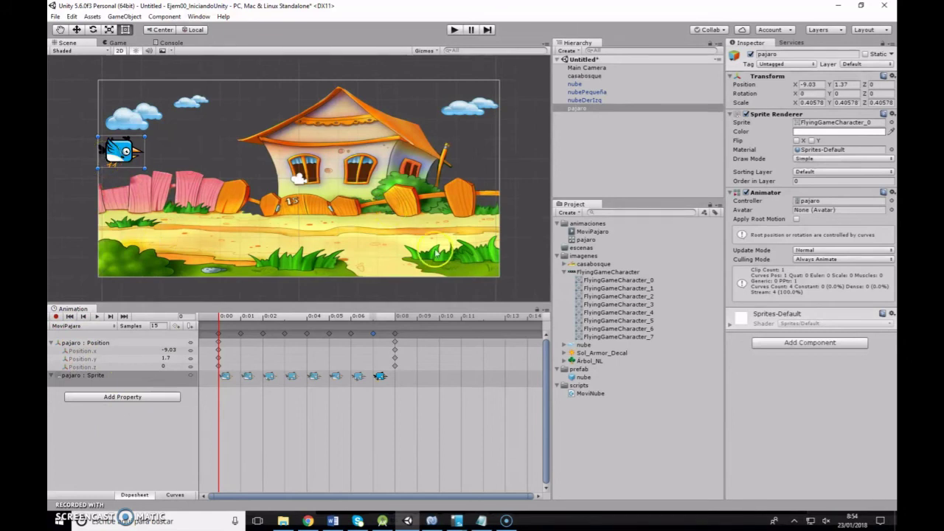
- Add the Sol_Armor_Decal sun with Order in Layer 1, placed top-right beside the cloud
left_click_drag(602, 357, 599, 189)
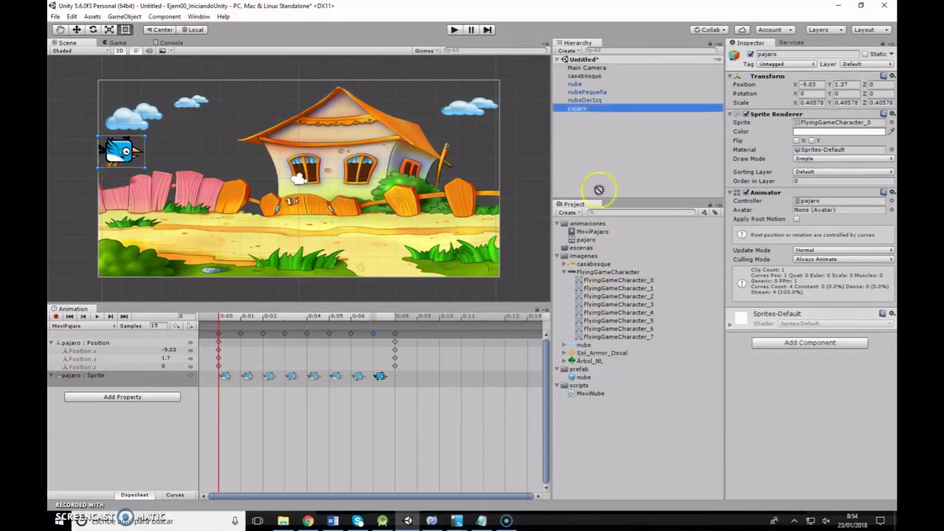
left_click_drag(584, 122, 583, 121)
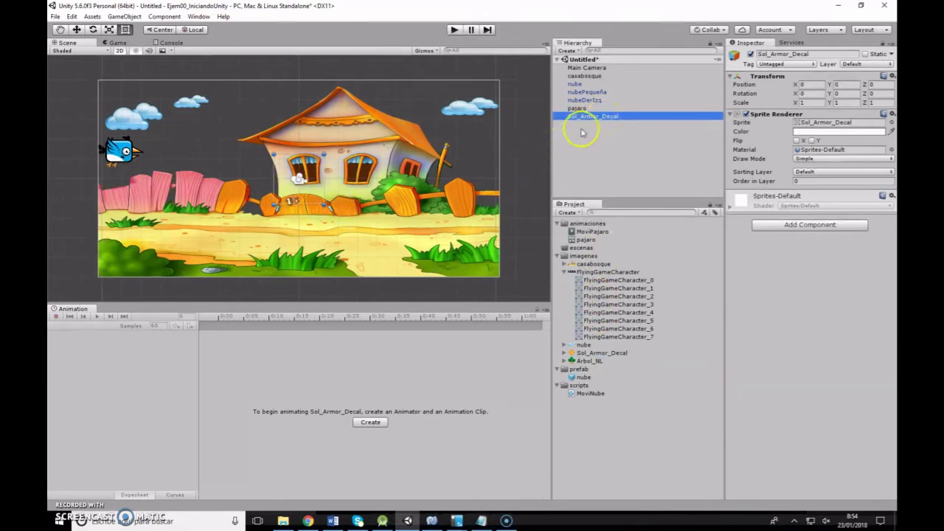
left_click(807, 181)
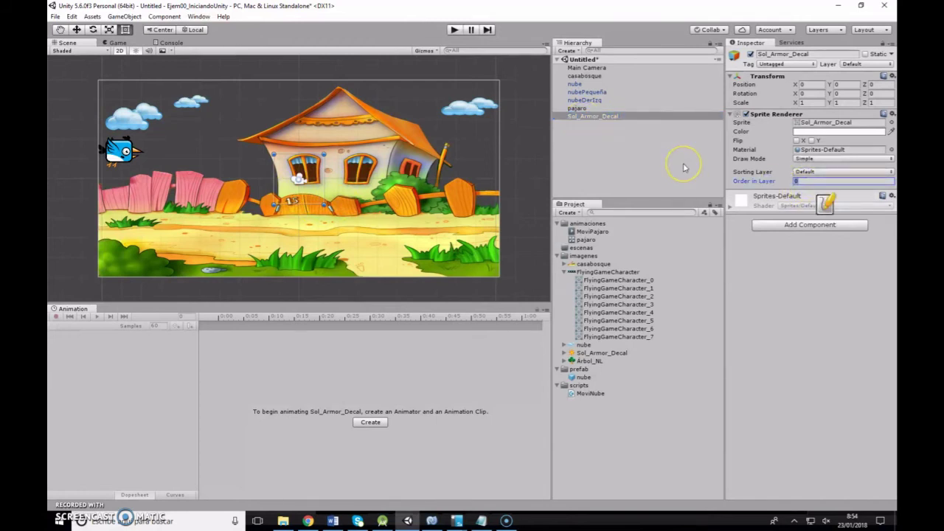
type("1")
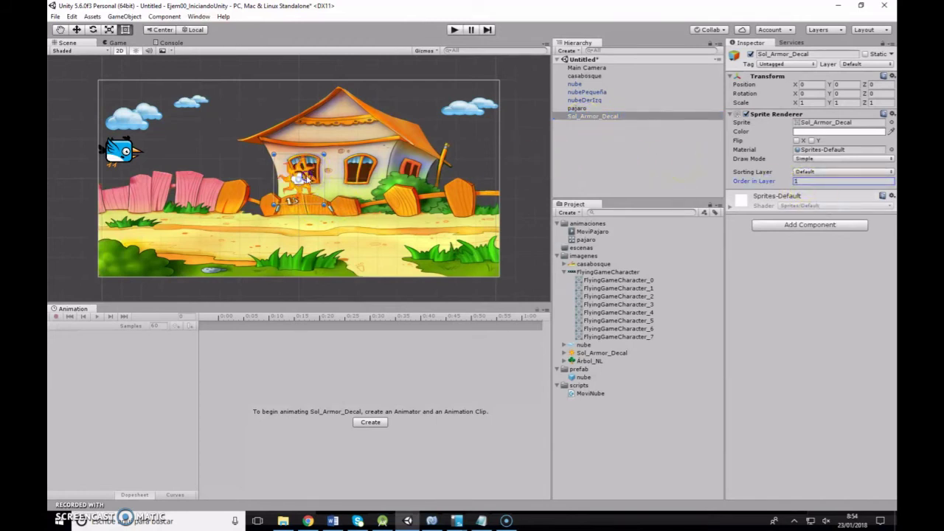
left_click_drag(306, 178, 482, 133)
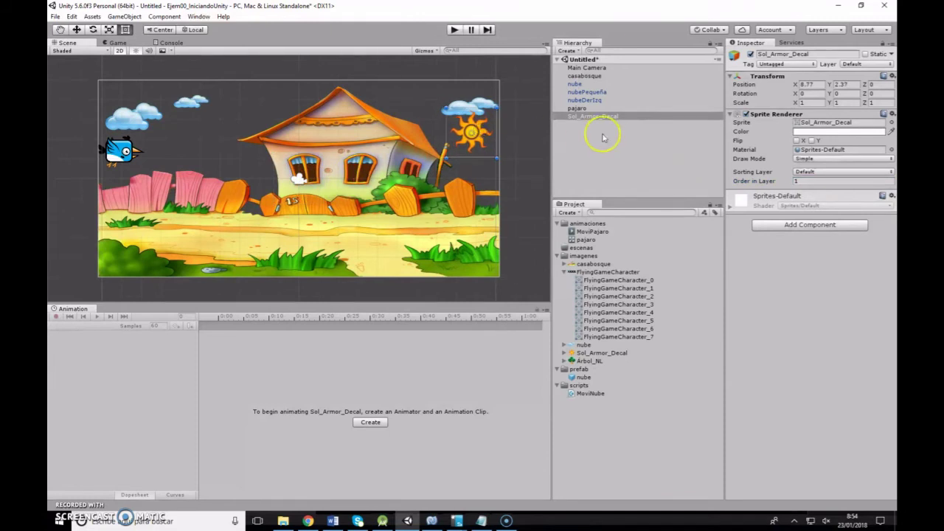
left_click(601, 354)
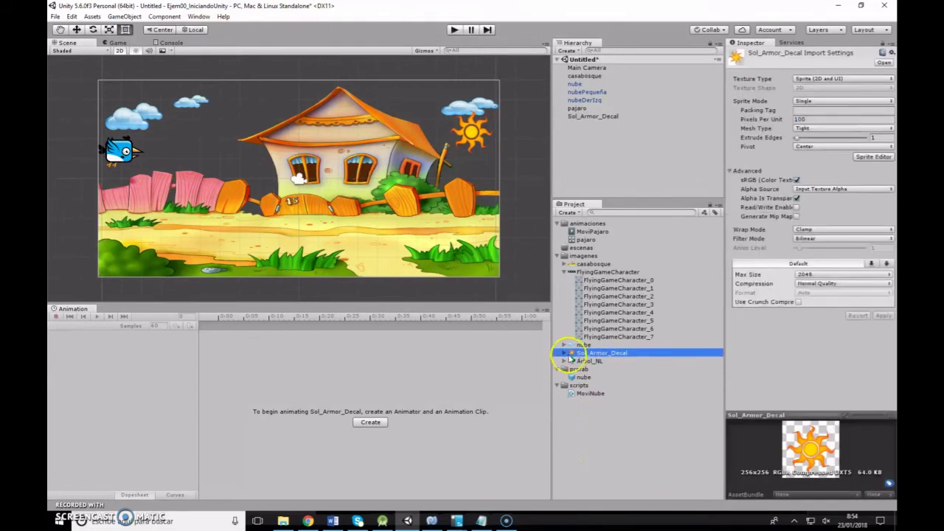
- Create an animation for the Sol_Armor_Decal sprite and drag the sprite onto the animation timeline
left_click(572, 352)
left_click(604, 360)
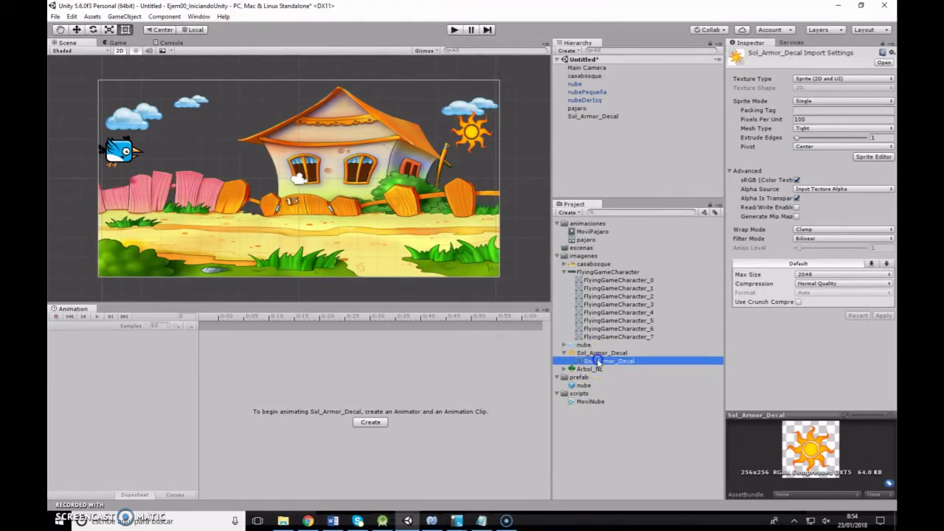
right_click(599, 361)
mouse_move(633, 177)
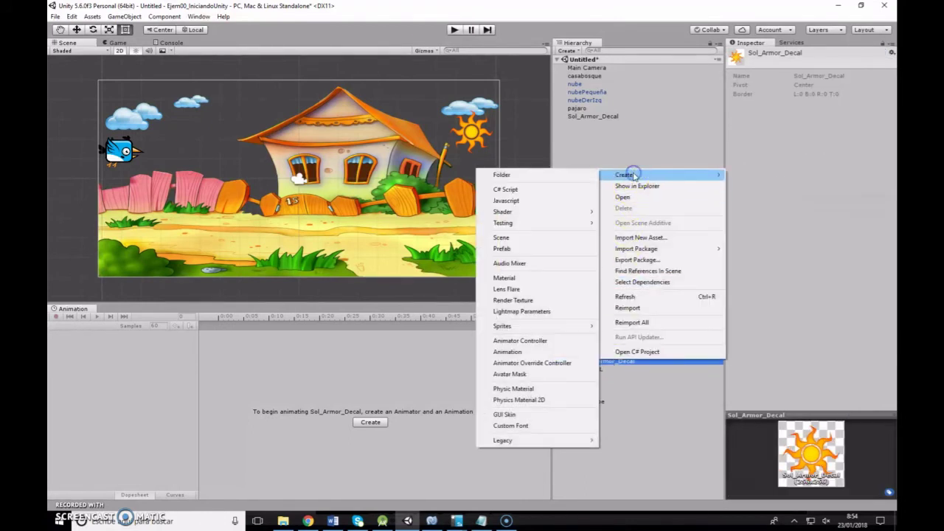
left_click(545, 353)
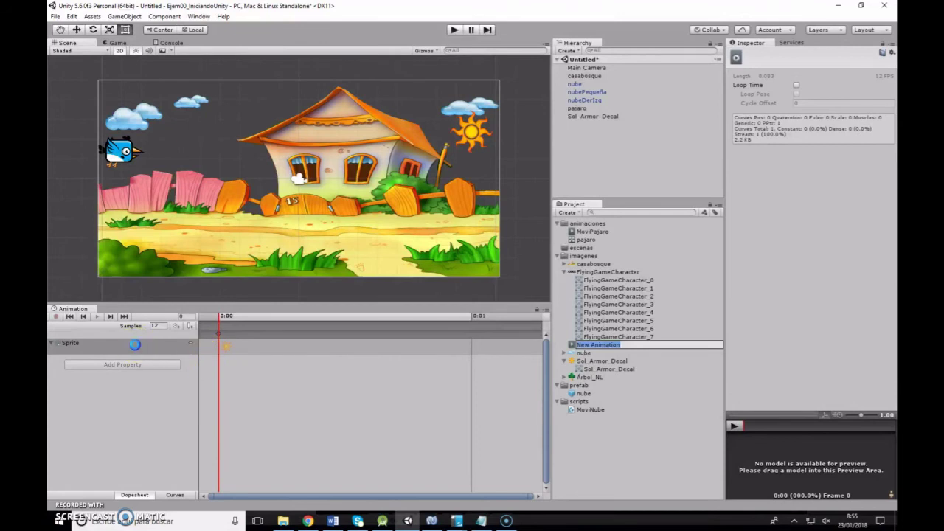
left_click(103, 344)
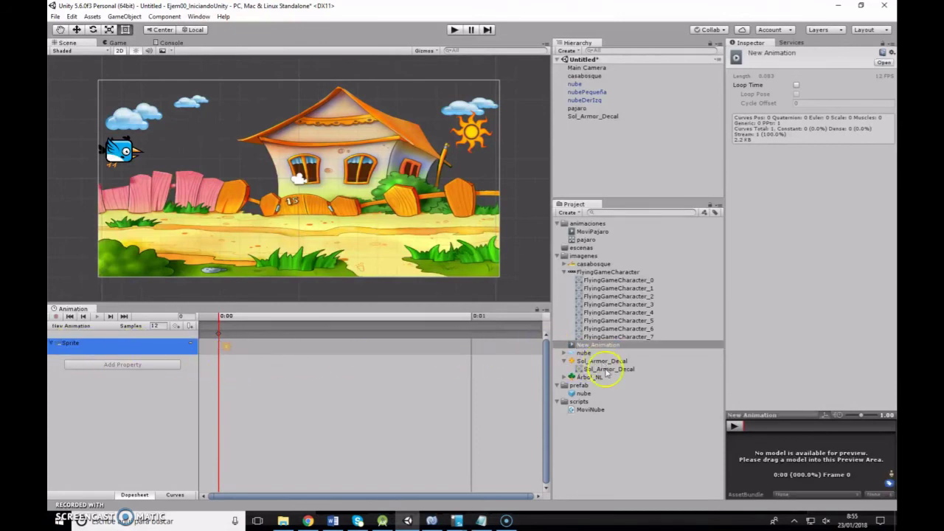
left_click_drag(605, 371, 273, 347)
left_click_drag(618, 370, 252, 352)
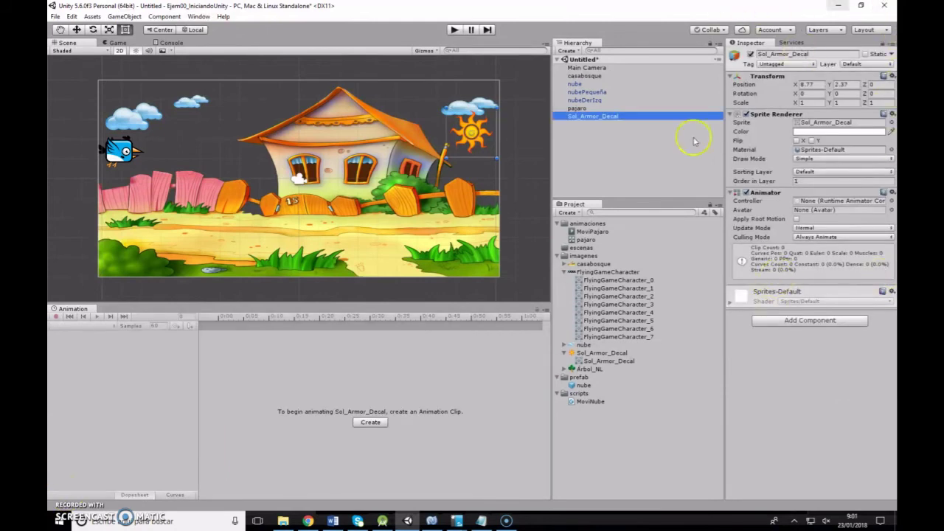
- Rename the sun object in the scene to Sol
left_click(602, 354)
right_click(604, 354)
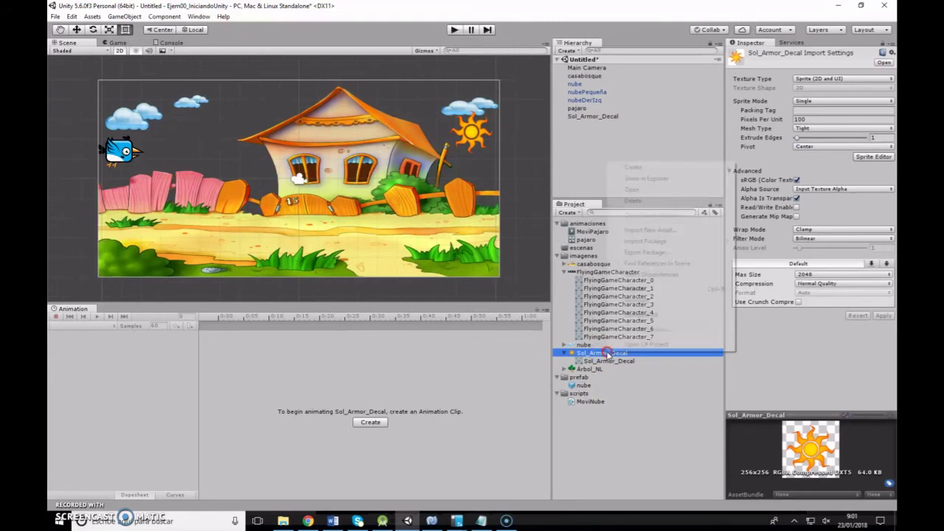
left_click(593, 117)
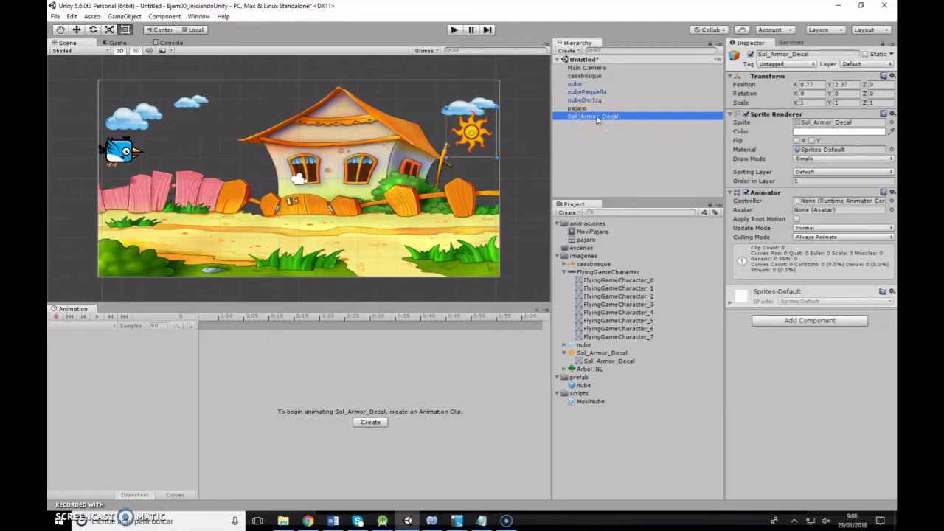
left_click(598, 118)
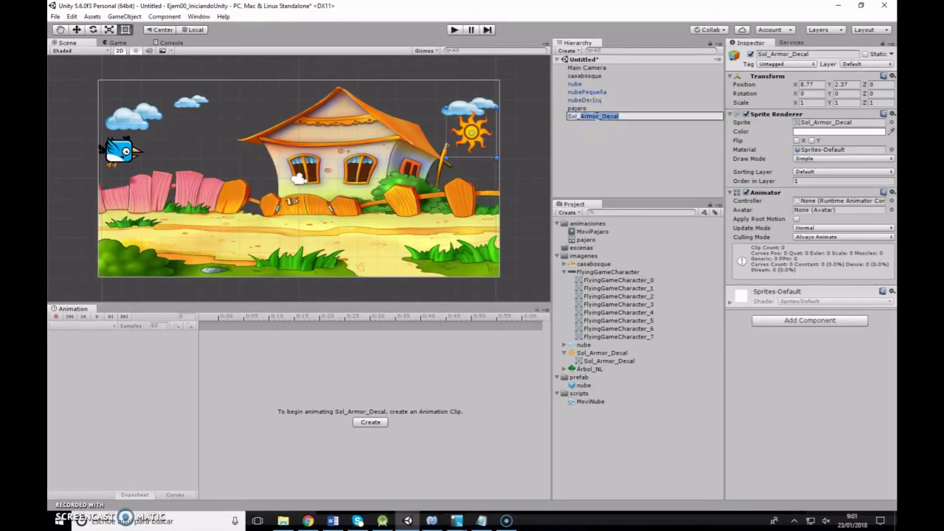
type("Sol")
key("Return")
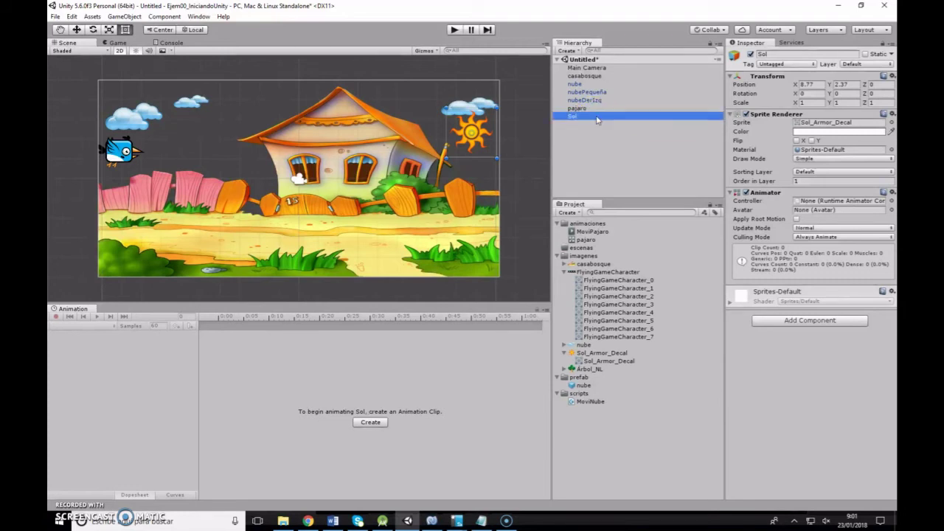
- Create a new animation clip named MoviSol in the animaciones folder
left_click(370, 423)
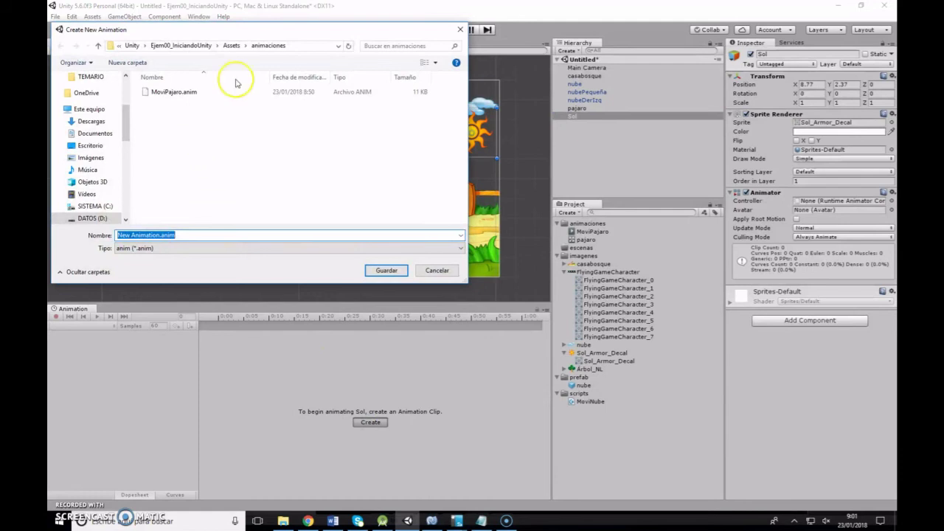
type("Mo")
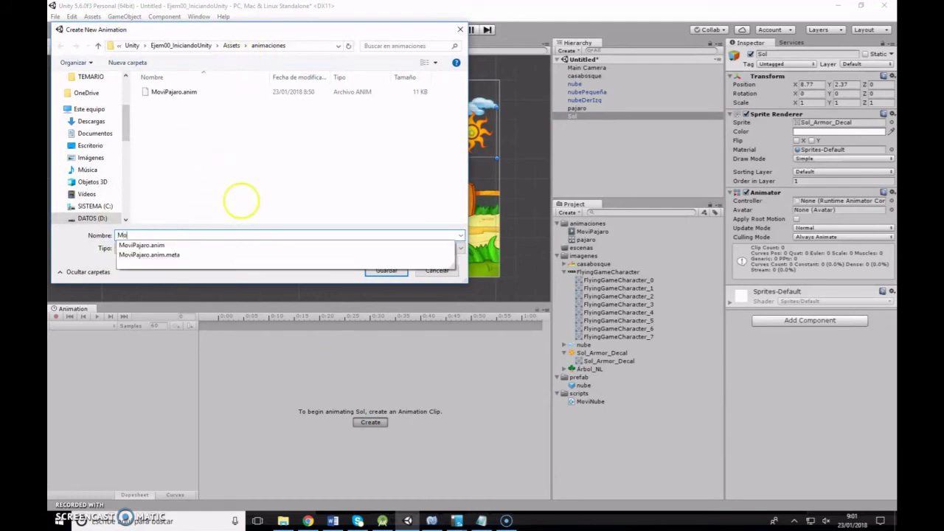
type("viSol")
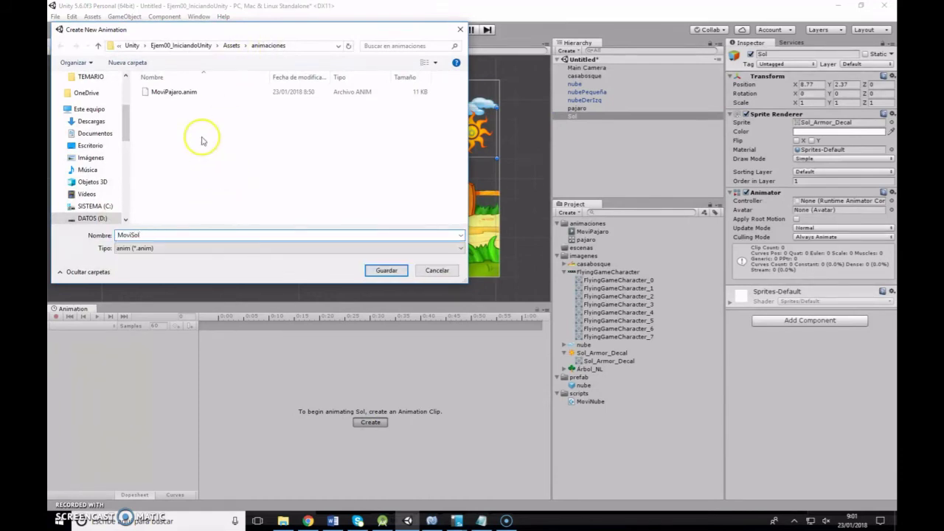
left_click(388, 273)
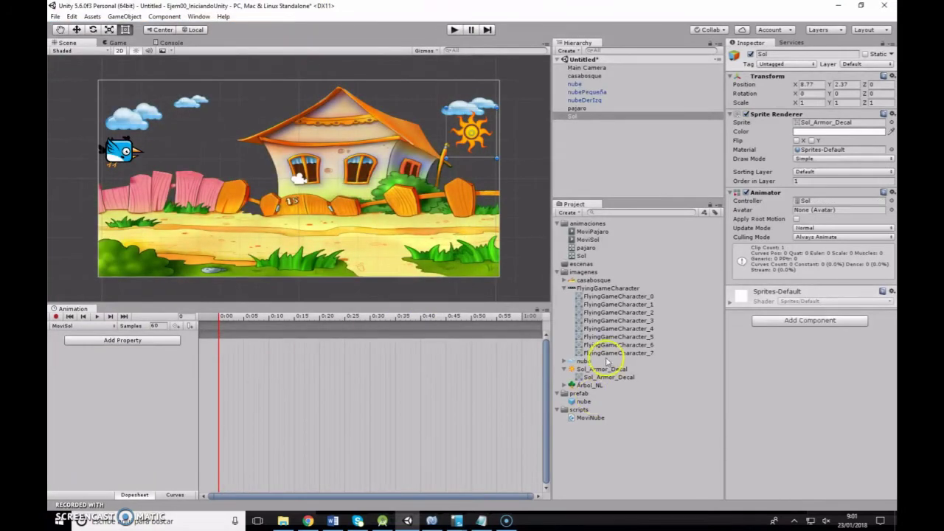
- Drag the Sol_Armor_Decal sprite onto the MoviSol timeline as keyframes at 0:00, 0:10 and 0:20
left_click_drag(594, 369, 225, 343)
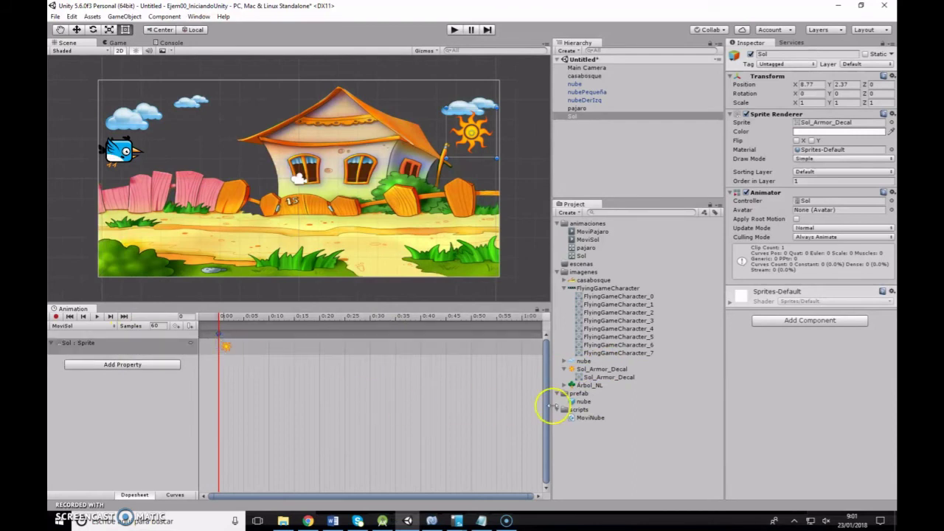
left_click_drag(589, 374, 277, 345)
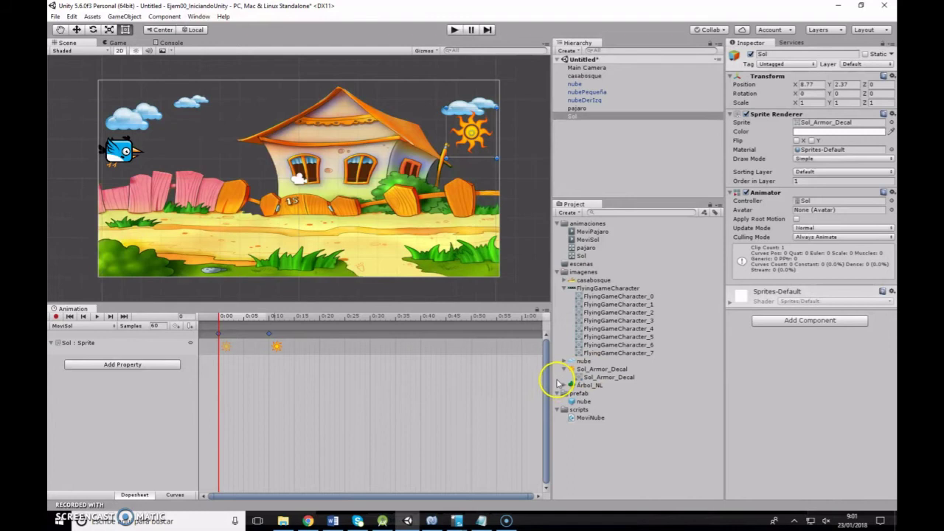
left_click_drag(583, 377, 320, 344)
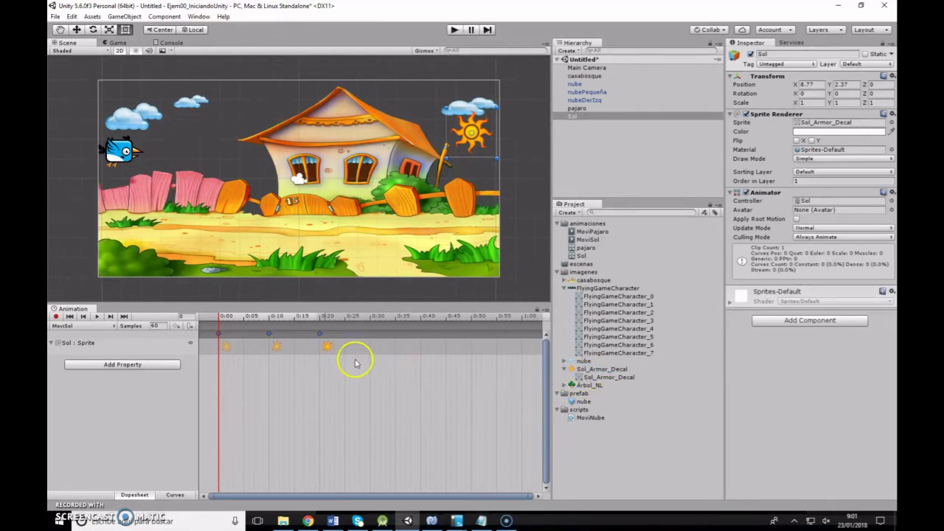
left_click(317, 317)
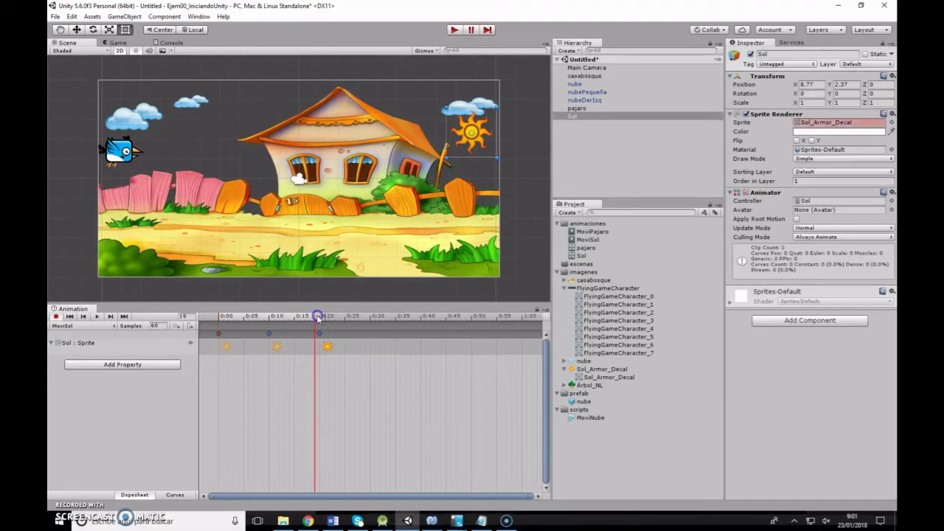
left_click(349, 332)
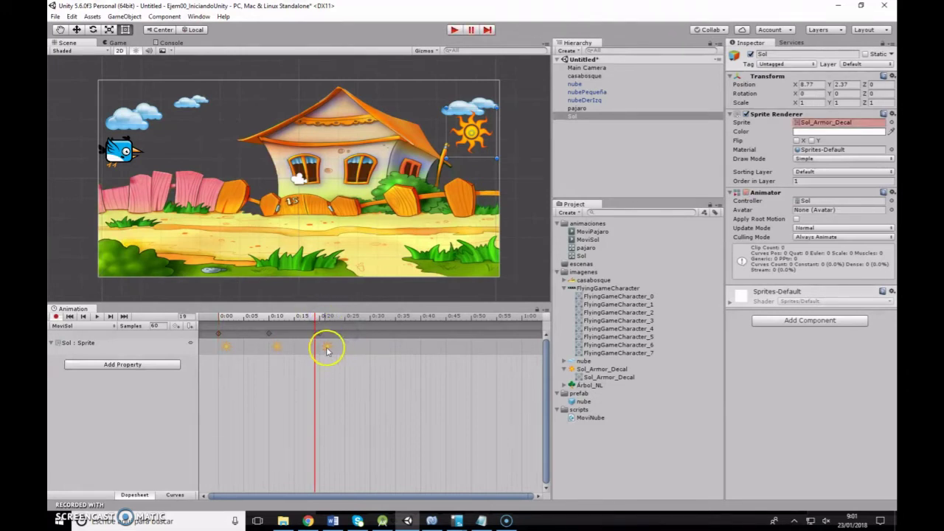
left_click(224, 348)
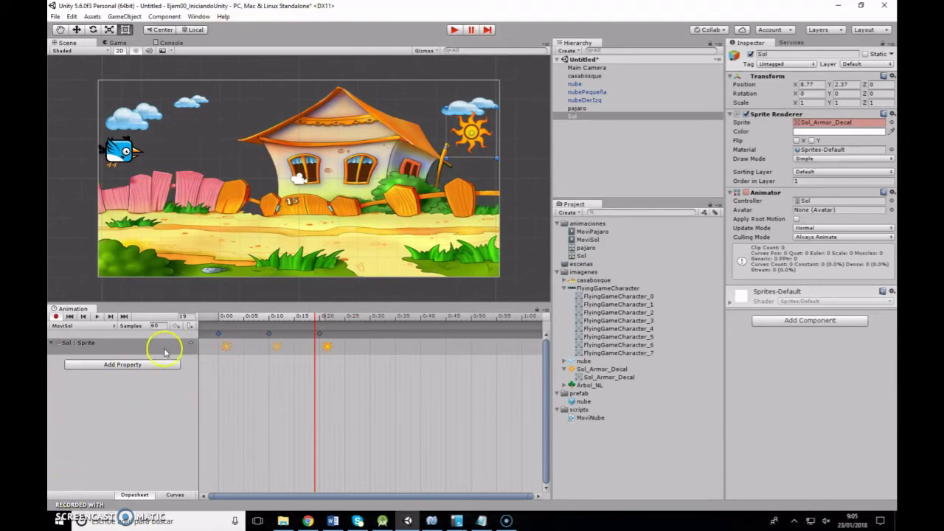
- Add a Transform Rotation track for Sol to the MoviSol clip via Add Property
left_click(63, 348)
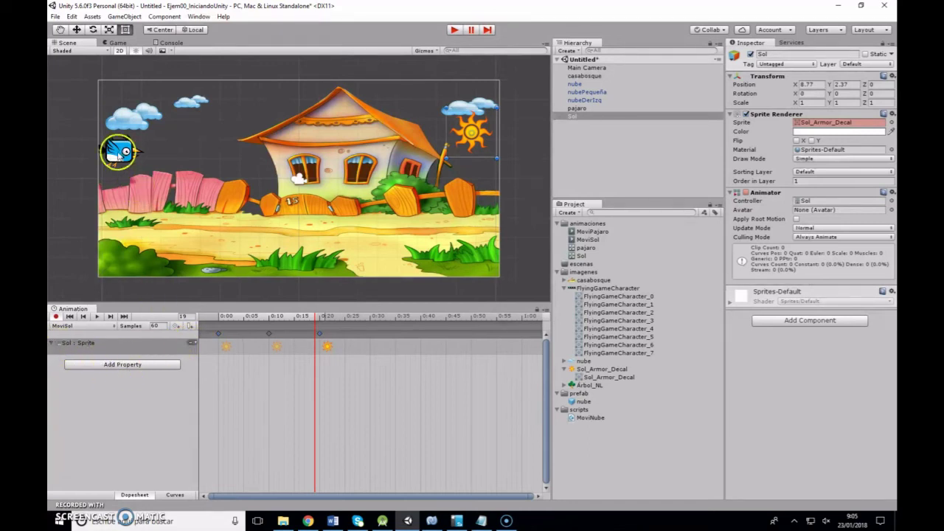
left_click(124, 365)
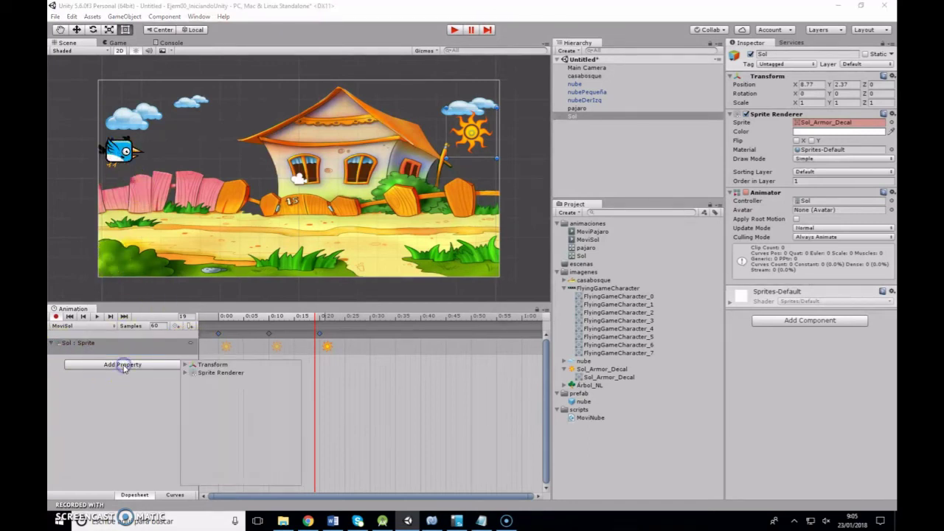
left_click(189, 364)
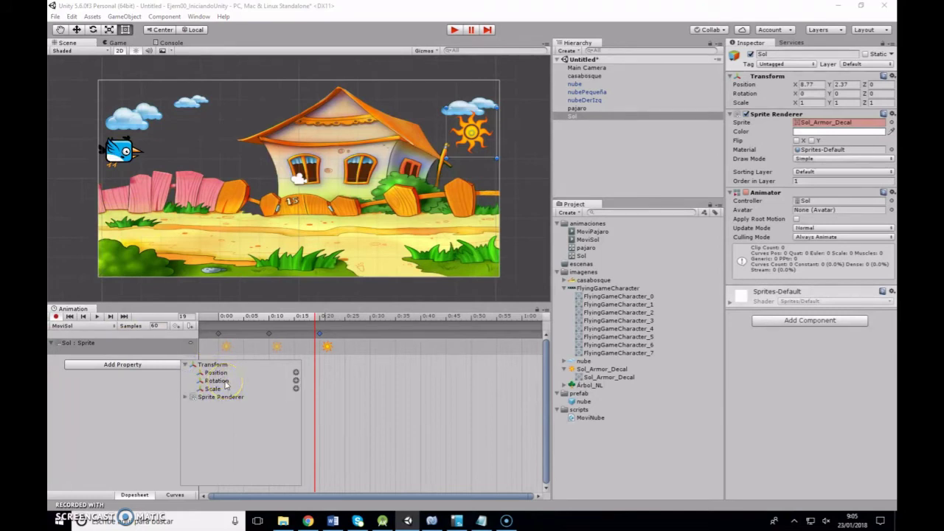
left_click(295, 380)
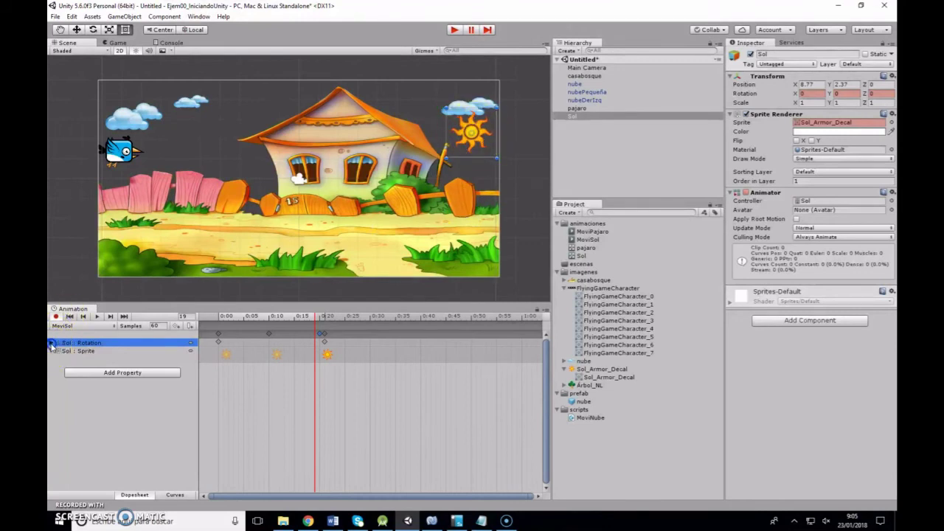
- Set the sun's Rotation.z to 120 and select the Sprite keyframes at 0:00 and 0:10
left_click(52, 343)
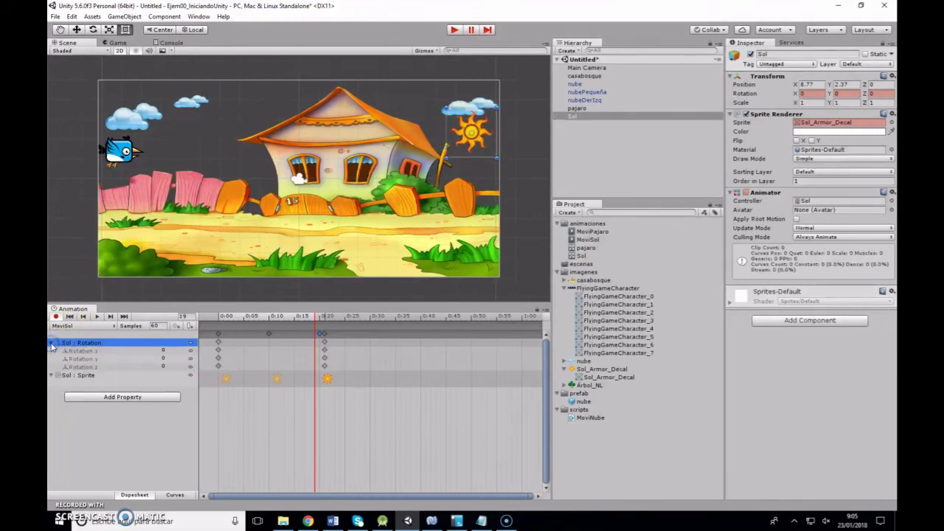
left_click(167, 365)
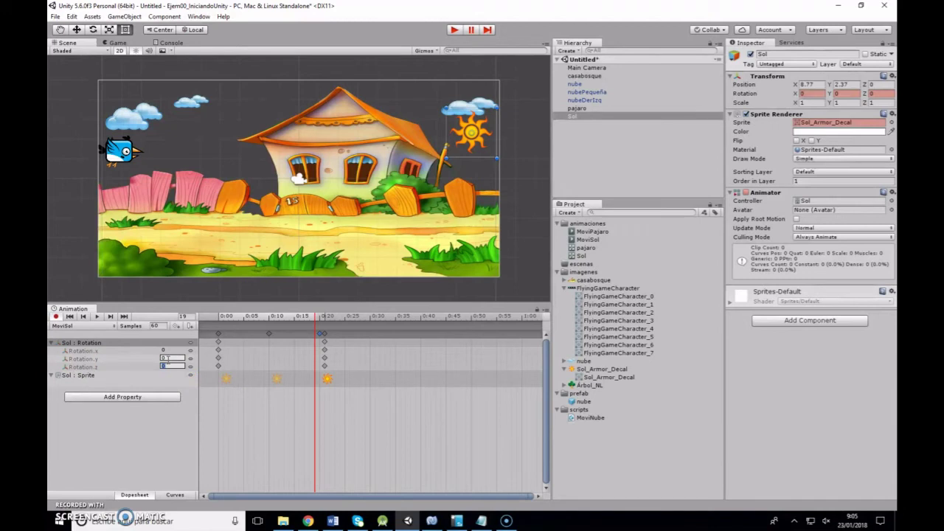
type("120")
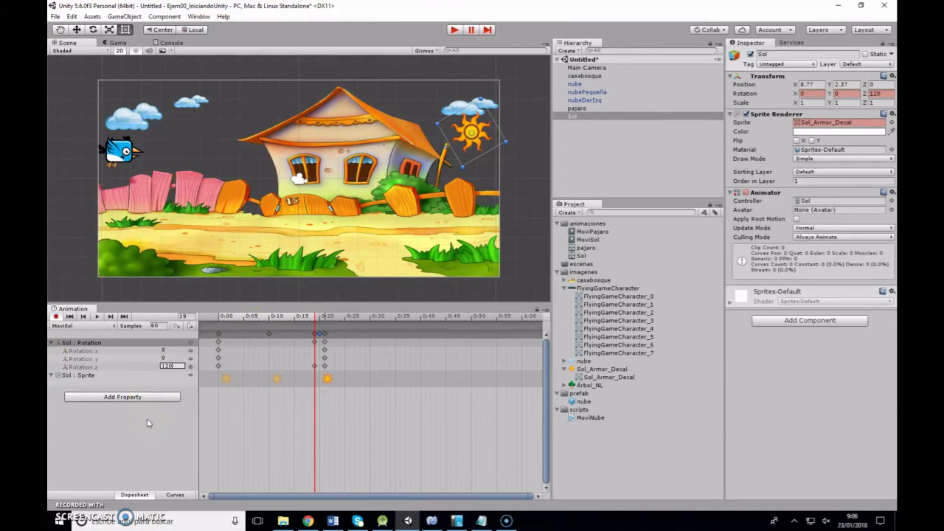
left_click(227, 379)
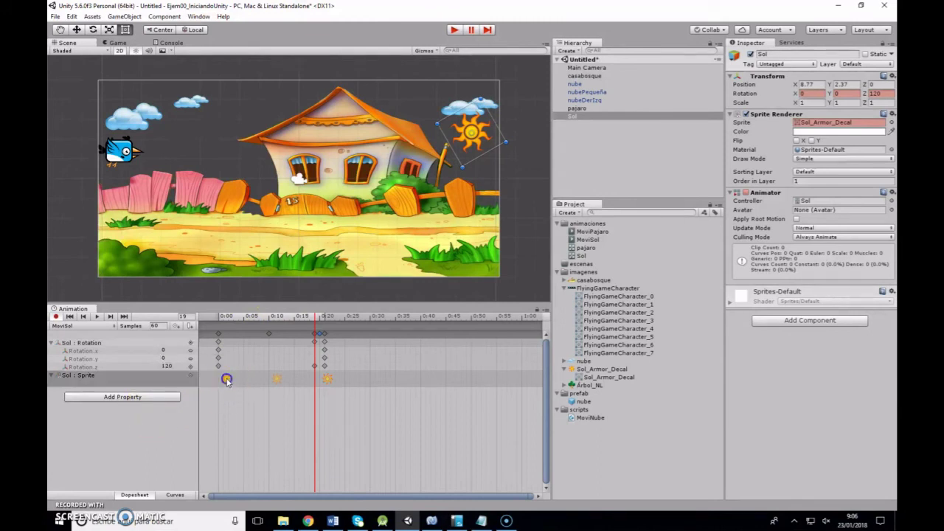
left_click(275, 379)
left_click(226, 379)
left_click(276, 380)
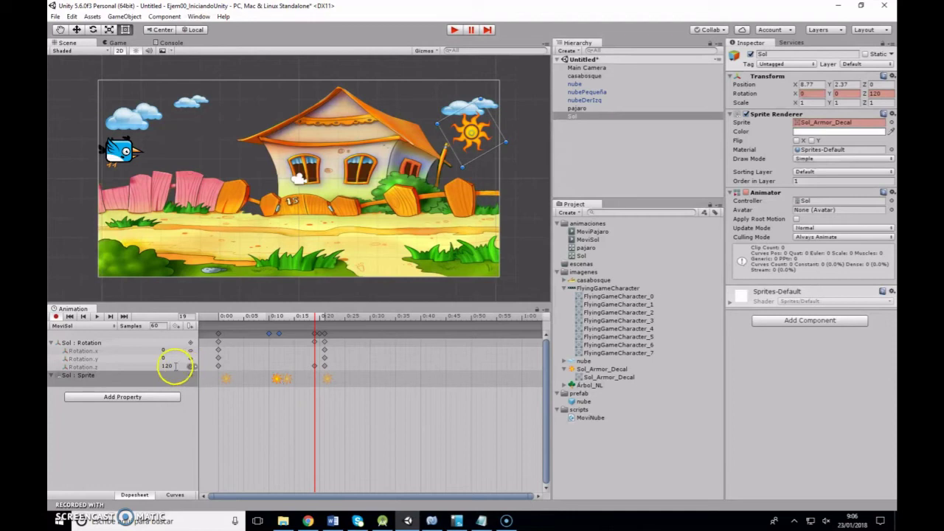
- Raise the sun's Rotation.z keyed value to 240, then to 360
left_click(170, 366)
type("240")
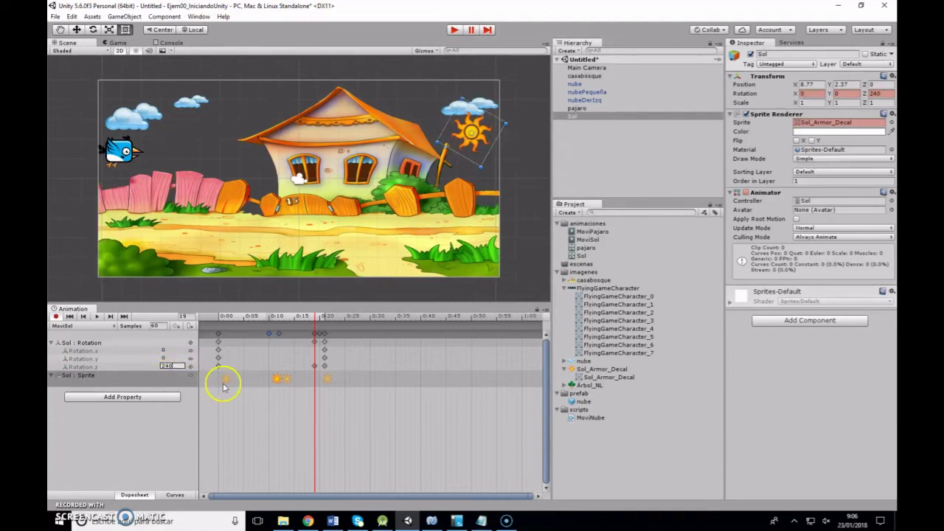
left_click(289, 380)
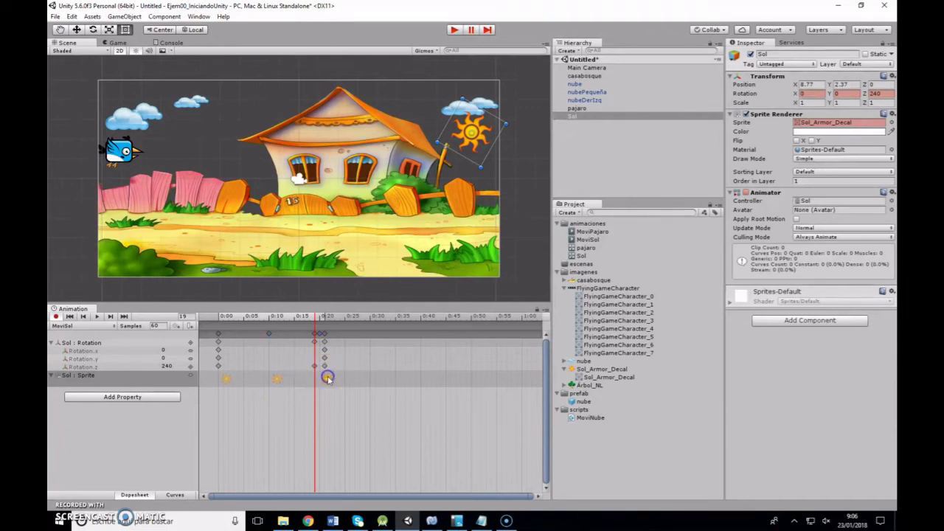
left_click(169, 366)
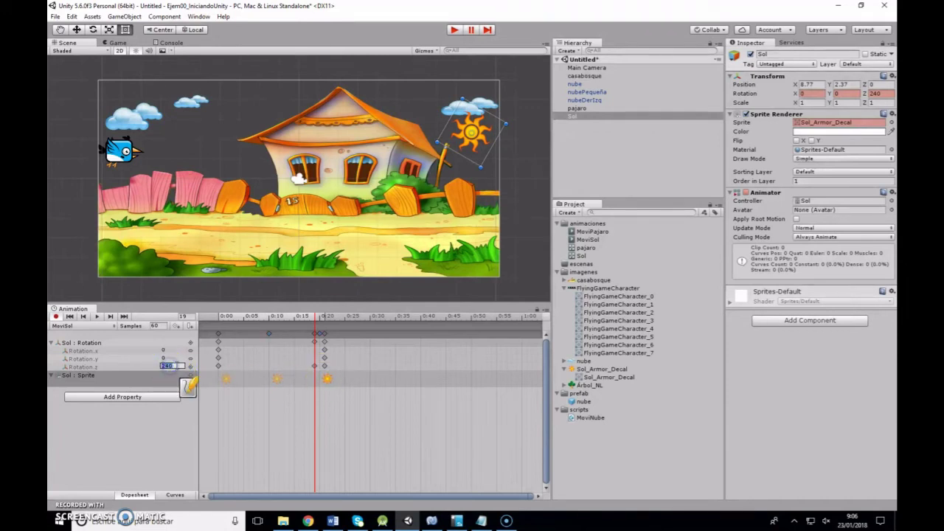
type("360")
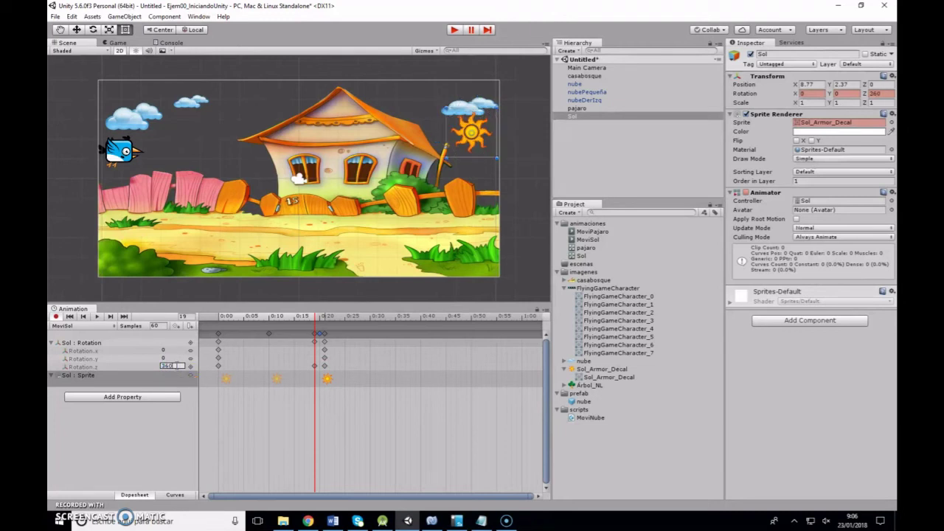
- Play and stop the scene, preview the sun animation in the Animation window, then play again
left_click(453, 29)
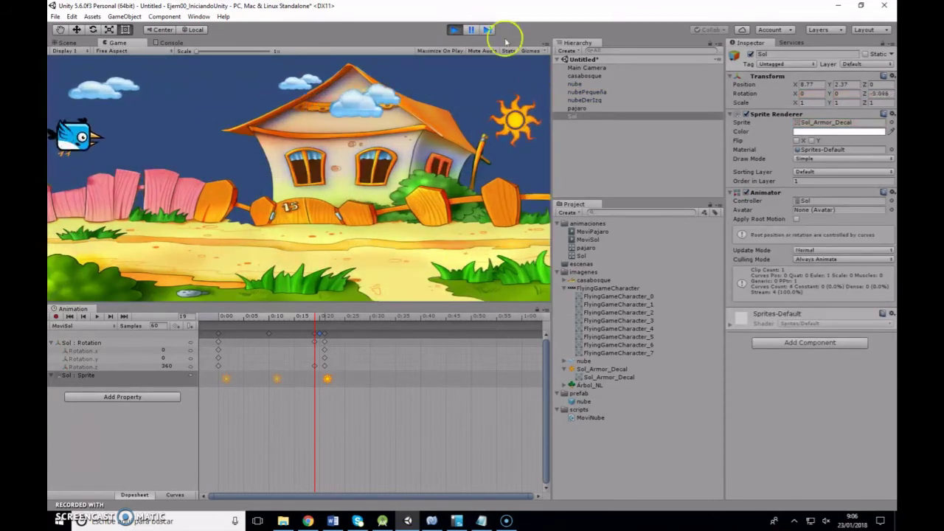
left_click(457, 29)
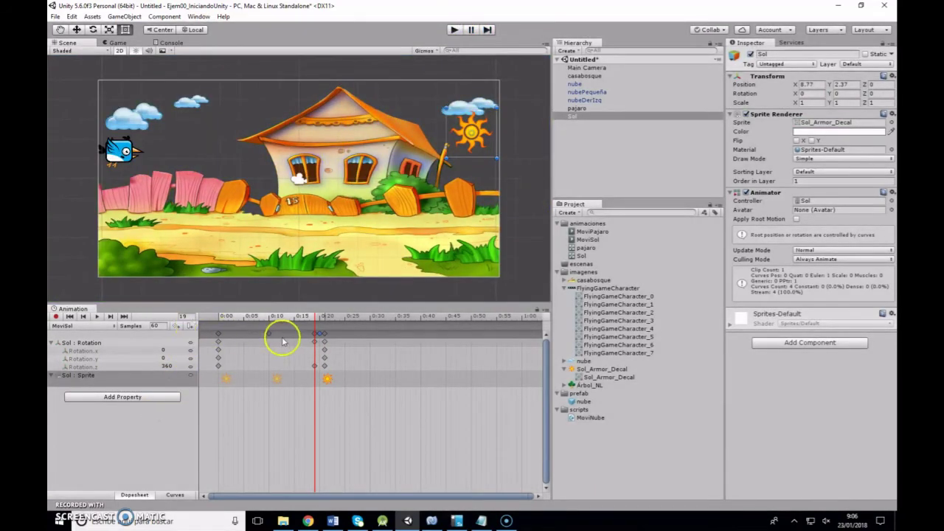
left_click(187, 316)
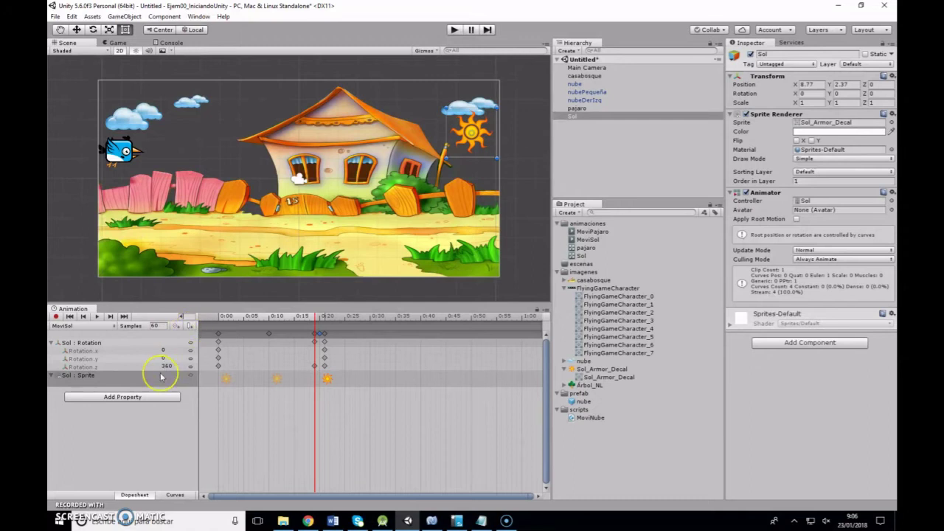
key("space")
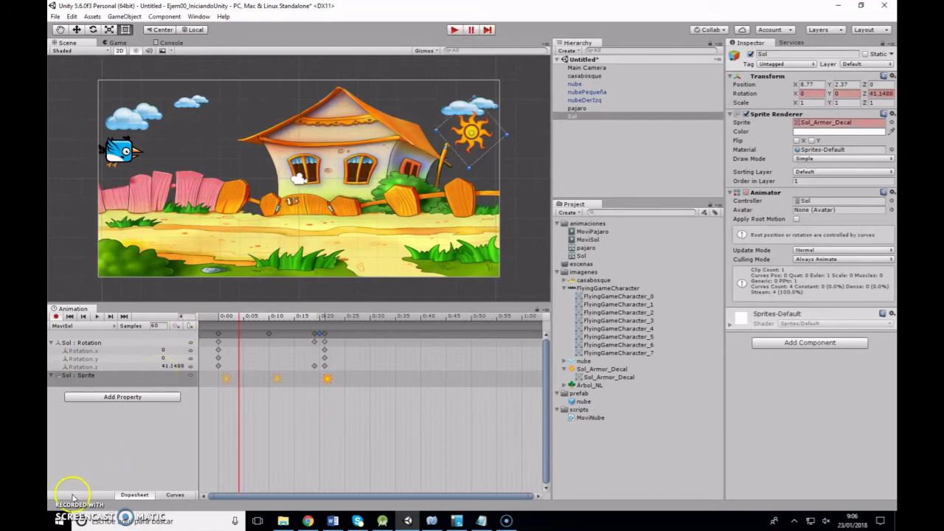
left_click(454, 30)
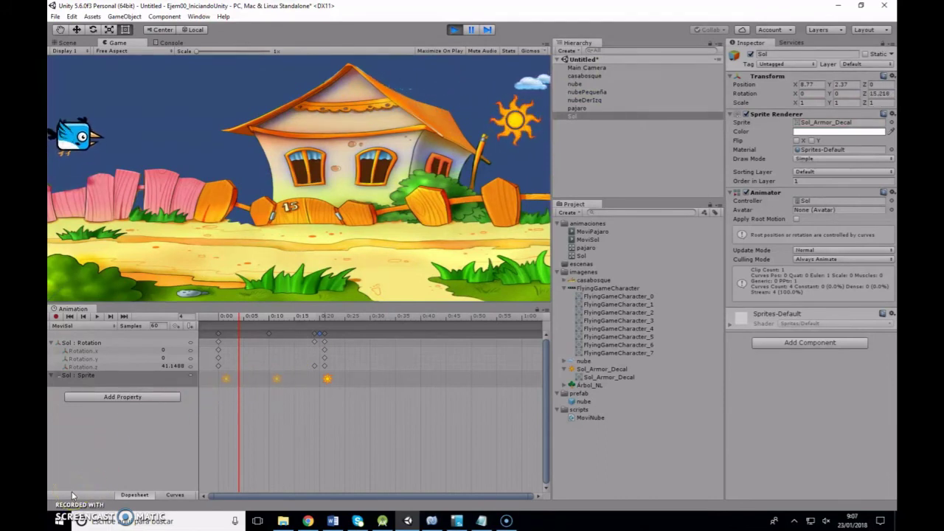
- Stop play mode, change the clip's Samples from 60 to 5, and replay the scene to check it
left_click(455, 29)
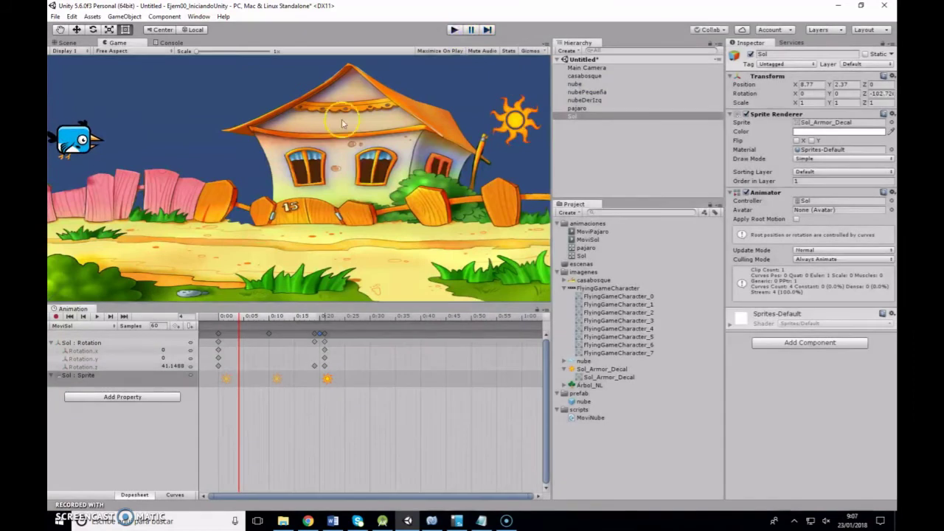
left_click(161, 325)
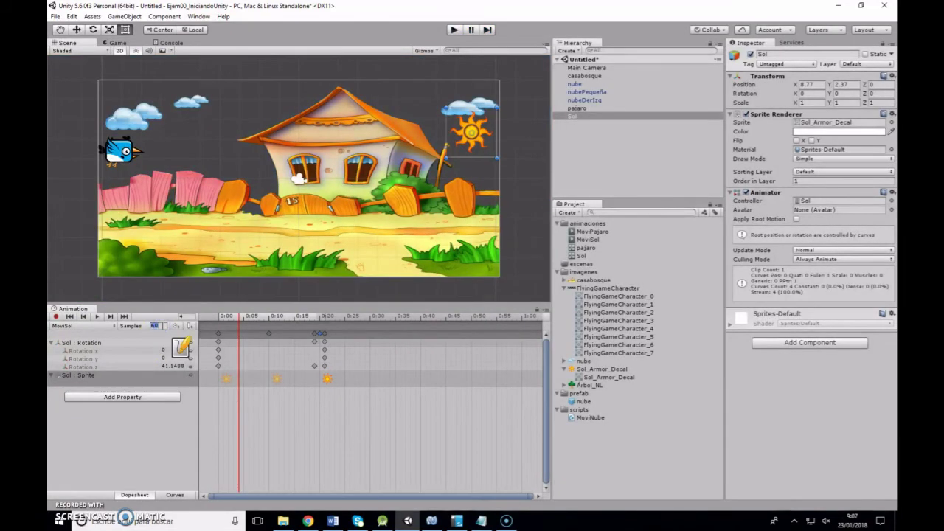
type("5")
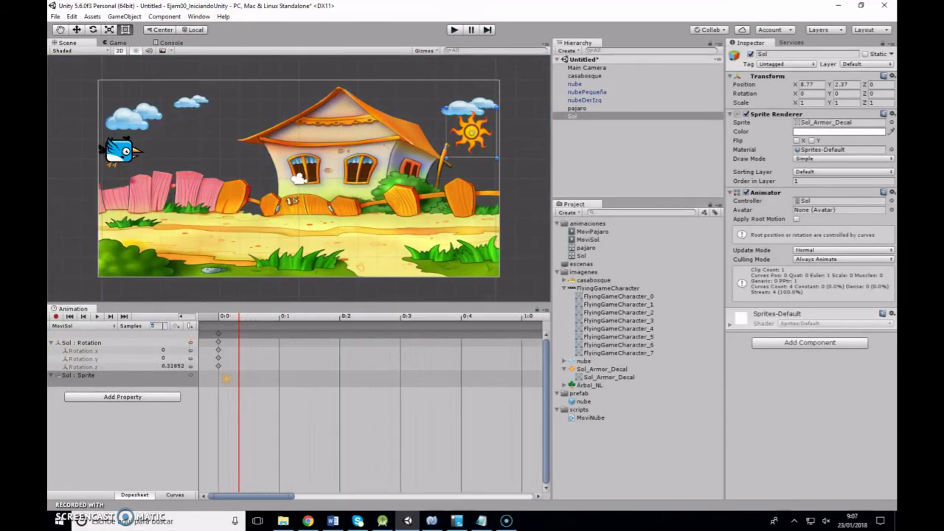
scroll(313, 368, "down", 3)
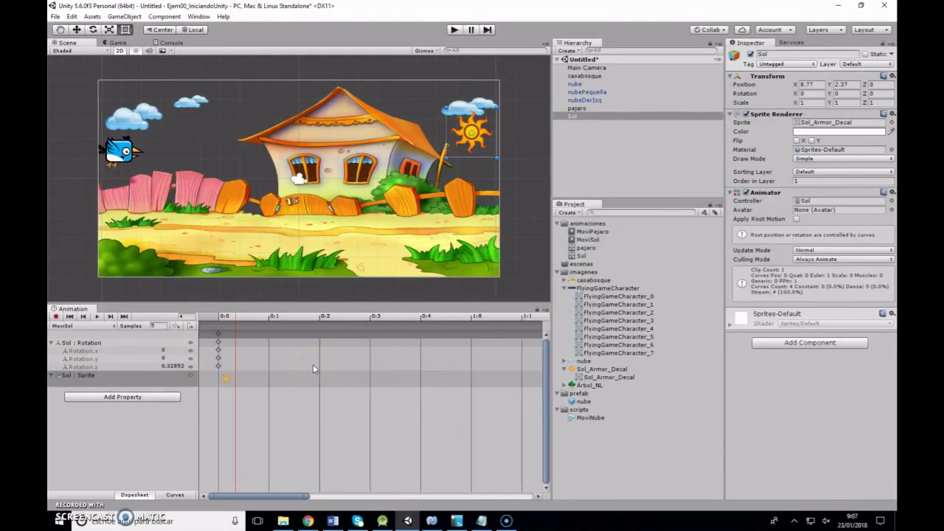
scroll(312, 368, "down", 3)
scroll(313, 368, "down", 3)
scroll(312, 369, "down", 3)
scroll(312, 365, "down", 2)
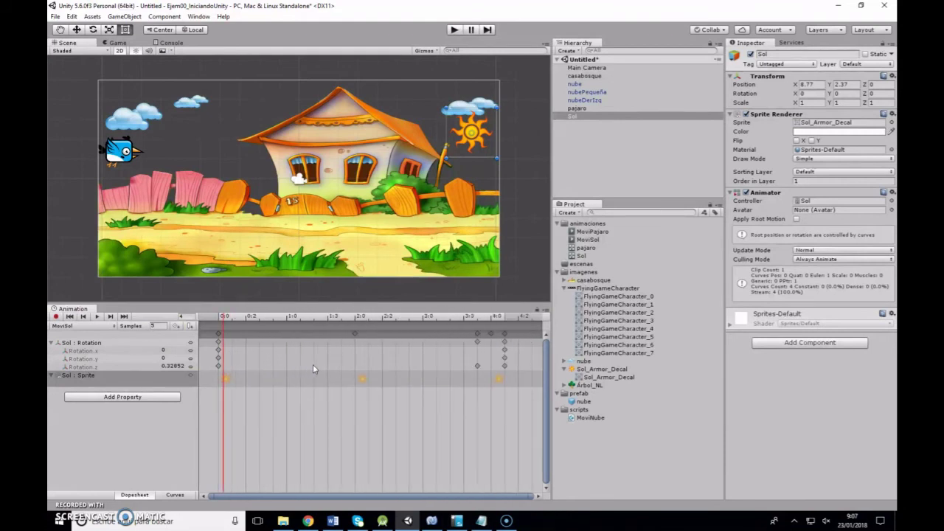
scroll(313, 364, "down", 2)
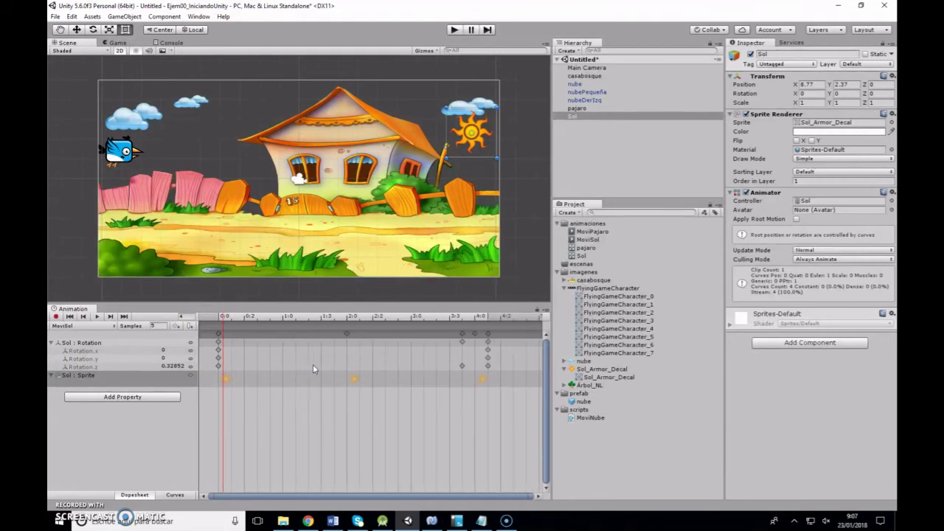
left_click(455, 29)
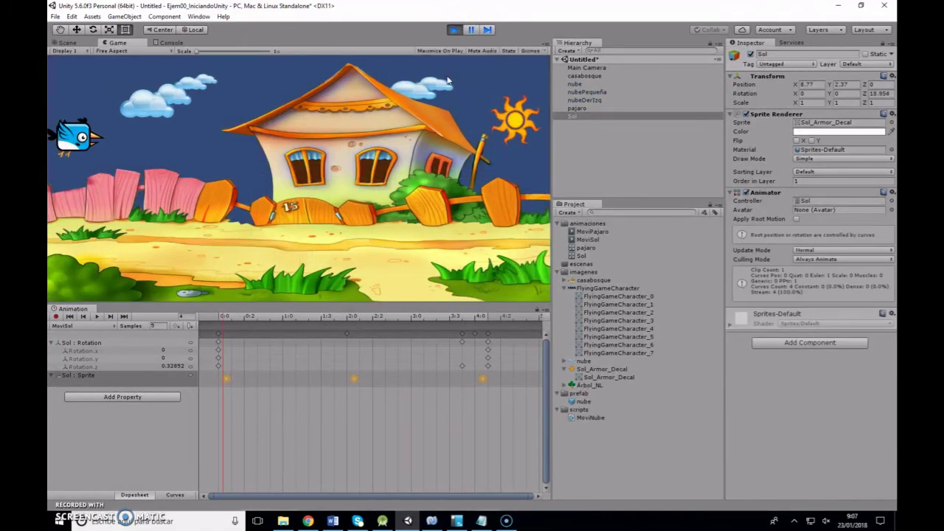
left_click(454, 30)
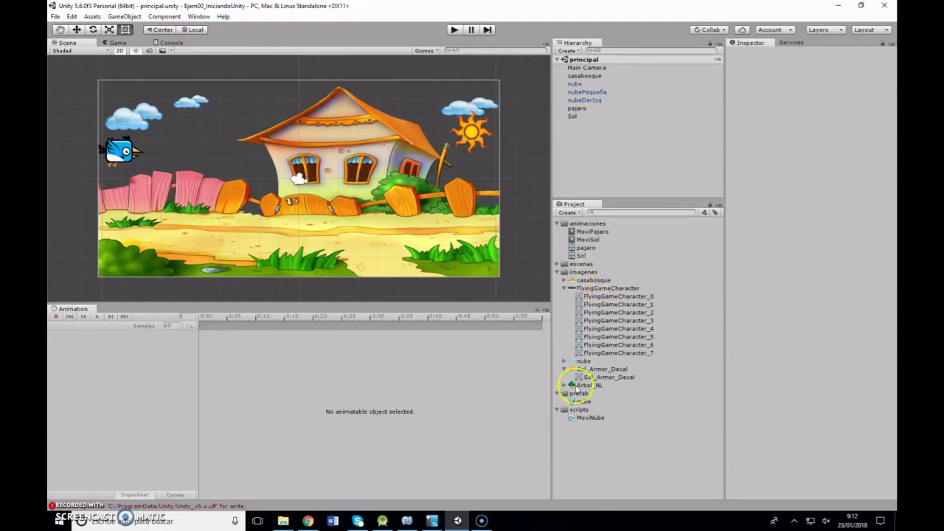
- View the sun sprite image asset, then close the viewer
left_click(600, 368)
double_click(609, 377)
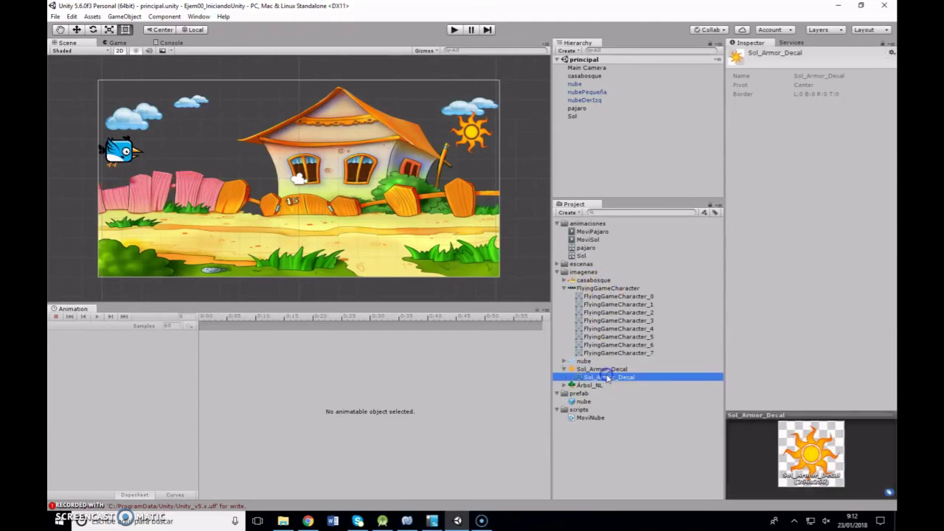
left_click(687, 41)
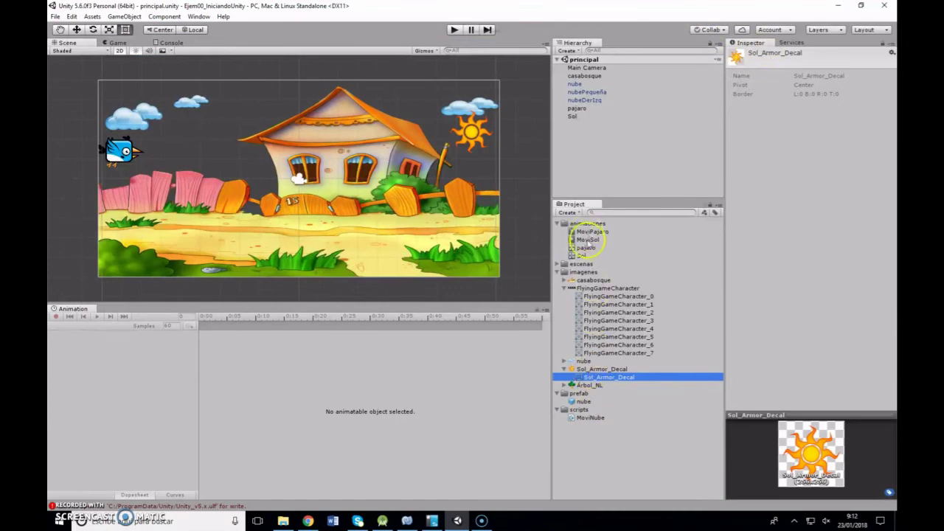
- Load MoviSol, check its Rotation and Sprite keyframes, and open the Sol controller's Animator graph
left_click(587, 240)
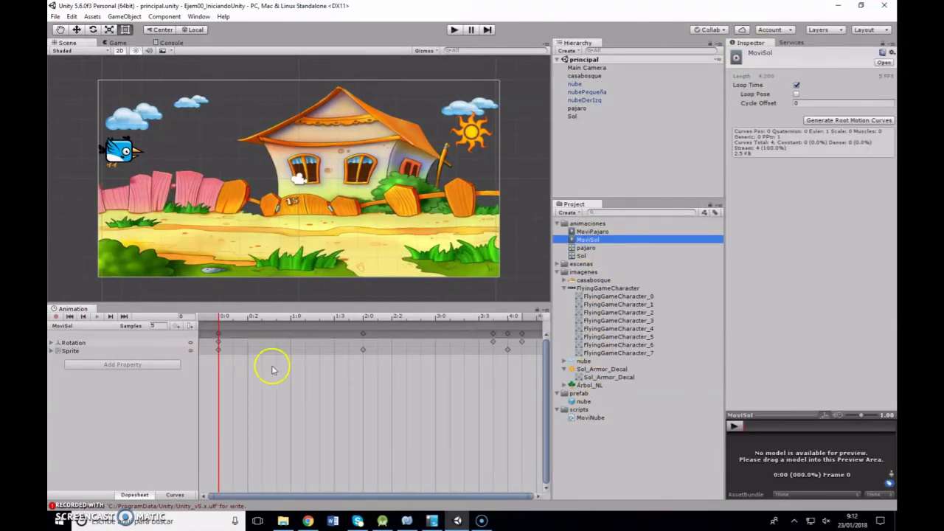
scroll(287, 386, "down", 3)
scroll(287, 385, "down", 2)
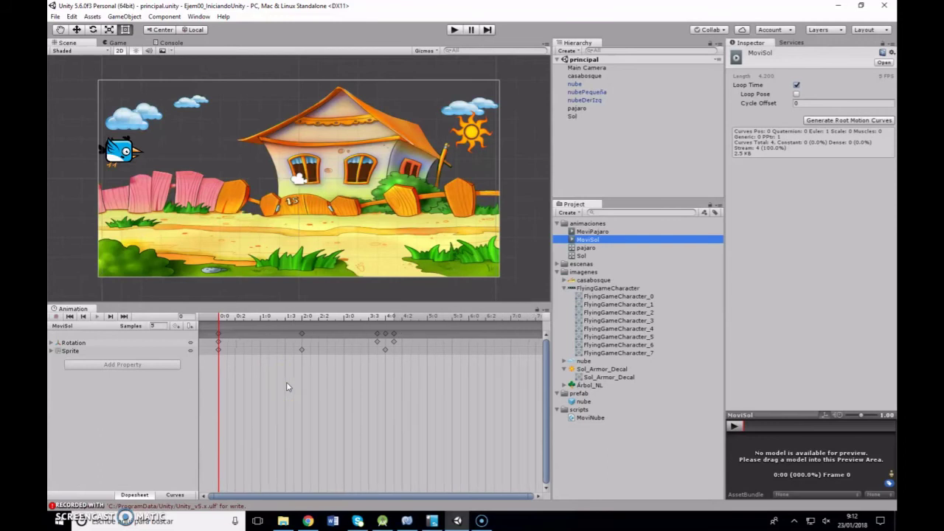
scroll(281, 381, "down", 2)
scroll(273, 376, "down", 1)
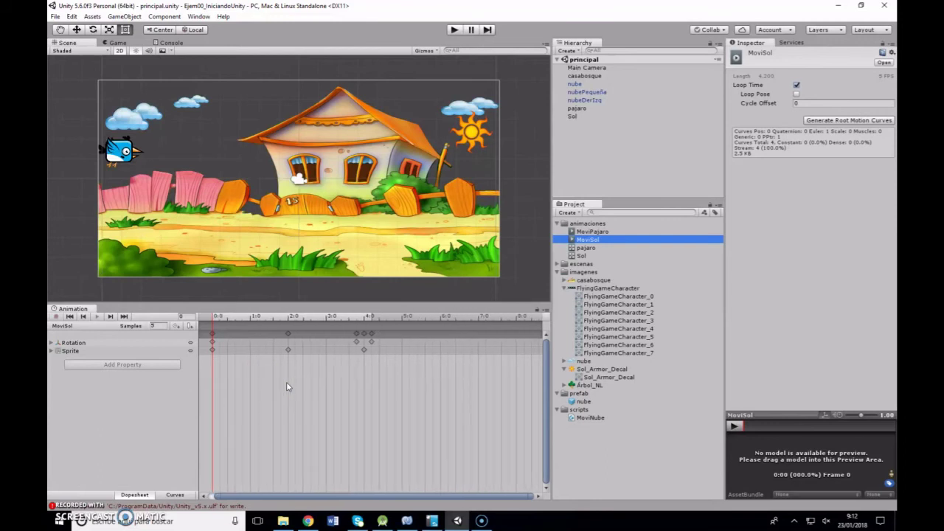
left_click(51, 343)
left_click(210, 375)
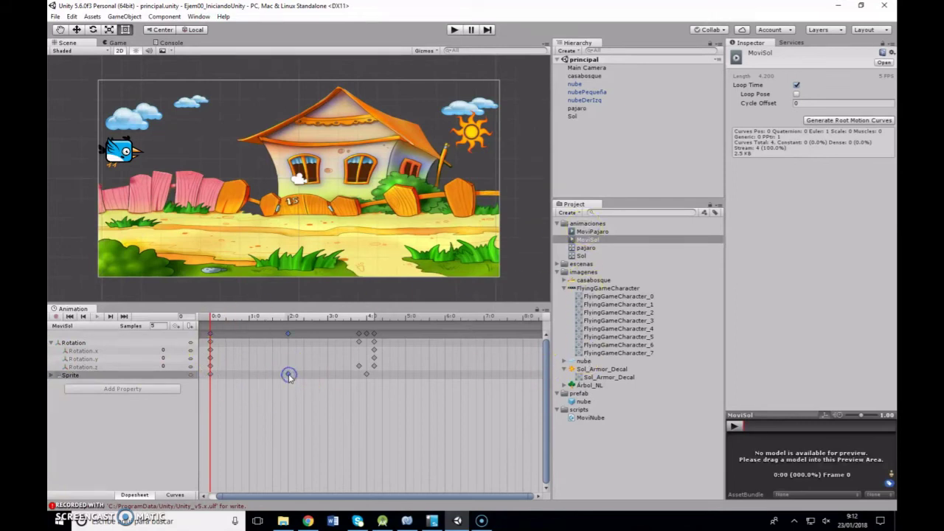
left_click(366, 375)
left_click(588, 255)
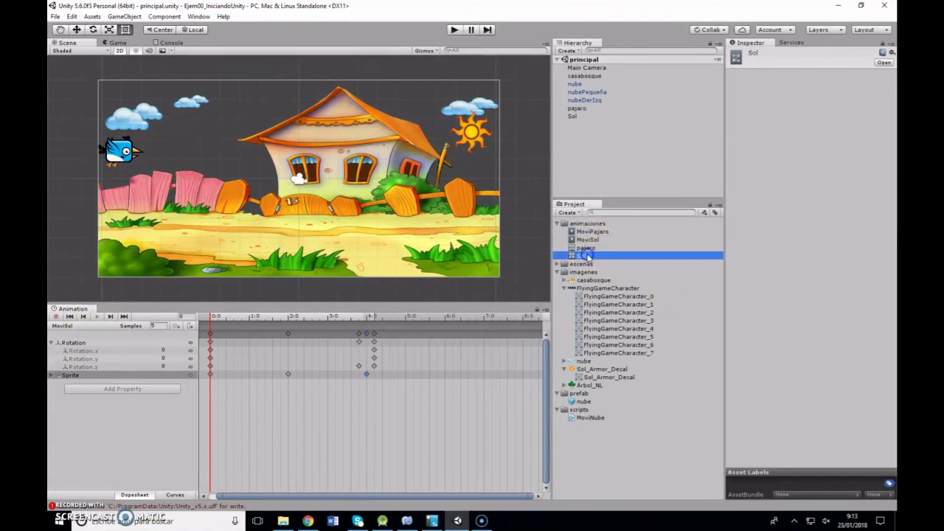
double_click(588, 256)
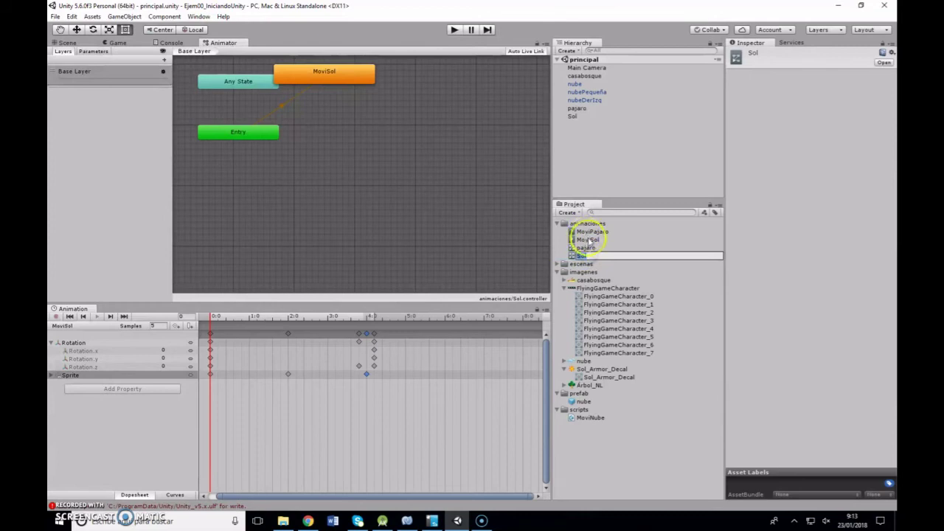
- Close the Animator state graph and reselect the MoviSol clip
left_click(588, 240)
left_click_drag(221, 42, 216, 46)
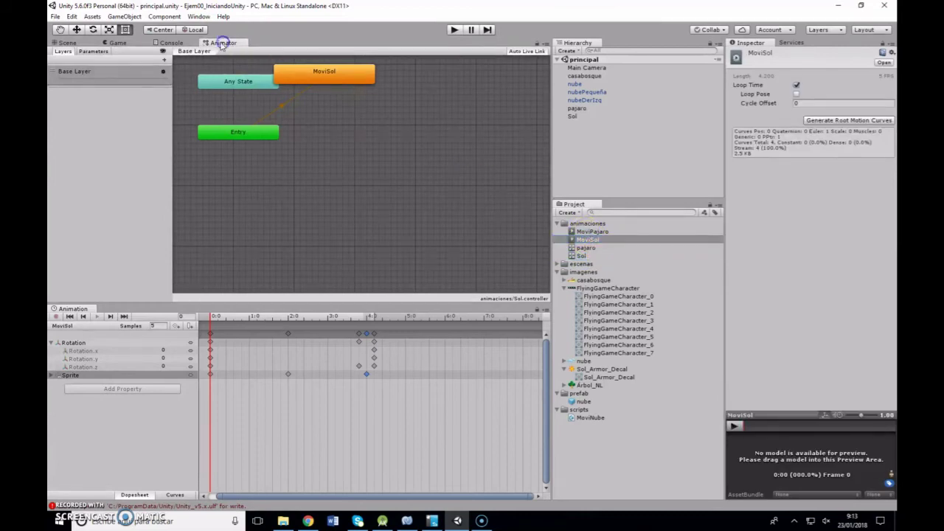
left_click(235, 59)
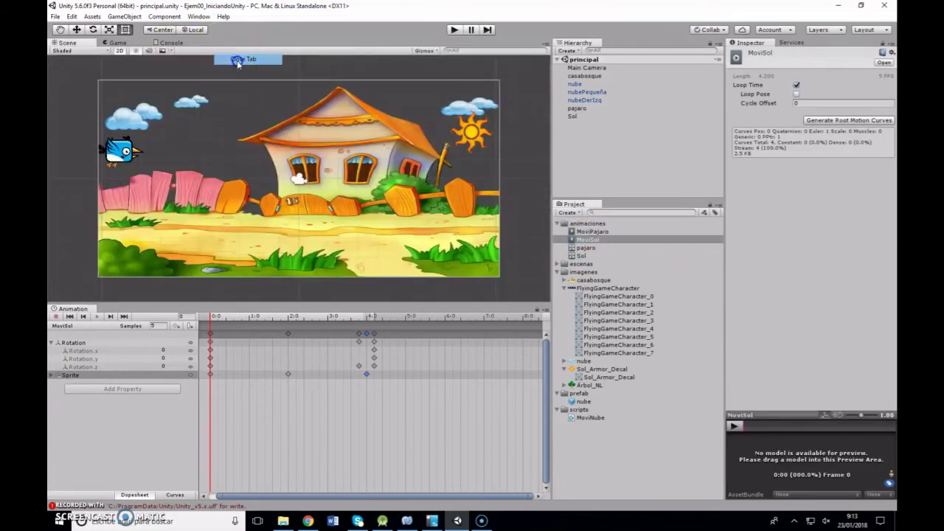
left_click(590, 242)
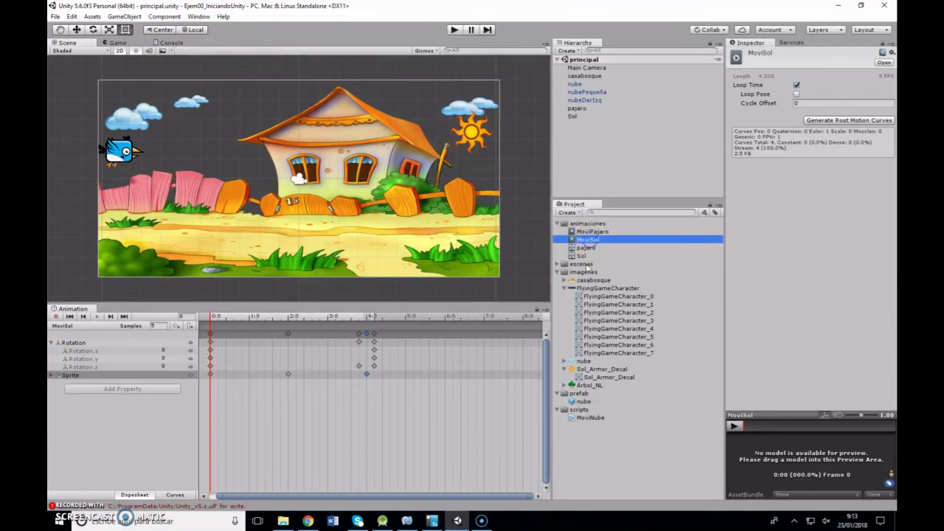
- Move the Sprite keyframe from near 4:0 to 0:0 and scrub the playhead to about 1:0
left_click(289, 375)
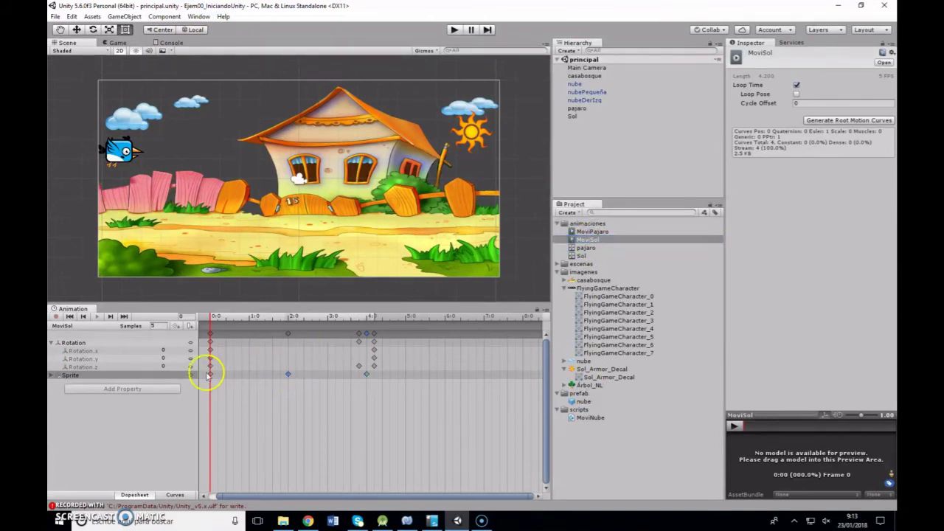
left_click(174, 366)
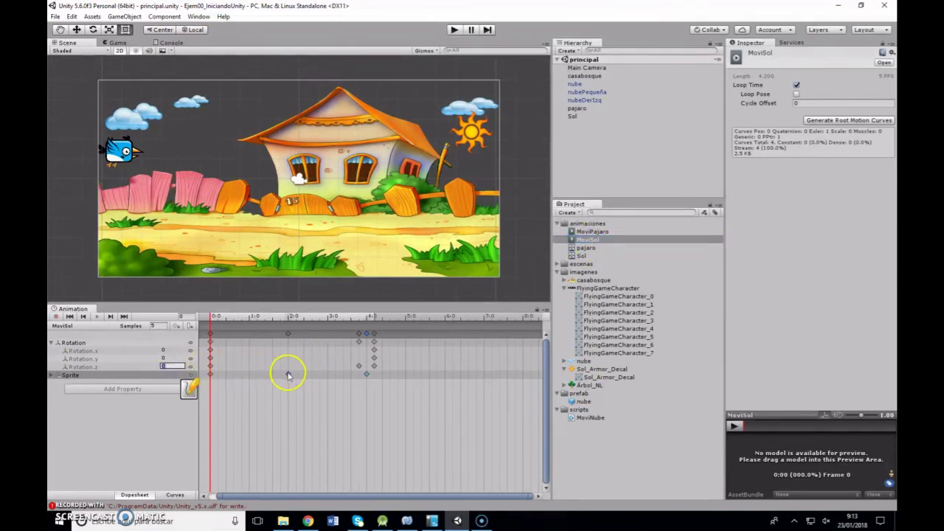
left_click(367, 374)
left_click_drag(373, 373, 219, 377)
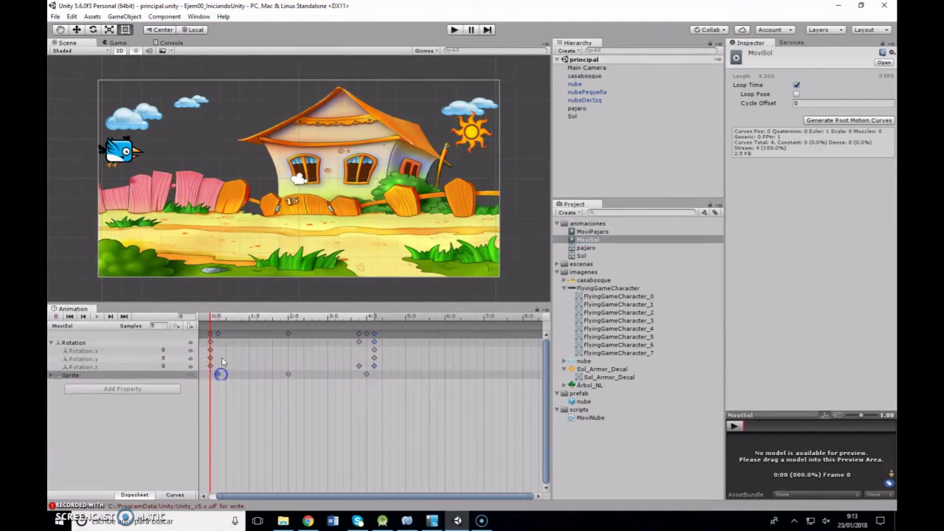
left_click_drag(220, 374, 210, 374)
mouse_move(211, 319)
left_mouse_down()
mouse_move(376, 326)
mouse_move(207, 330)
left_mouse_up()
- Add a Sprite Renderer.Color track to the sun's animation and expand its r, g, b, a rows
left_click(472, 124)
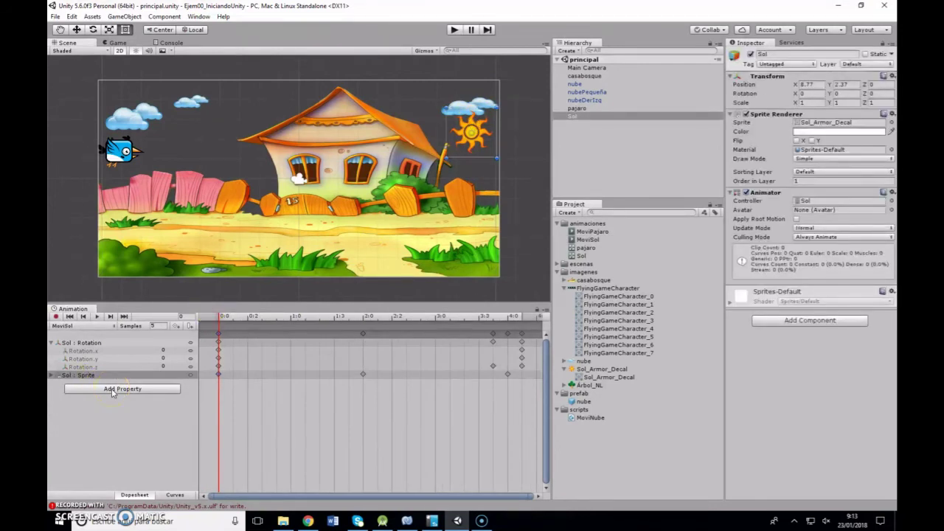
left_click(113, 391)
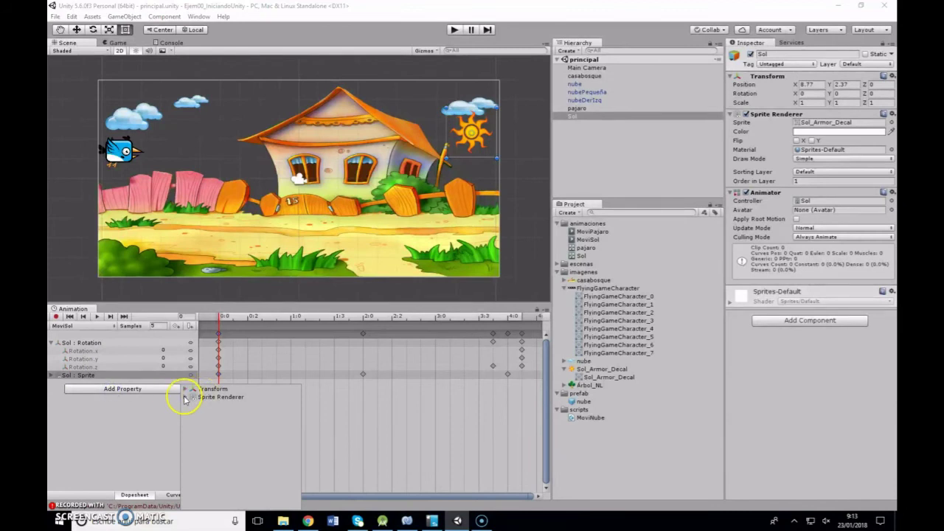
left_click(185, 398)
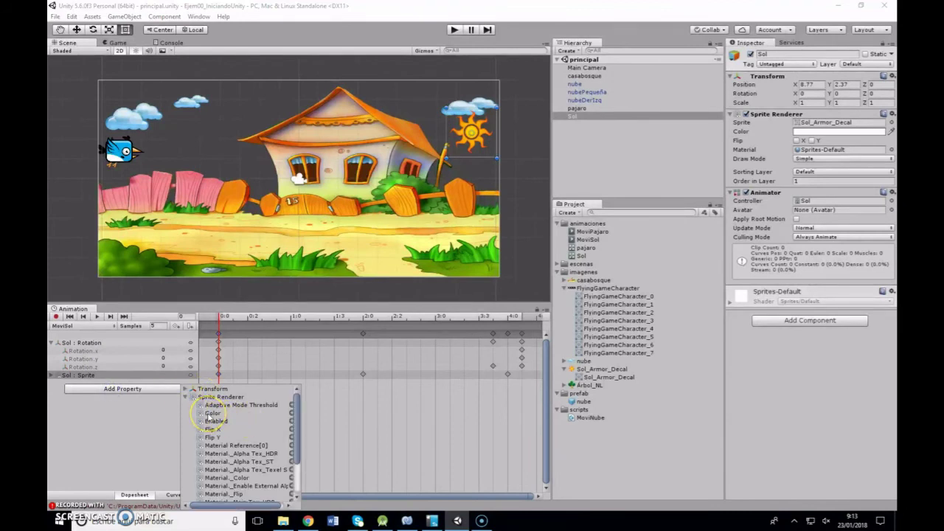
left_click(210, 415)
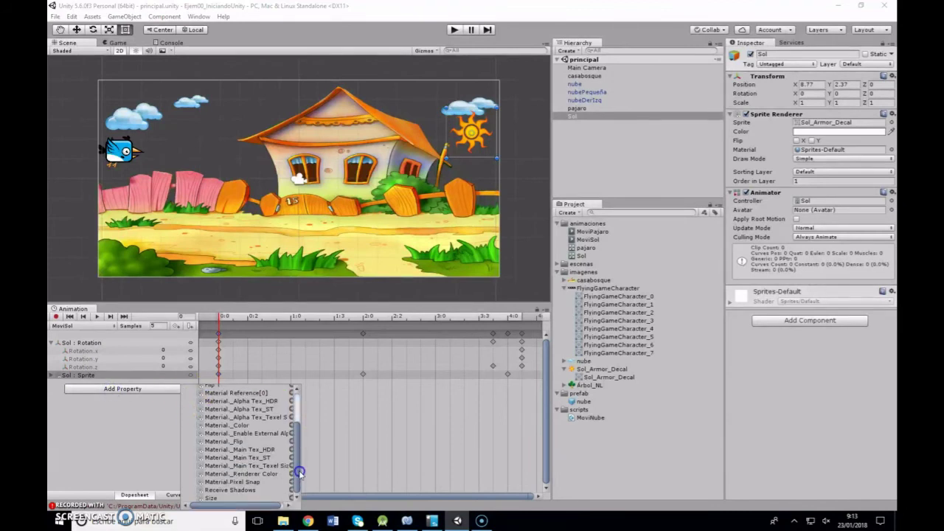
left_click(291, 414)
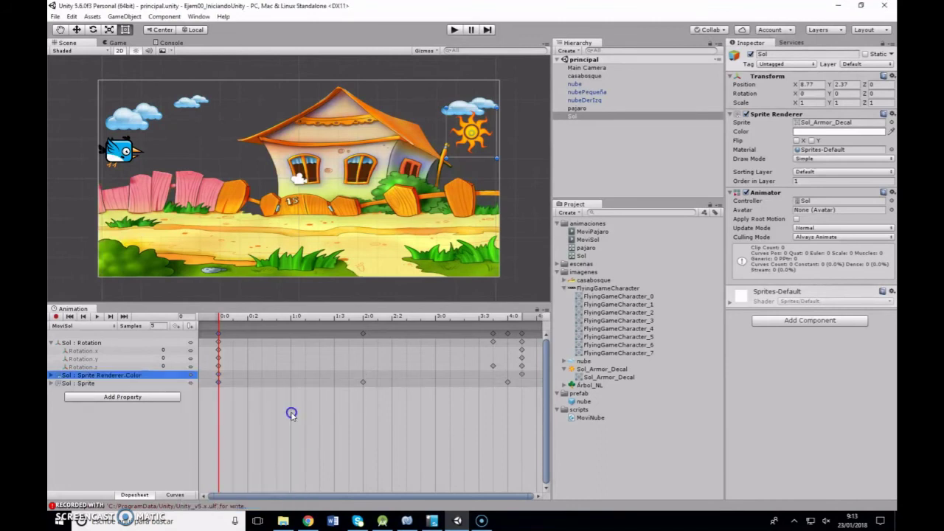
left_click(50, 377)
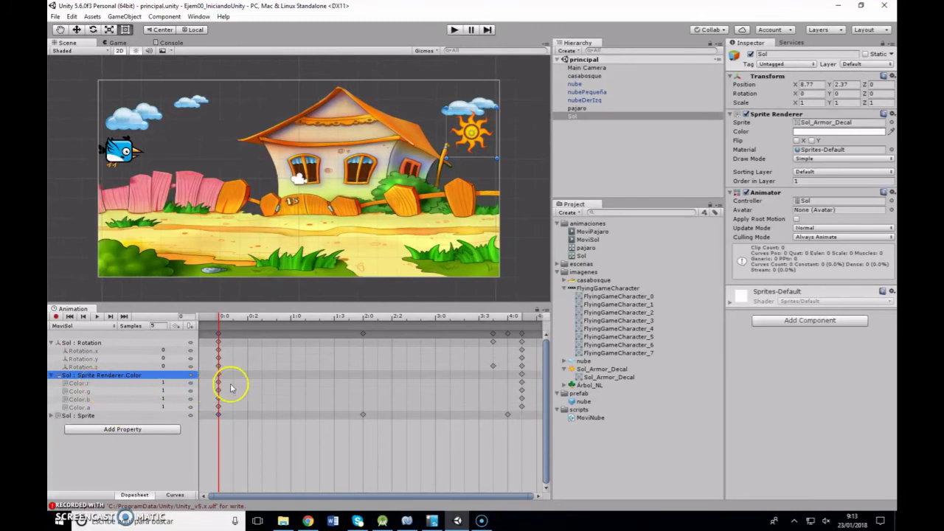
- Select the Sprite keyframe at 2:0 and enter 0 in the Color.r field
left_click(363, 416)
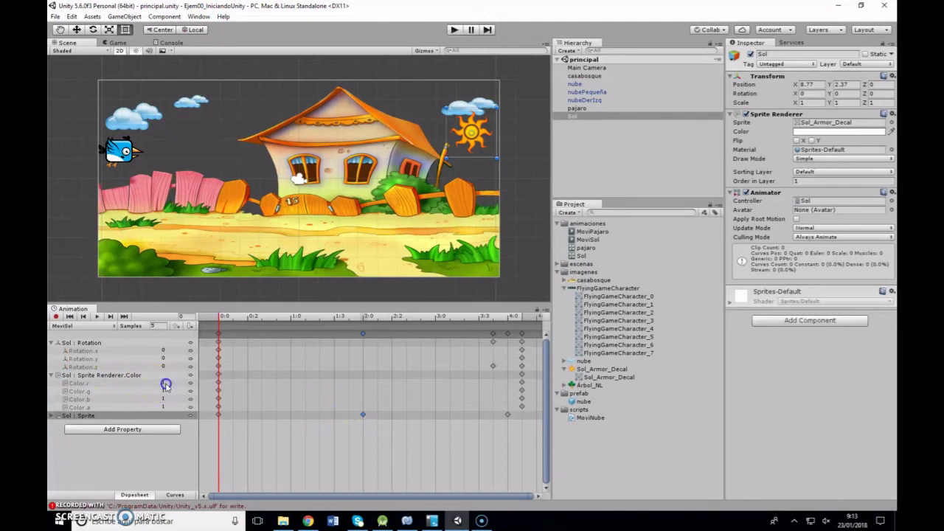
left_click(192, 383)
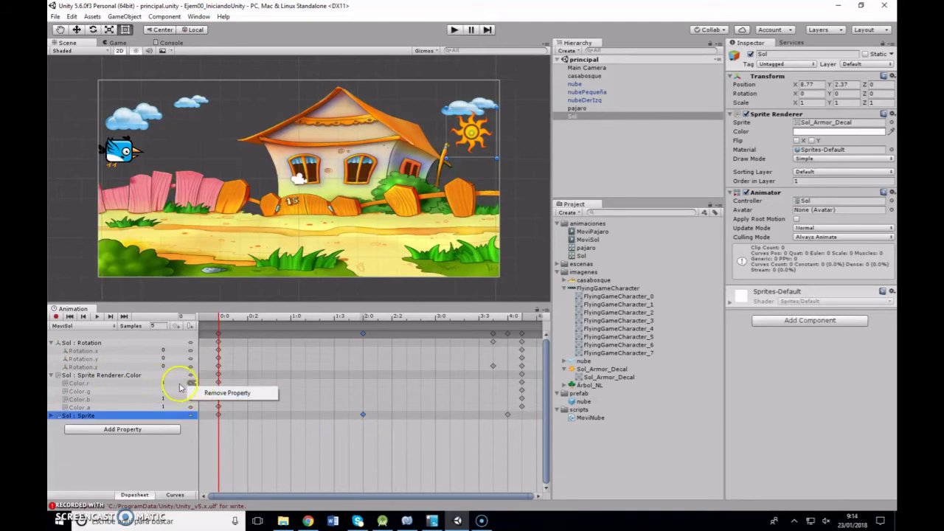
left_click(170, 383)
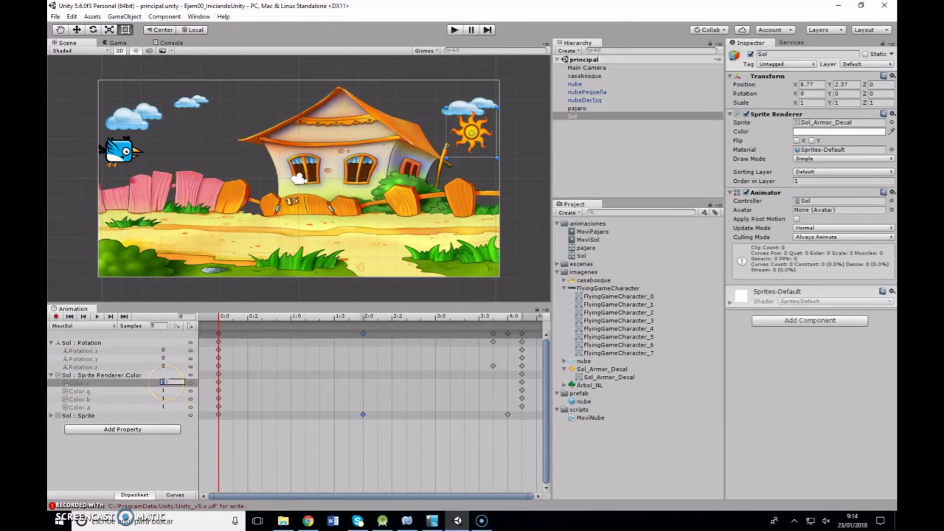
type("0")
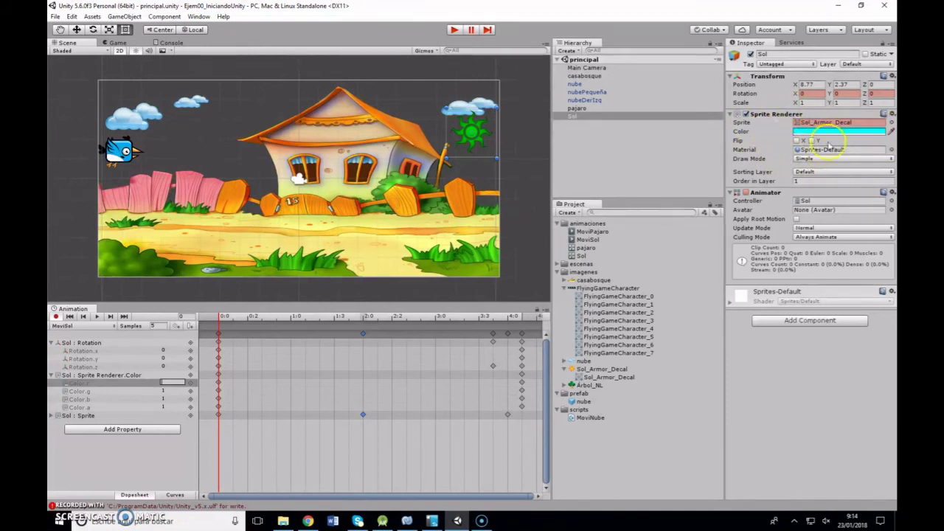
- Pick a light red colour (FF7A7A) for the sun, then dismiss the error dialog
left_click(891, 131)
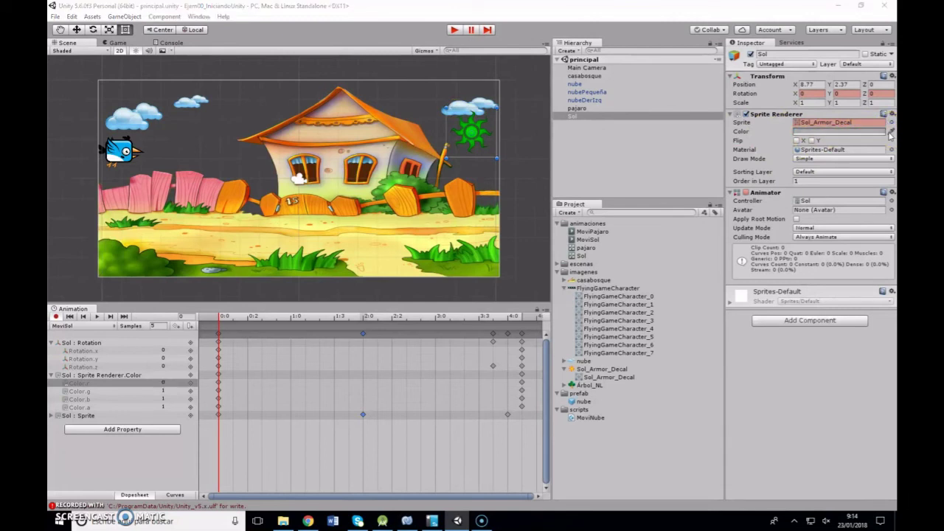
left_click(891, 130)
left_click(877, 132)
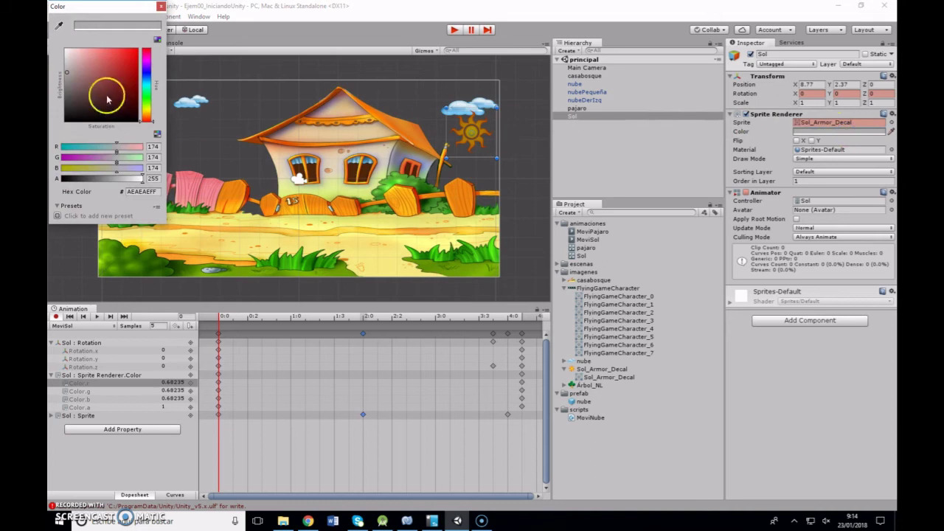
left_click(109, 69)
left_click_drag(108, 70, 103, 51)
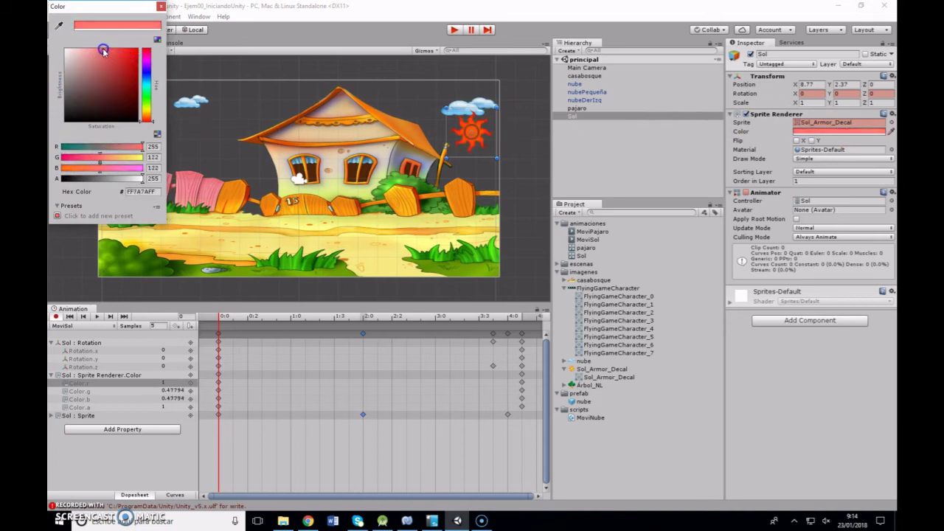
left_click(163, 7)
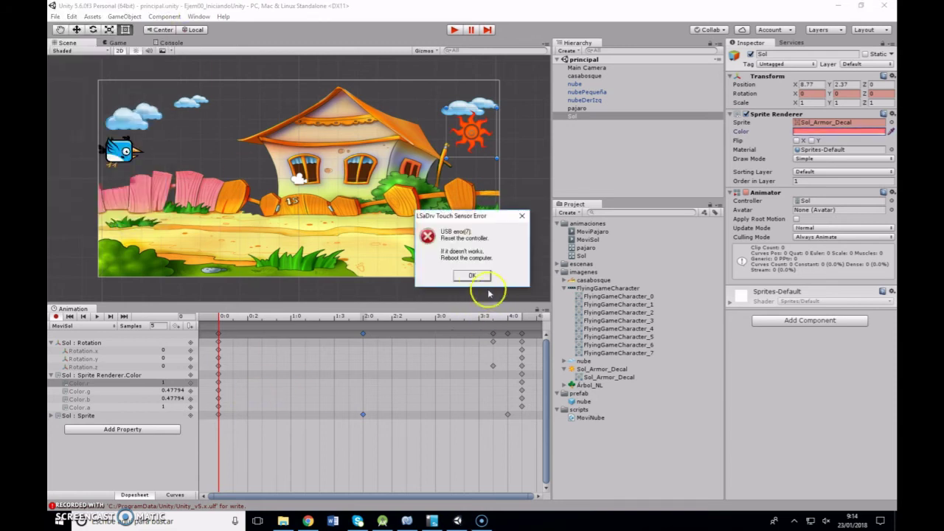
left_click(474, 275)
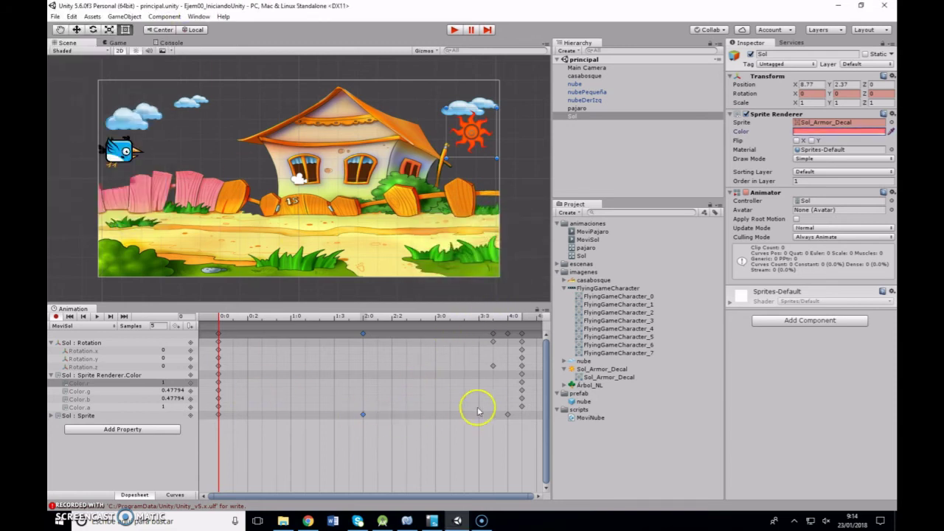
left_click(365, 414)
- At 2:0, key the sun's colour to pale yellow with the Color picker
left_click(219, 318)
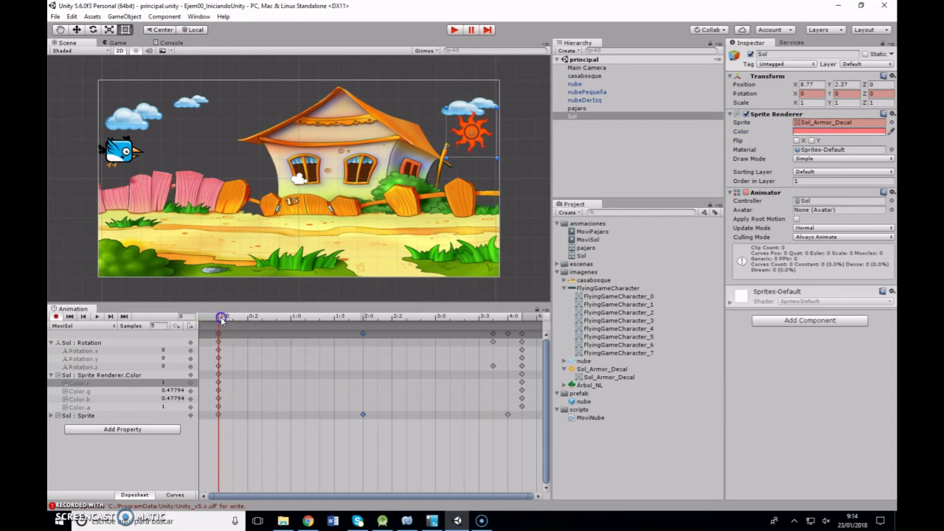
left_click_drag(220, 318, 363, 322)
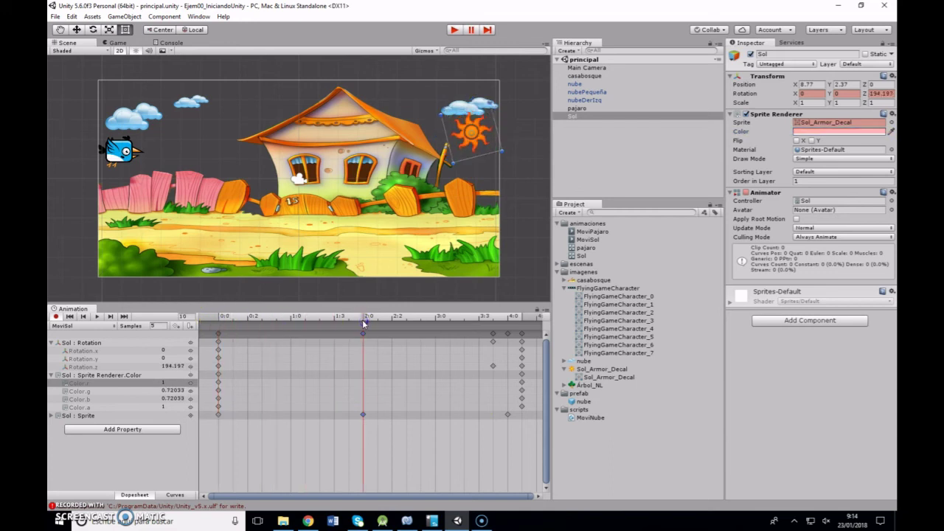
left_click(363, 320)
left_click(170, 383)
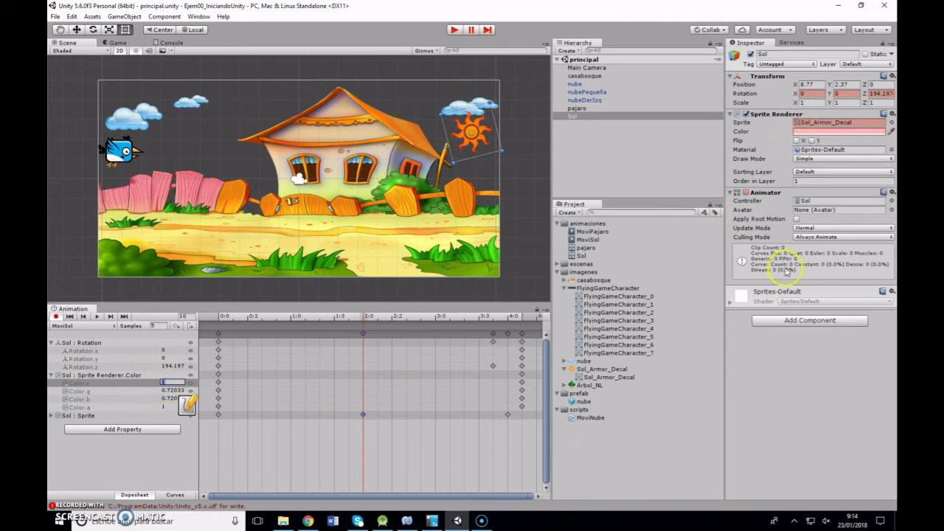
left_click(811, 133)
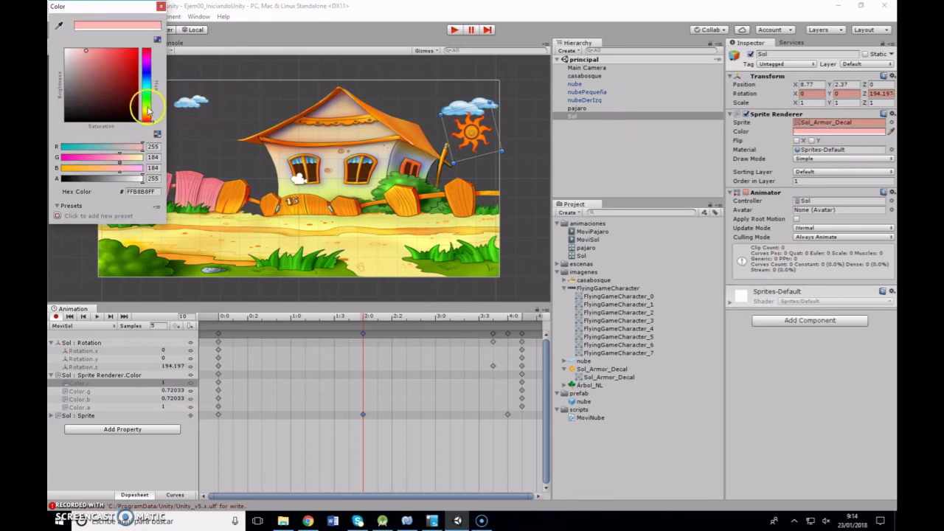
left_click(147, 110)
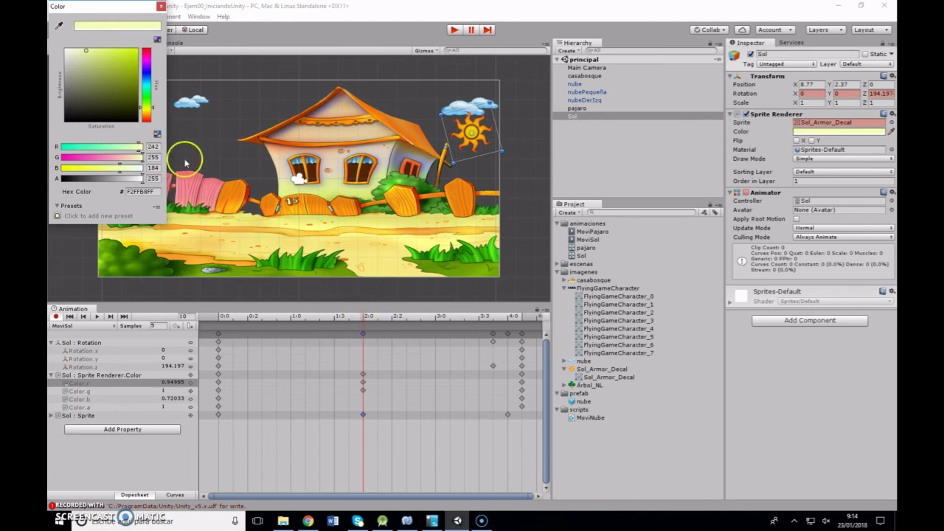
left_click(161, 7)
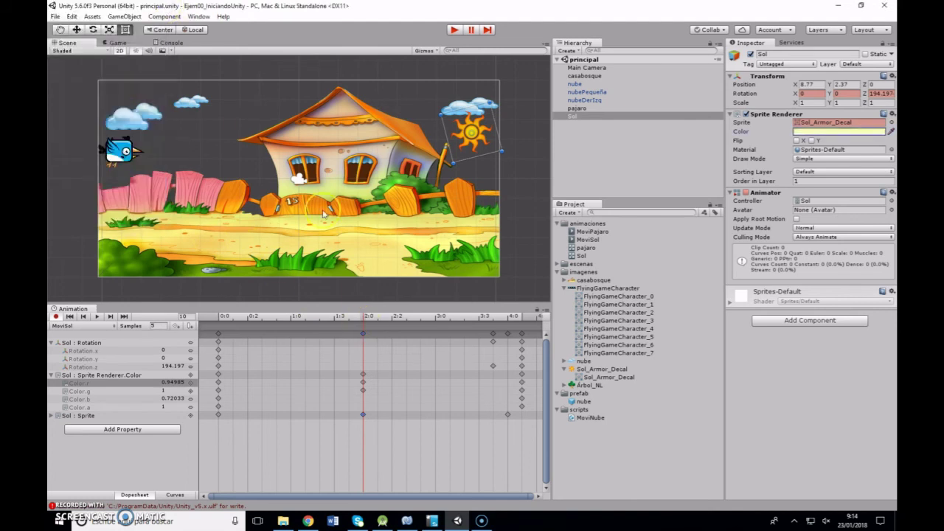
- Move the playhead to frame 18 and key the sun's colour to lime green
left_click(363, 443)
left_click_drag(450, 442, 451, 441)
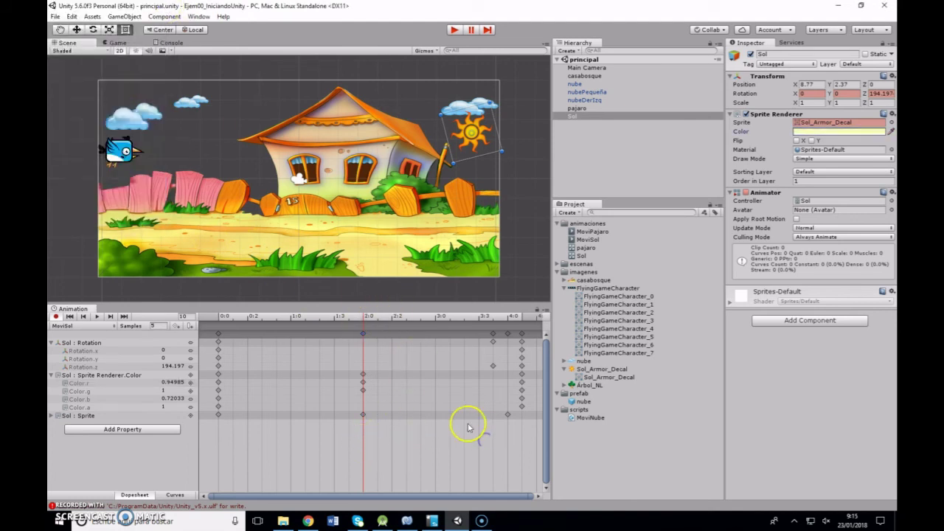
left_click_drag(364, 323, 507, 322)
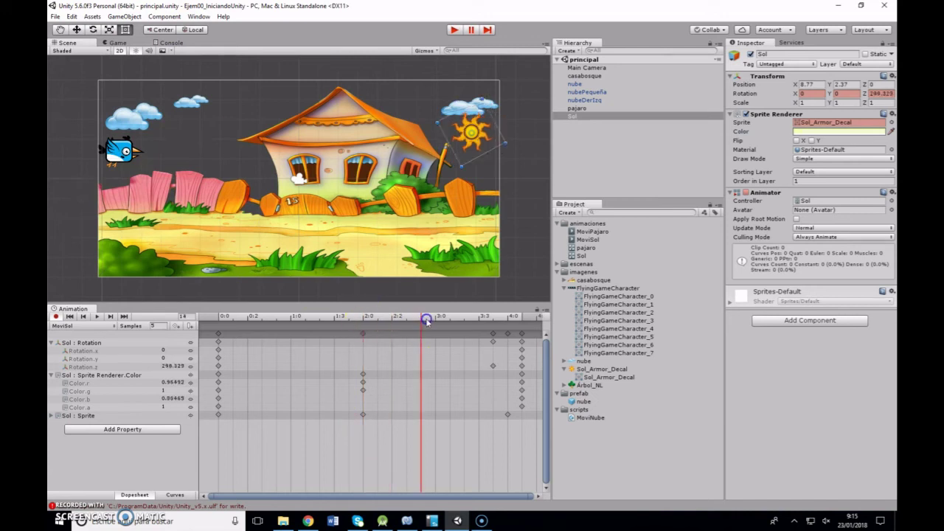
left_click(499, 322)
left_click_drag(492, 322, 483, 322)
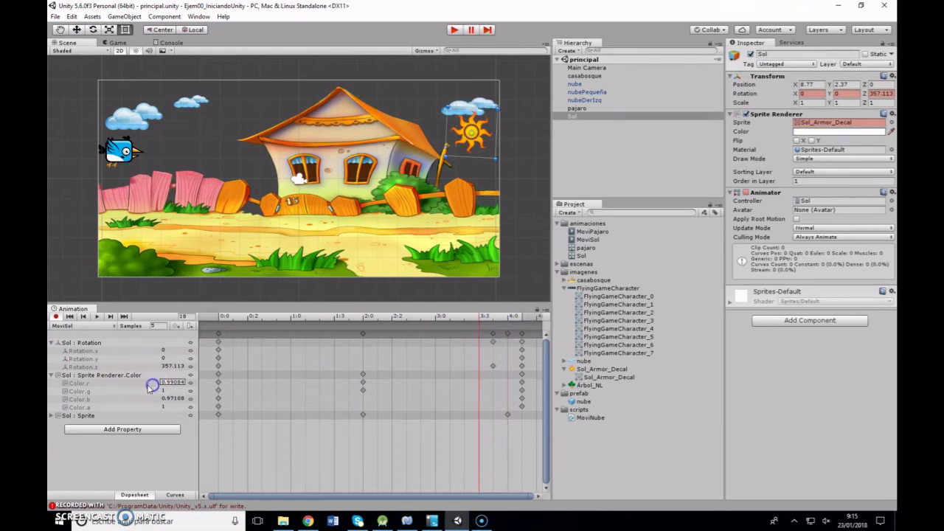
left_click(841, 130)
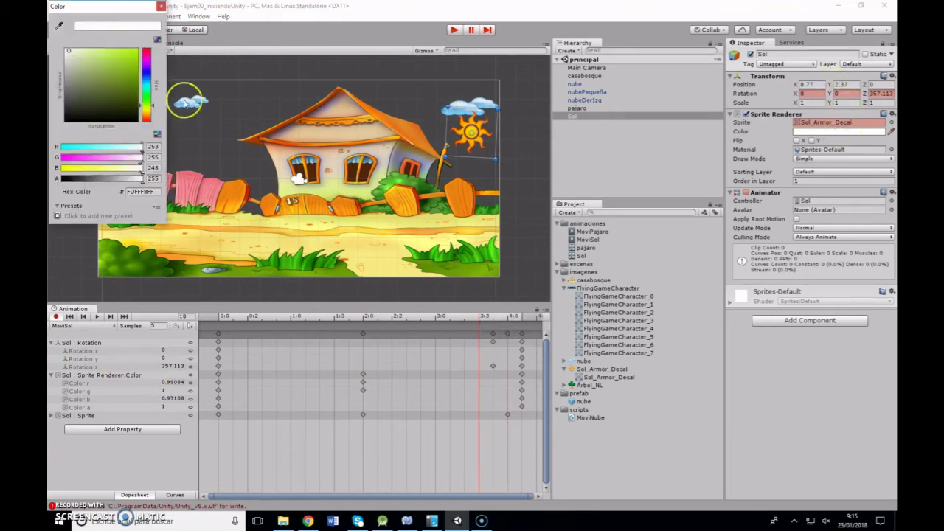
left_click(141, 53)
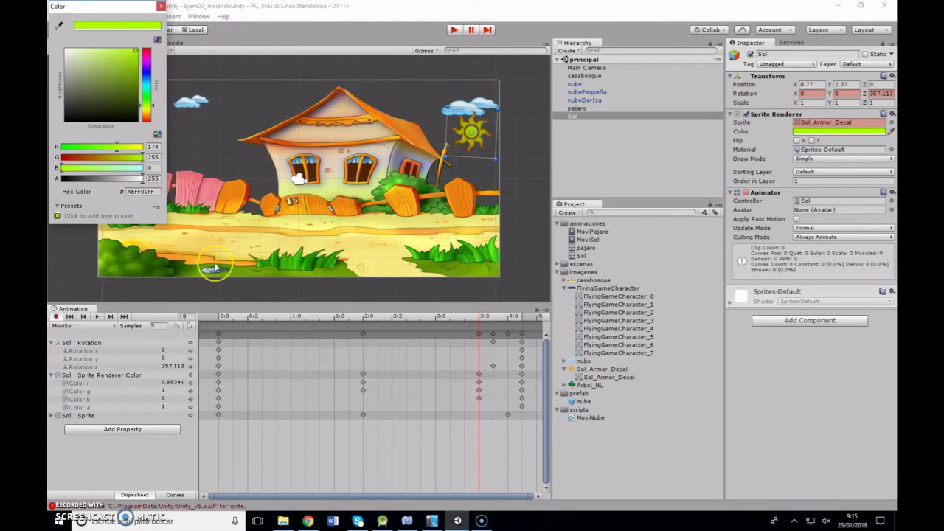
left_click(161, 6)
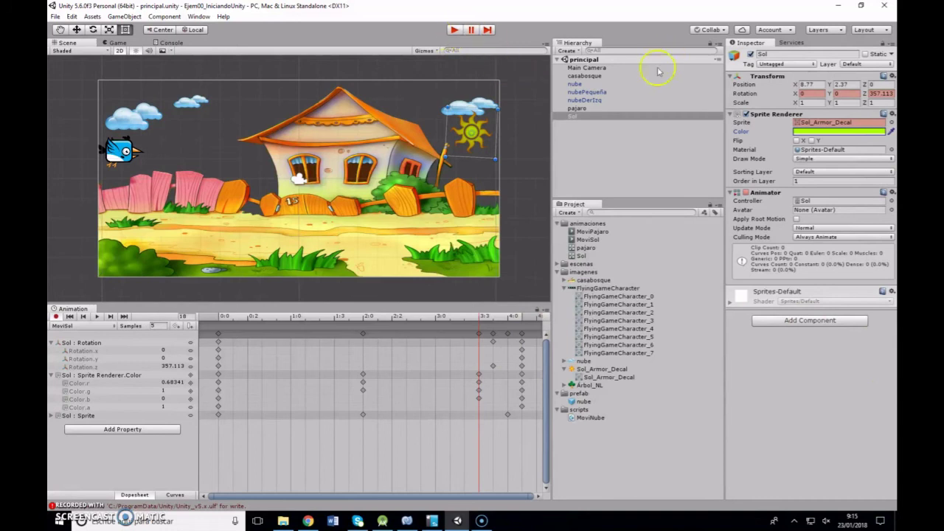
- Run the game to watch the sun spin and change colour, then stop it
left_click(452, 31)
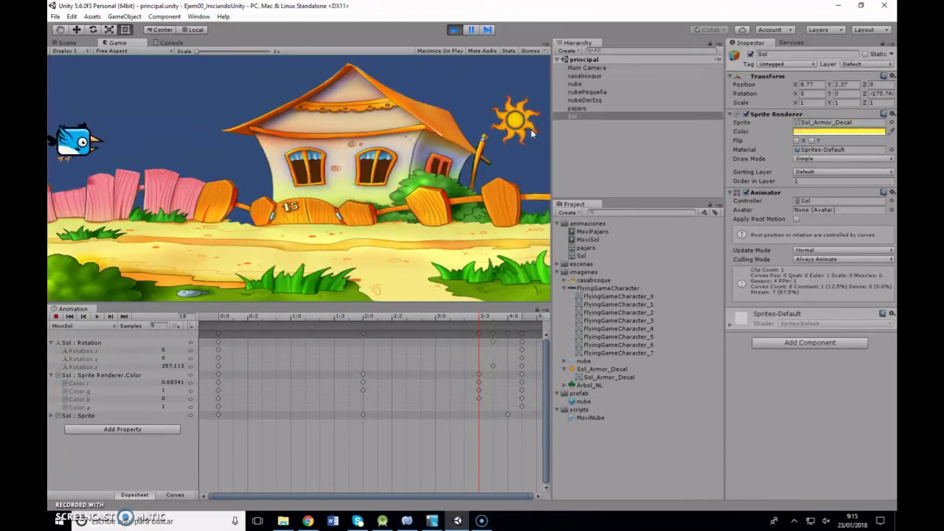
left_click(457, 31)
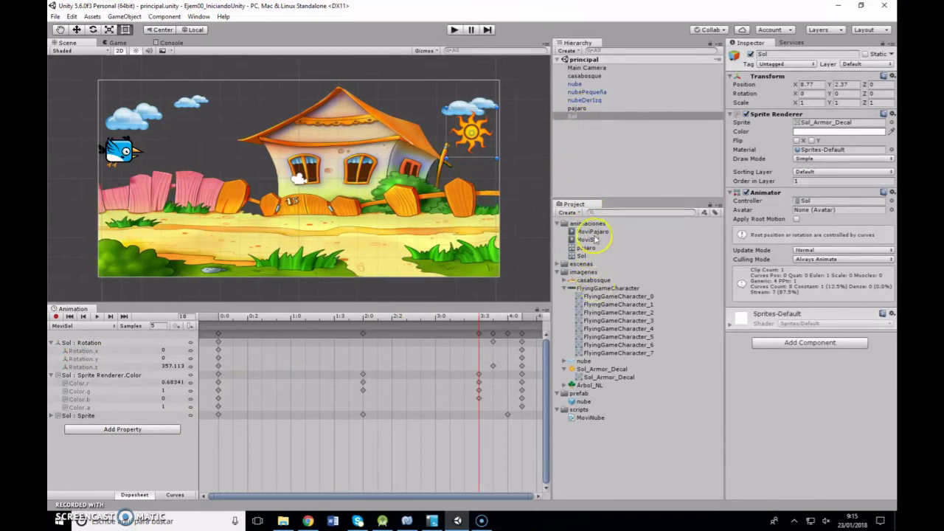
- Reselect the MoviSol clip and the Sol object in the Hierarchy to resume animating it
left_click(591, 231)
left_click(588, 239)
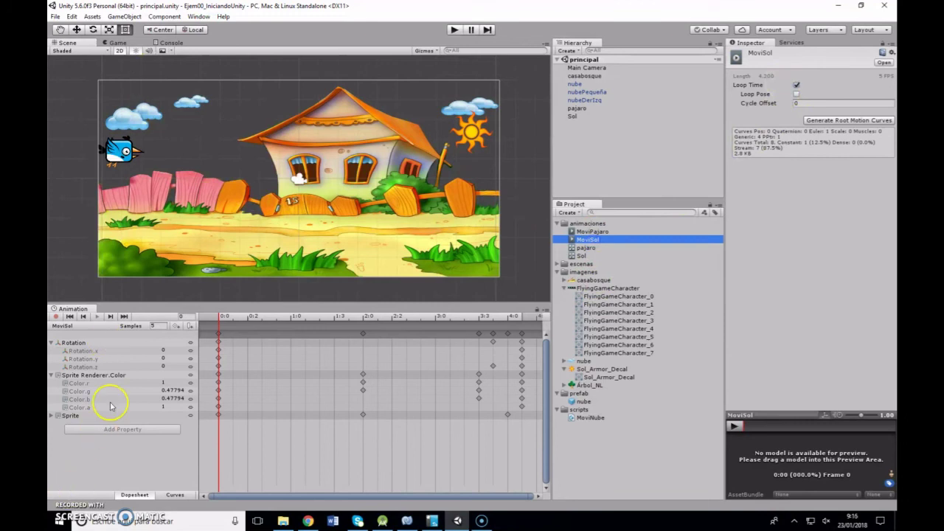
left_click(88, 343)
left_click(153, 435)
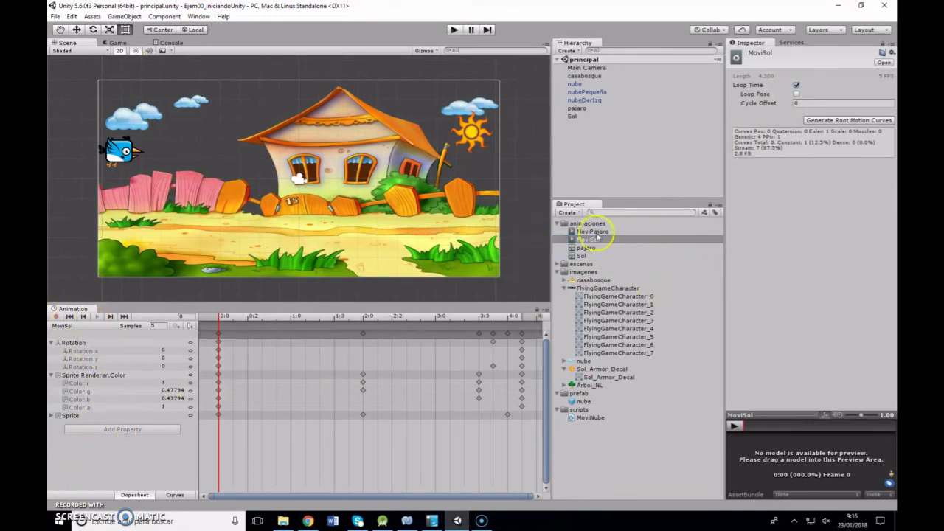
left_click(590, 240)
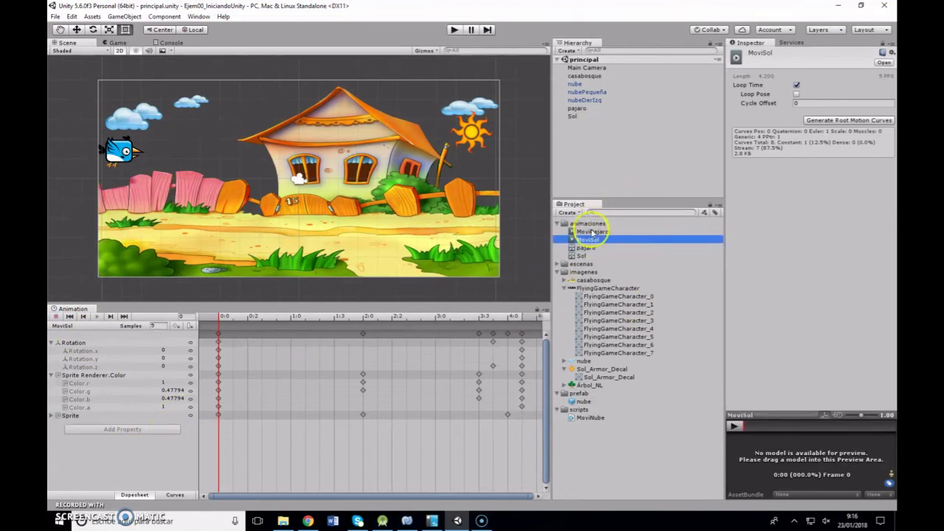
left_click(577, 116)
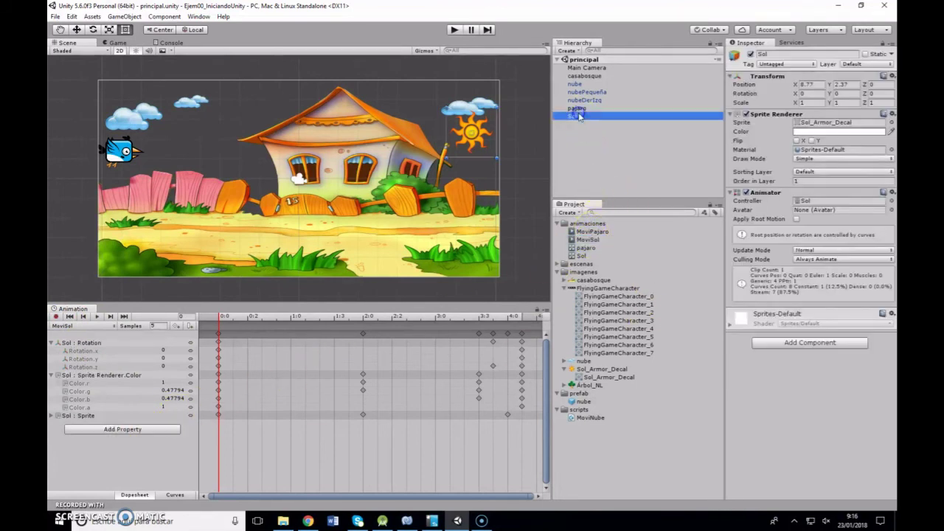
- Add a Transform Scale track to the sun's MoviSol animation and expand its x, y, z values
left_click(124, 429)
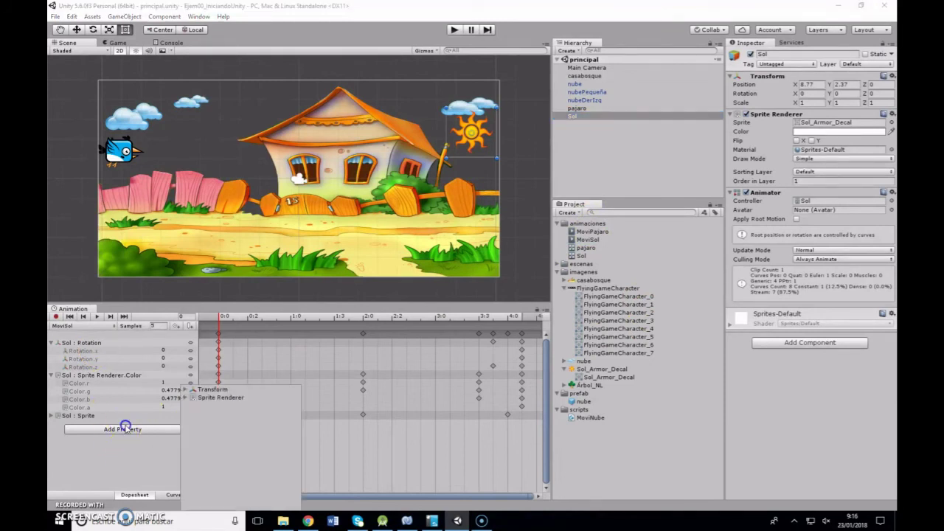
left_click(186, 389)
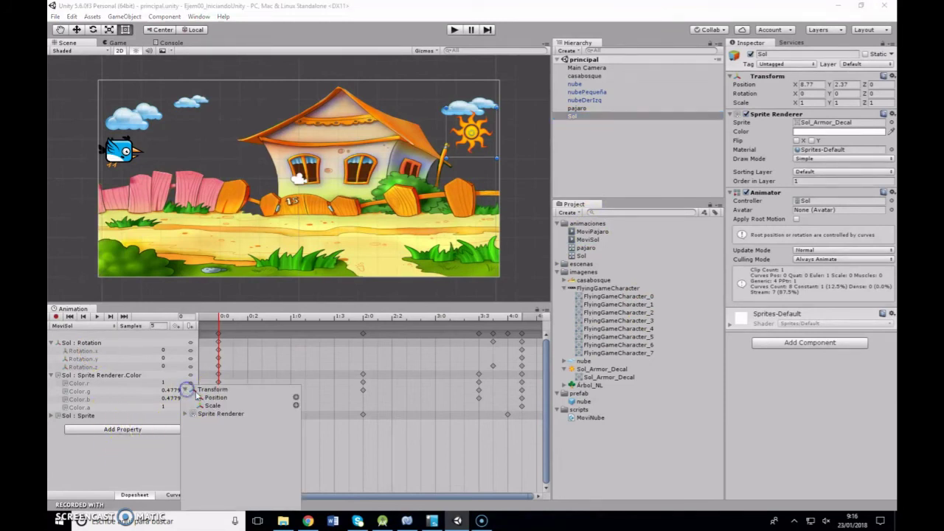
left_click(212, 405)
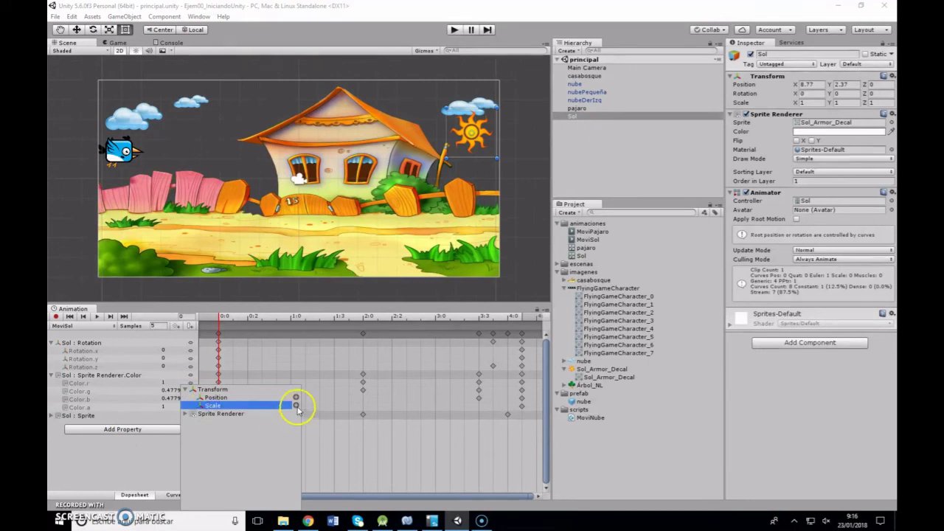
left_click(296, 405)
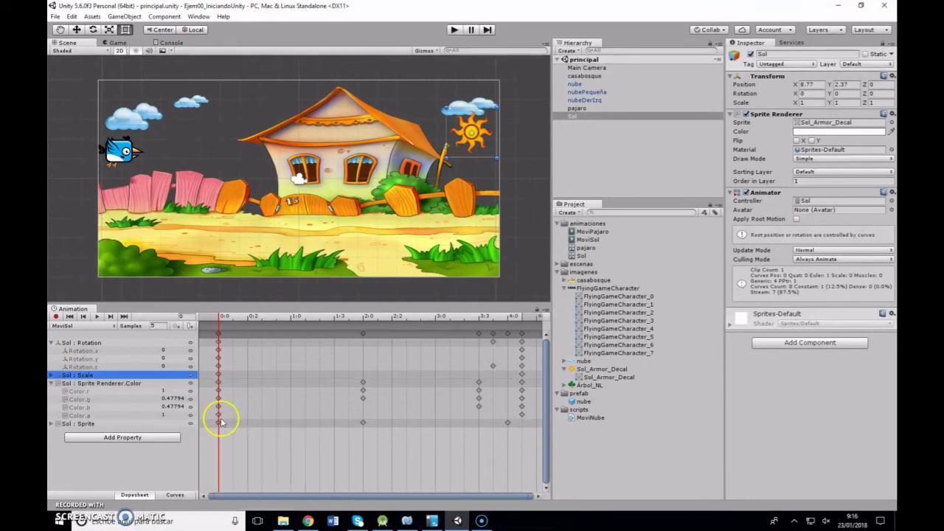
left_click(51, 376)
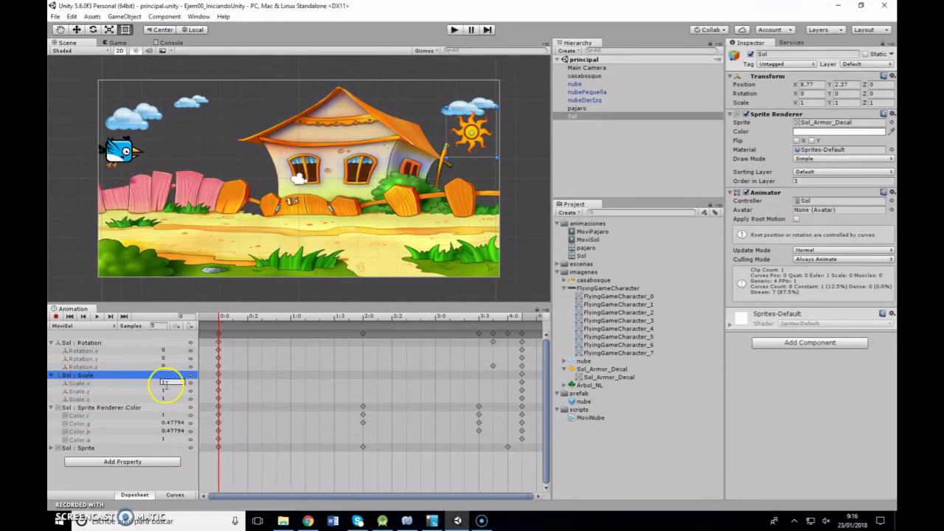
- At frame 3, set the sun's Scale x and y to 2
left_click(231, 319)
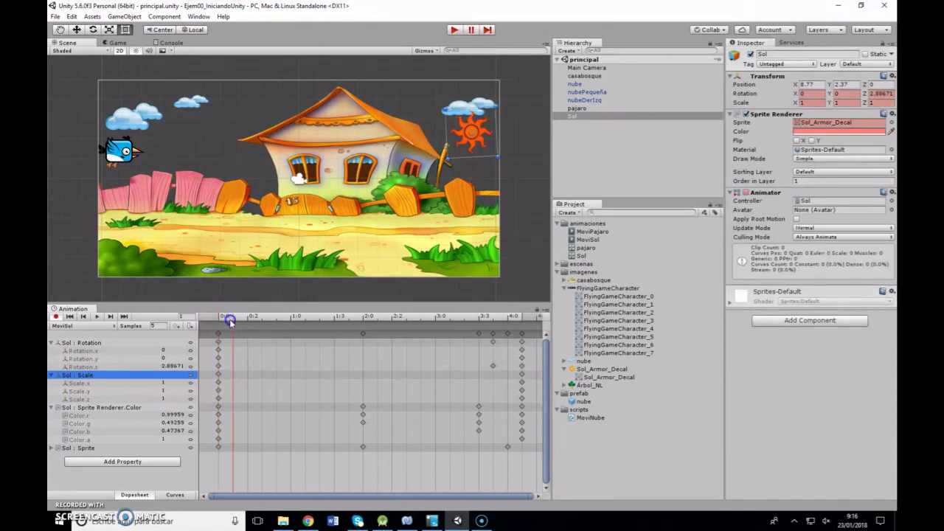
left_click_drag(231, 322, 261, 323)
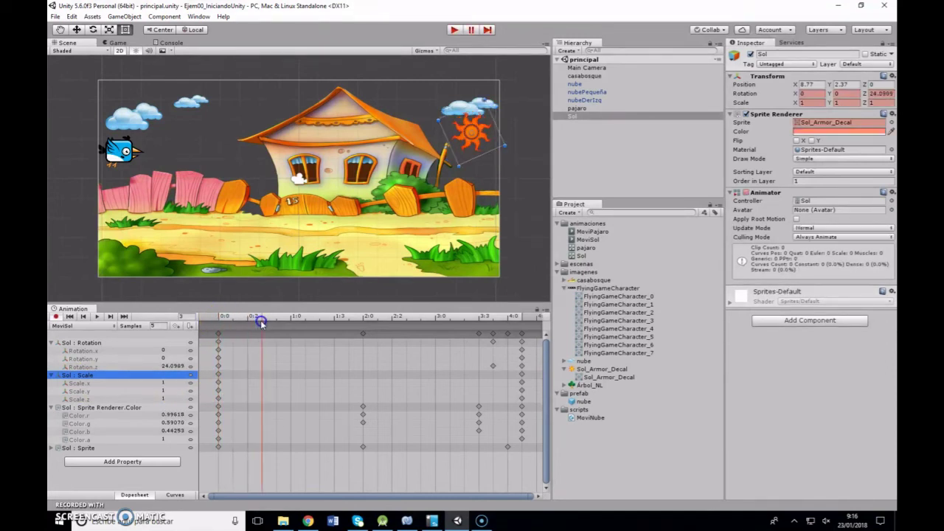
left_click(172, 383)
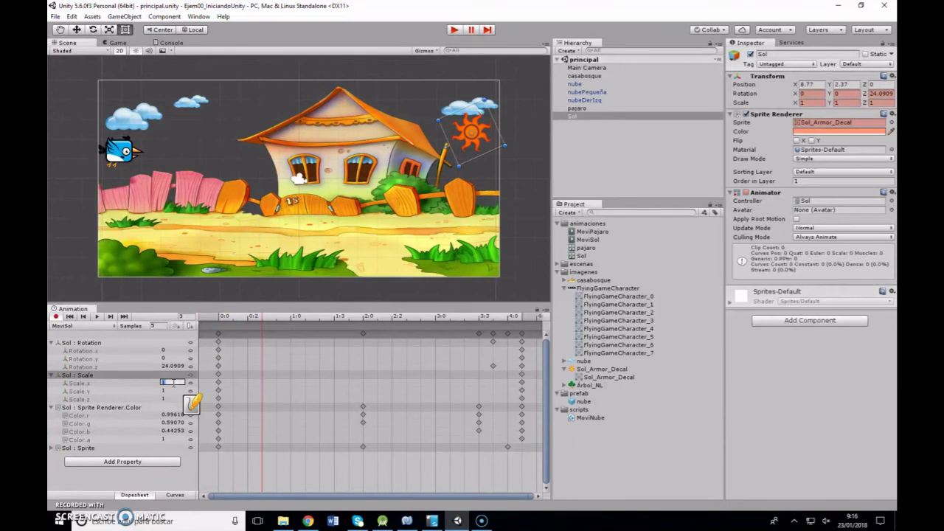
type("2")
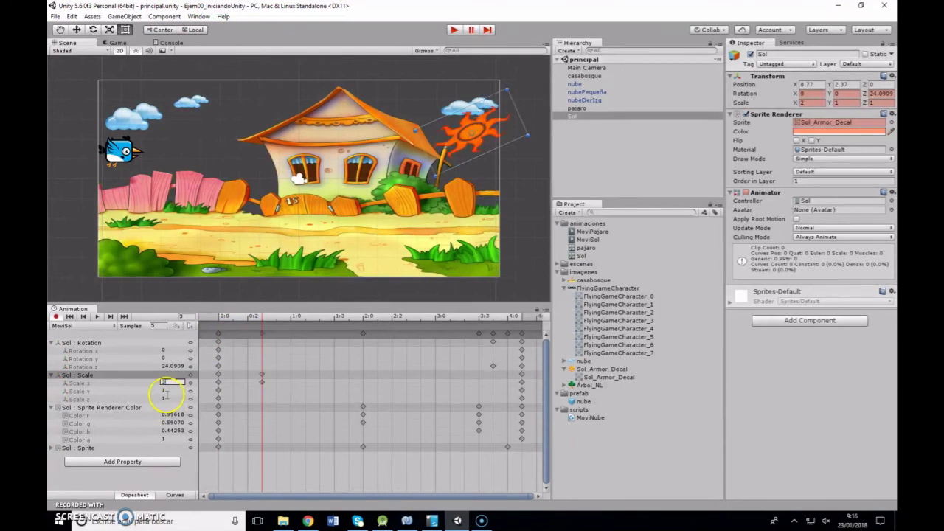
left_click(166, 392)
type("2")
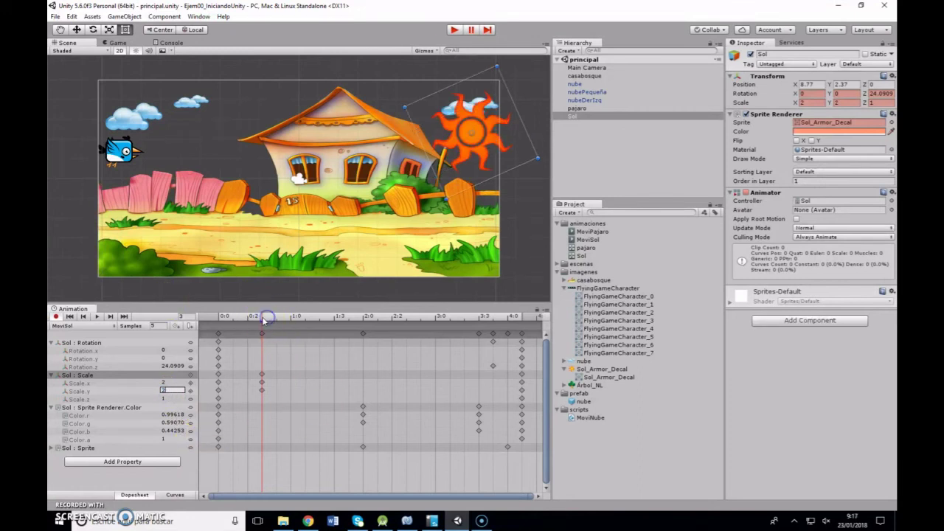
- Move the playhead to frame 9 and set Scale x and y to 1
left_click_drag(263, 318, 345, 318)
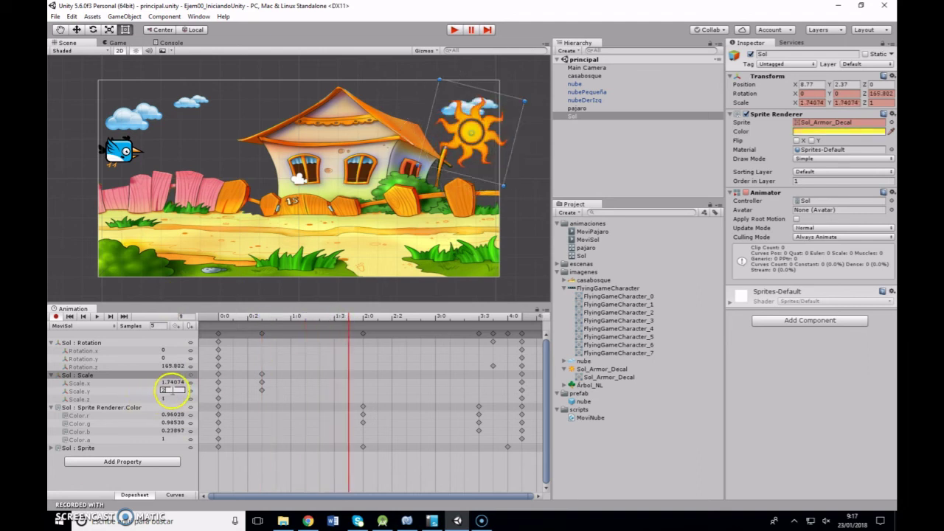
double_click(169, 392)
type("1")
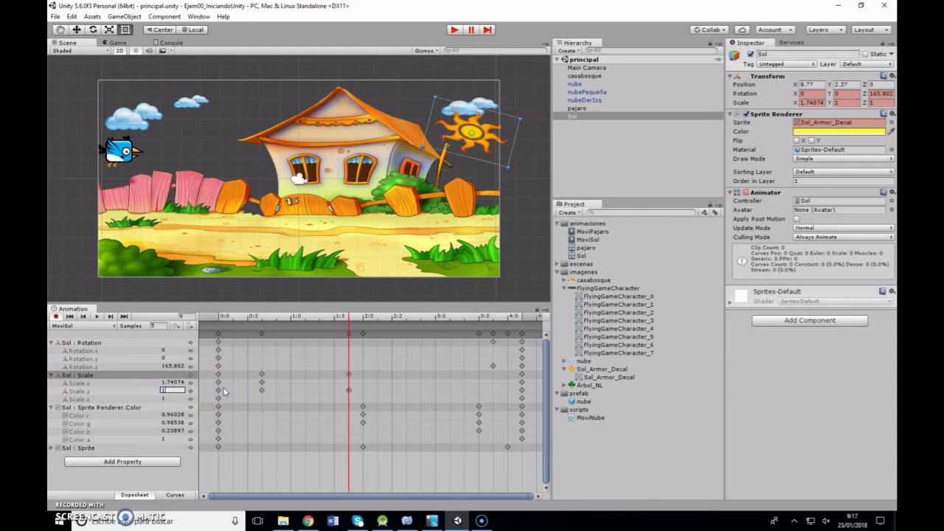
double_click(171, 383)
type("1")
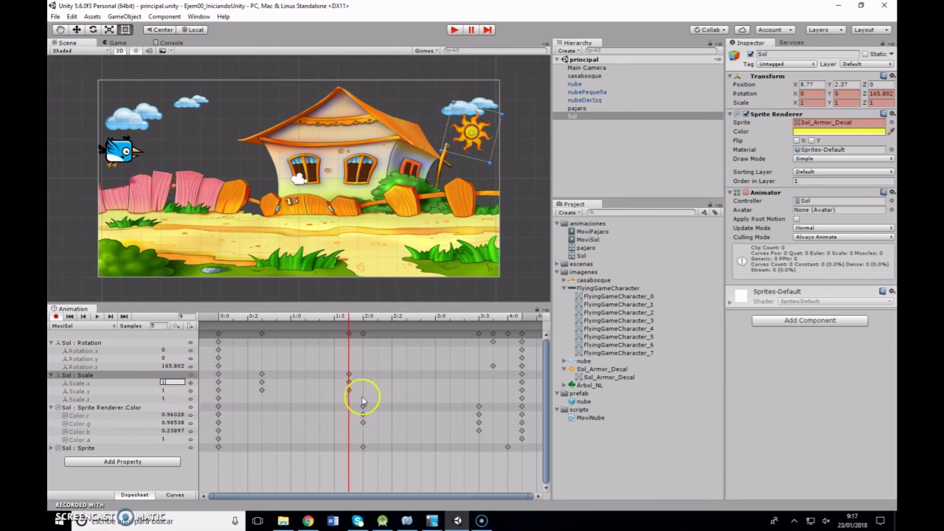
- At frame 15, set the sun's Scale x and y to 0.5
left_click_drag(350, 318, 435, 329)
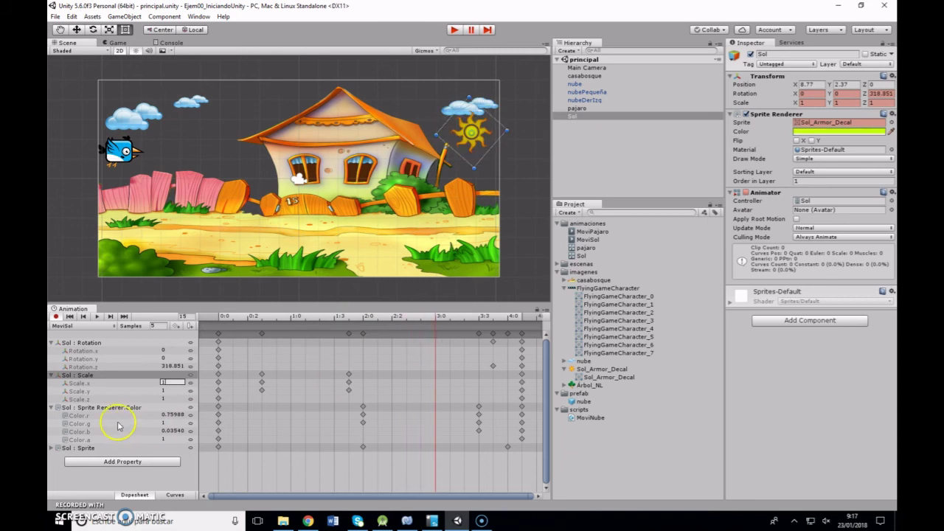
left_click(147, 385)
type("0.5")
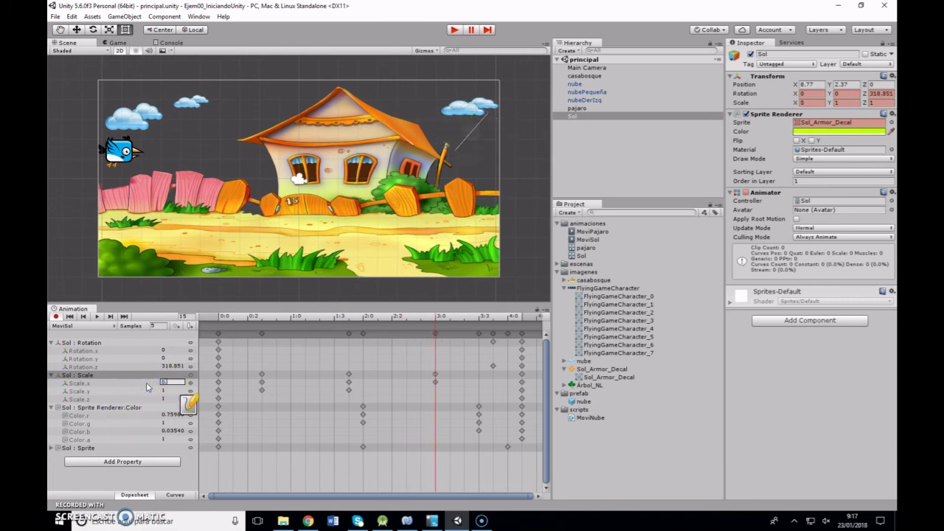
left_click(162, 390)
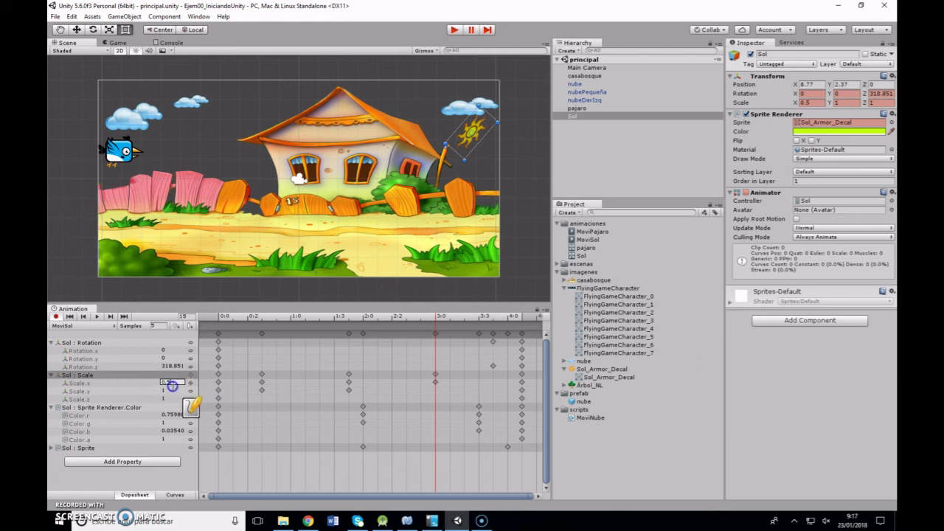
left_click(168, 391)
type("0.5")
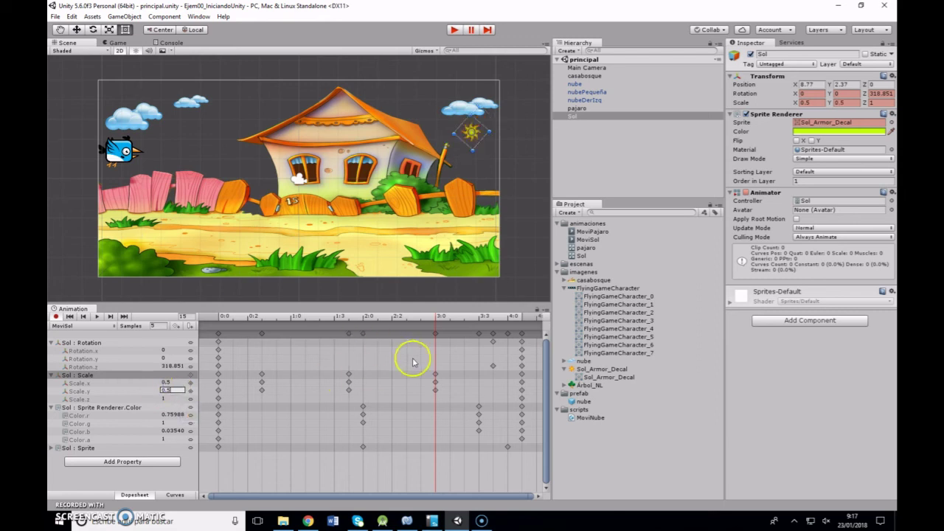
left_click(435, 369)
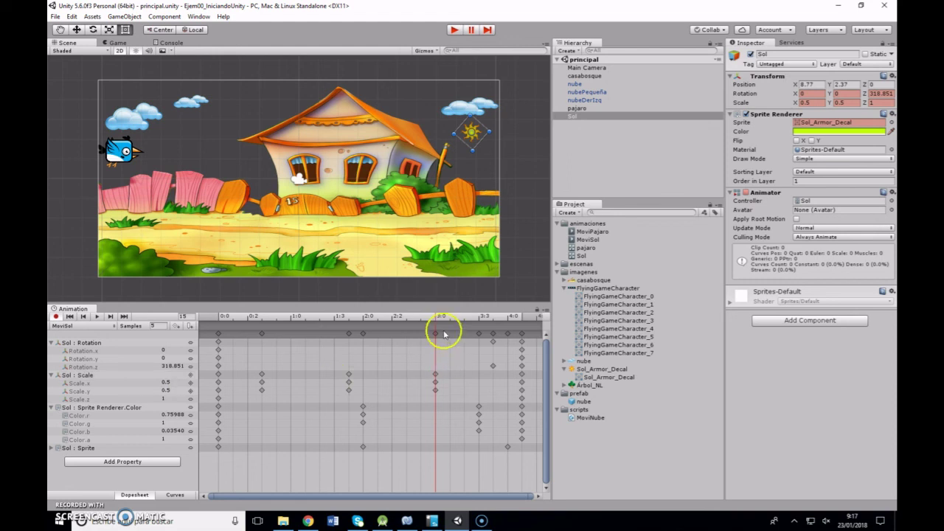
- Scrub to frame 19, then play the game to preview the animations and stop it
left_click_drag(435, 316, 490, 323)
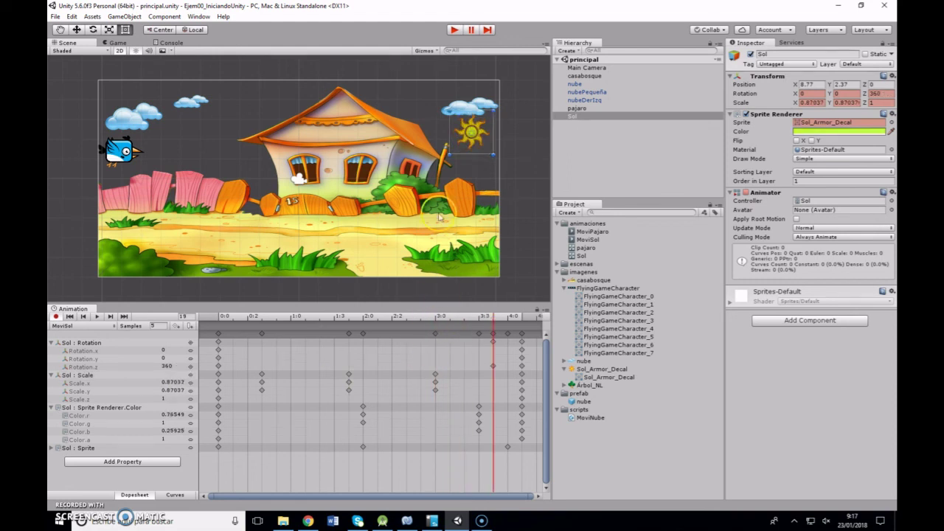
left_click(454, 29)
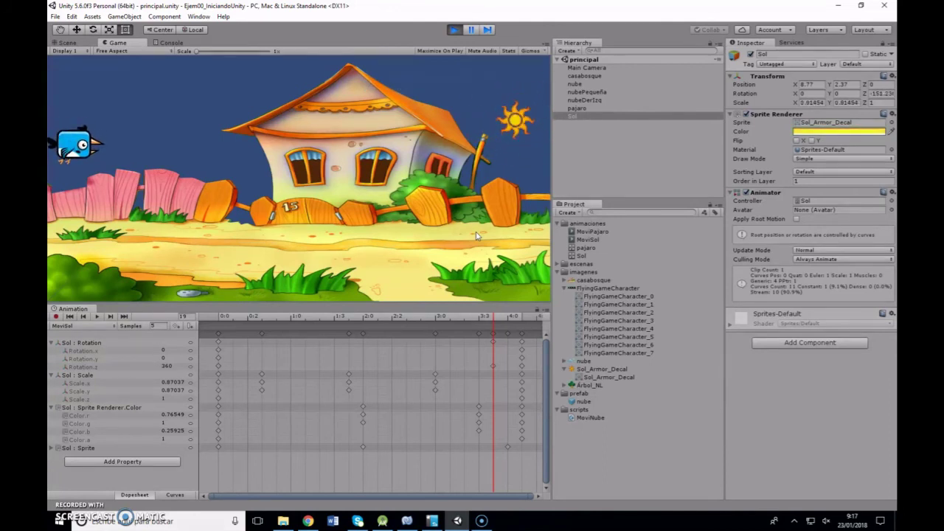
left_click(454, 29)
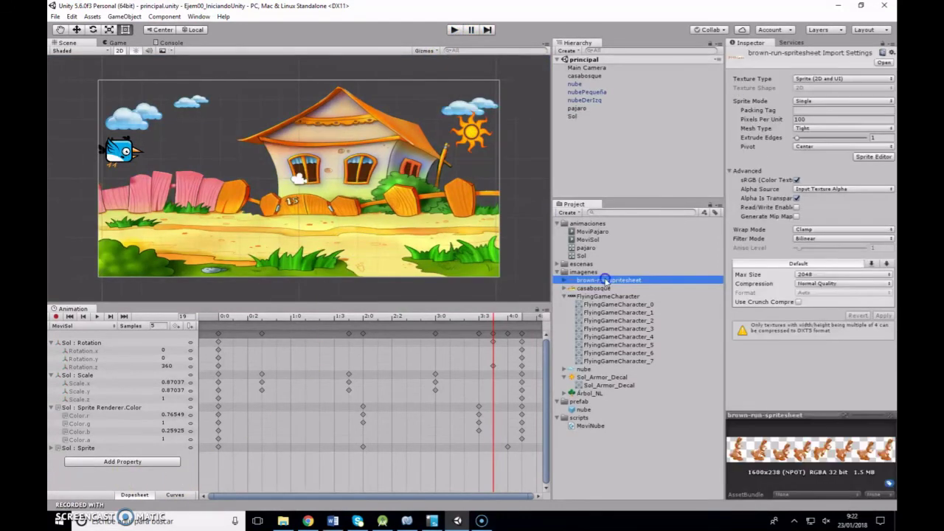
- Rename the brown-run-spritesheet image to conejo
left_click(610, 277)
type("conejo")
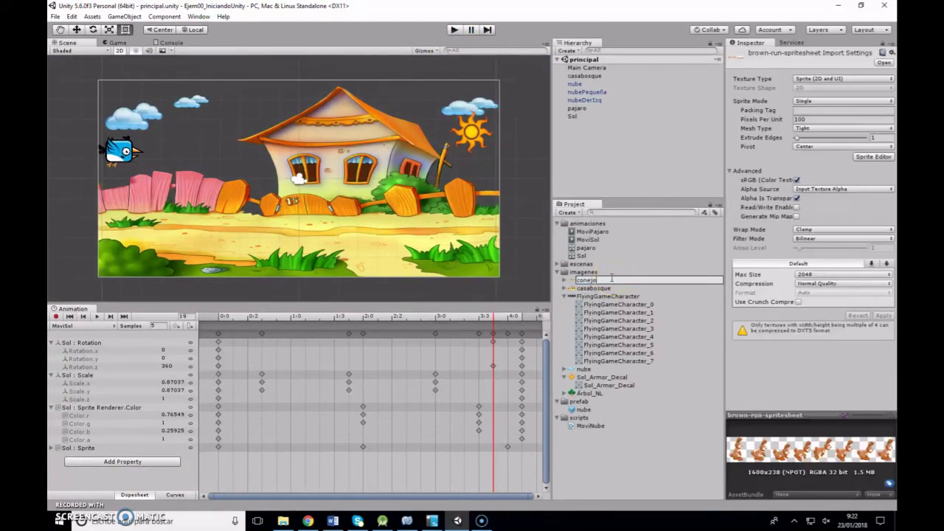
key("Return")
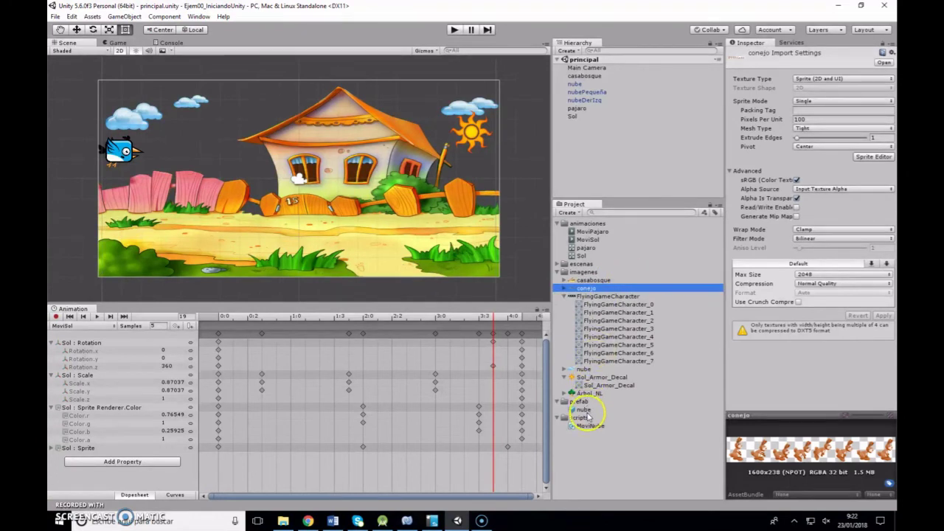
- Drag the Arbol_NL tree image into the Hierarchy to add it to the scene
left_click_drag(587, 393, 572, 125)
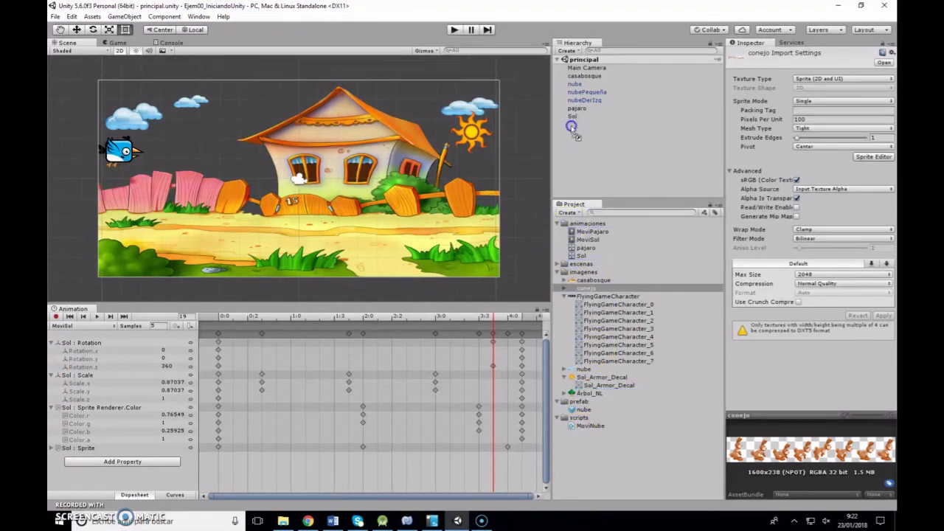
left_click(587, 395)
mouse_move(588, 397)
left_mouse_down()
mouse_move(577, 109)
mouse_move(568, 127)
left_mouse_up()
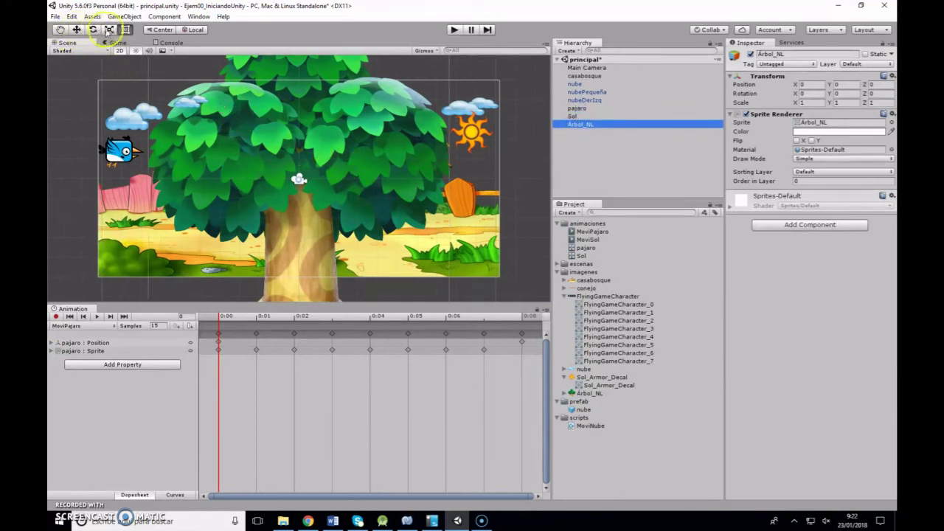
- Shrink the Arbol_NL tree with the Scale tool, squashing it vertically and narrowing it
left_click(109, 29)
scroll(275, 151, "down", 3)
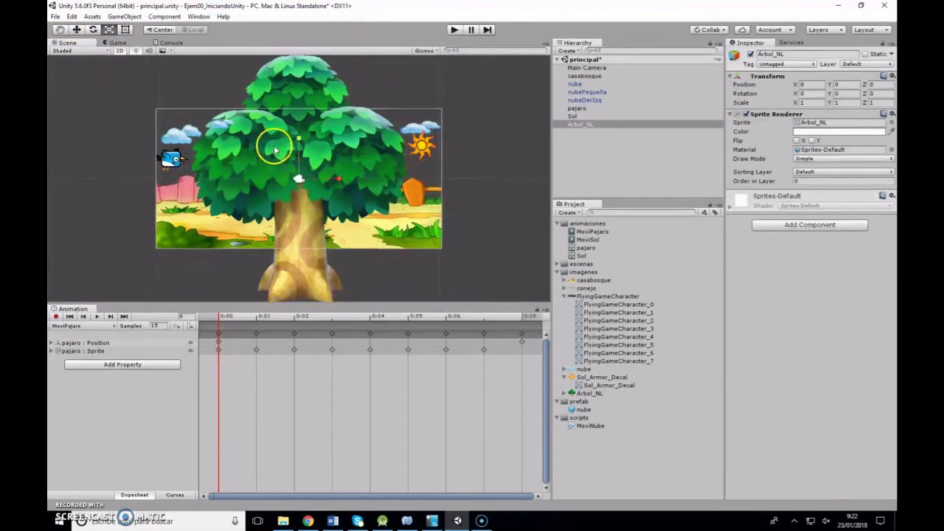
scroll(274, 151, "down", 2)
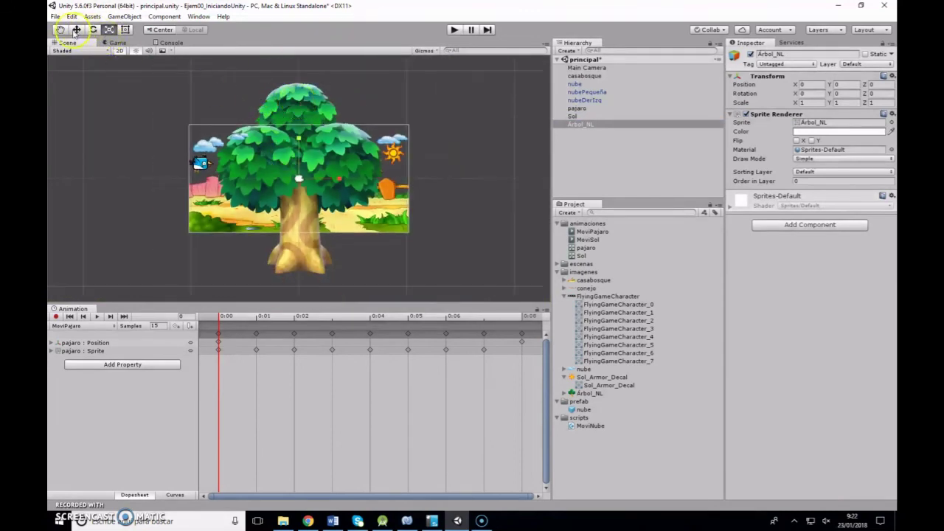
left_click_drag(298, 138, 310, 184)
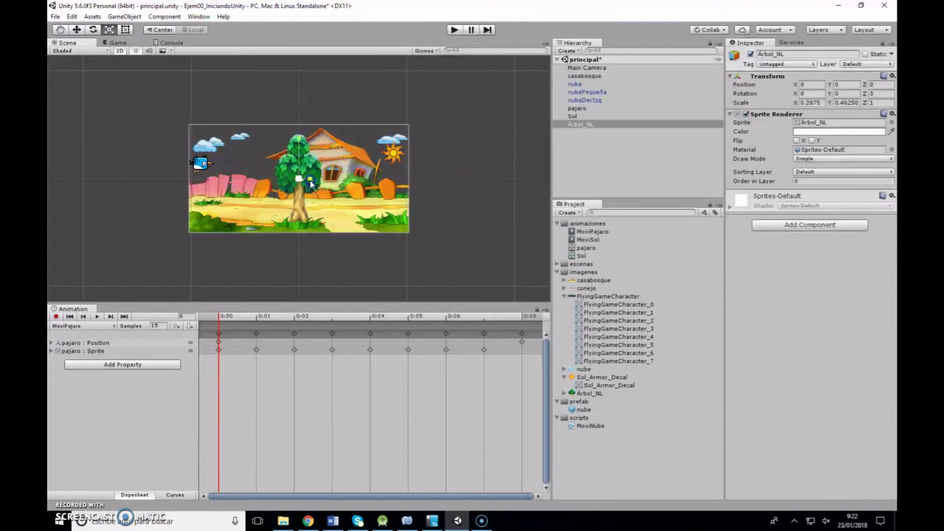
mouse_move(310, 184)
left_mouse_down()
mouse_move(298, 138)
mouse_move(299, 179)
left_mouse_up()
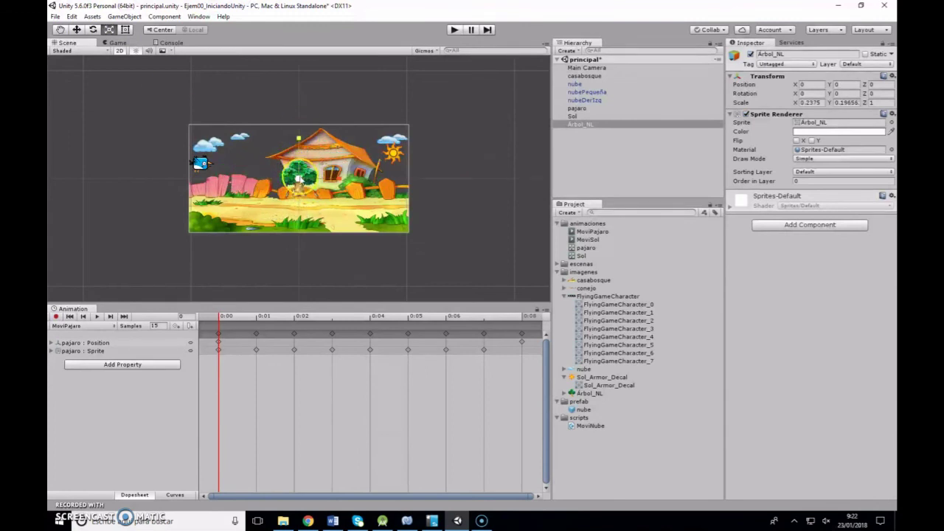
- Recentre the view and use the Rect tool to resize the tree and place it right of the house
left_click(60, 30)
mouse_move(302, 176)
left_mouse_down()
mouse_move(355, 198)
mouse_move(309, 170)
mouse_move(384, 193)
mouse_move(386, 177)
left_mouse_up()
left_click(76, 30)
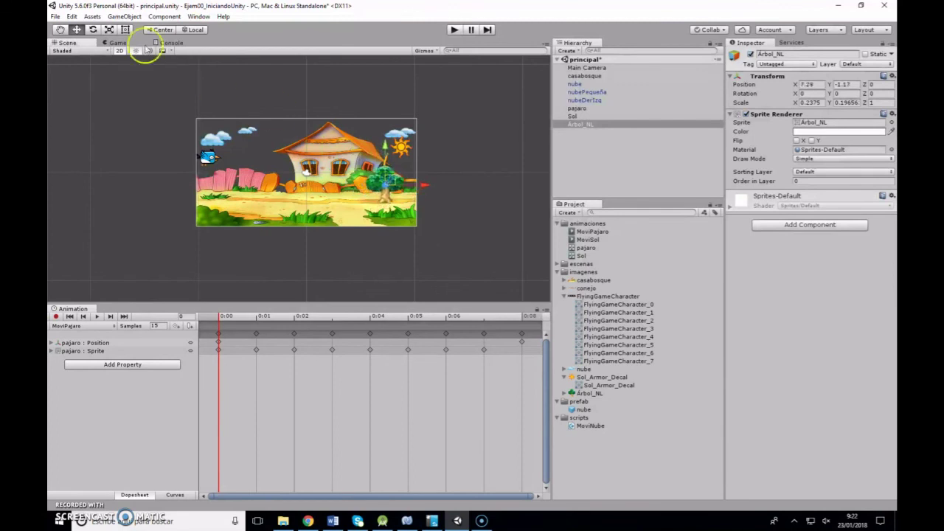
left_click(125, 30)
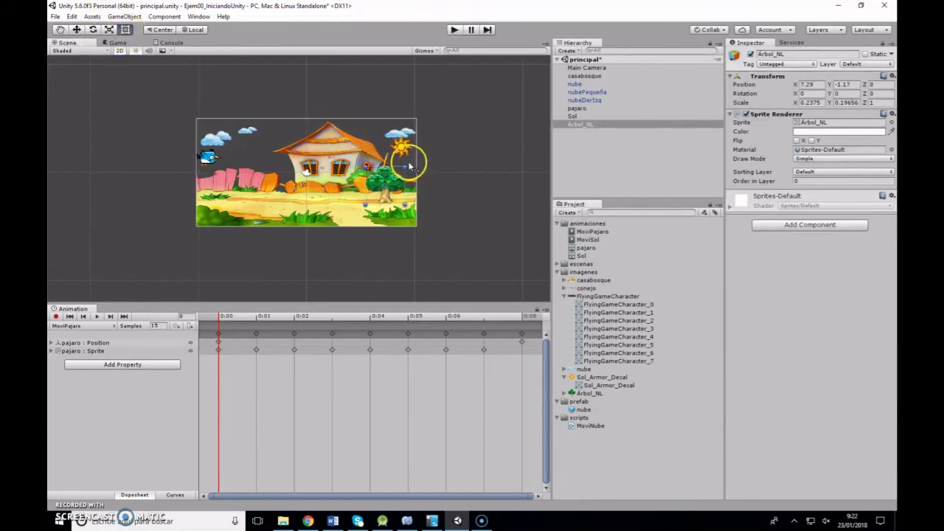
mouse_move(406, 159)
left_mouse_down()
mouse_move(398, 158)
mouse_move(398, 189)
left_mouse_up()
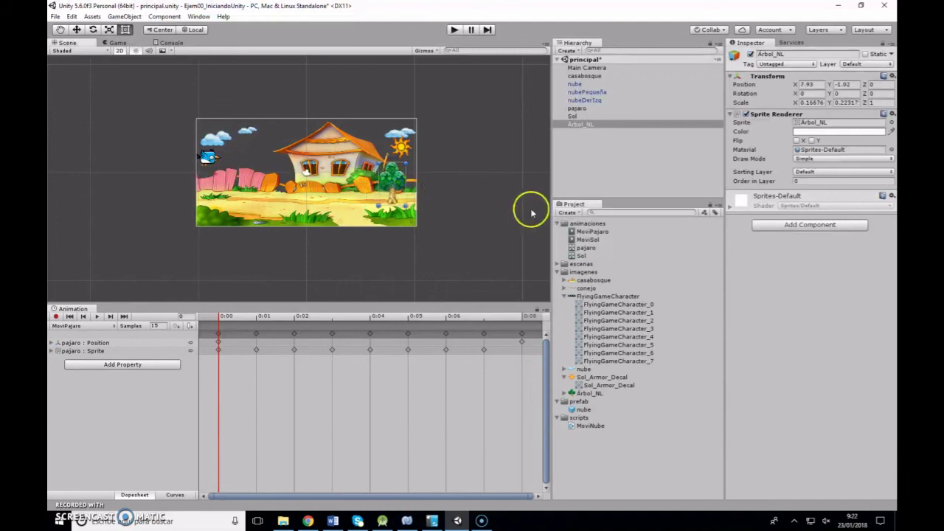
left_click(686, 282)
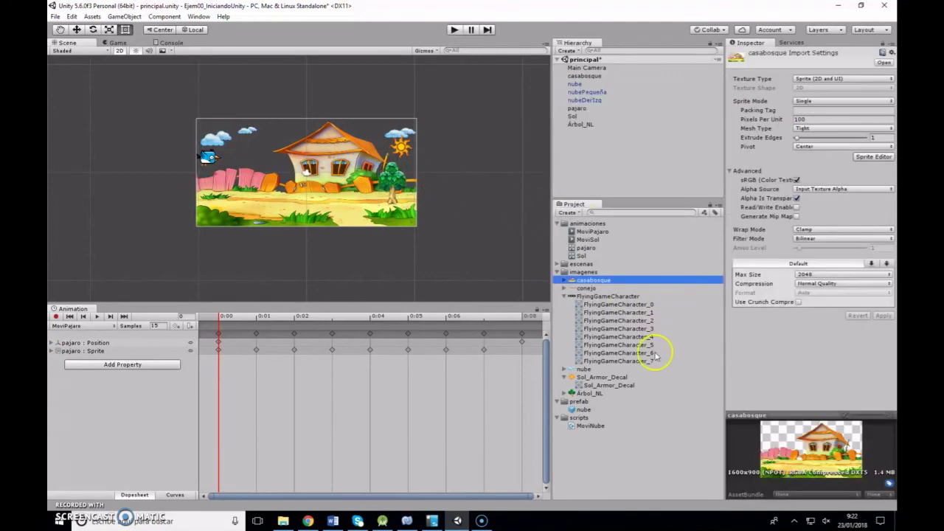
- Set conejo's Sprite Mode to Multiple and auto-slice it into conejo_0 through conejo_7 in the Sprite Editor
left_click(587, 288)
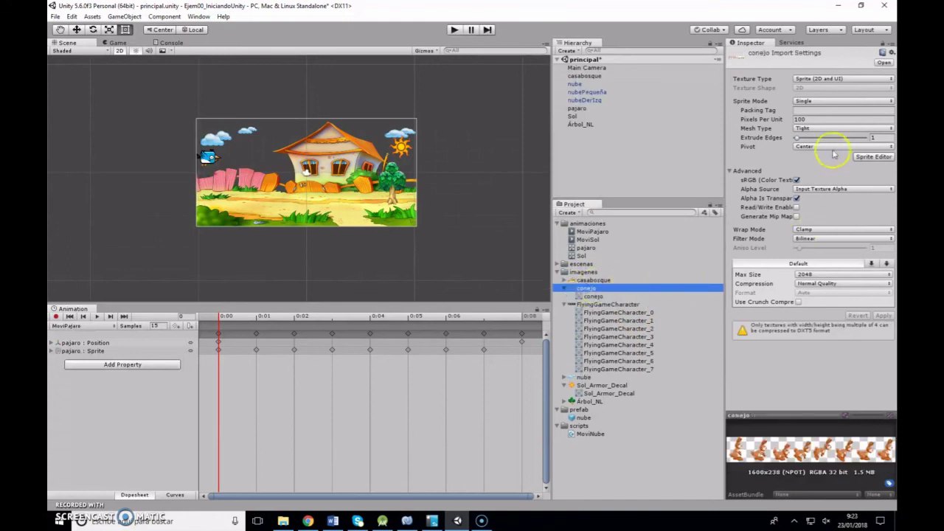
left_click(845, 101)
left_click(819, 122)
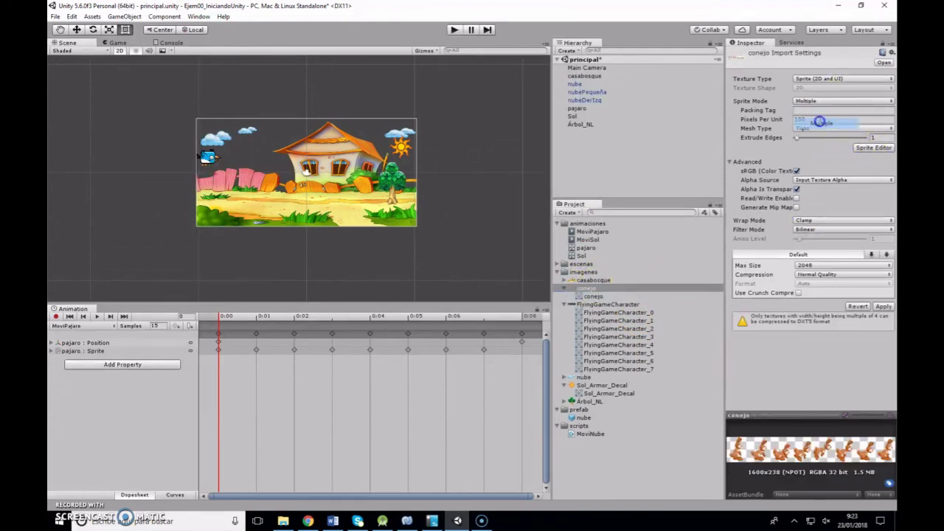
left_click(873, 147)
left_click(509, 283)
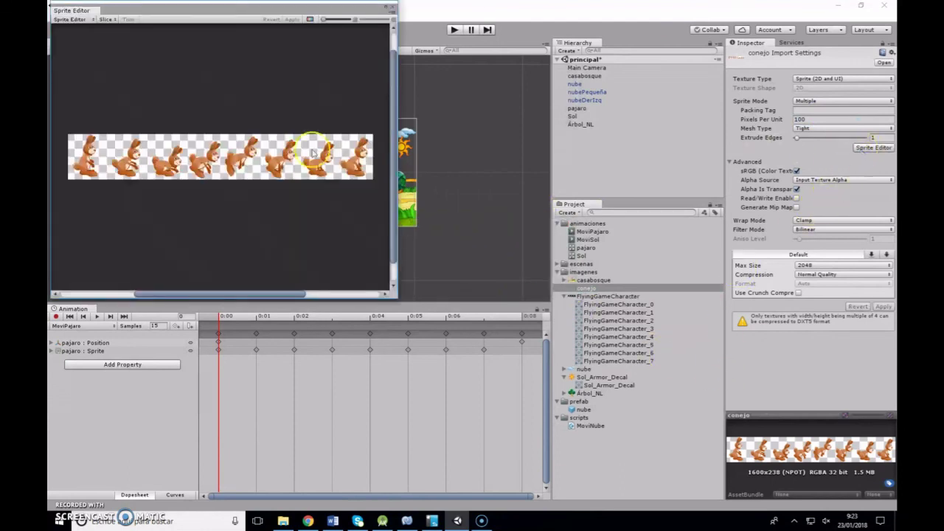
left_click(105, 19)
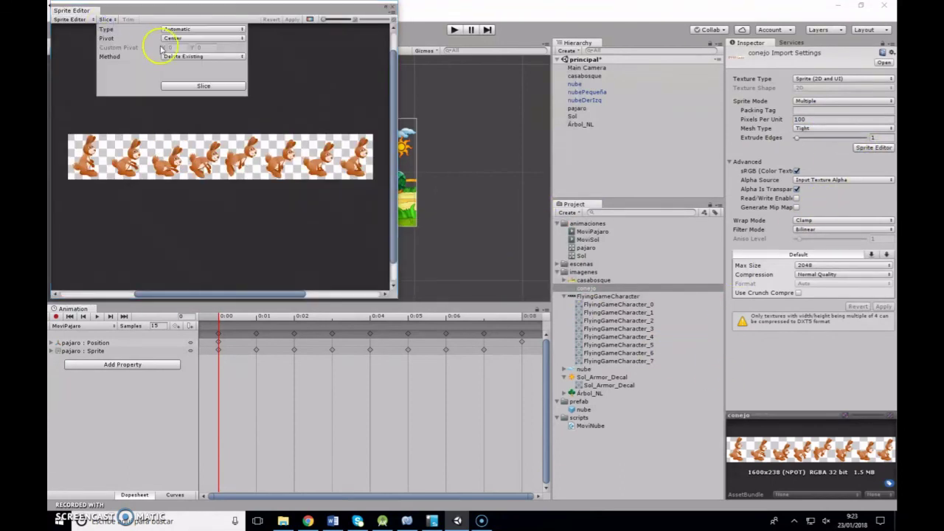
left_click(203, 86)
left_click(292, 19)
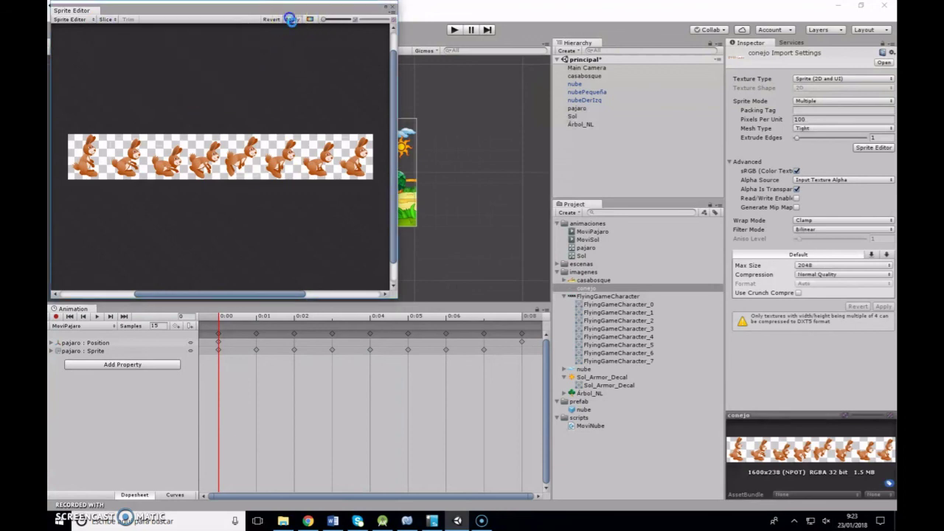
left_click(393, 8)
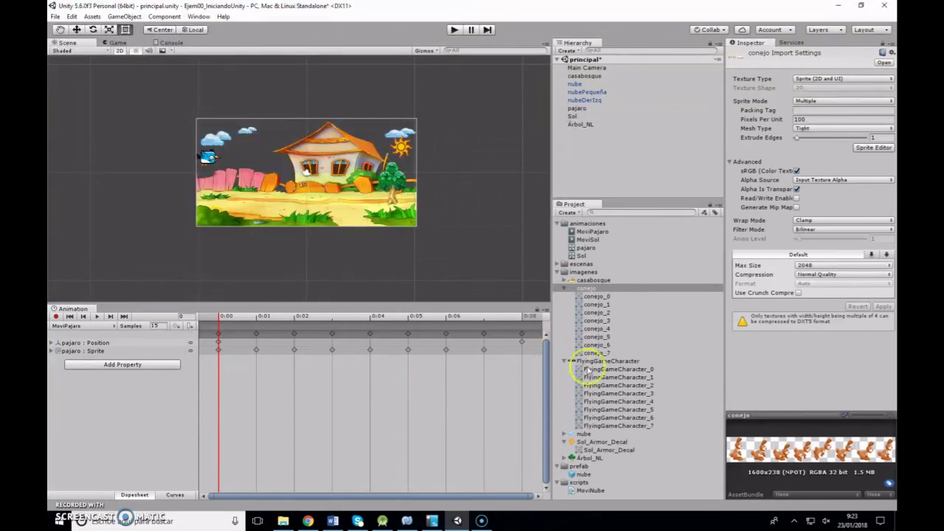
left_click(604, 370)
- Create an animation named MoviConejo from all eight rabbit sprites
left_click(595, 296)
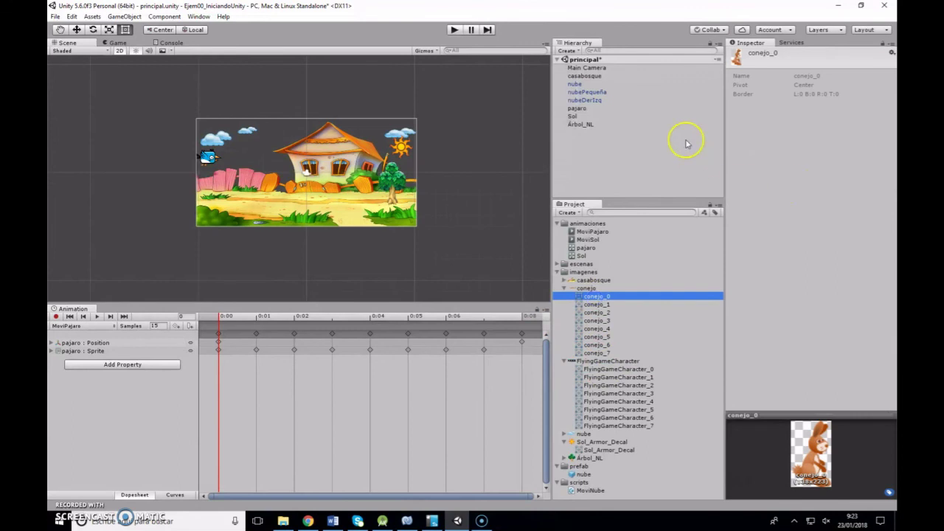
left_click(597, 353, "shift")
right_click(599, 311)
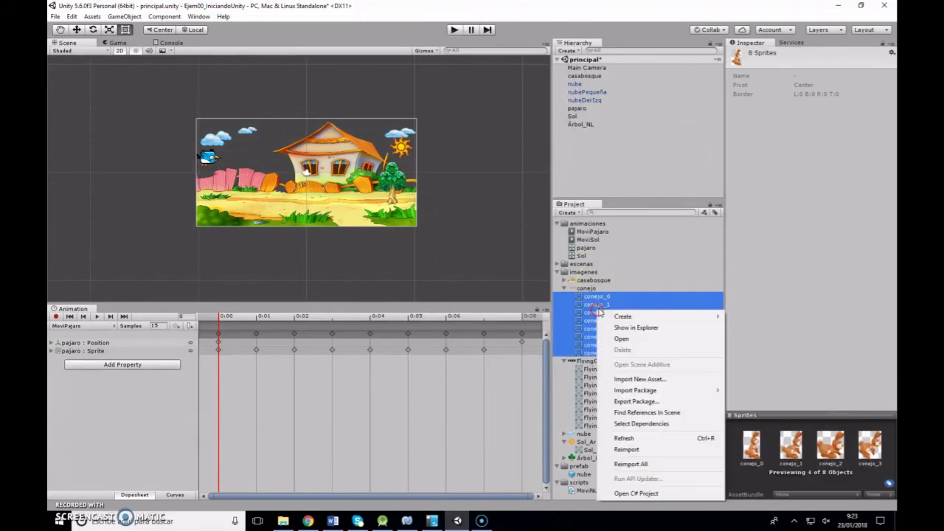
mouse_move(623, 316)
left_click(532, 228)
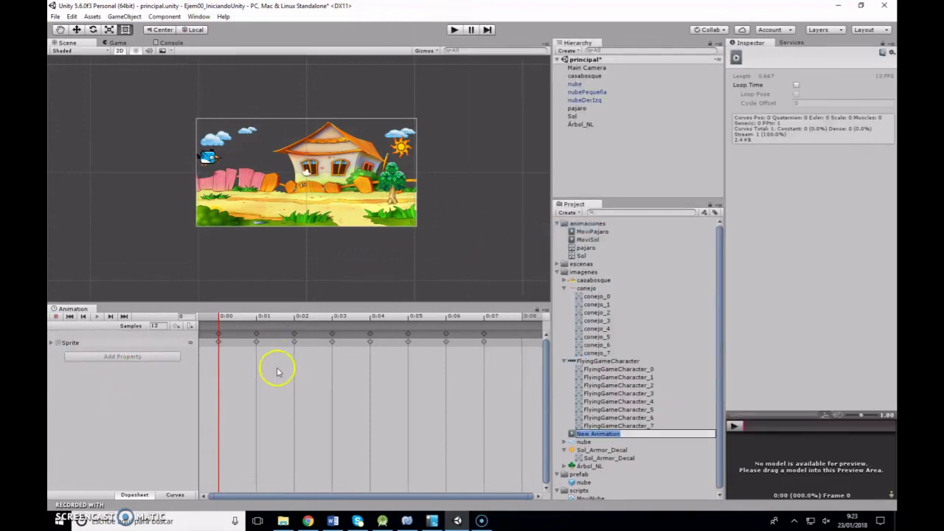
scroll(273, 369, "down", 2)
scroll(273, 369, "down", 1)
scroll(273, 368, "down", 1)
type("MoviConejo")
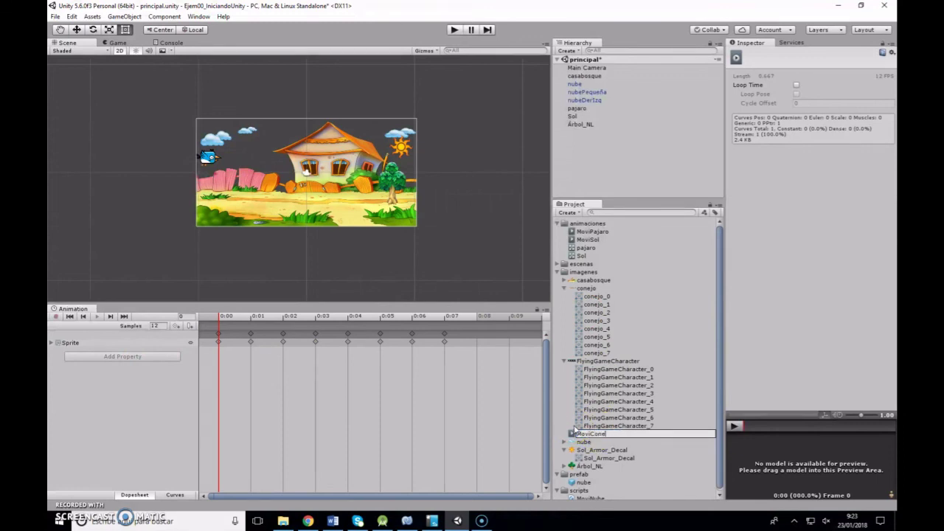
key("Return")
- Move MoviConejo into the animaciones folder and drag the conejo_0 rabbit sprite into the scene
left_click(591, 436)
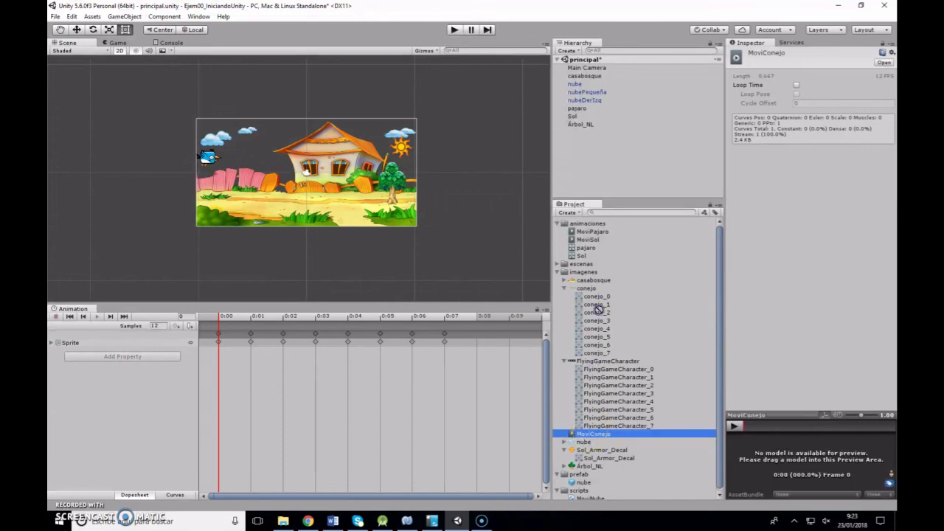
left_click_drag(597, 309, 598, 232)
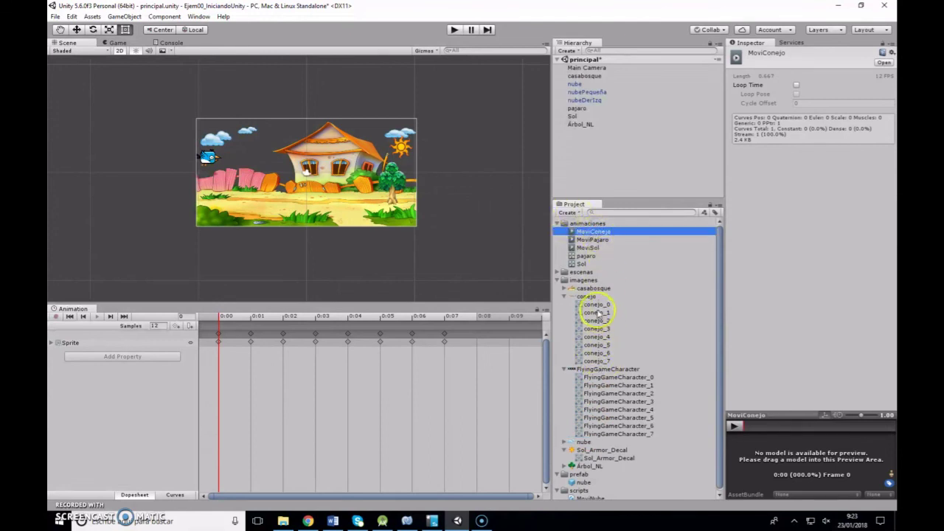
left_click_drag(591, 296, 583, 135)
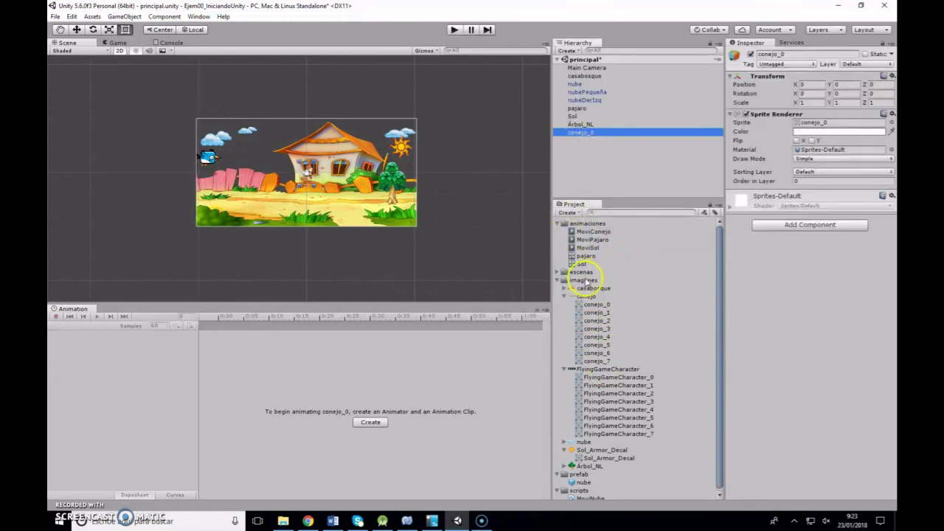
- Attach MoviConejo to conejo_0 and move the rabbit to the lower left by the fence (x -6.87, y -1.93)
left_click_drag(588, 235, 584, 135)
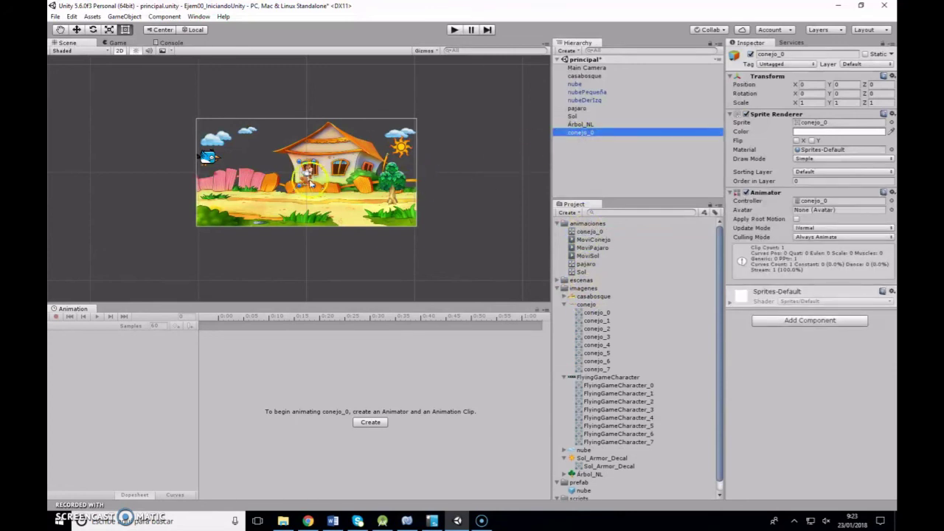
left_click_drag(308, 179, 231, 207)
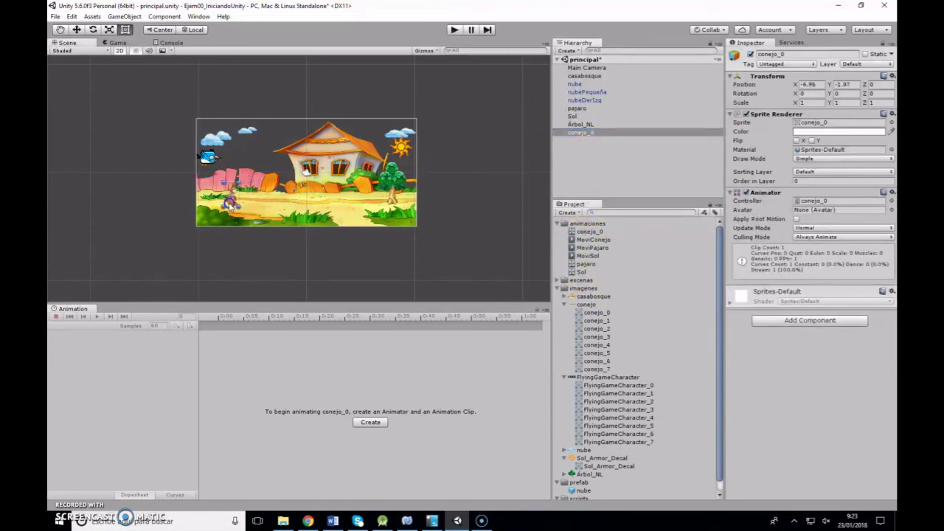
scroll(460, 222, "up", 1)
scroll(463, 218, "up", 1)
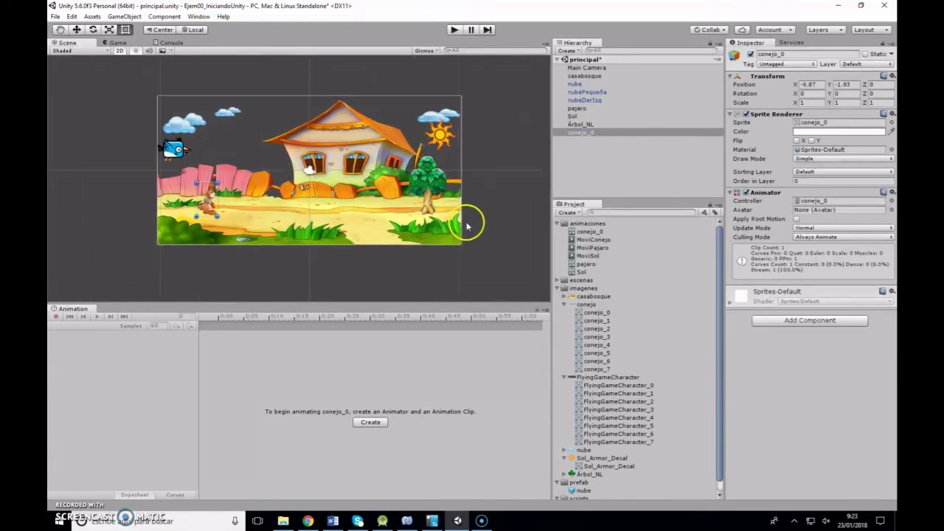
scroll(466, 223, "up", 2)
scroll(466, 227, "up", 1)
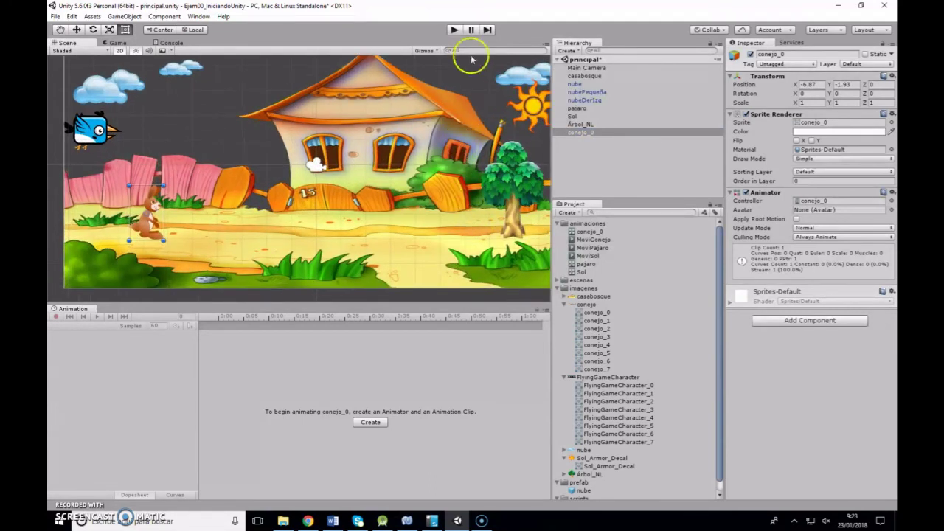
scroll(721, 337, "down", 1)
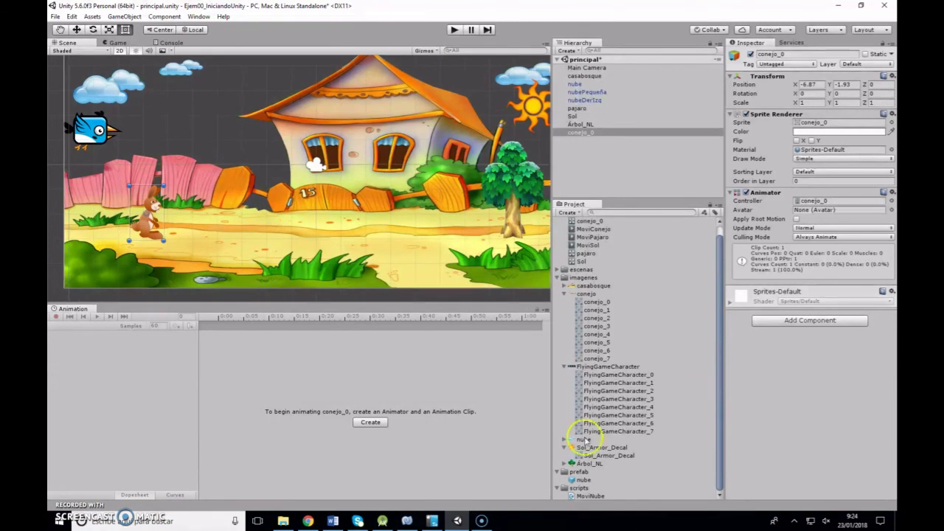
- Create a new C# script named MoviConejo in the scripts folder
left_click(579, 490)
right_click(580, 493)
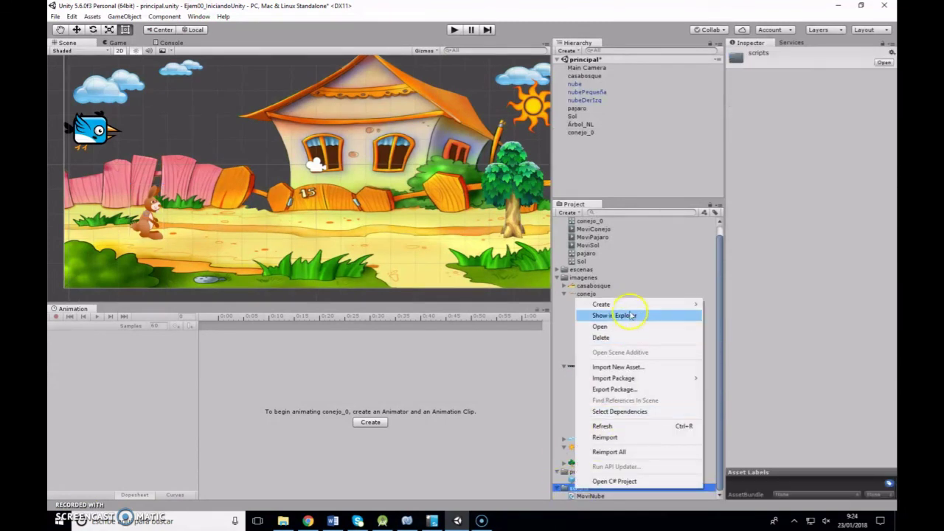
mouse_move(631, 310)
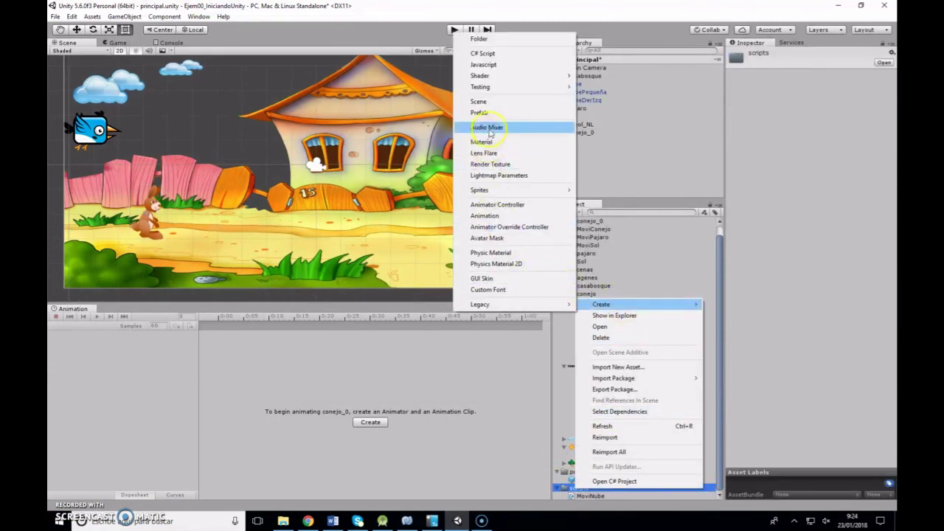
left_click(511, 53)
type("MoviConejo")
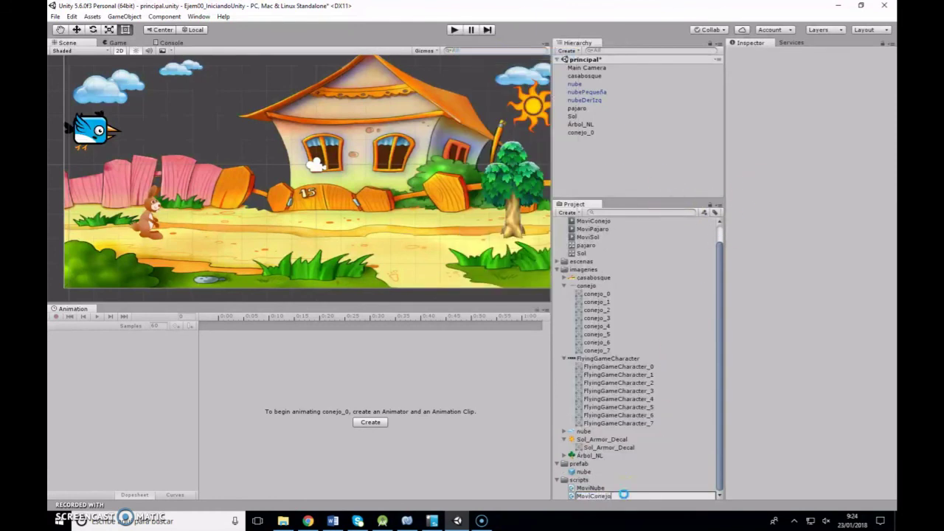
key("Return")
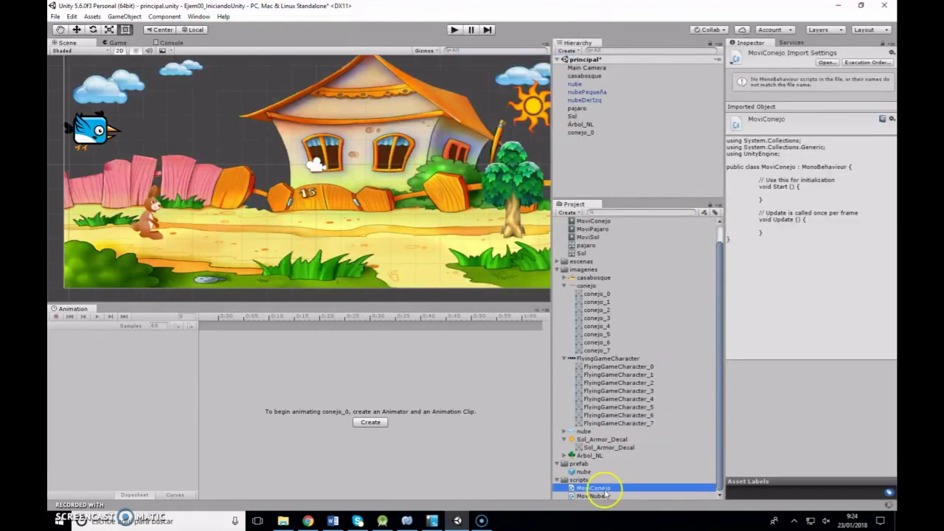
- Attach MoviConejo to conejo_0, rename the rabbit to conejo, and open the script for editing
left_click(590, 134)
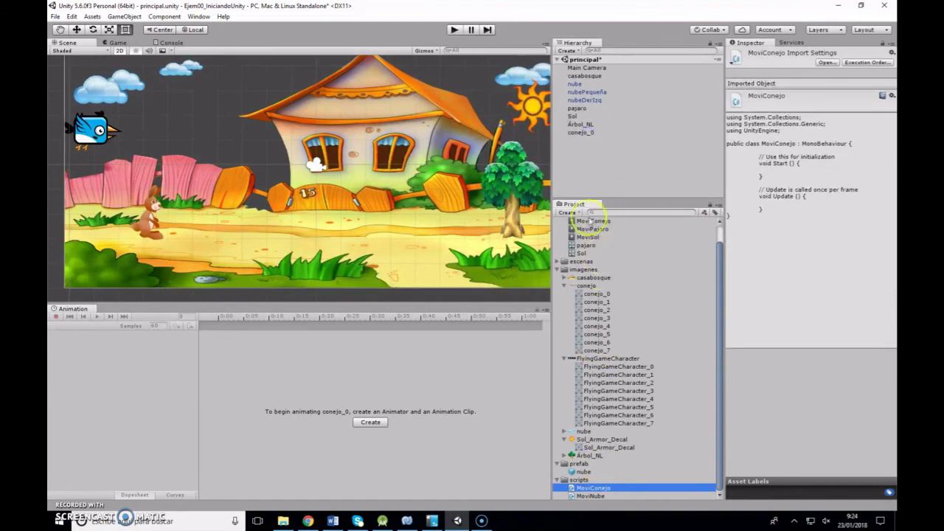
left_click_drag(590, 488, 582, 135)
left_click(583, 133)
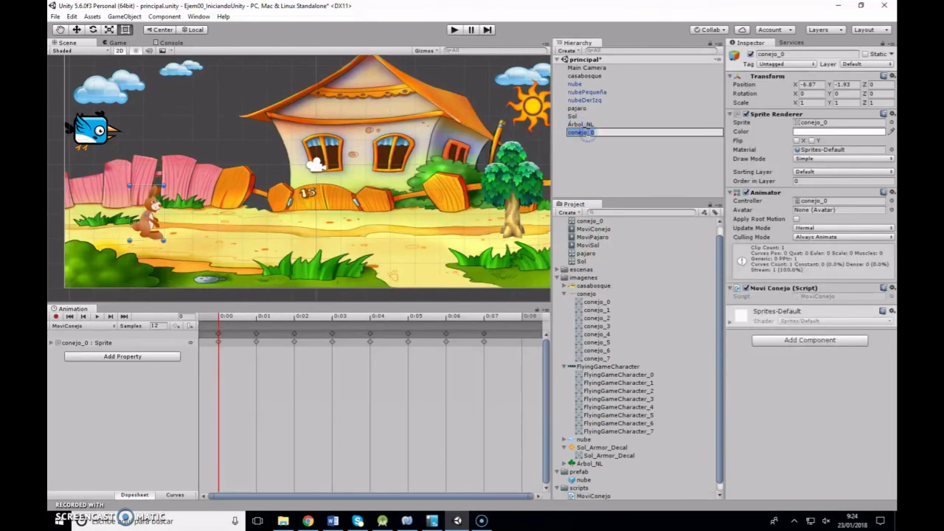
key("Return")
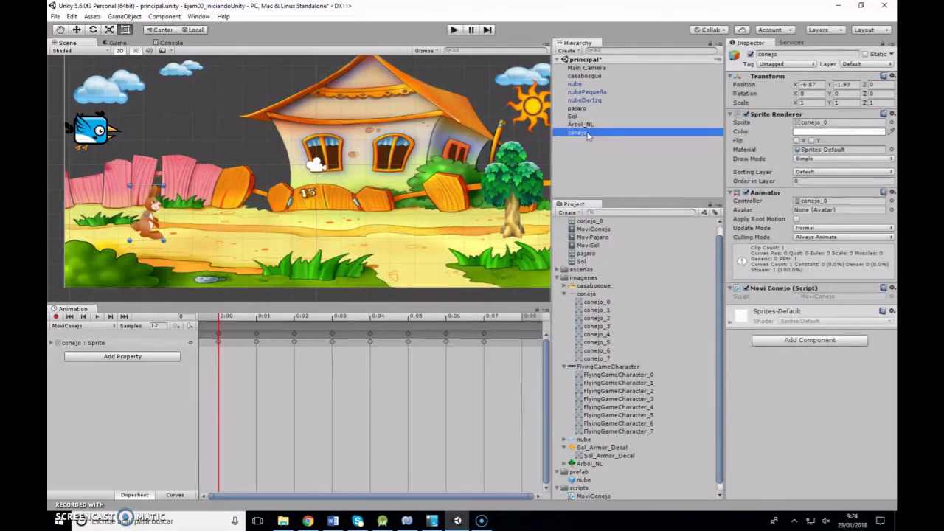
left_click(891, 290)
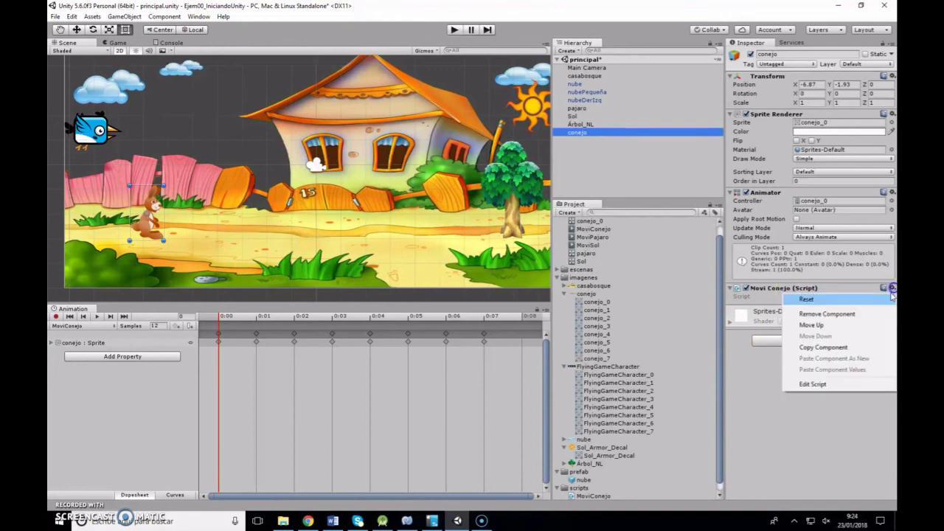
left_click(811, 383)
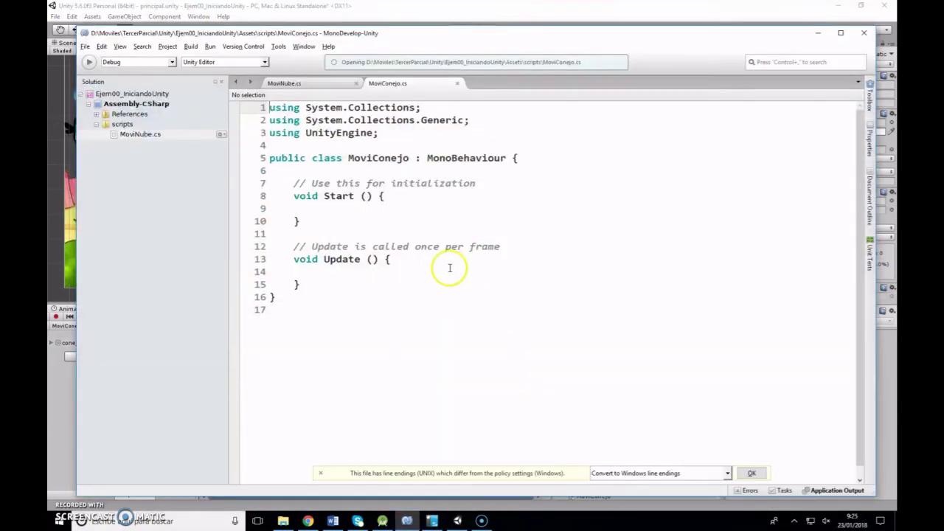
- Paste the arrow-key movement code into Update and walk through the Input.GetKey RightArrow check and rightward move
left_click(449, 268)
type("if (Input.GetKey(KeyCode.RightArrow)) \t\t\tthis.transform.Translate(Vector3.right*9f*Time.deltaTime); \t\tif (Input.GetKey(KeyCode.LeftArrow)) \t\t\tthis.transform.Translate(Vector3.right*-9f*Time.deltaTime); \t\tif (Input.GetKey(KeyCode.UpArrow)) \t\t\tthis.transform.Translate(Vector3.up*9f*Time.deltaTime); \t\tif (Input.GetKey(KeyCode.DownArrow)) \t\t\tthis.transform.Translate(Vector3.down*9f*Time.deltaTime);")
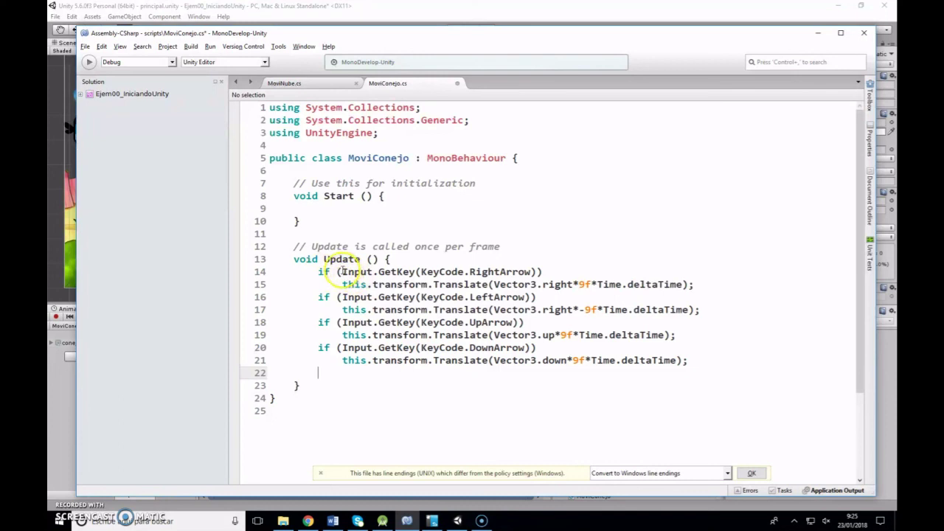
left_click_drag(342, 272, 417, 273)
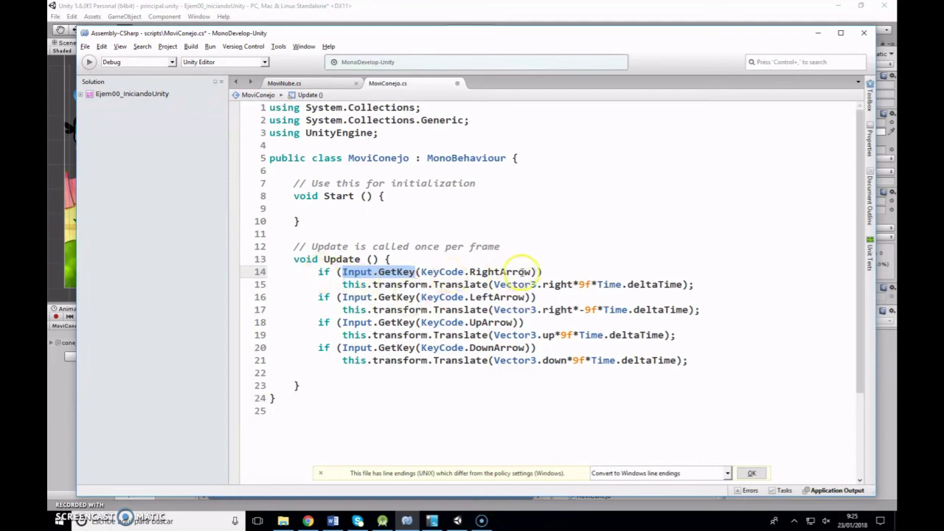
left_click_drag(531, 271, 426, 272)
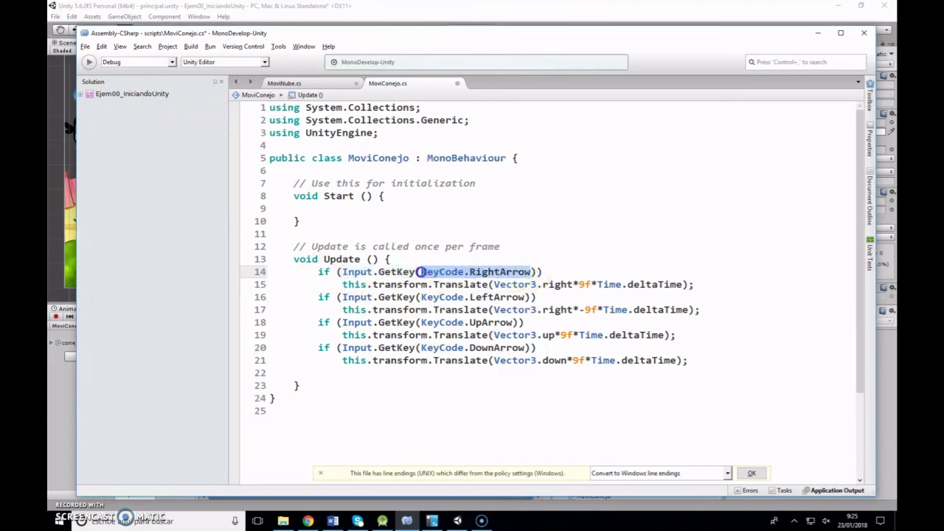
left_click_drag(342, 284, 675, 287)
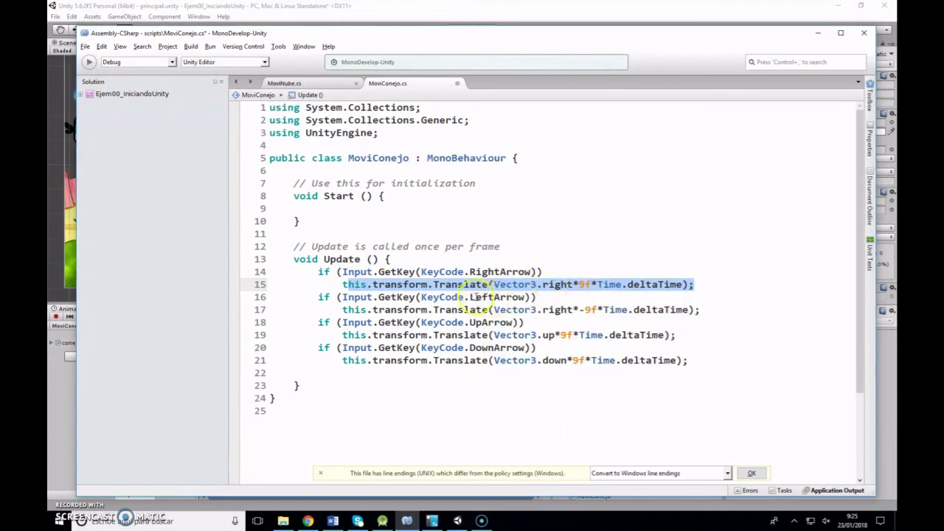
- Walk through the left, up and down movement lines at speed 9, then return to Unity
left_click_drag(472, 297, 661, 310)
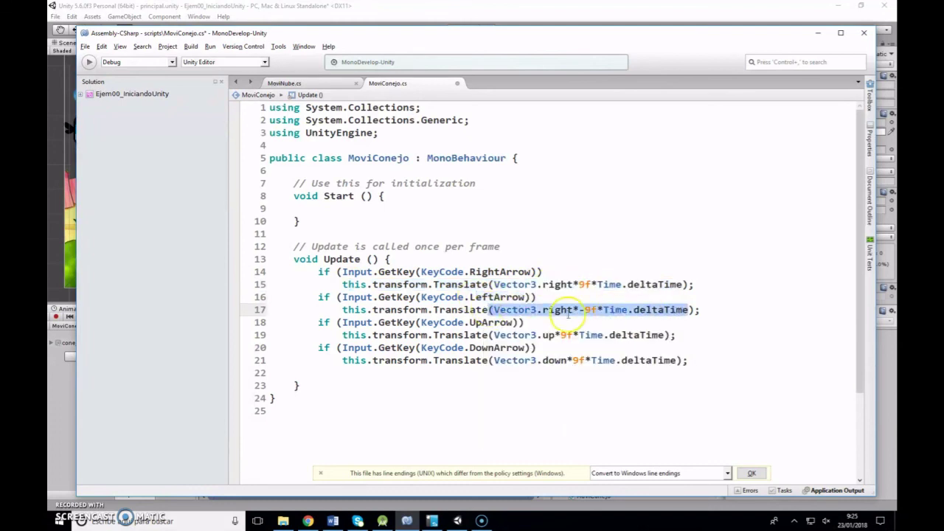
double_click(487, 322)
left_click_drag(493, 335, 611, 335)
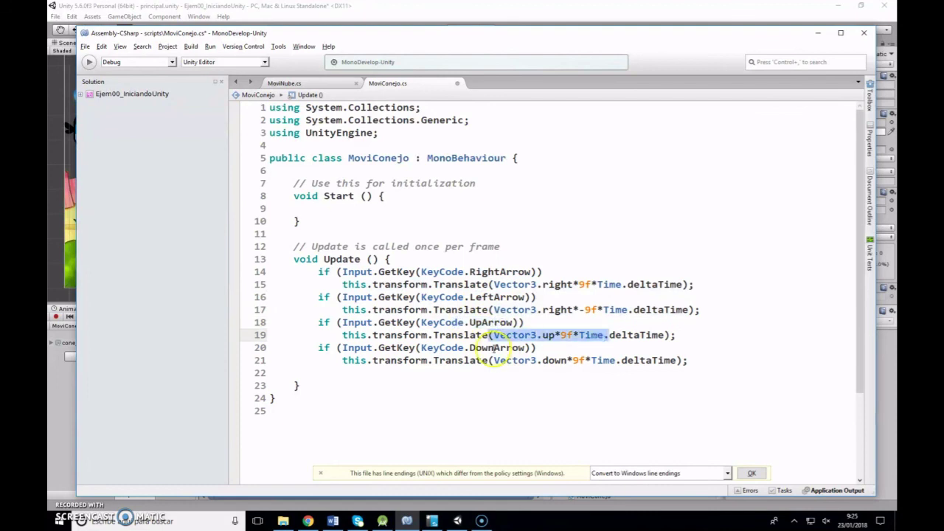
triple_click(529, 348)
left_click_drag(494, 360, 675, 360)
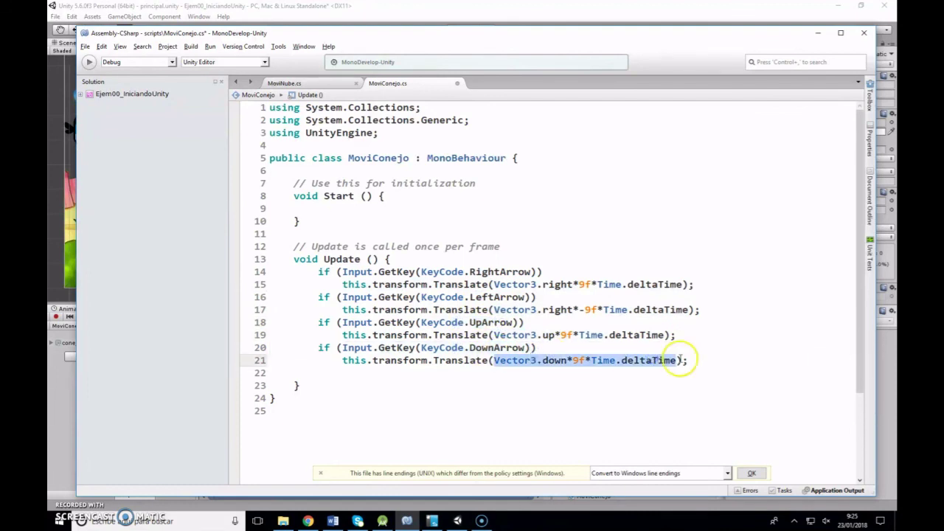
left_click(679, 360)
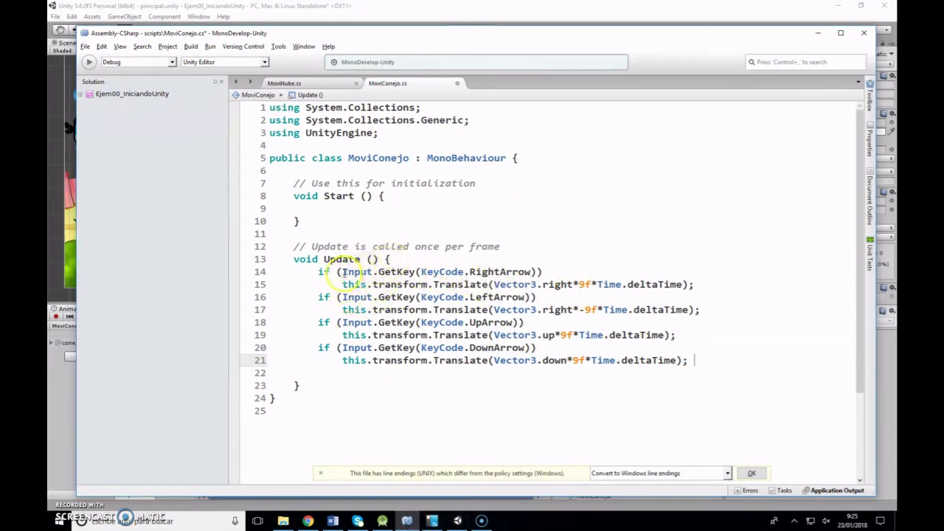
left_click(67, 498)
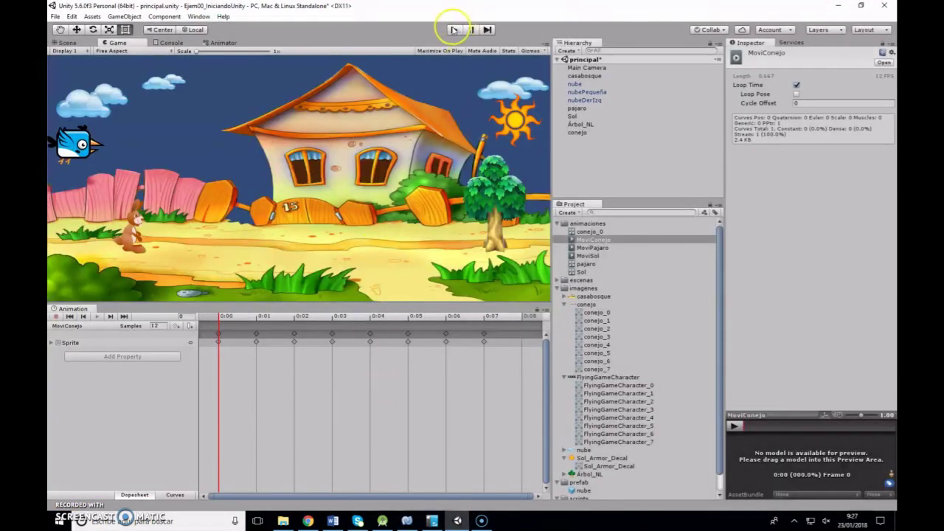
- Play the scene, steer the rabbit with the arrow keys in the Game view, then stop playback
left_click(454, 30)
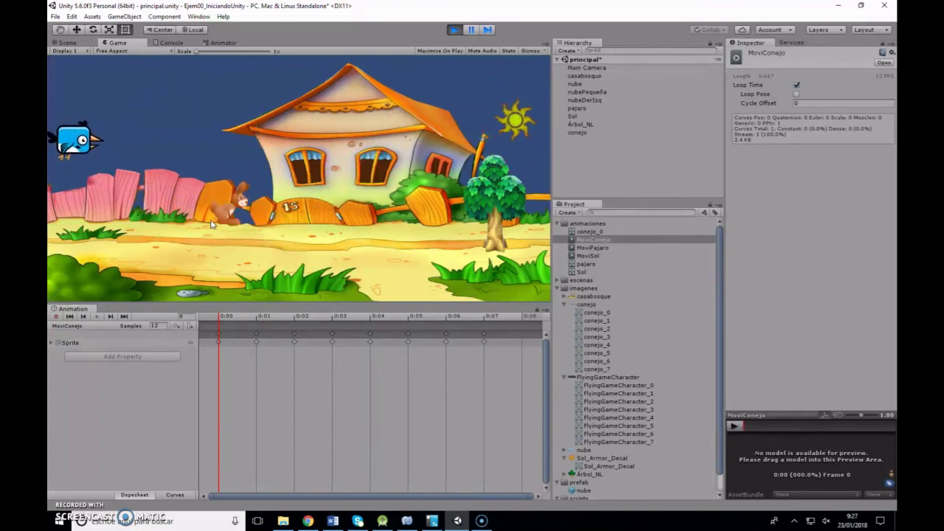
left_click(455, 31)
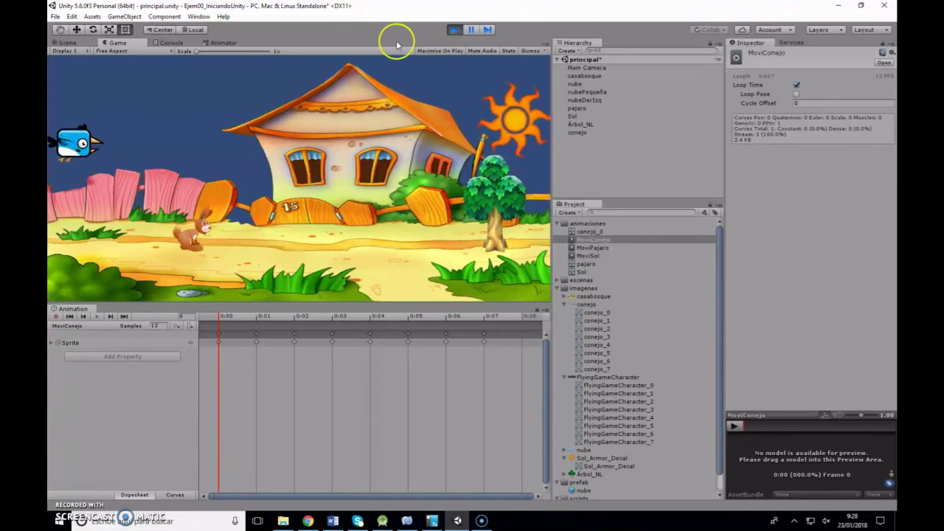
left_click(210, 240)
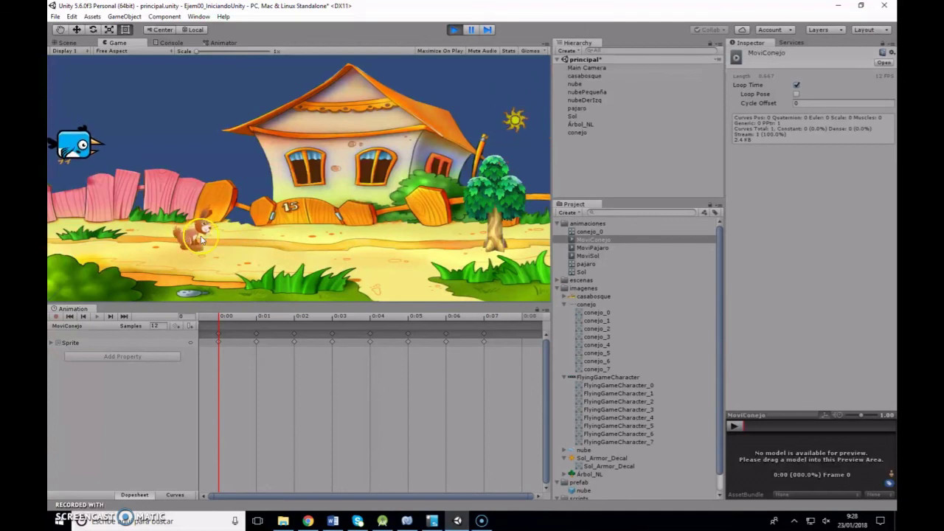
left_click(455, 32)
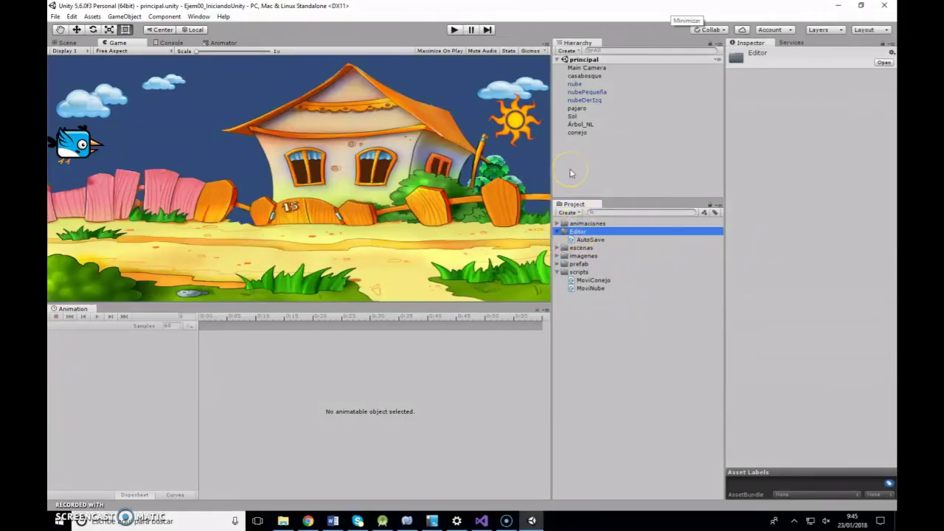
- Open the shared drive's Editor folder in File Explorer to find AutoSave.cs, then minimize the window
double_click(583, 233)
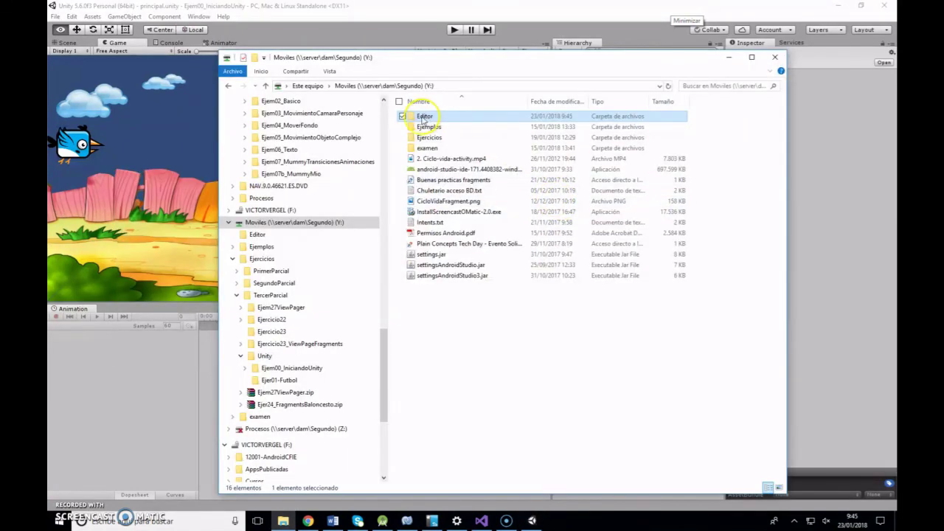
double_click(430, 118)
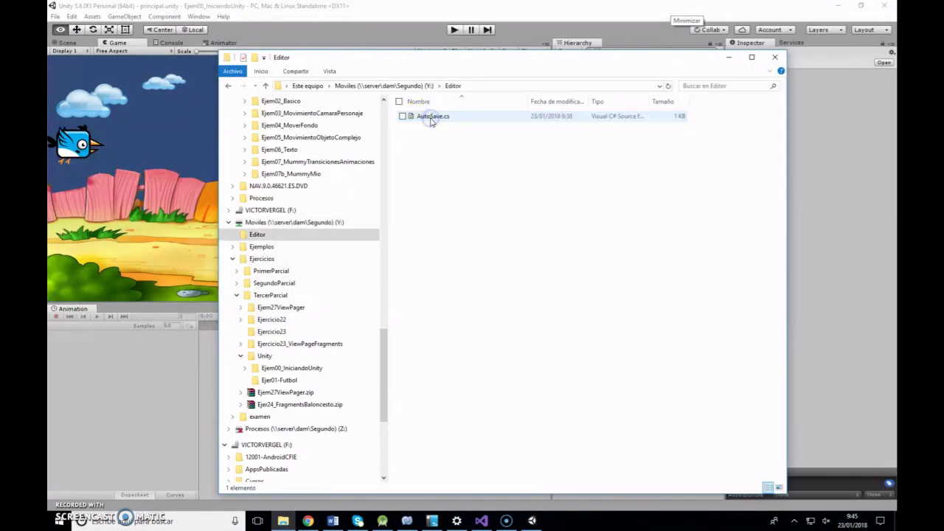
left_click(729, 57)
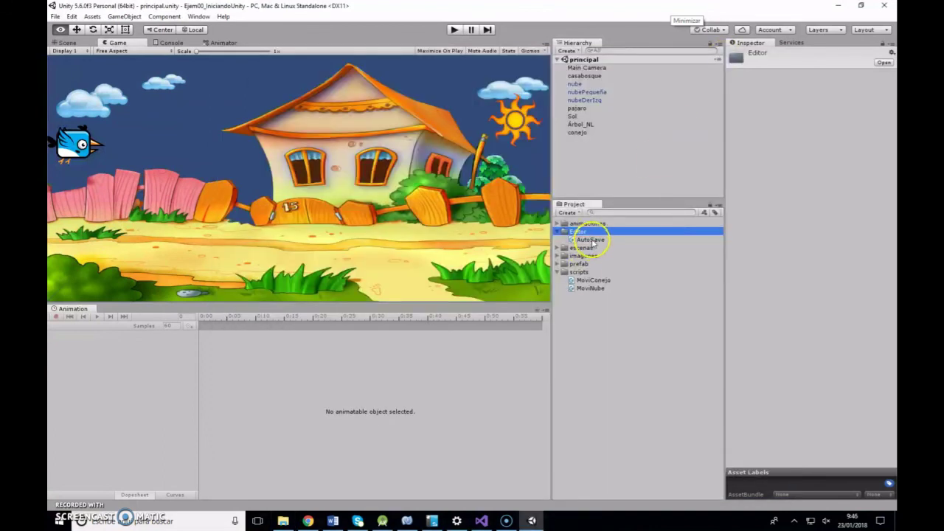
- Dismiss AutoSave's context menu and the Inspector gear menu without resetting, leaving AutoSave's code shown
right_click(593, 242)
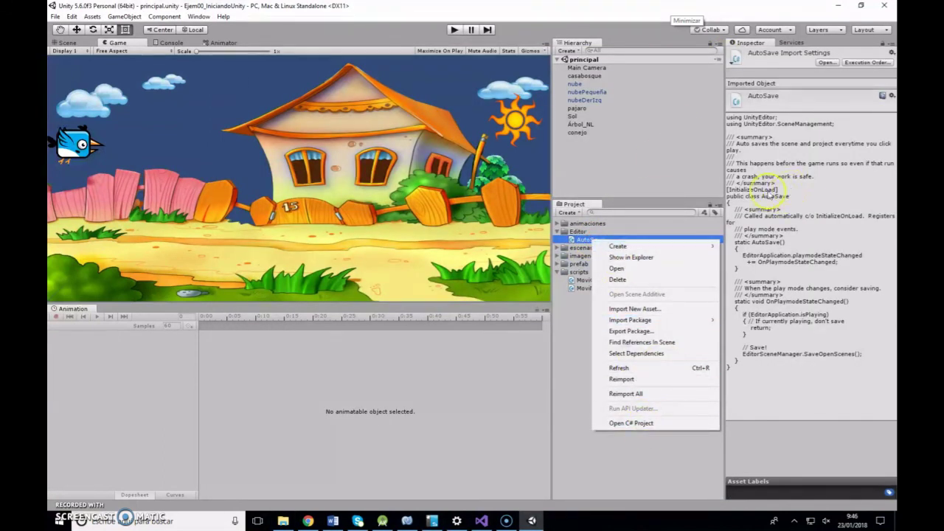
left_click(580, 241)
left_click(891, 96)
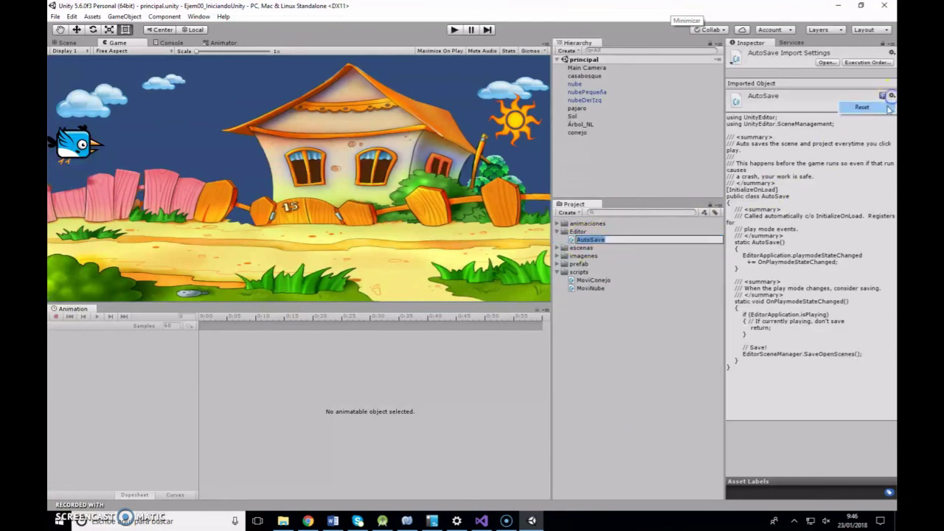
left_click(568, 242)
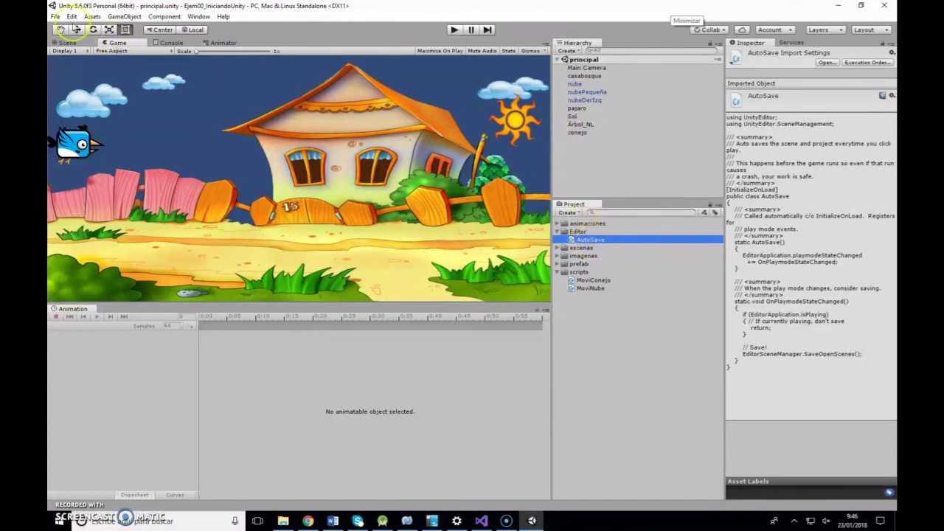
- Save the house scene, then run the game briefly and stop it
left_click(57, 17)
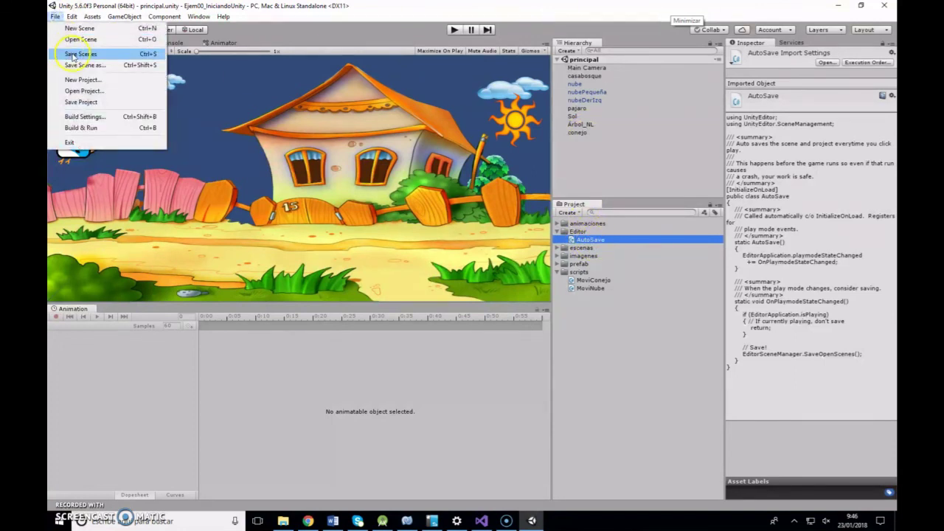
left_click(73, 55)
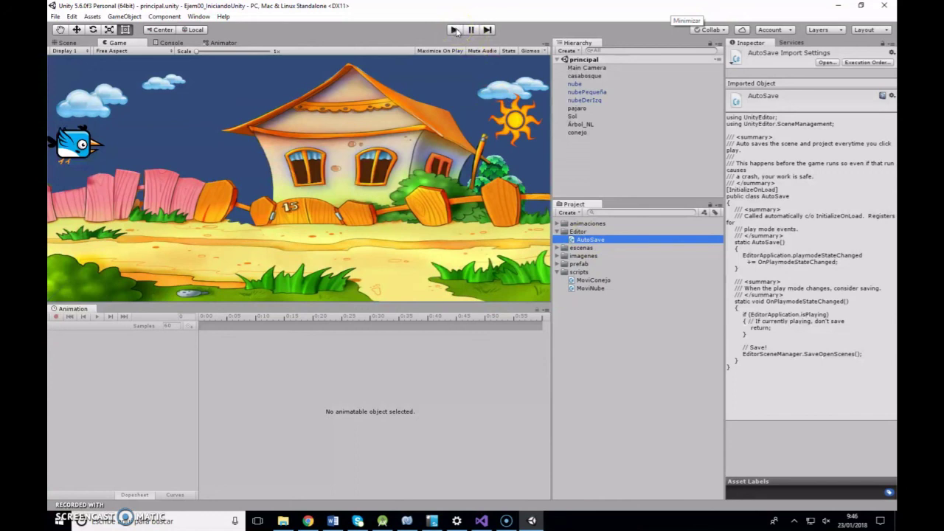
left_click(455, 29)
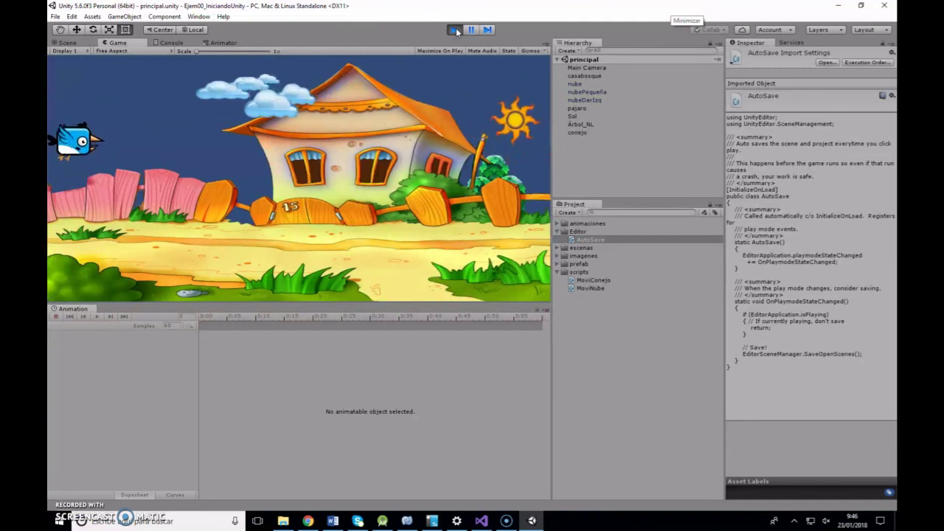
left_click(455, 30)
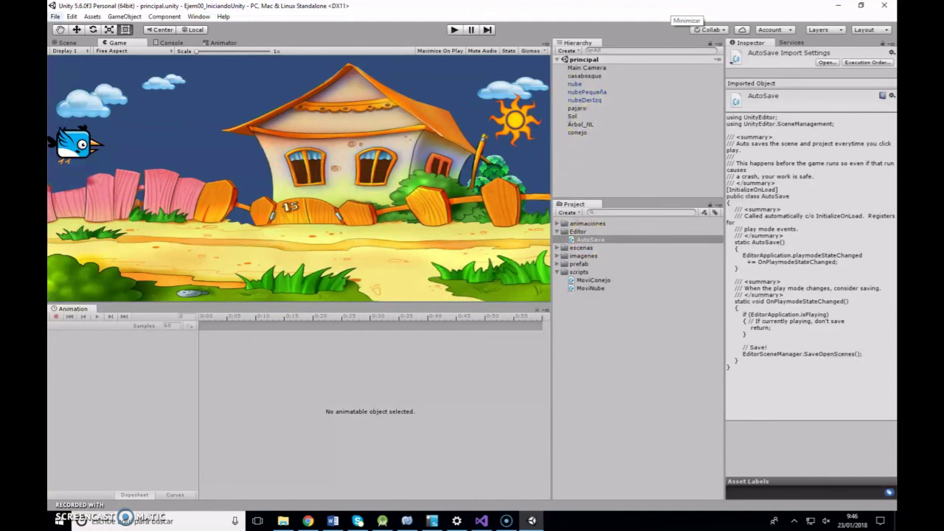
- Run and stop the game again to confirm play mode triggers the autosave
left_click(55, 16)
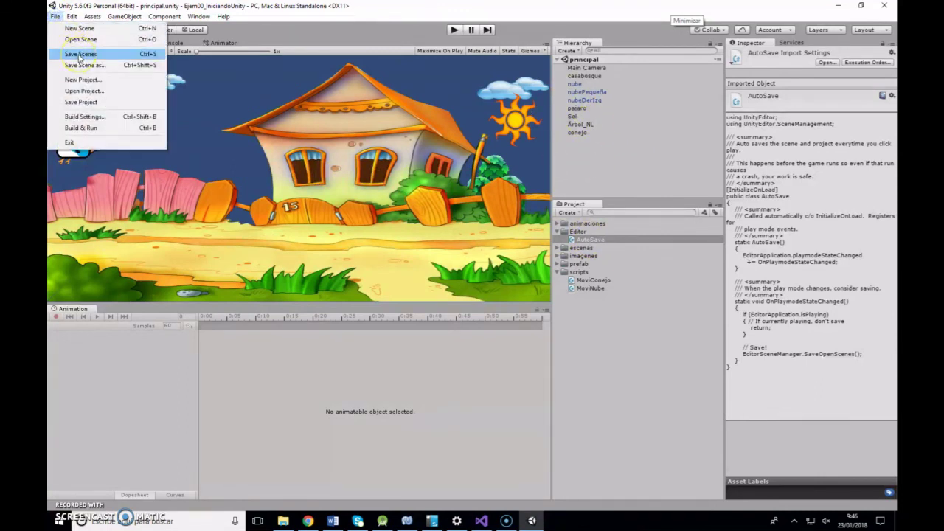
left_click(223, 16)
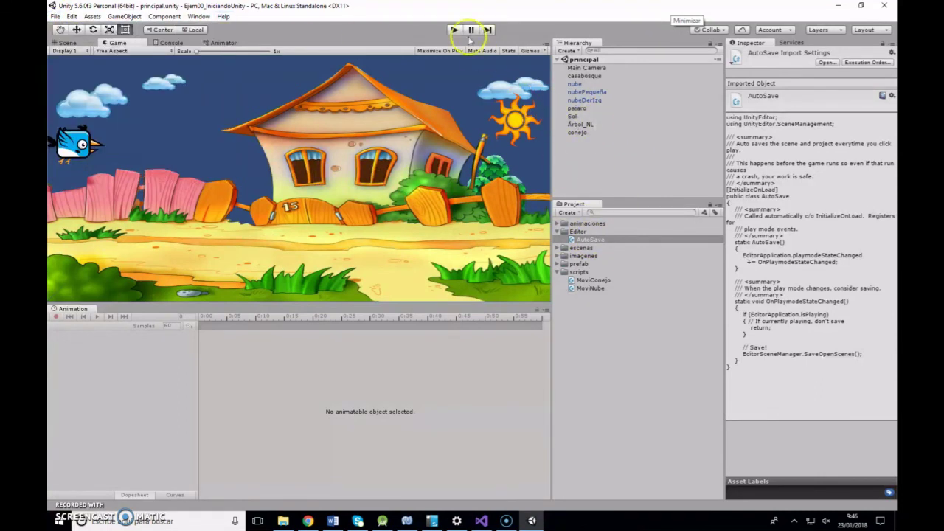
left_click(453, 30)
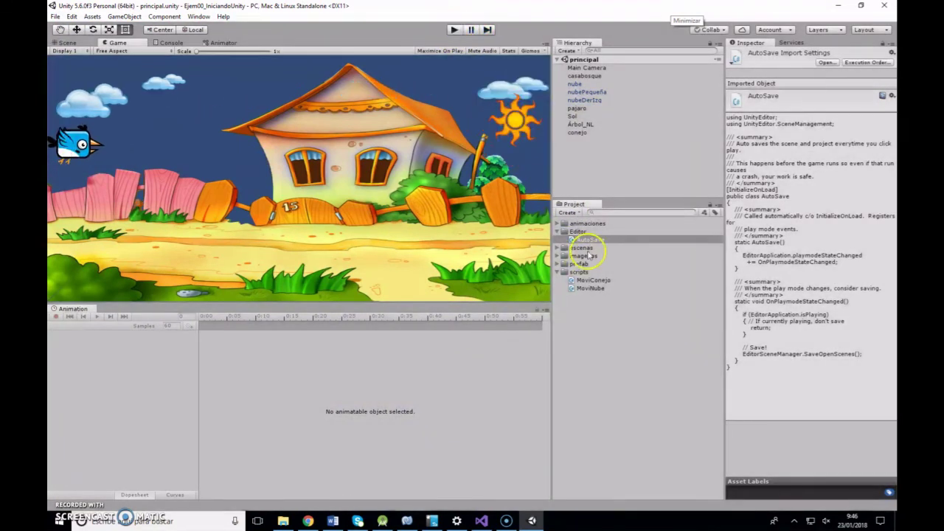
left_click(590, 241)
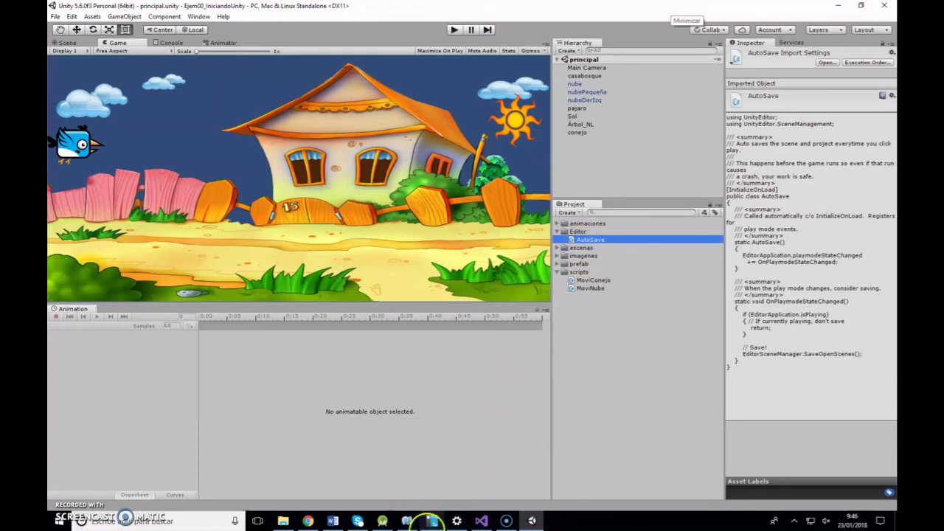
- Review AutoSave.cs, highlighting the SaveOpenScenes() call on line 34 and OnPlaymodeStateChanged on line 26
scroll(352, 255, "down", 2)
scroll(352, 255, "down", 1)
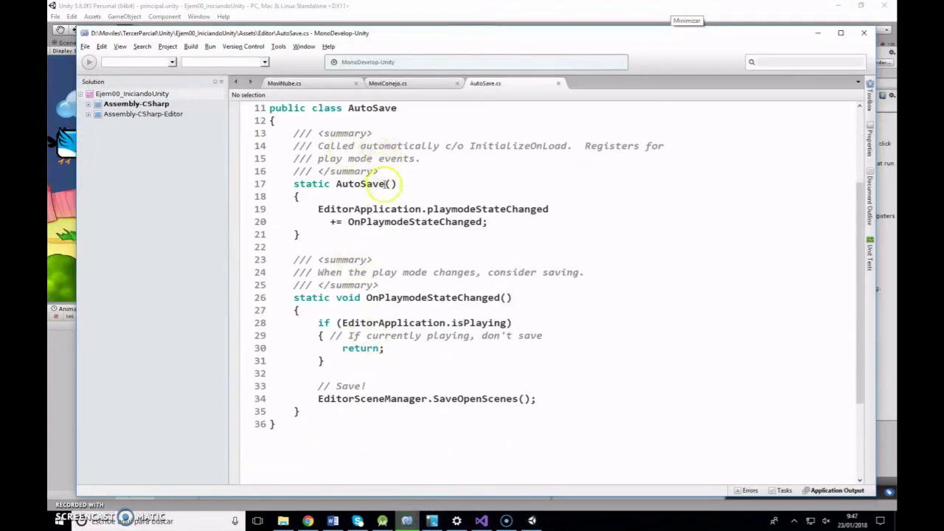
scroll(389, 185, "down", 1)
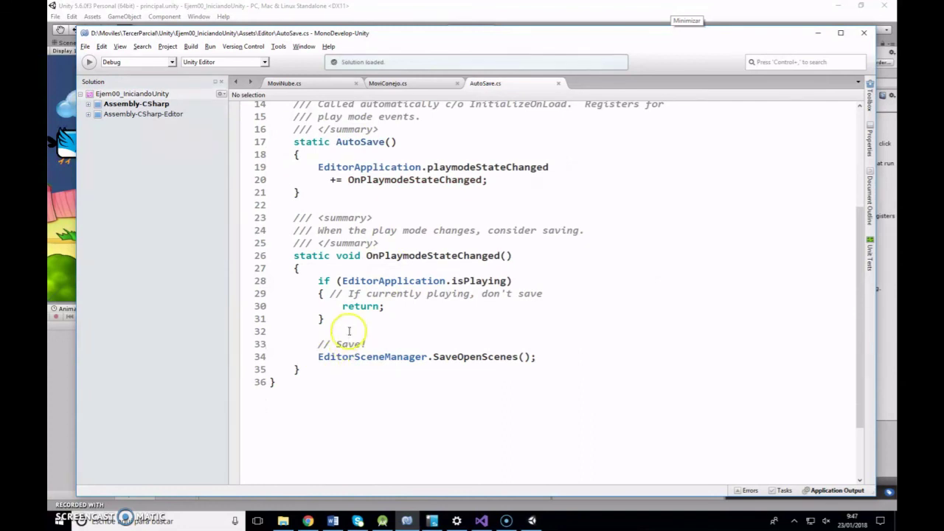
scroll(361, 258, "up", 3)
scroll(371, 267, "down", 5)
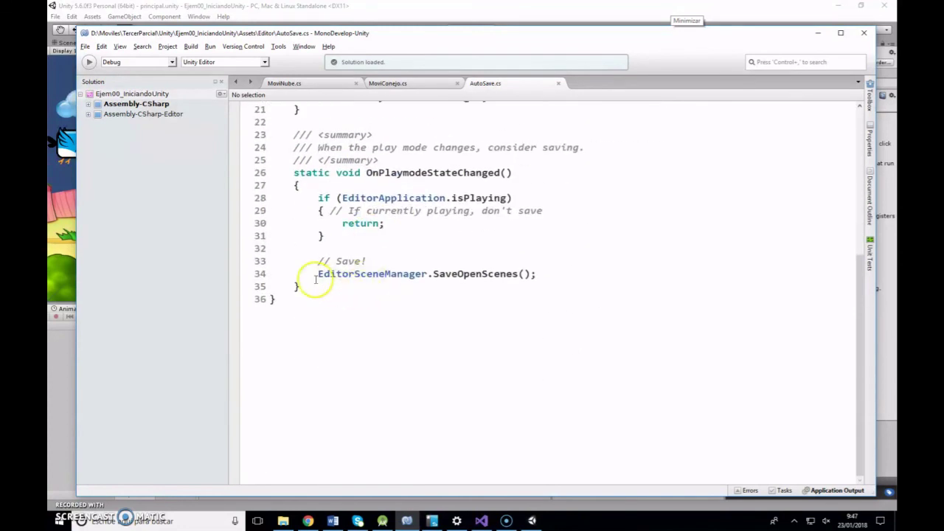
left_click_drag(317, 274, 535, 274)
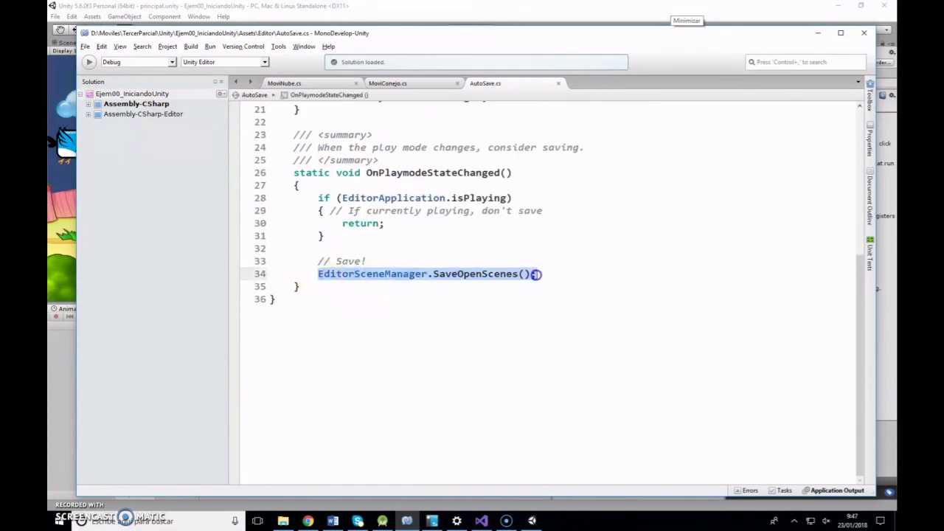
left_click_drag(366, 172, 512, 174)
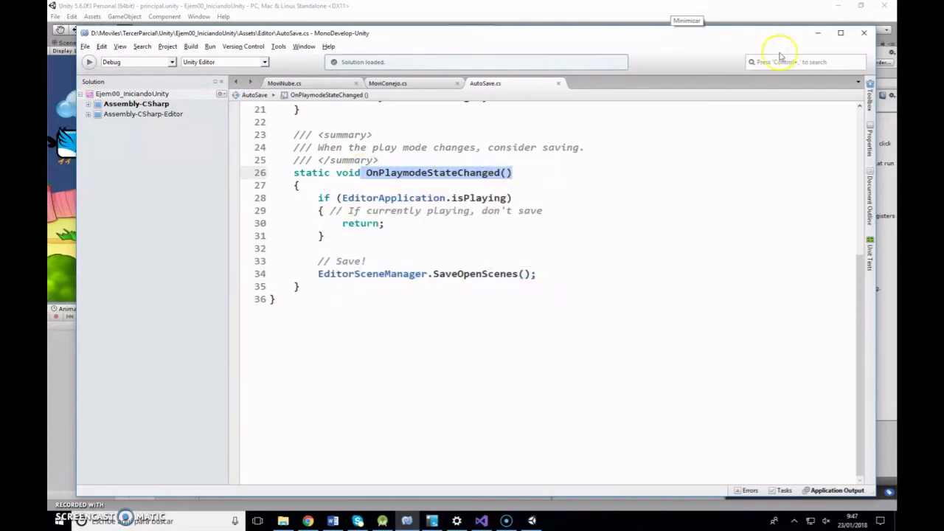
- Minimize MonoDevelop and reopen the AutoSave script from the Editor folder in Unity's project assets
left_click(817, 33)
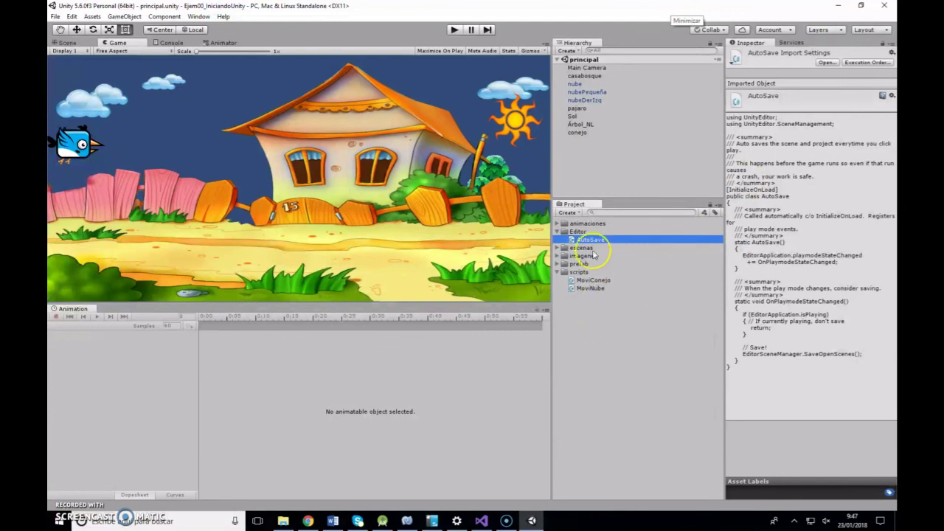
left_click(578, 231)
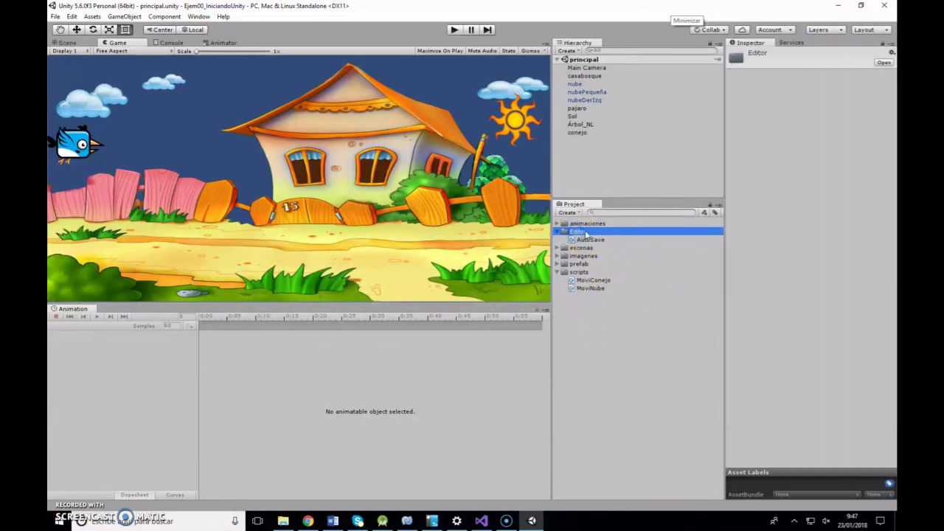
left_click(590, 241)
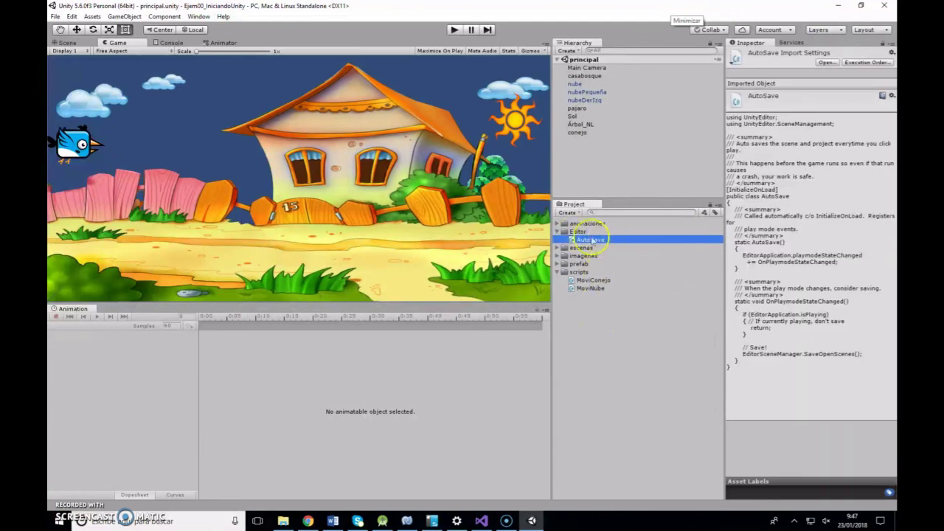
double_click(574, 237)
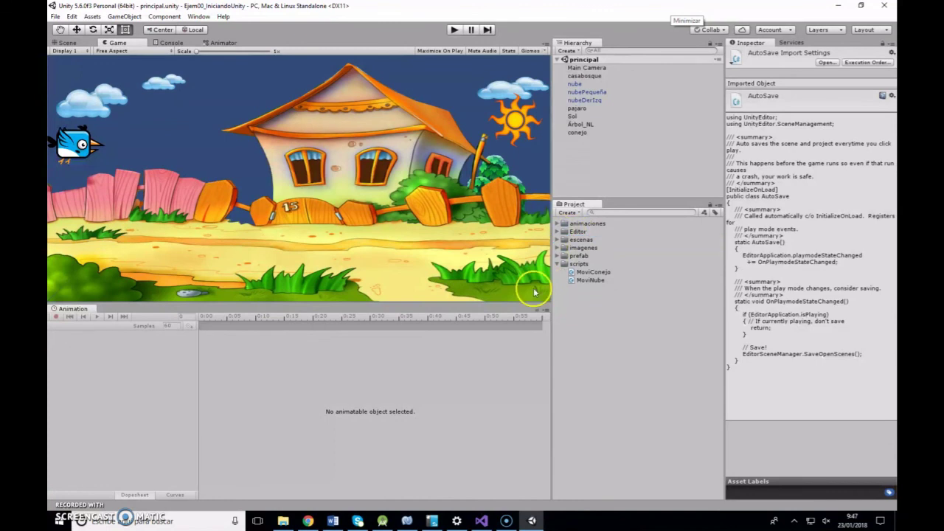
- Go up to the Moviles folder in File Explorer, then return to Unity's Editor folder
key("alt+Tab")
key("alt+Tab")
key("Tab")
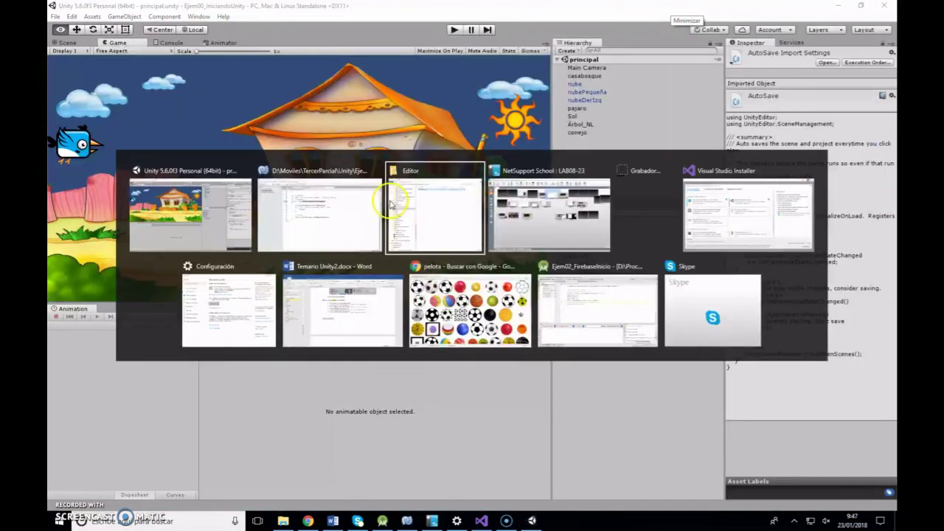
left_click(421, 87)
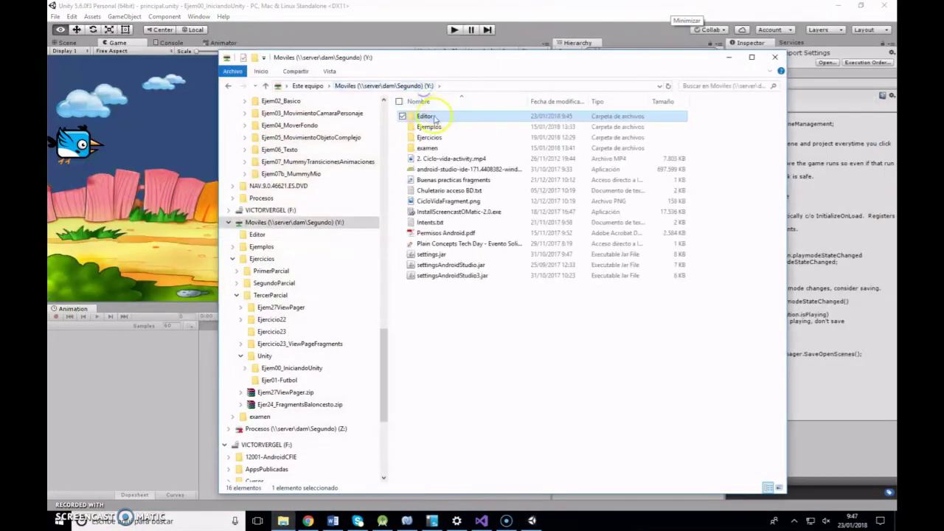
key("alt+Tab")
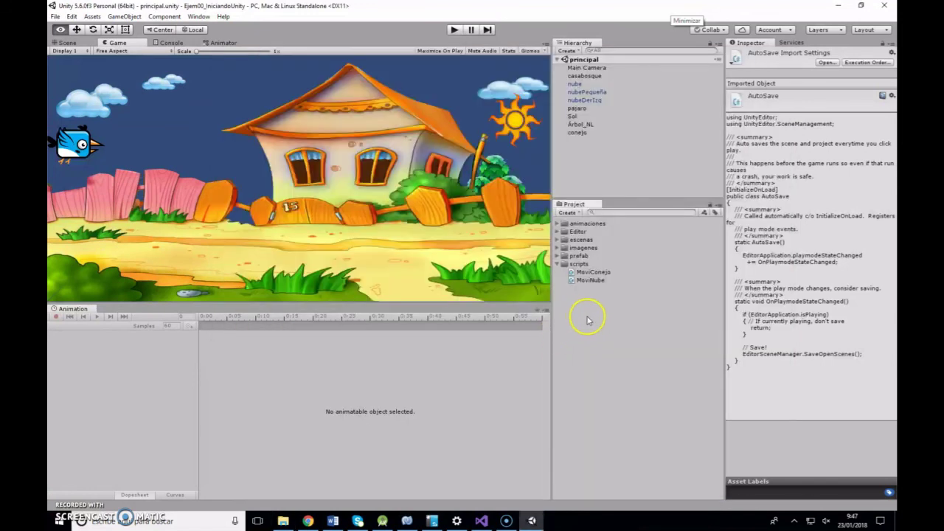
key("alt+Tab")
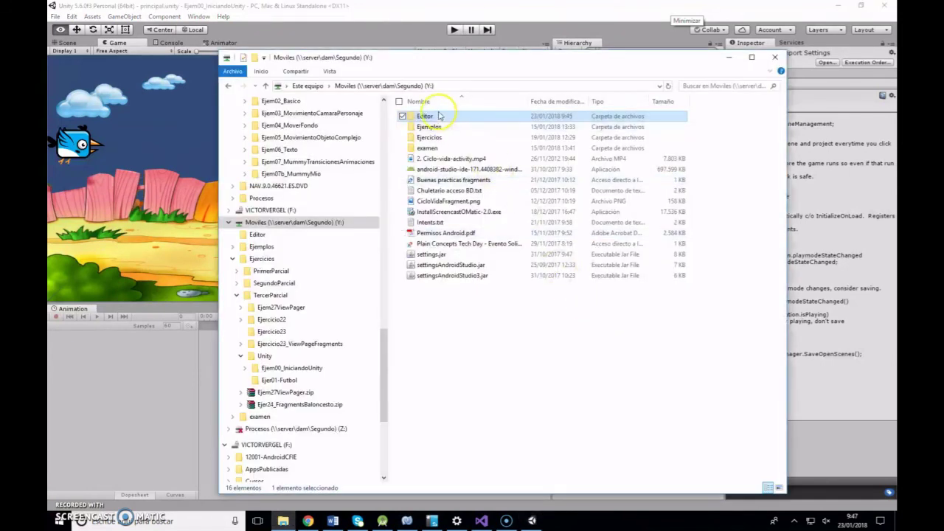
key("alt+Tab")
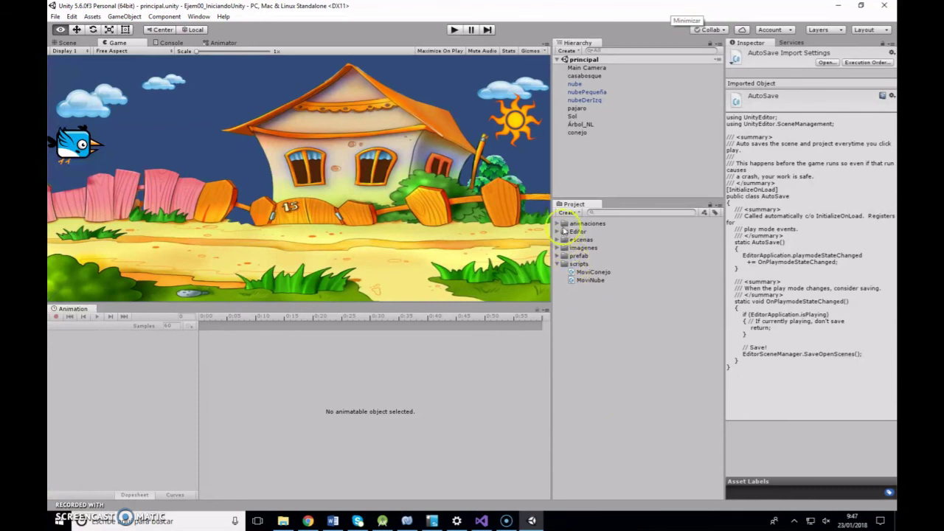
left_click(576, 231)
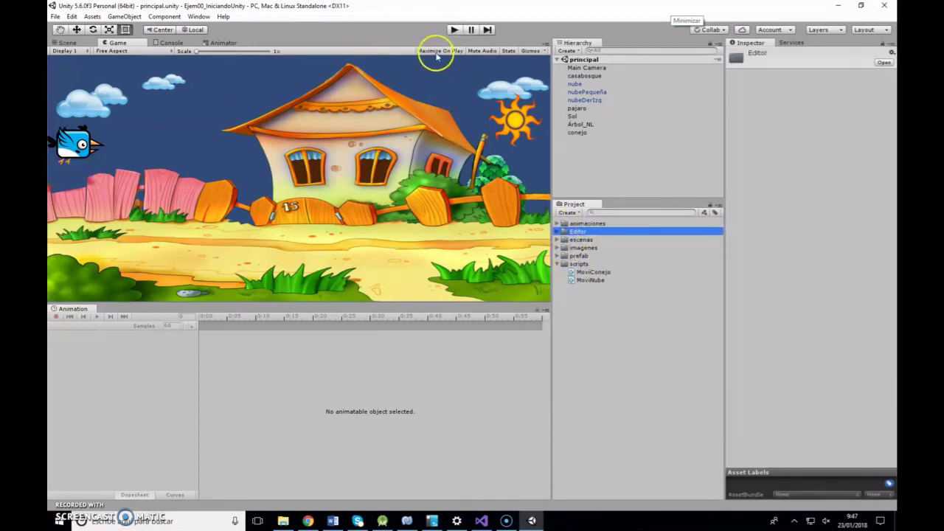